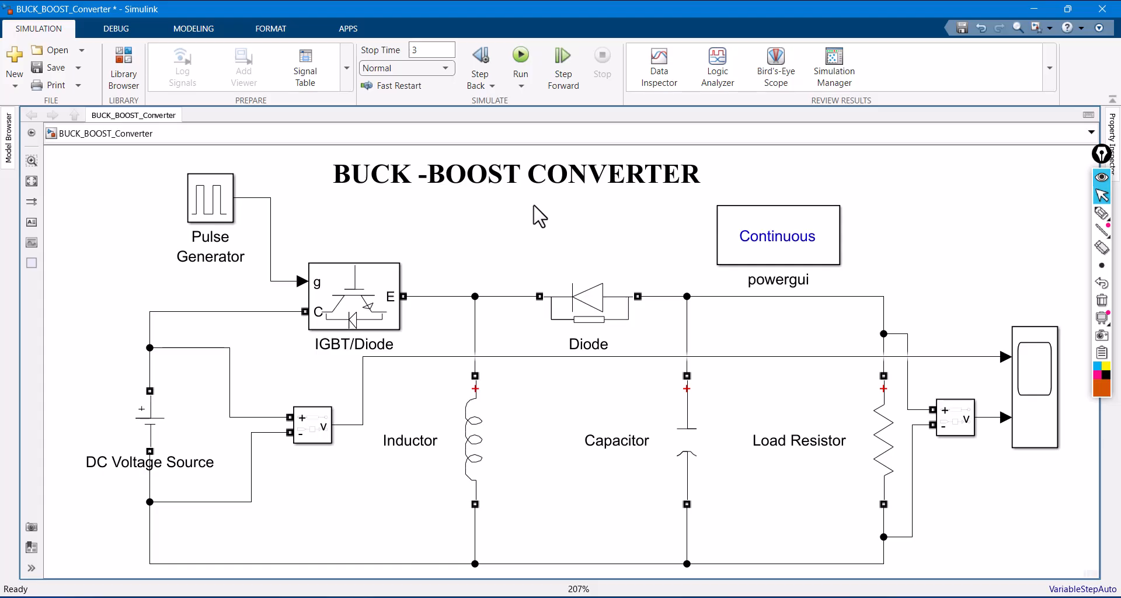
# - Mark the DC voltage source and the diode area with the annotation pen and clear both marks
pyautogui.click(1102, 213)
pyautogui.moveTo(99, 432)
pyautogui.mouseDown()
pyautogui.moveTo(105, 412)
pyautogui.moveTo(196, 409)
pyautogui.moveTo(105, 452)
pyautogui.moveTo(108, 420)
pyautogui.mouseUp()
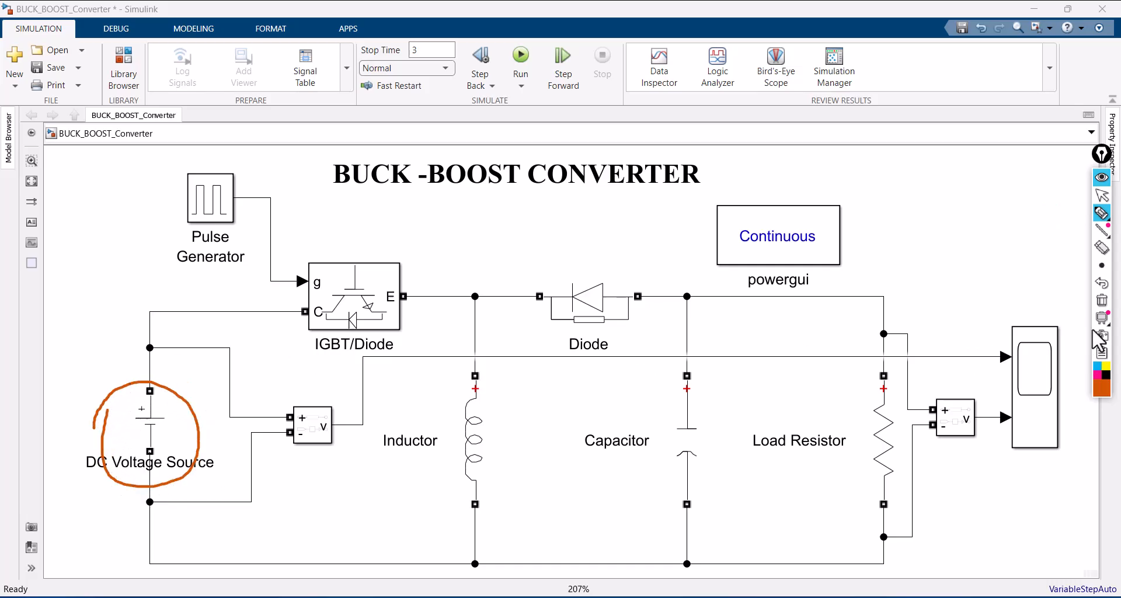
pyautogui.click(1103, 301)
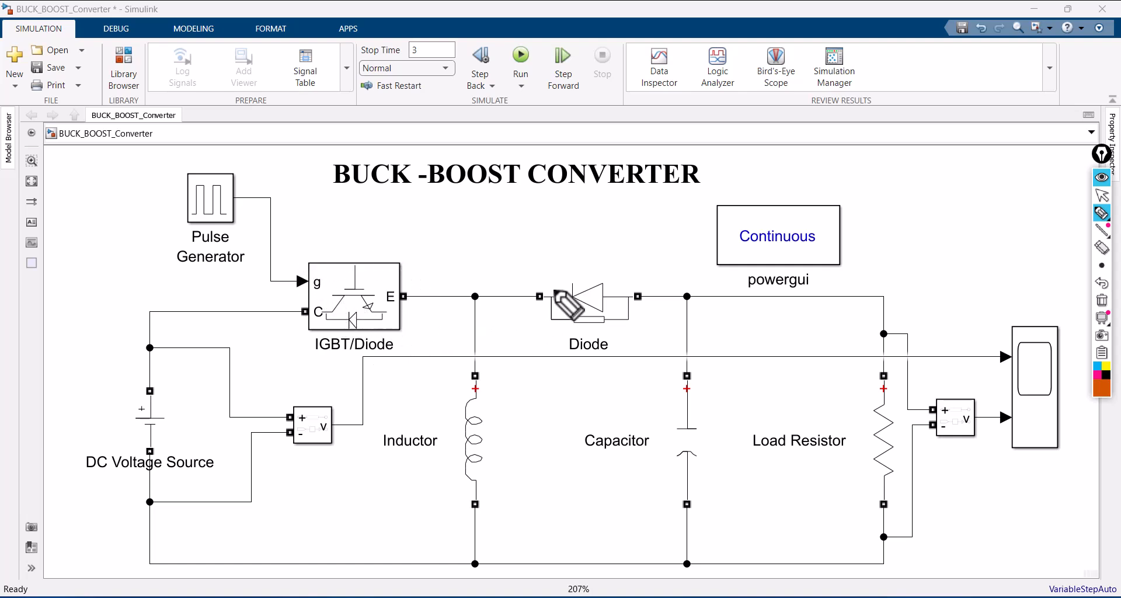
pyautogui.moveTo(530, 330)
pyautogui.mouseDown()
pyautogui.moveTo(642, 331)
pyautogui.moveTo(650, 272)
pyautogui.moveTo(522, 286)
pyautogui.moveTo(518, 322)
pyautogui.mouseUp()
pyautogui.click(1103, 301)
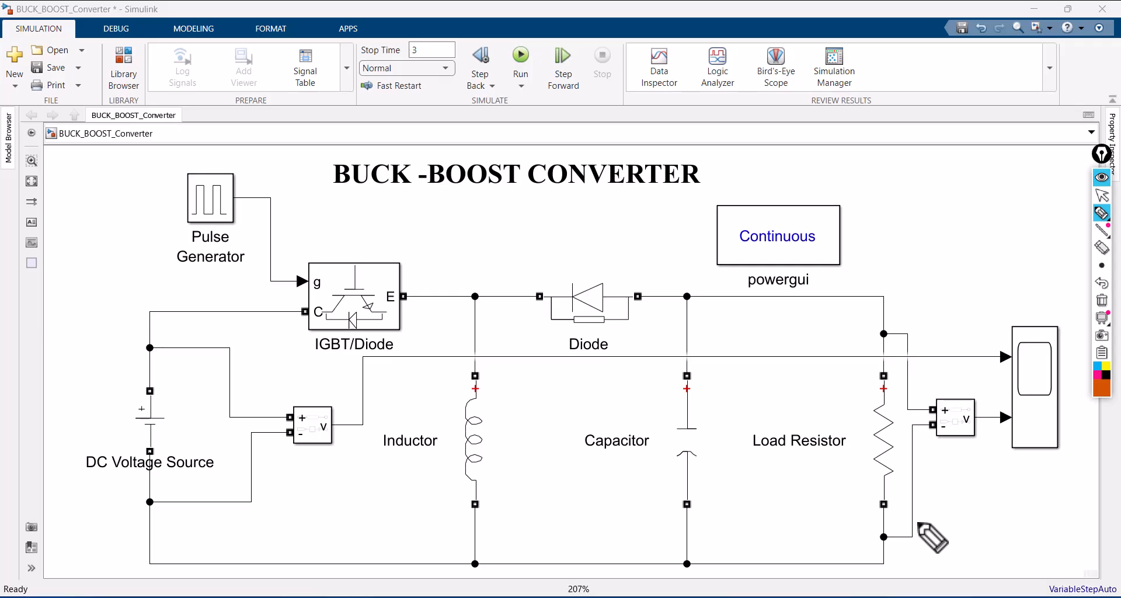
pyautogui.click(1102, 196)
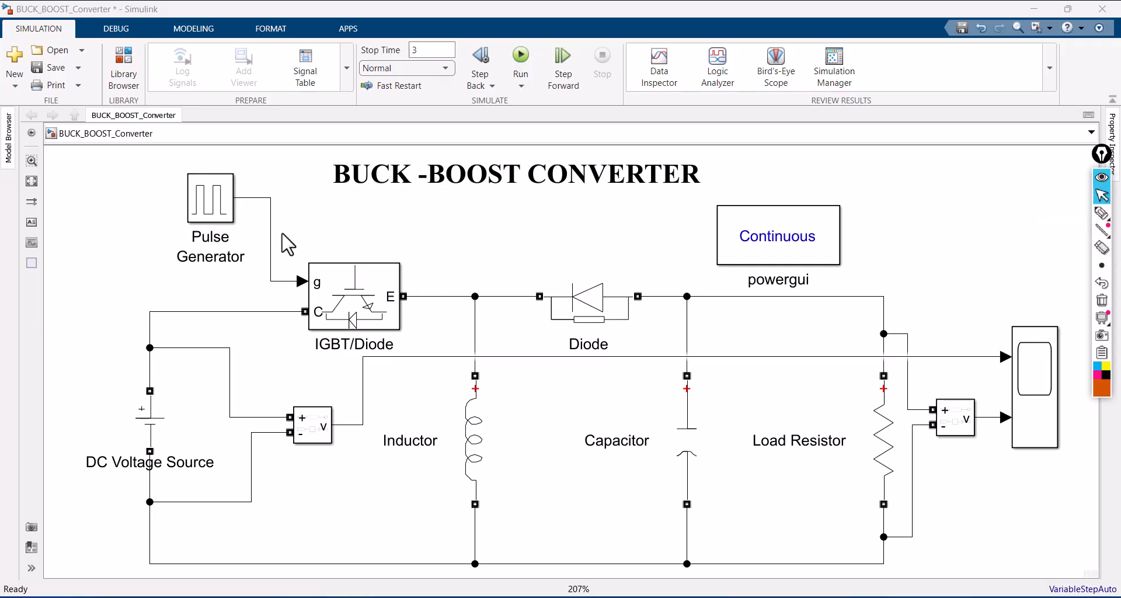
# - Review the Pulse Generator's amplitude, period, pulse width and phase delay parameters
pyautogui.click(221, 204)
pyautogui.click(225, 215)
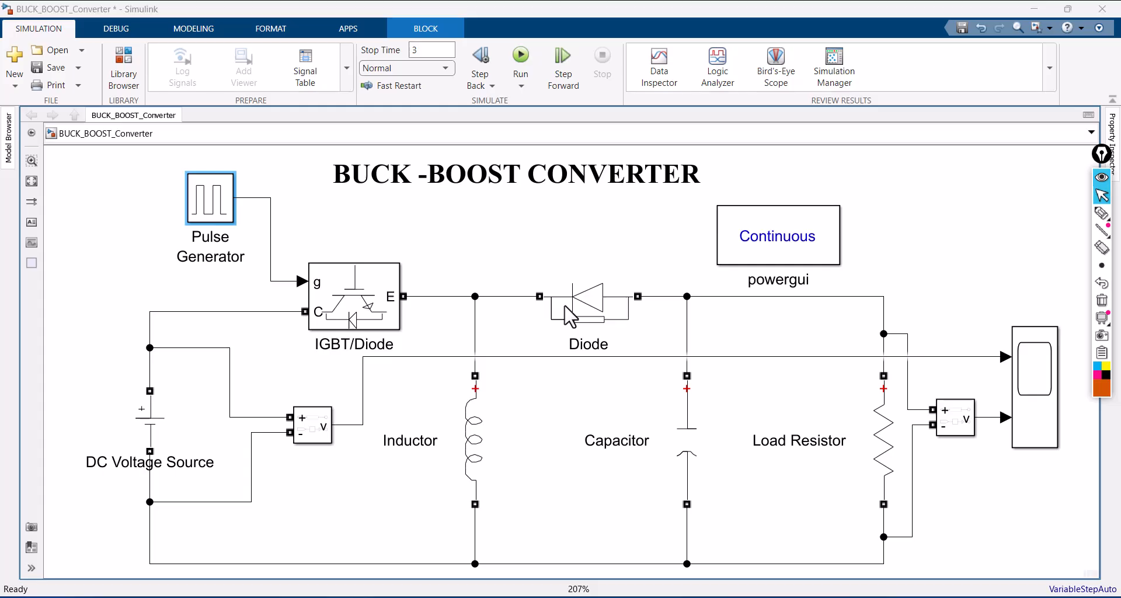
pyautogui.press('Return')
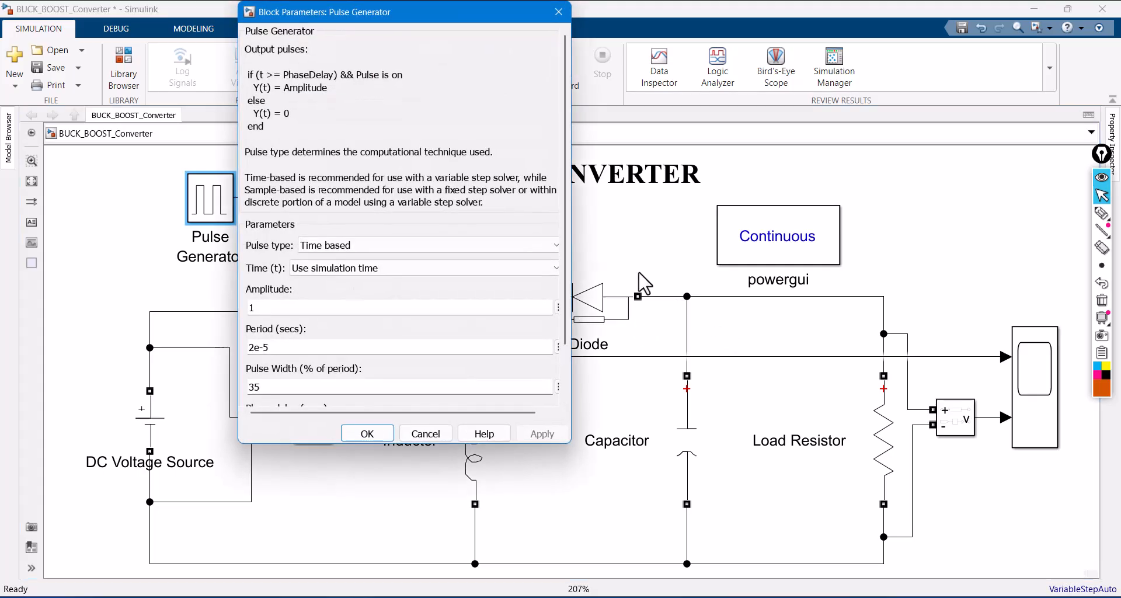
pyautogui.moveTo(564, 229); pyautogui.dragTo(562, 294)
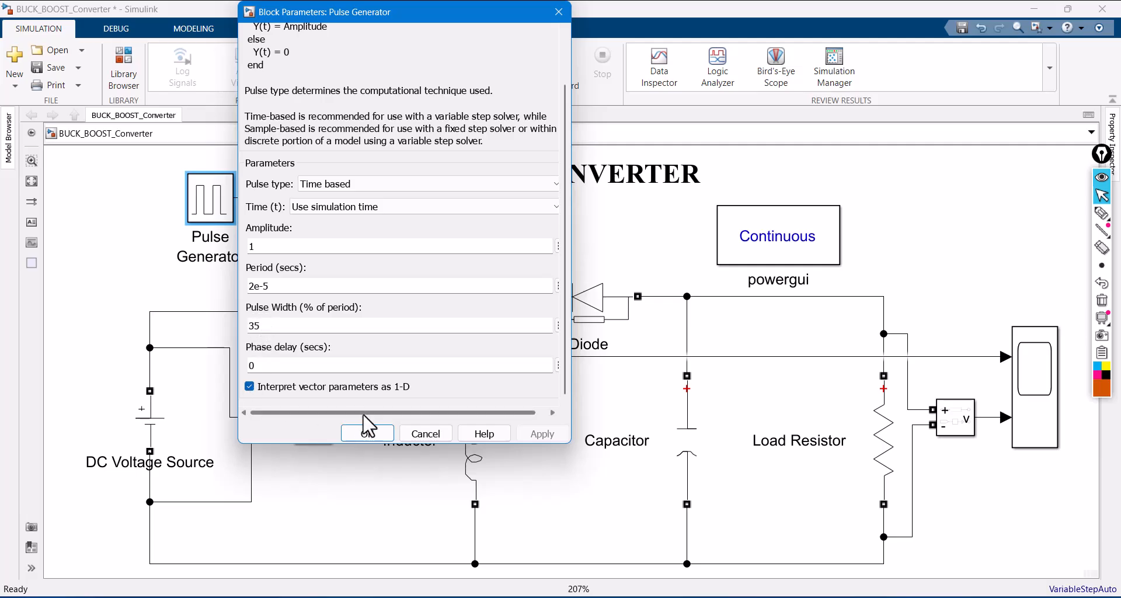
pyautogui.click(366, 435)
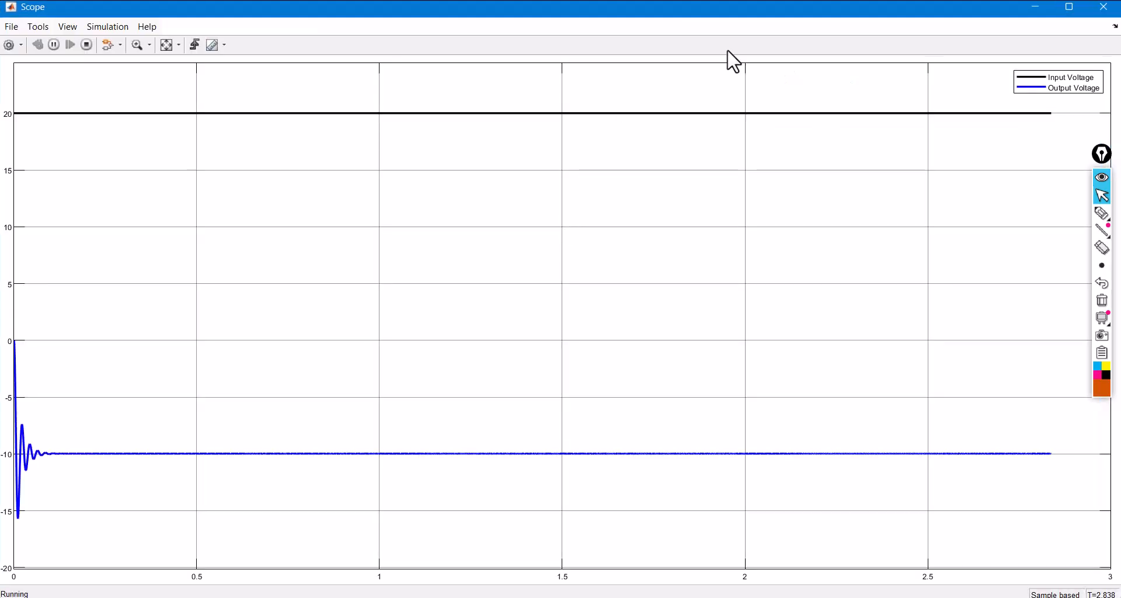
# - Examine the input and output voltages in the maximized Scope, temporarily circling the initial output transient, and close the Scope
pyautogui.click(1074, 8)
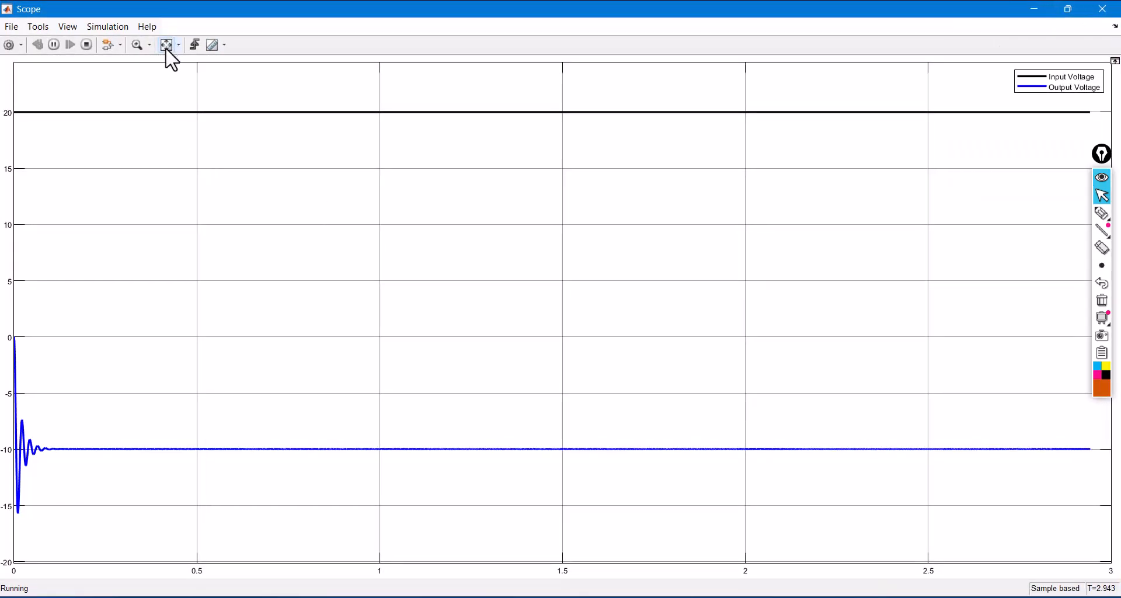
pyautogui.click(1103, 213)
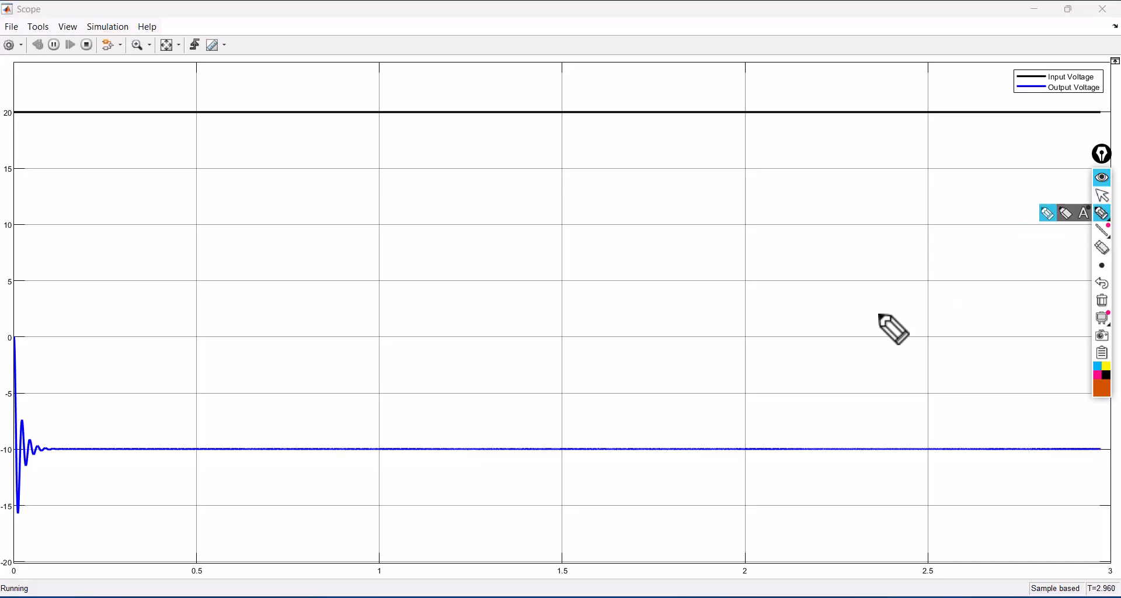
pyautogui.moveTo(5, 437)
pyautogui.mouseDown()
pyautogui.moveTo(62, 433)
pyautogui.moveTo(68, 473)
pyautogui.moveTo(19, 488)
pyautogui.moveTo(1, 447)
pyautogui.moveTo(22, 424)
pyautogui.mouseUp()
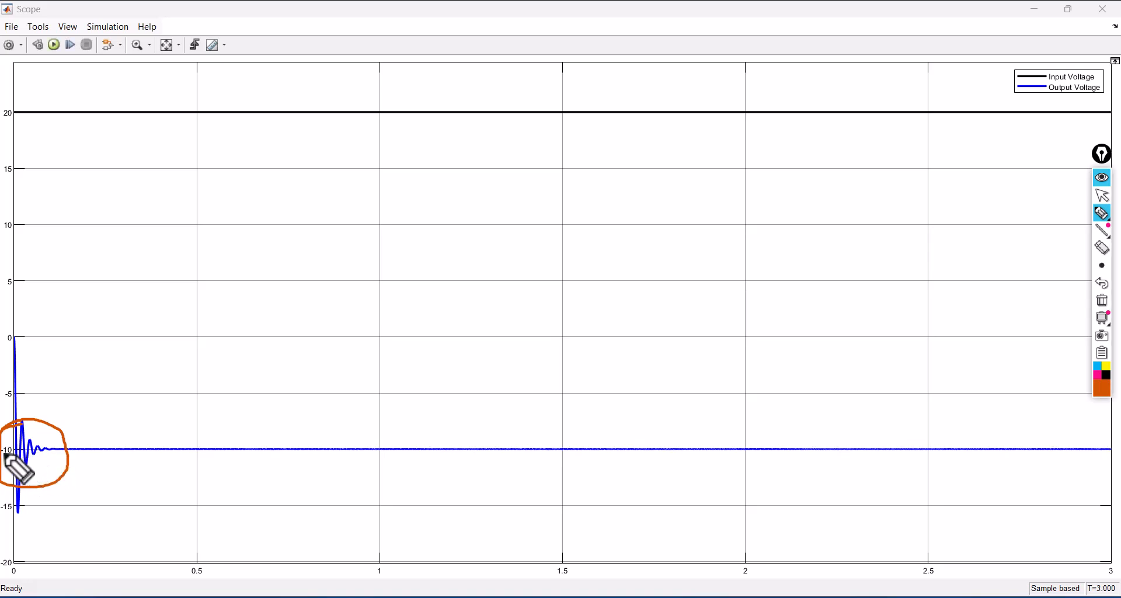
pyautogui.click(1102, 300)
pyautogui.click(1103, 196)
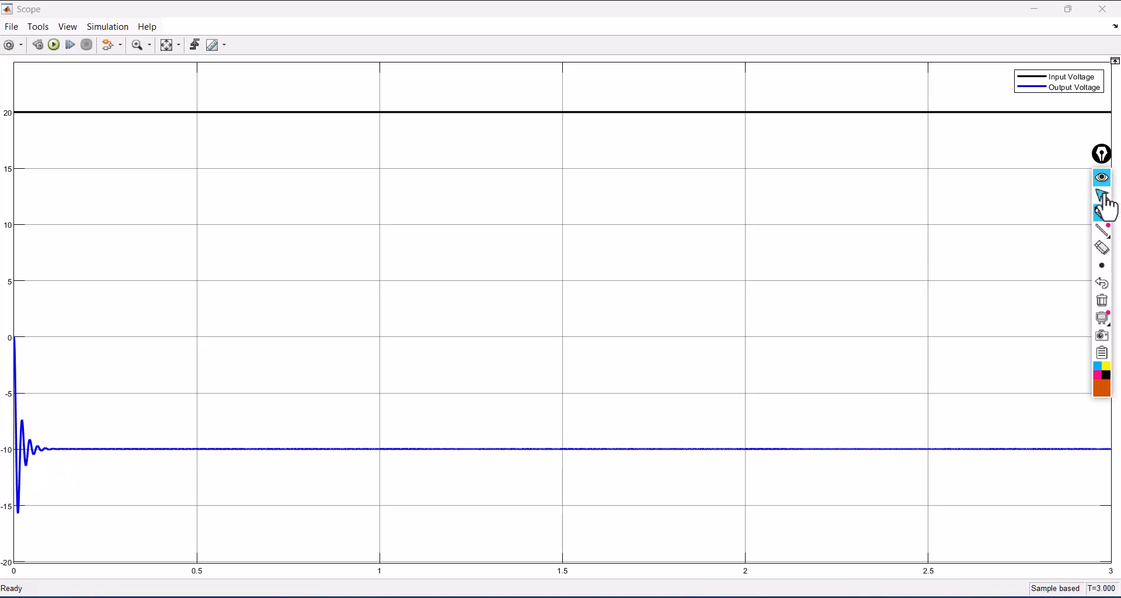
pyautogui.click(1104, 11)
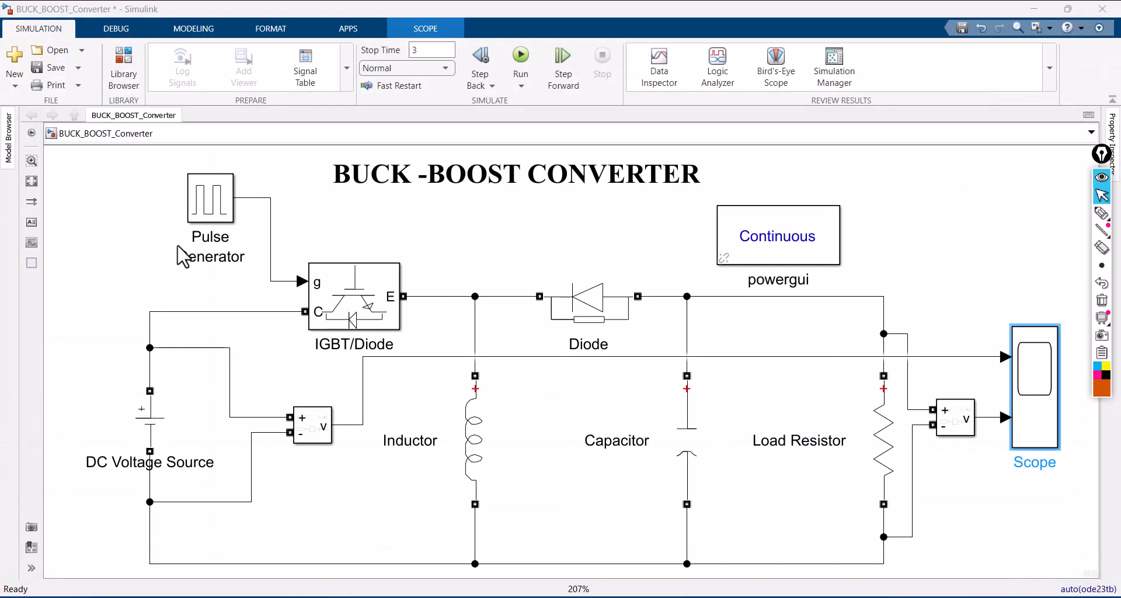
# - Set the Pulse Generator's pulse width to 75 % of the period
pyautogui.doubleClick(211, 220)
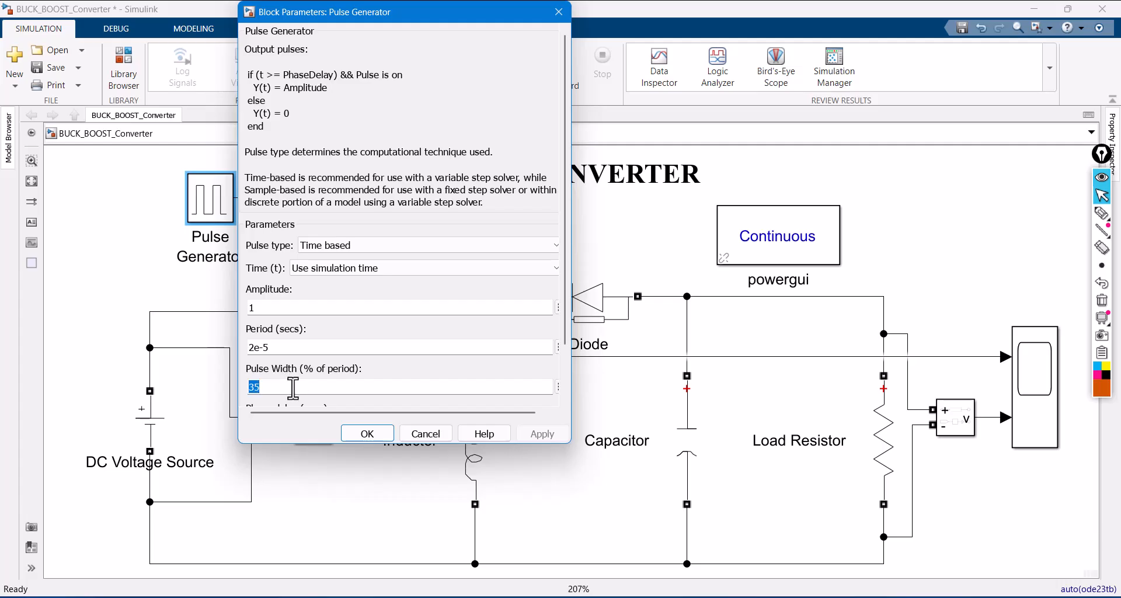
pyautogui.write('75')
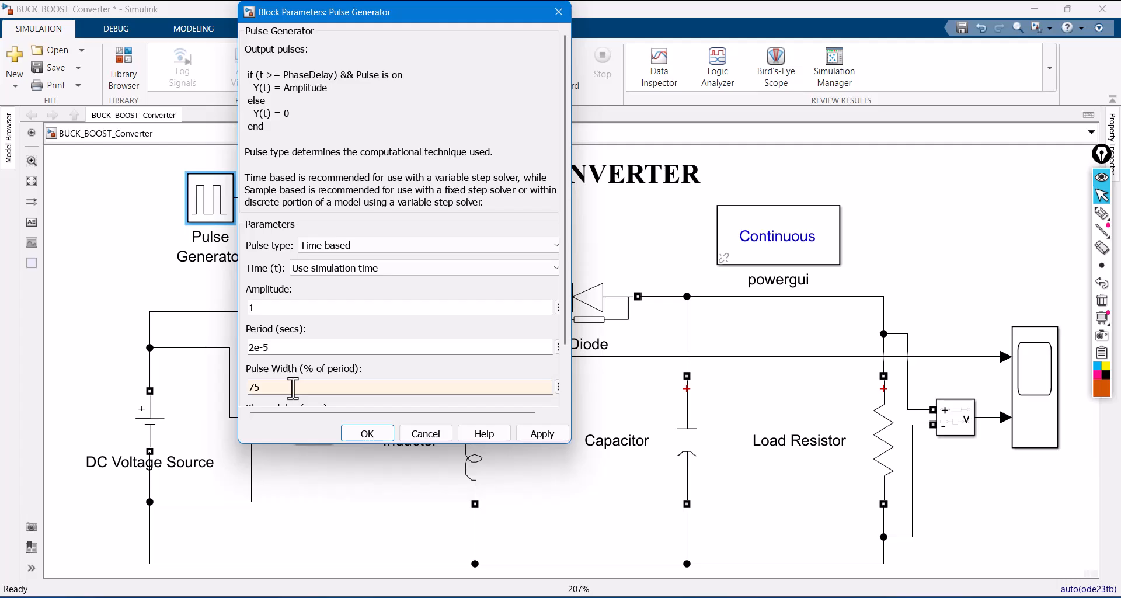
pyautogui.click(540, 435)
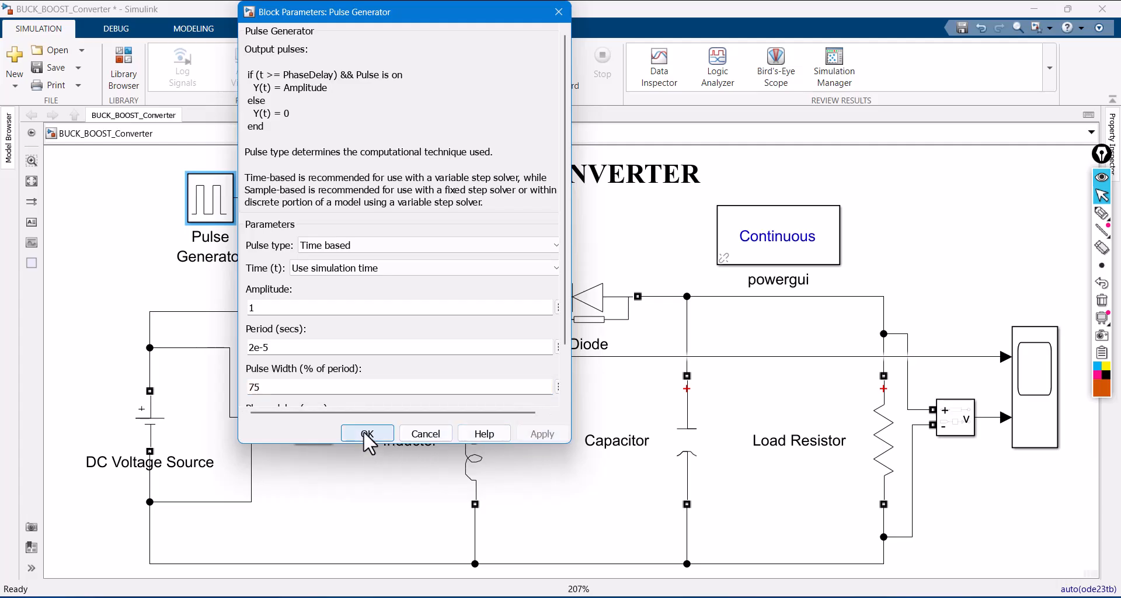
pyautogui.click(364, 433)
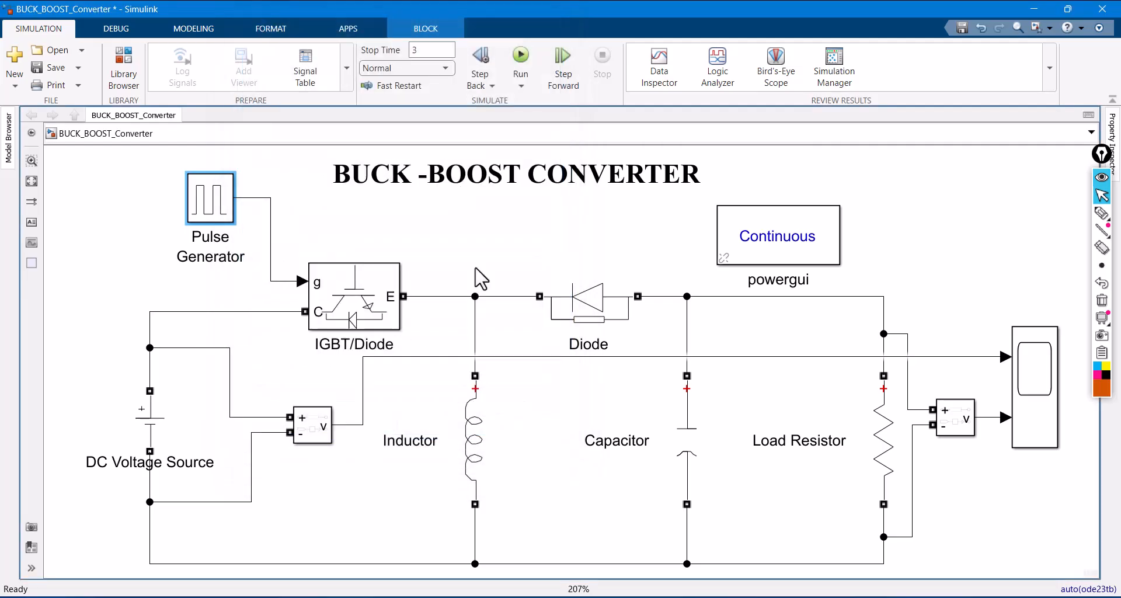
# - Run the simulation, stop it early, and check the DC Voltage Source's amplitude
pyautogui.click(521, 58)
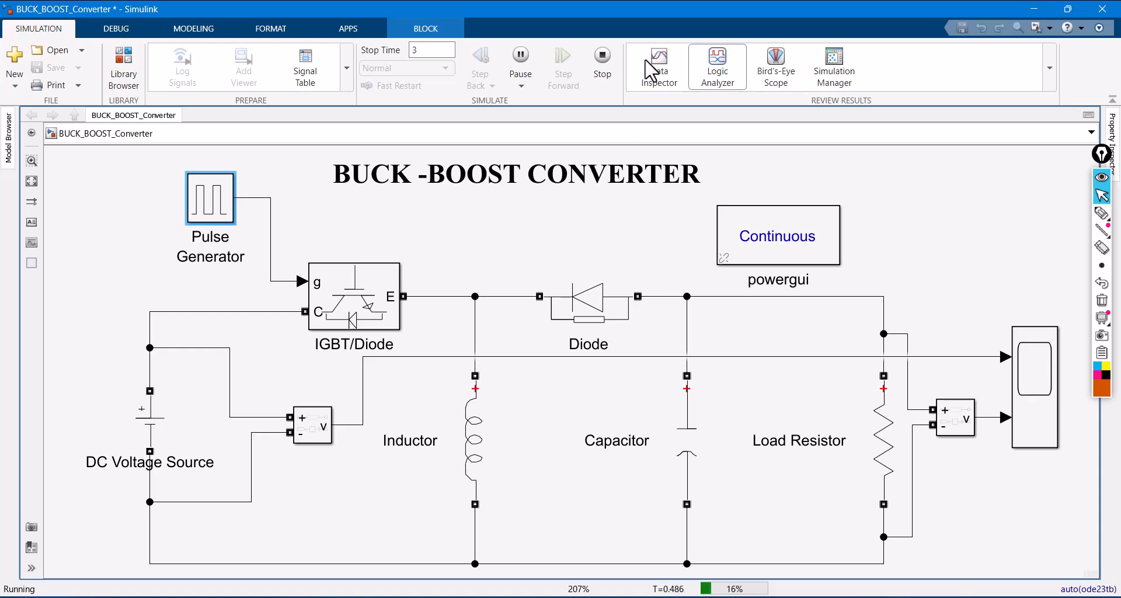
pyautogui.click(602, 63)
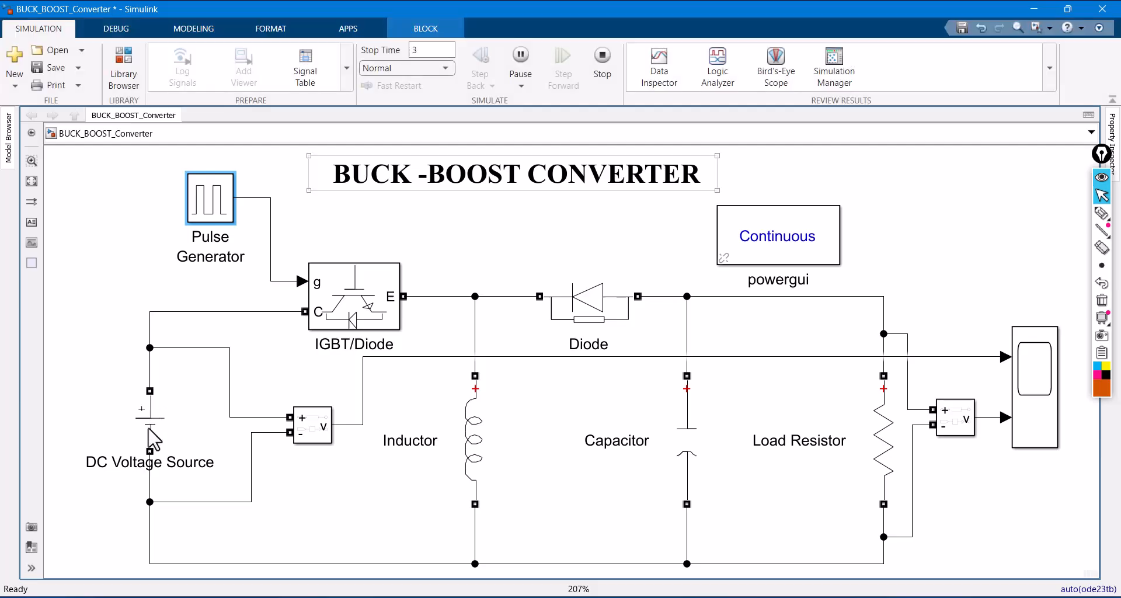
pyautogui.doubleClick(156, 431)
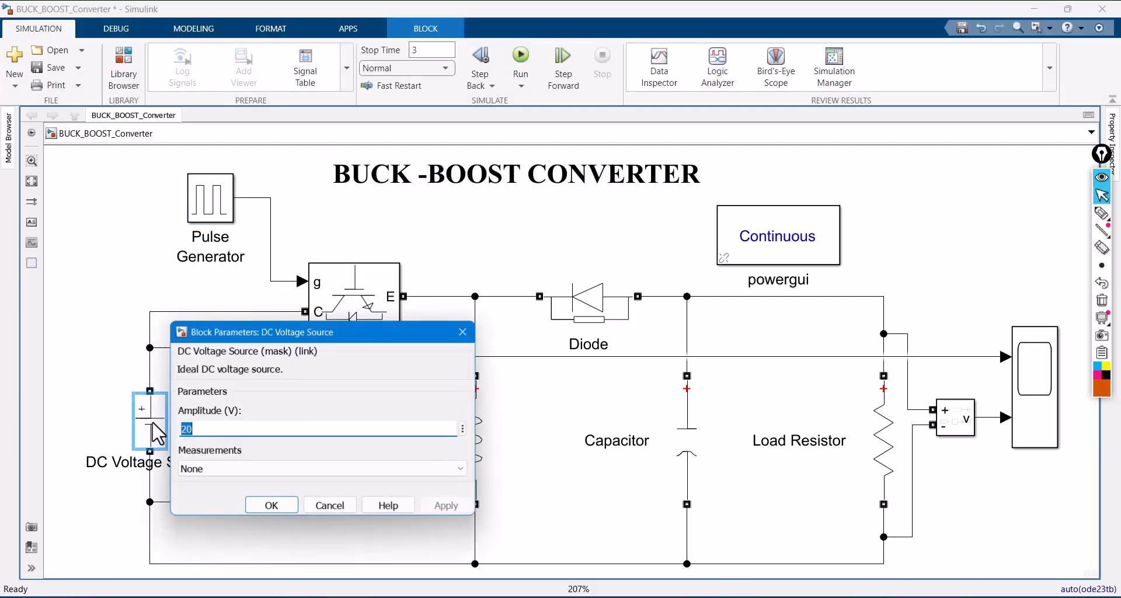
pyautogui.click(274, 507)
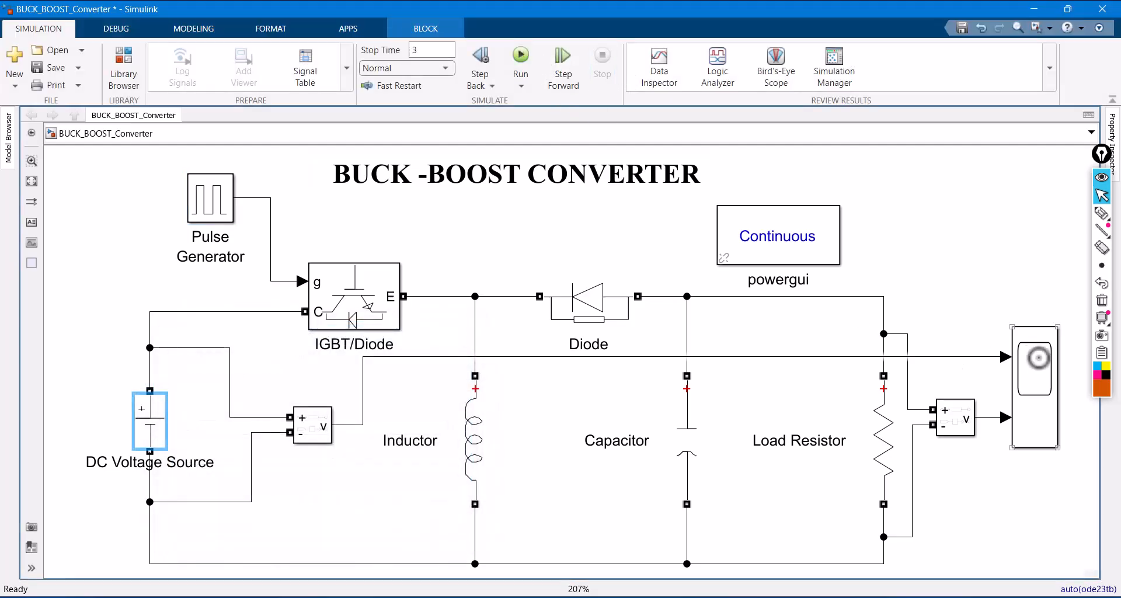
# - Examine the input and output voltage waveforms in the Scope, scaled to fit the axes, and close it
pyautogui.doubleClick(1043, 366)
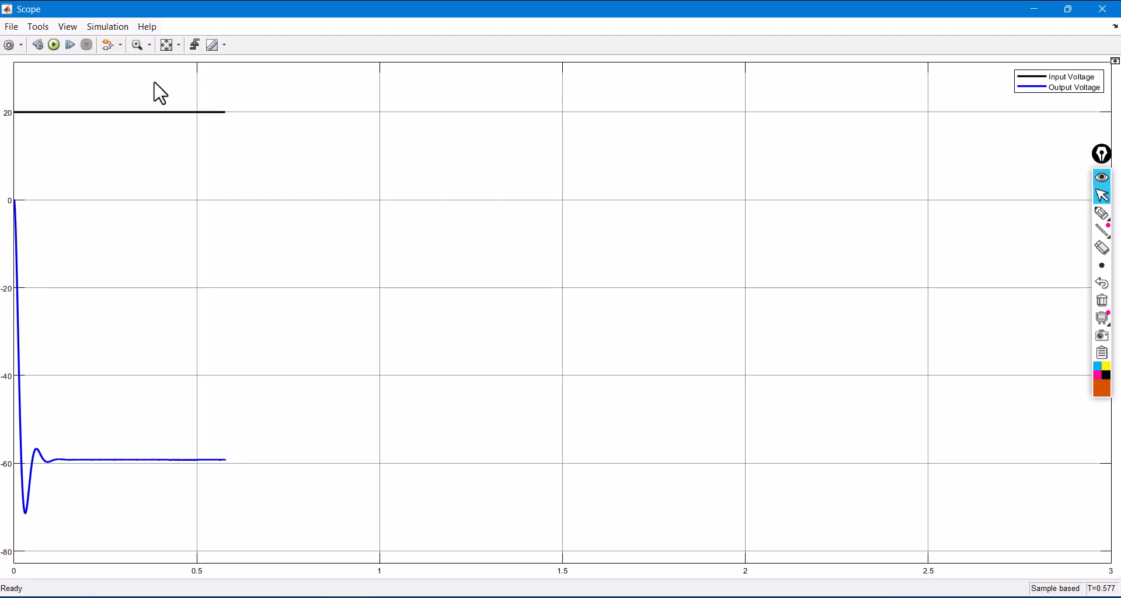
pyautogui.click(167, 46)
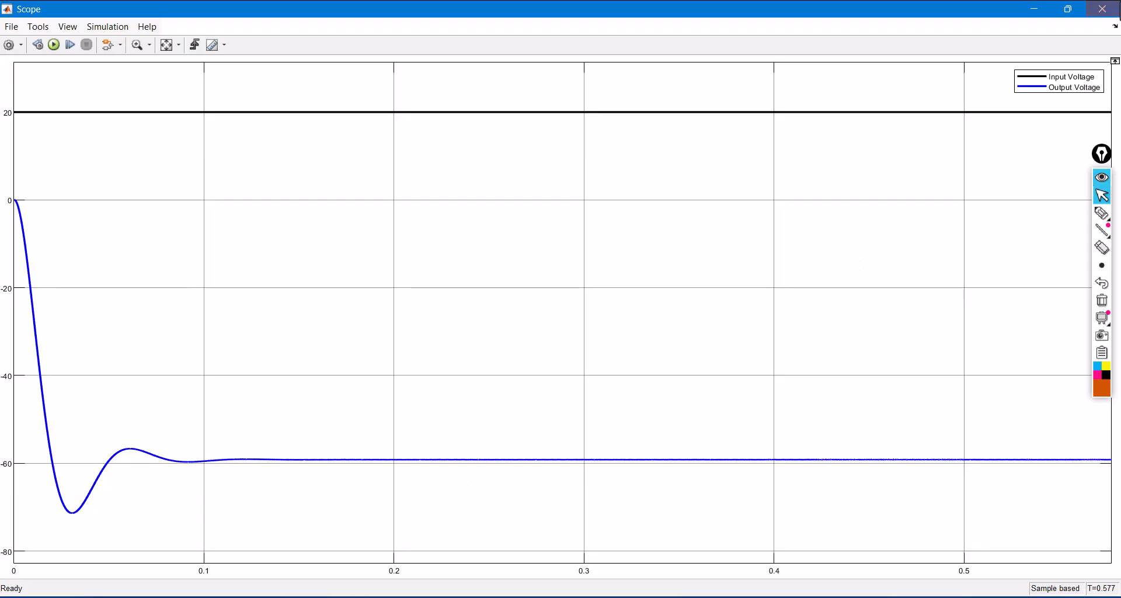
pyautogui.click(1102, 9)
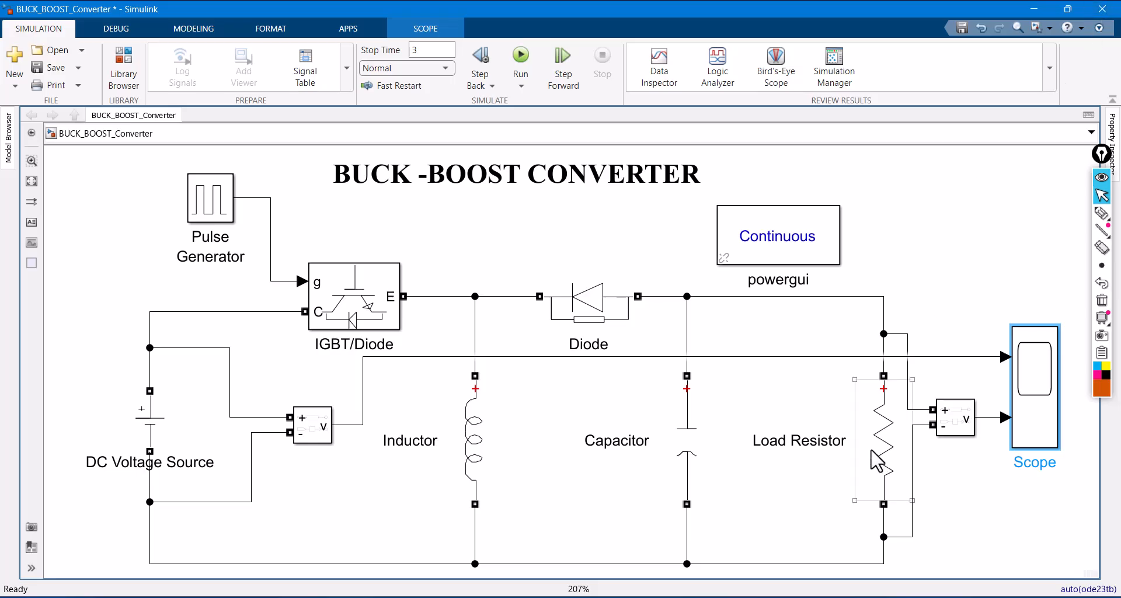
# - Move the Scope farther from the output voltage measurement block and delete the signal line between them
pyautogui.moveTo(1047, 422); pyautogui.dragTo(1071, 419)
pyautogui.click(991, 310)
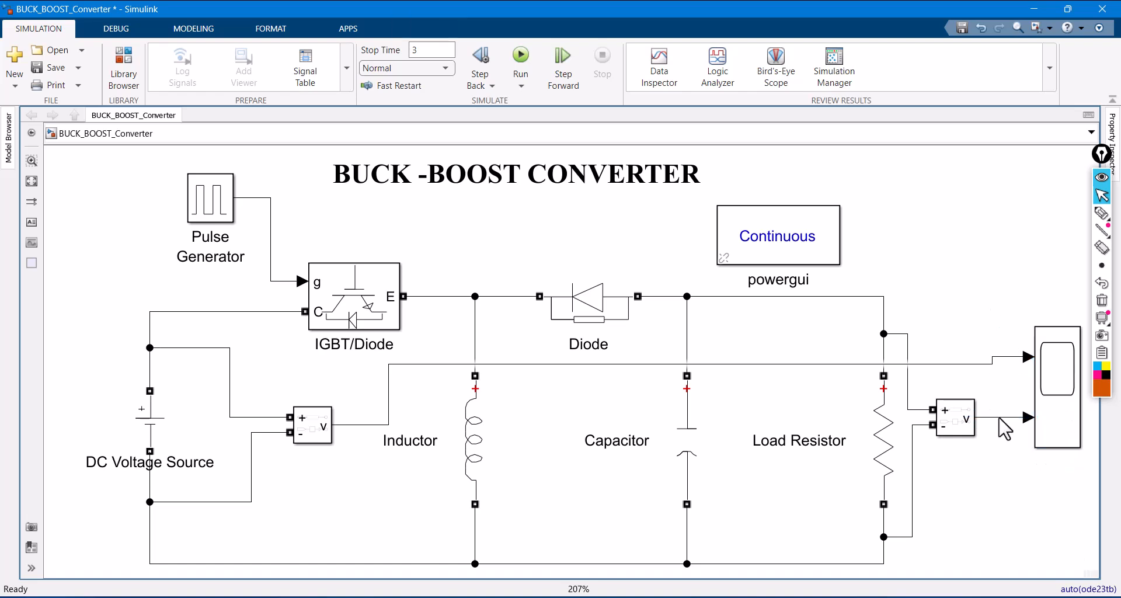
pyautogui.click(1002, 418)
pyautogui.press('Delete')
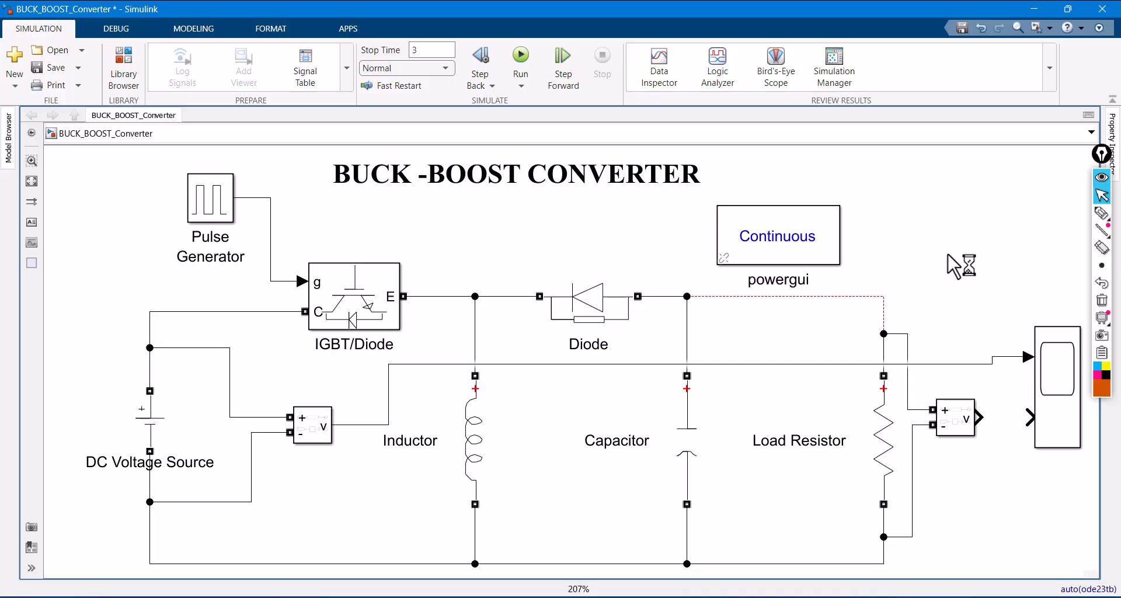
# - Add an Abs block to the model and place it just below the output voltage measurement block
pyautogui.doubleClick(958, 266)
pyautogui.write('abs')
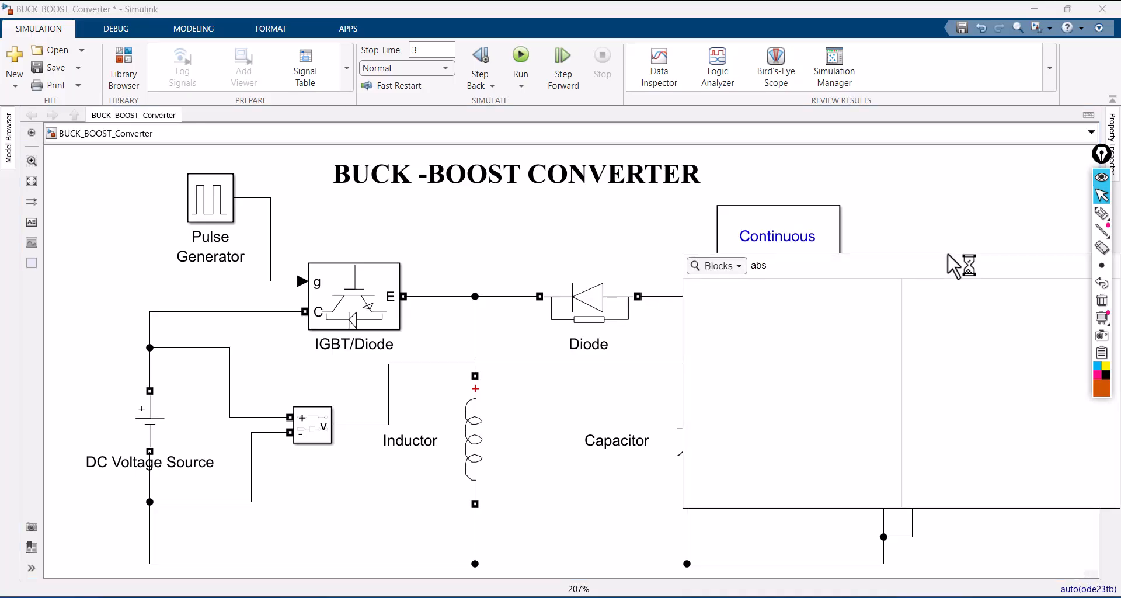
pyautogui.click(800, 294)
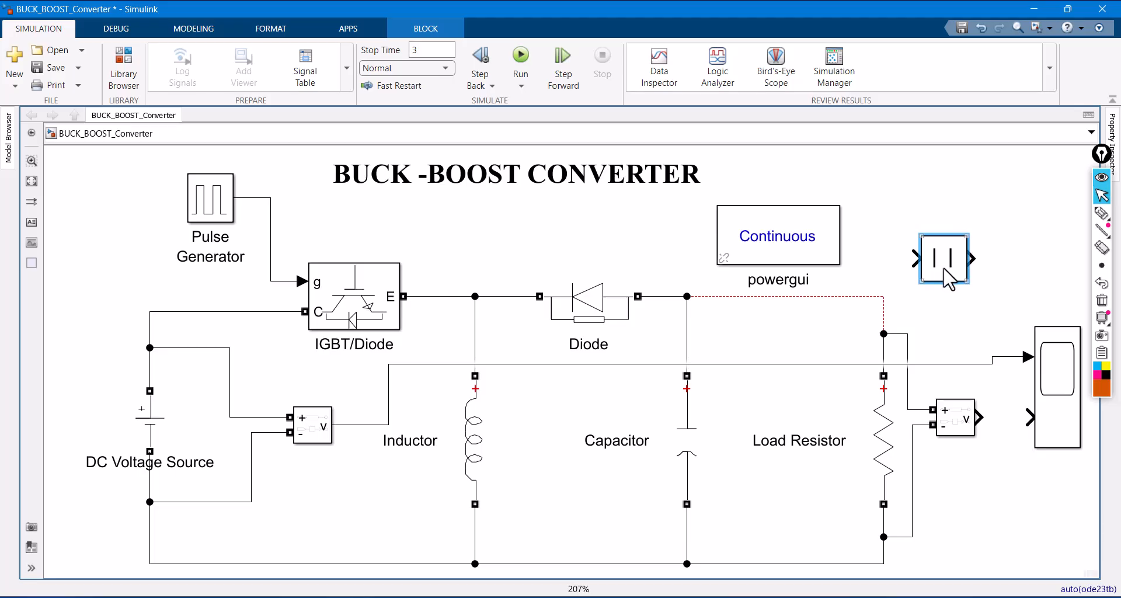
pyautogui.click(960, 257)
pyautogui.moveTo(949, 274); pyautogui.dragTo(1009, 495)
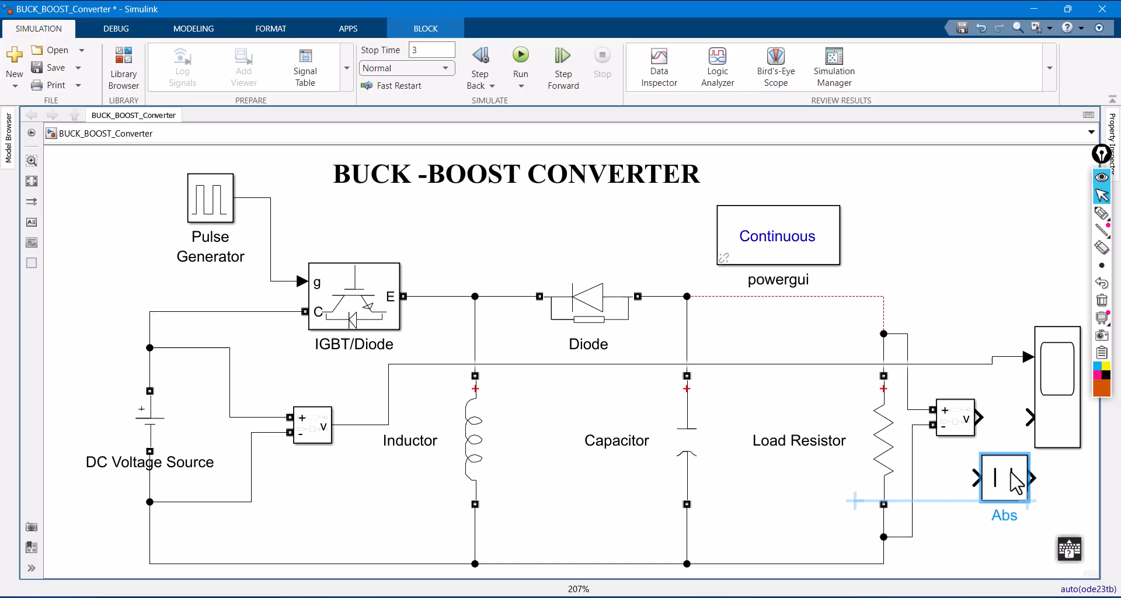
# - Make room beside the Scope and connect the Abs block between the output voltage measurement and the Scope's second input
pyautogui.click(1058, 416)
pyautogui.moveTo(1058, 416); pyautogui.dragTo(1082, 416)
pyautogui.moveTo(1007, 499); pyautogui.dragTo(1088, 429)
pyautogui.click(911, 226)
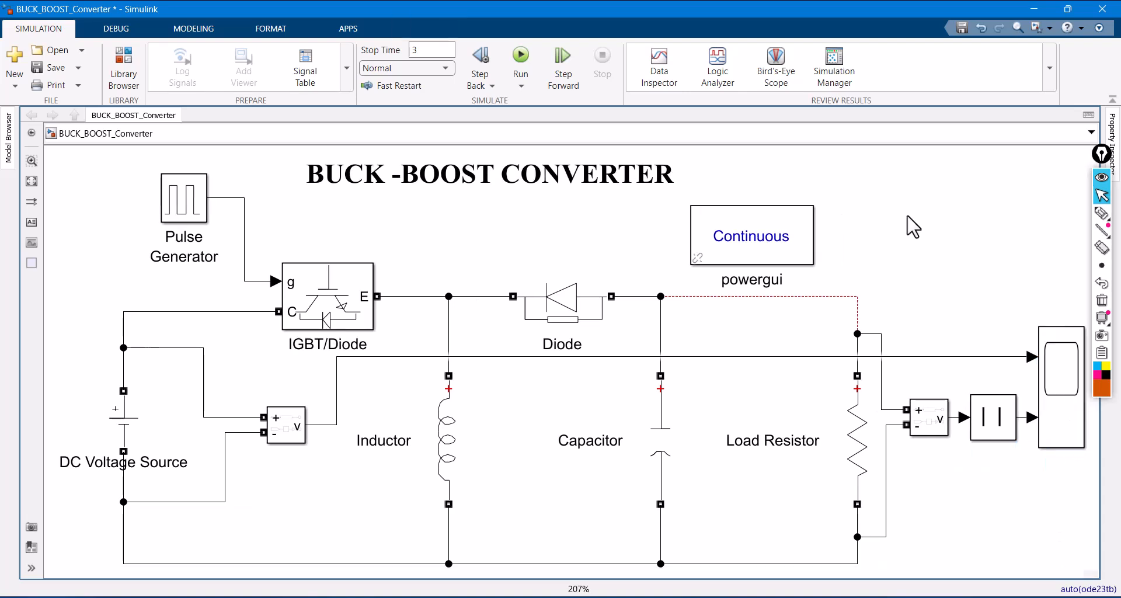
# - Run the modified model, stop the simulation early, and check the Pulse Generator's parameters
pyautogui.click(520, 55)
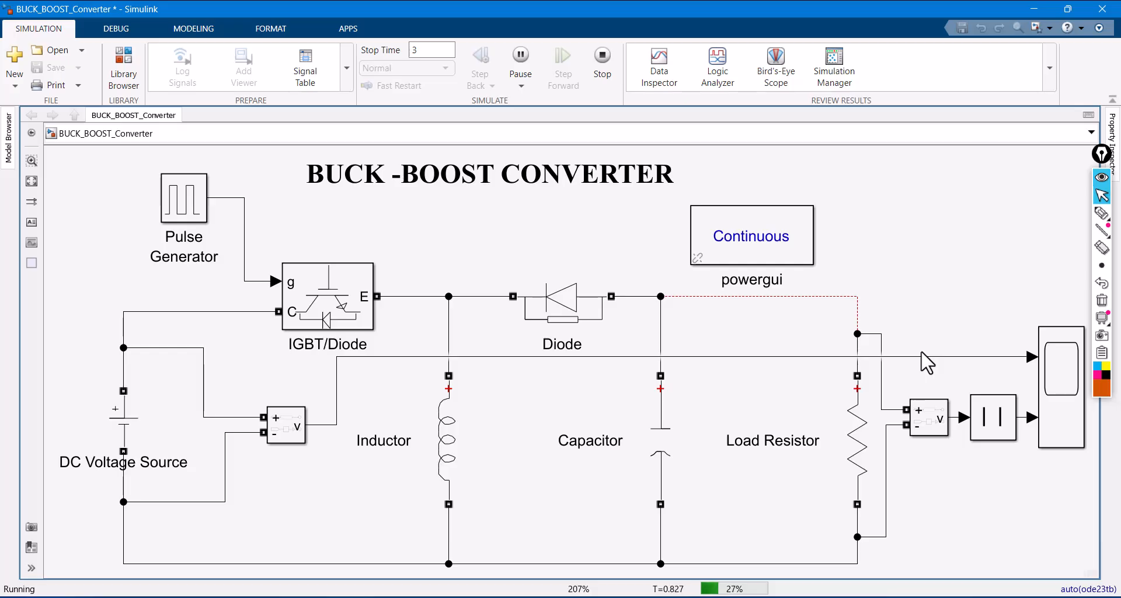
pyautogui.click(602, 59)
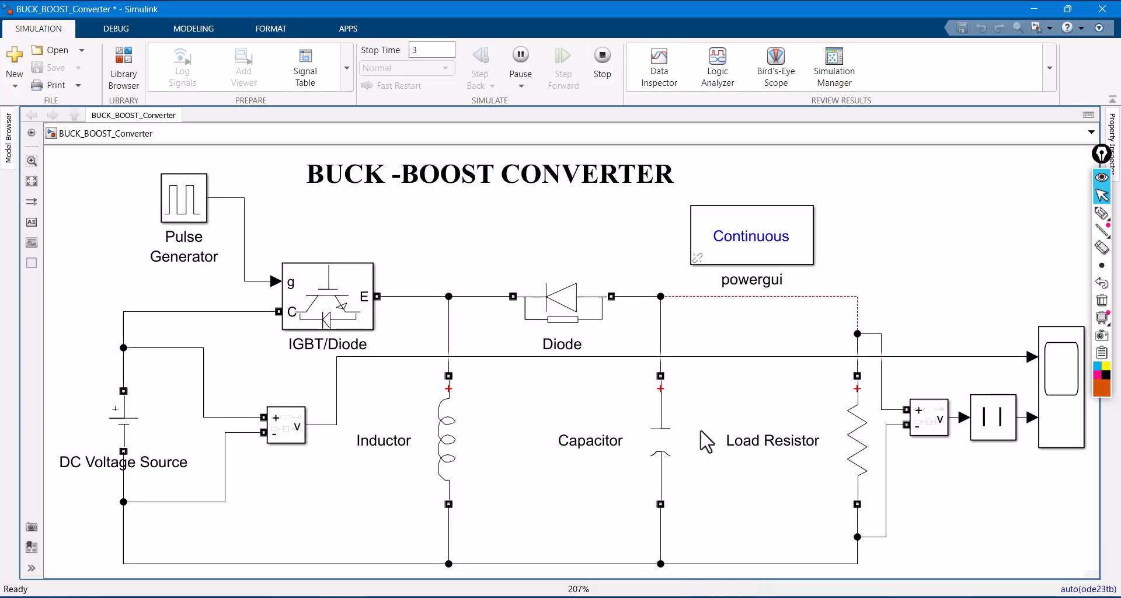
pyautogui.click(189, 210)
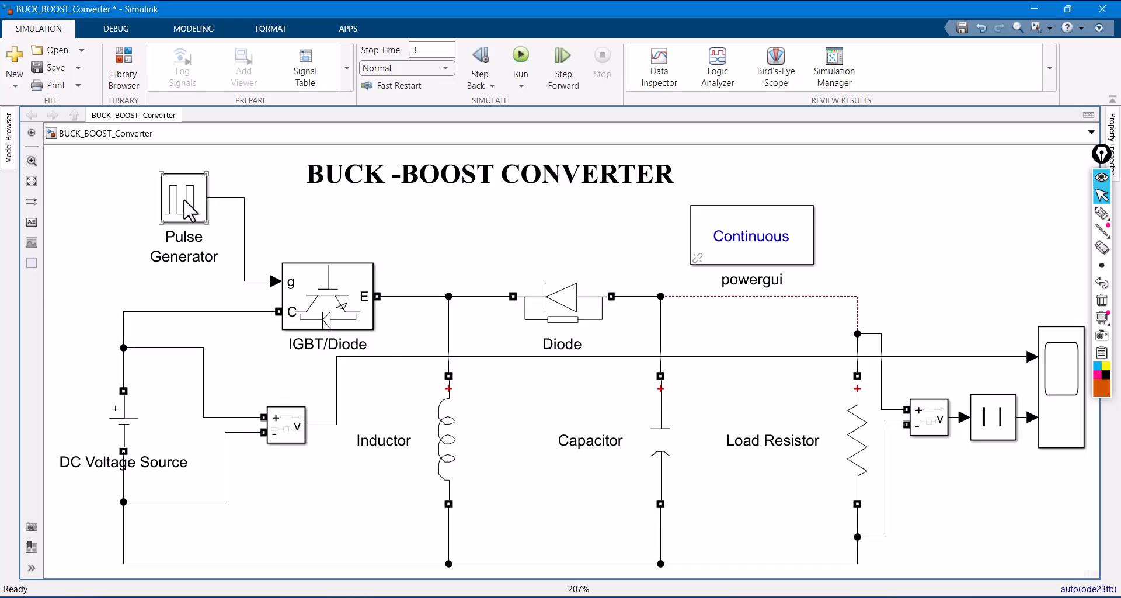
pyautogui.doubleClick(189, 209)
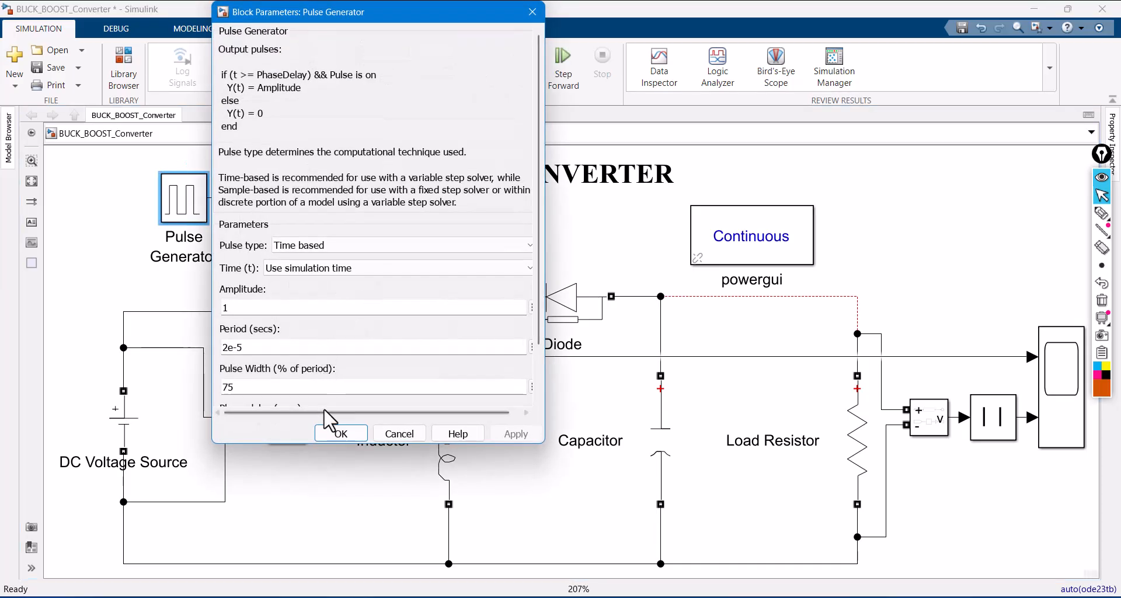
pyautogui.click(334, 432)
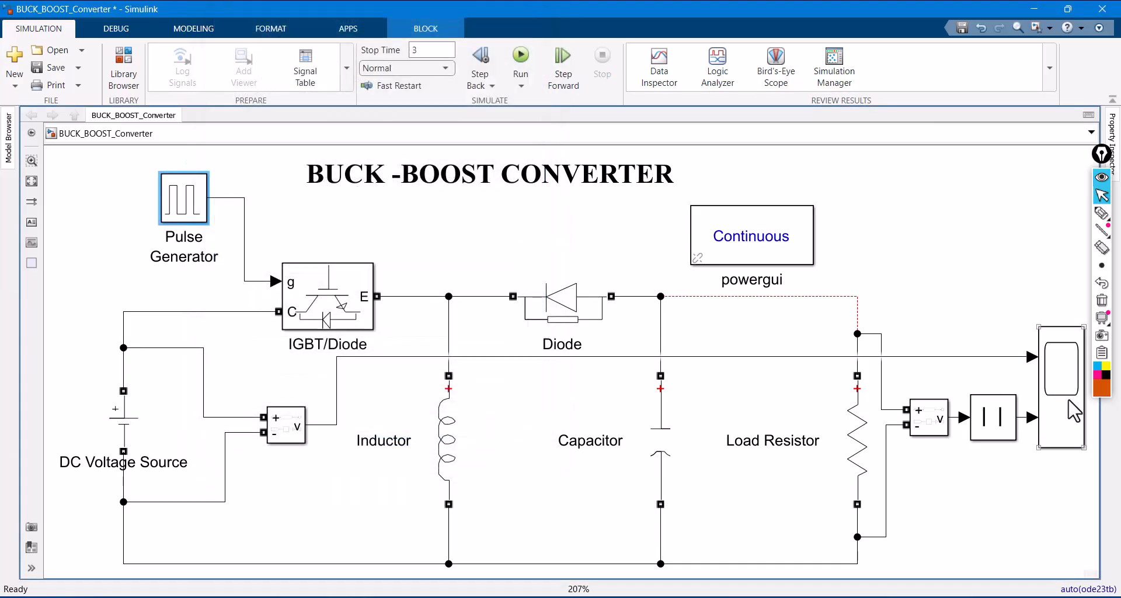
# - Open the Scope, fit the plot to the recorded simulation time, and examine the input and output voltage waveforms
pyautogui.click(1075, 410)
pyautogui.doubleClick(1074, 411)
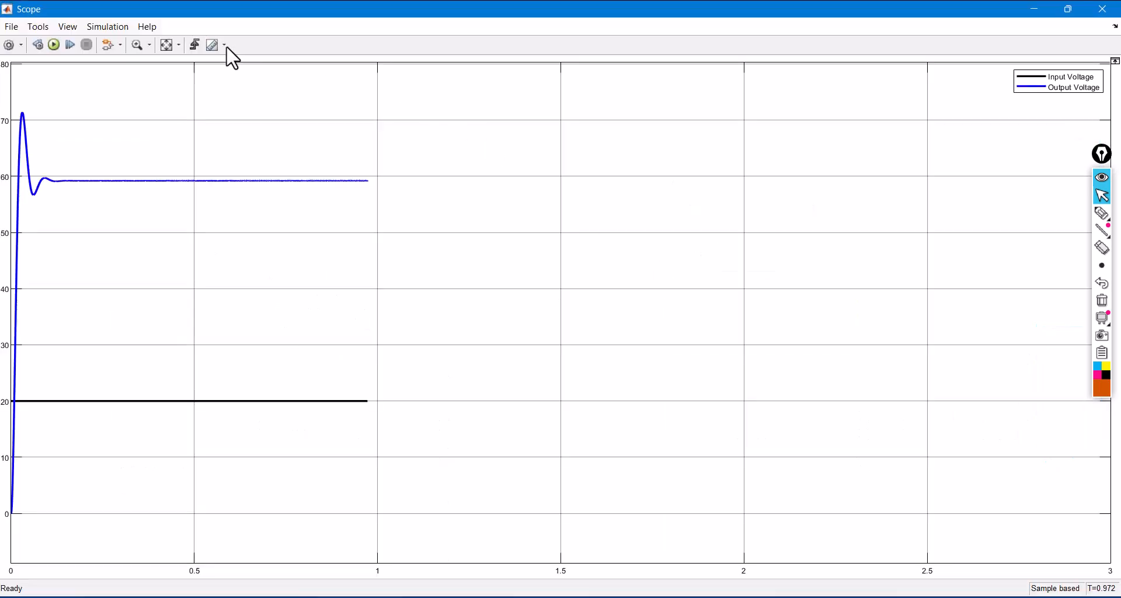
pyautogui.click(164, 49)
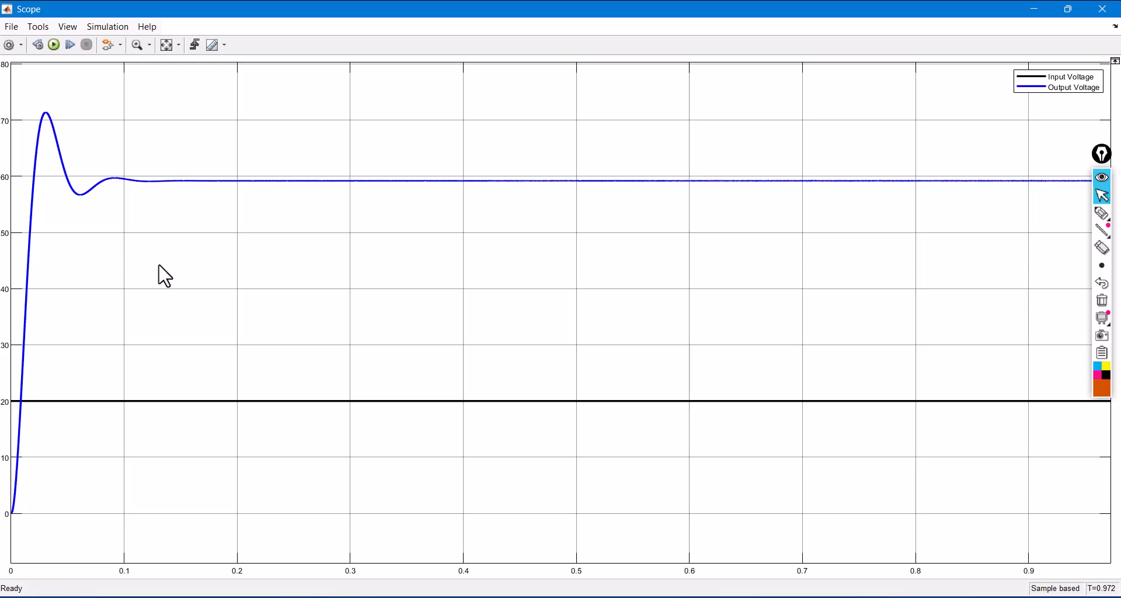
pyautogui.click(1102, 9)
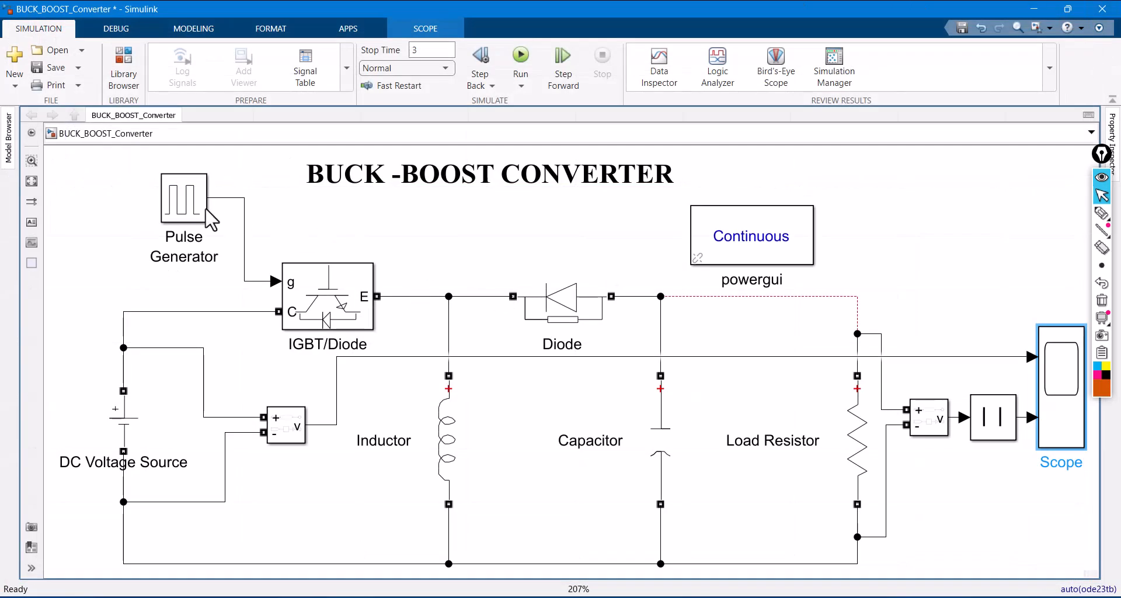
# - Set the Pulse Generator's pulse width to 25% of the period and apply the change
pyautogui.doubleClick(188, 207)
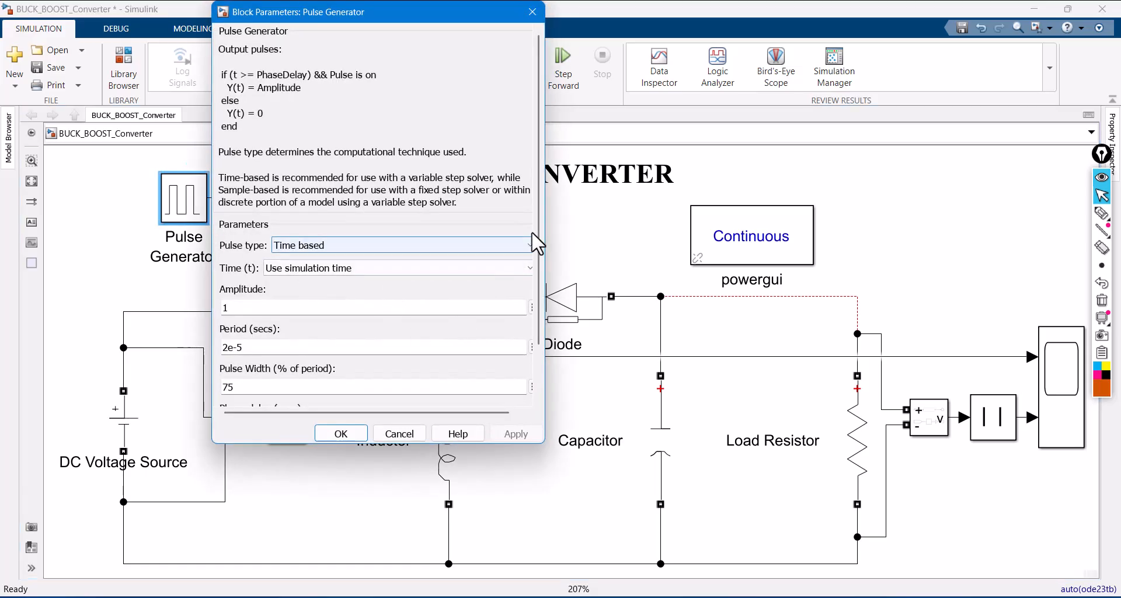
pyautogui.scroll(-2, 346, 322)
pyautogui.doubleClick(289, 322)
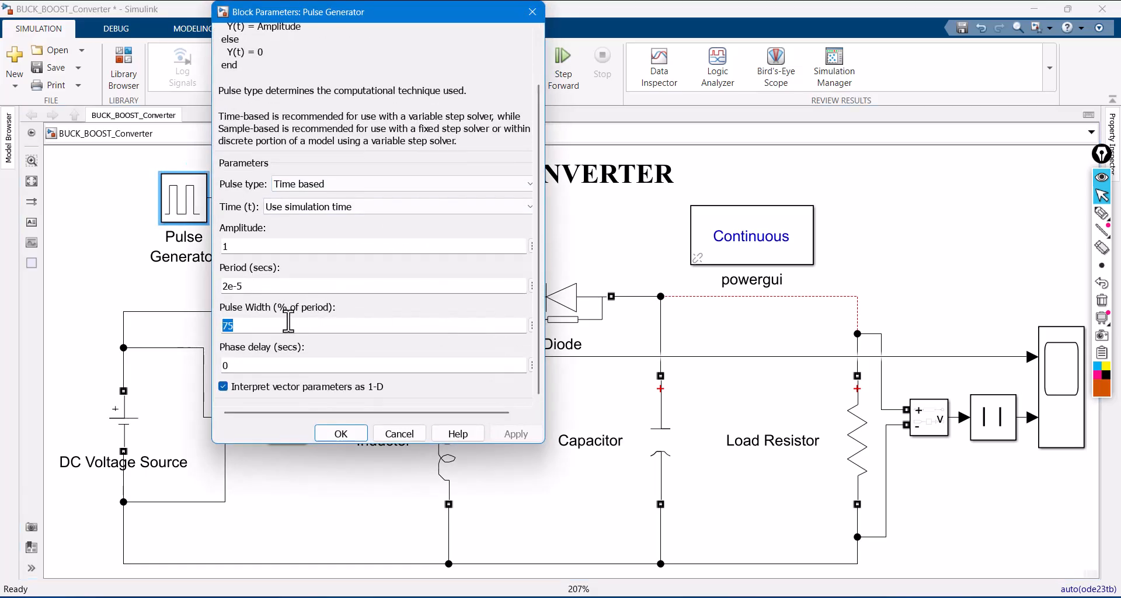
pyautogui.write('225')
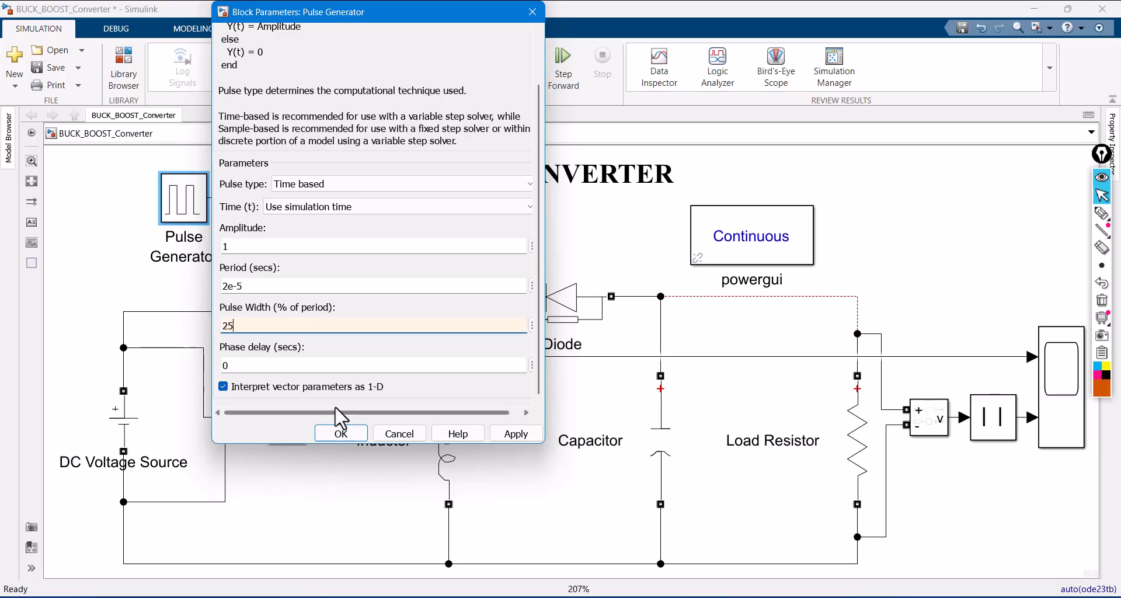
pyautogui.click(514, 432)
pyautogui.click(345, 433)
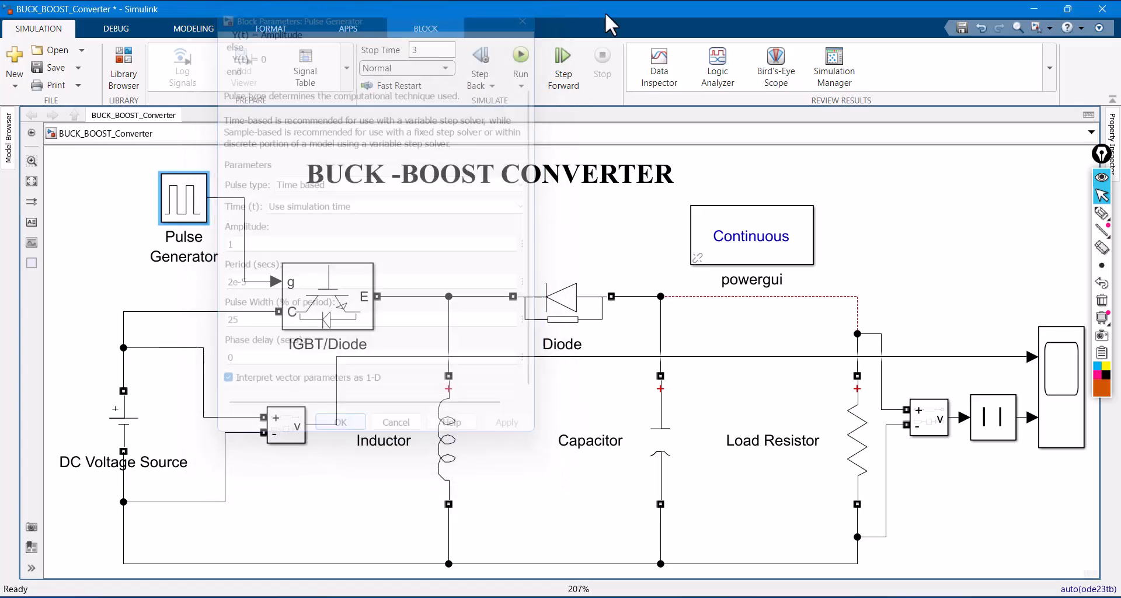
# - Run the simulation, stop it early, and examine the Scope's input and output voltages with the plot fitted to the data
pyautogui.click(518, 55)
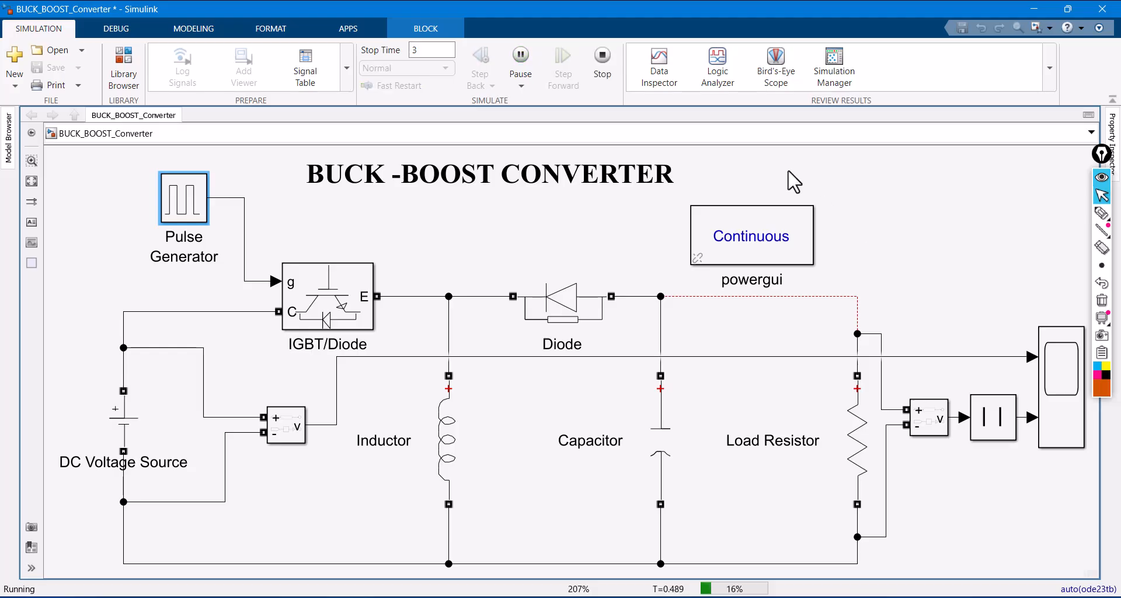
pyautogui.click(603, 56)
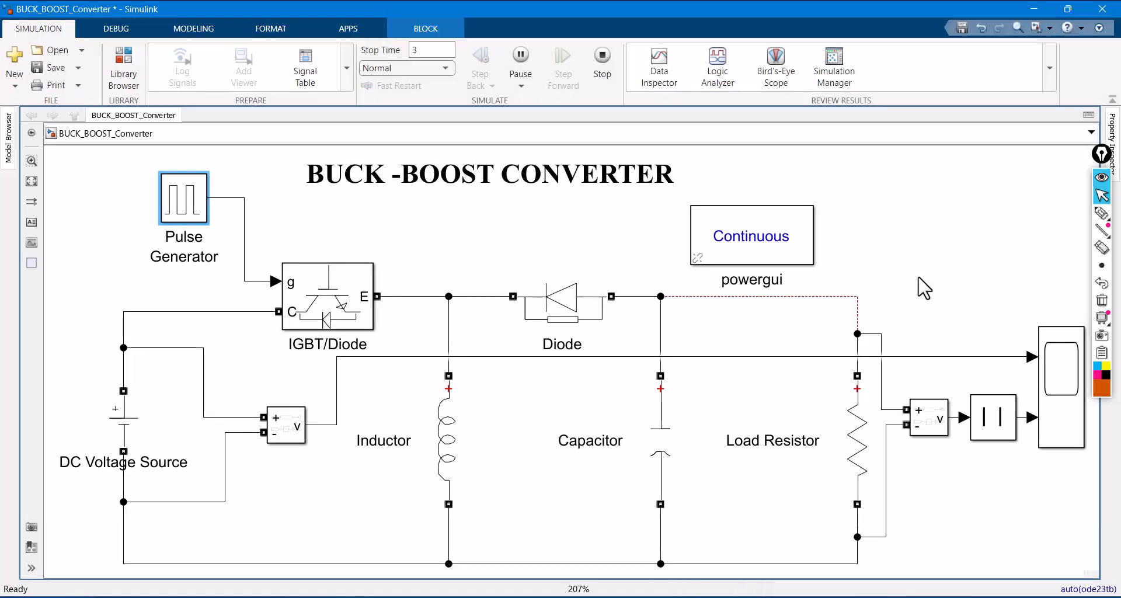
pyautogui.click(923, 288)
pyautogui.click(1066, 386)
pyautogui.doubleClick(1066, 386)
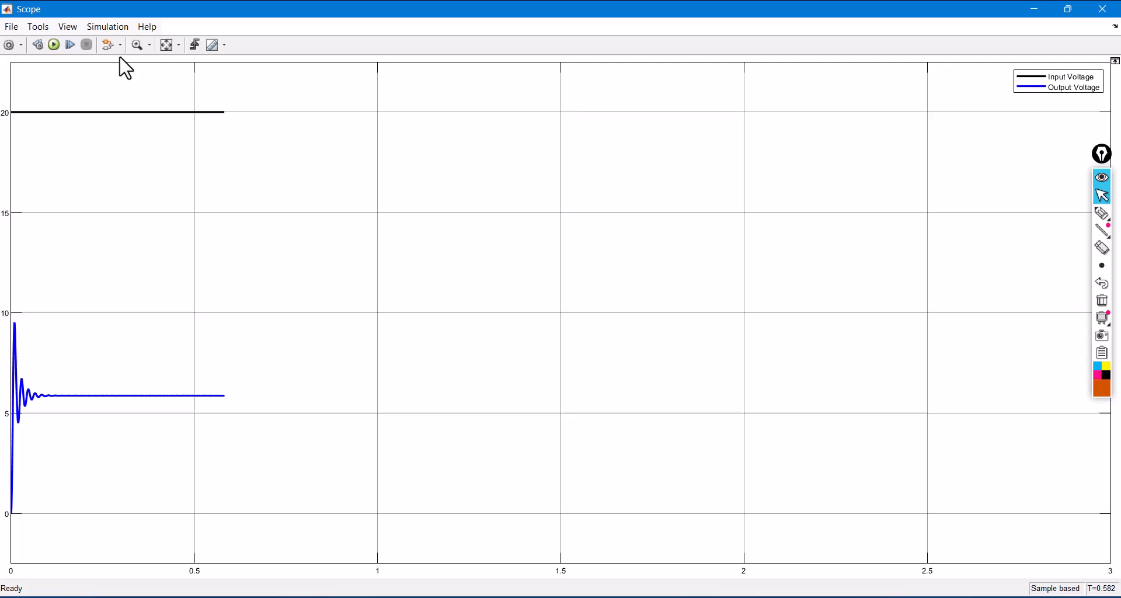
pyautogui.click(167, 45)
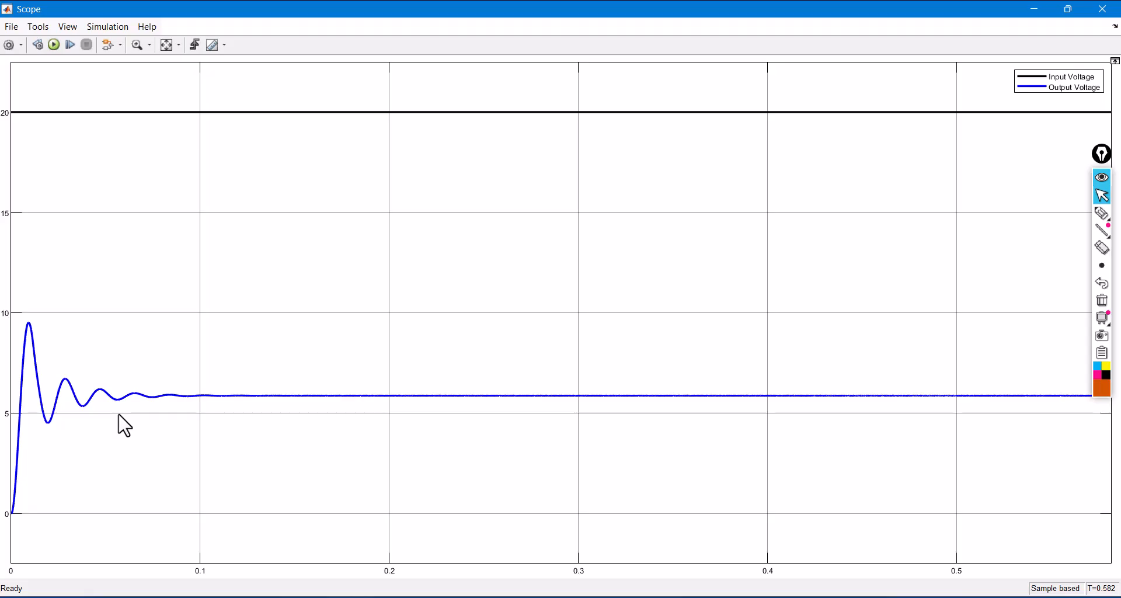
pyautogui.click(1102, 10)
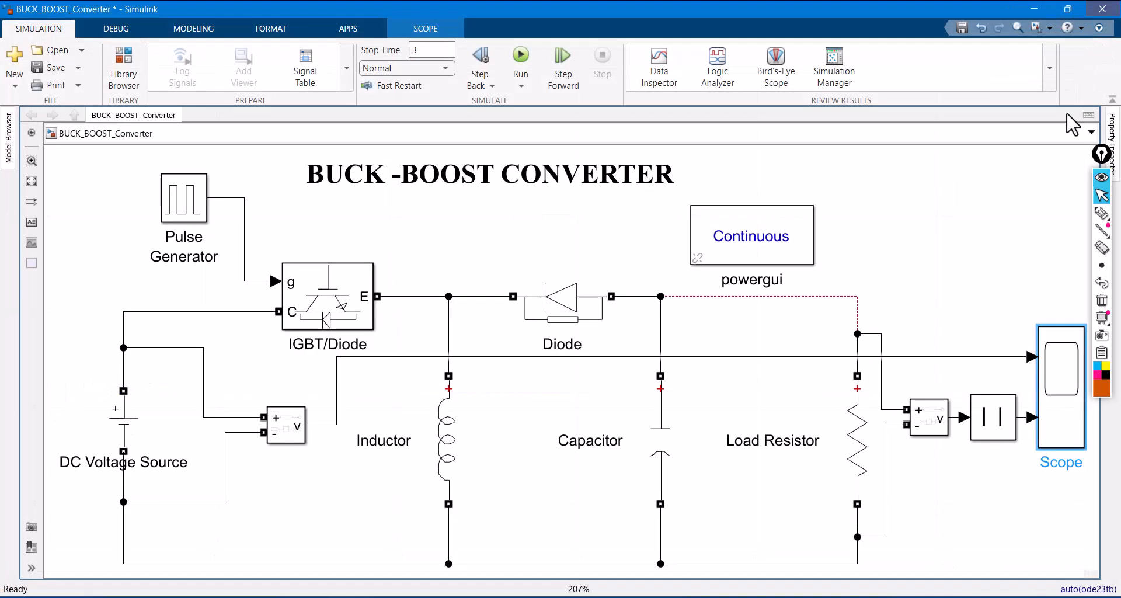
pyautogui.click(1101, 213)
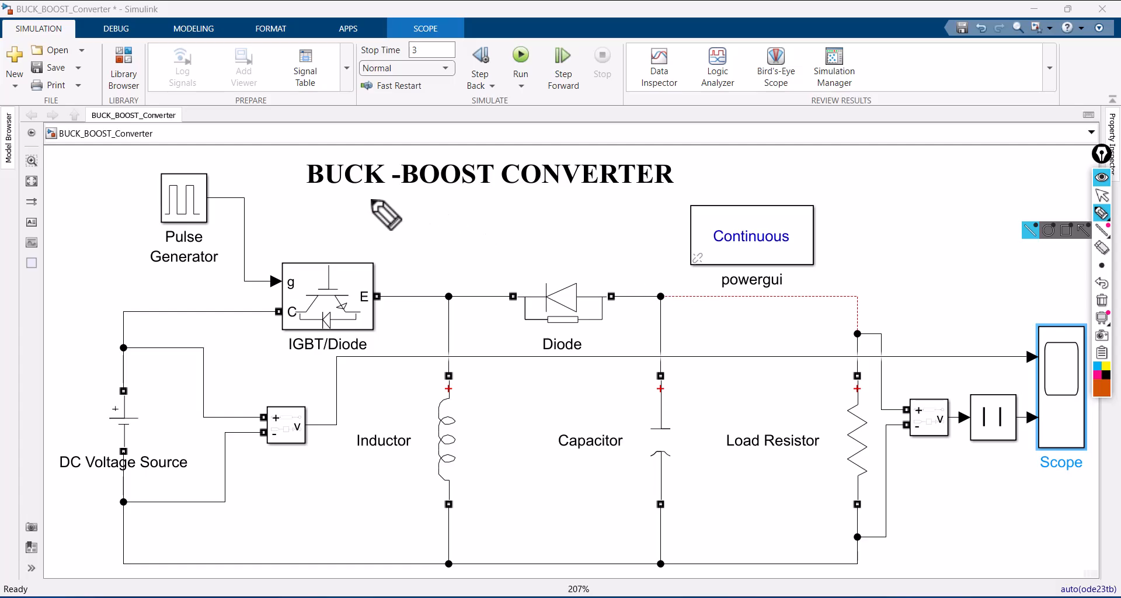
pyautogui.moveTo(302, 191)
pyautogui.mouseDown()
pyautogui.moveTo(304, 144)
pyautogui.moveTo(555, 145)
pyautogui.moveTo(695, 160)
pyautogui.moveTo(645, 201)
pyautogui.moveTo(312, 201)
pyautogui.mouseUp()
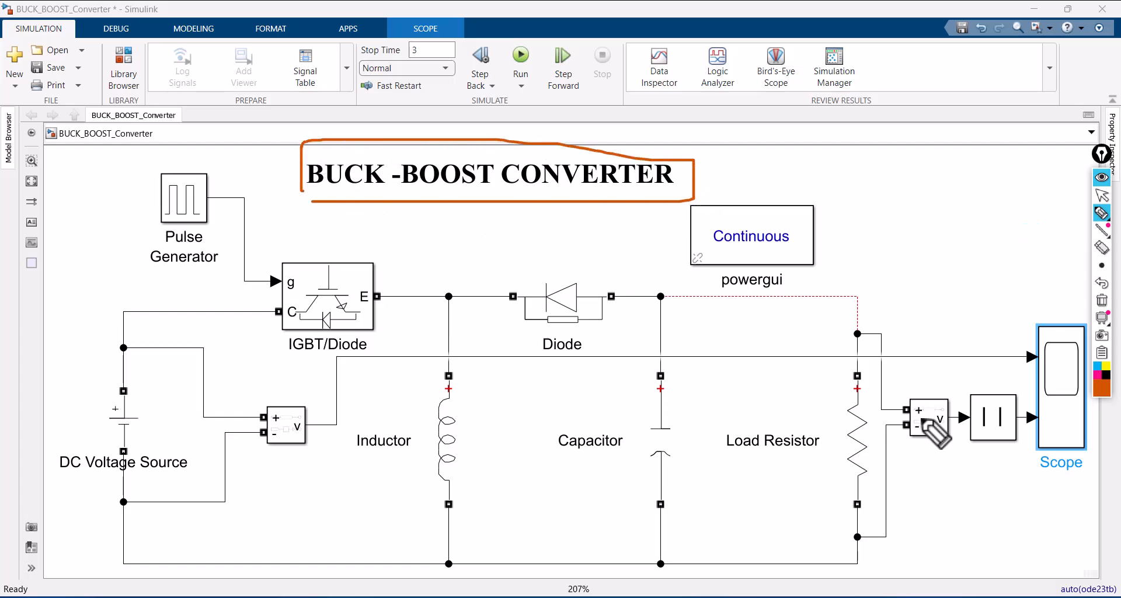
pyautogui.moveTo(968, 376); pyautogui.dragTo(1040, 331)
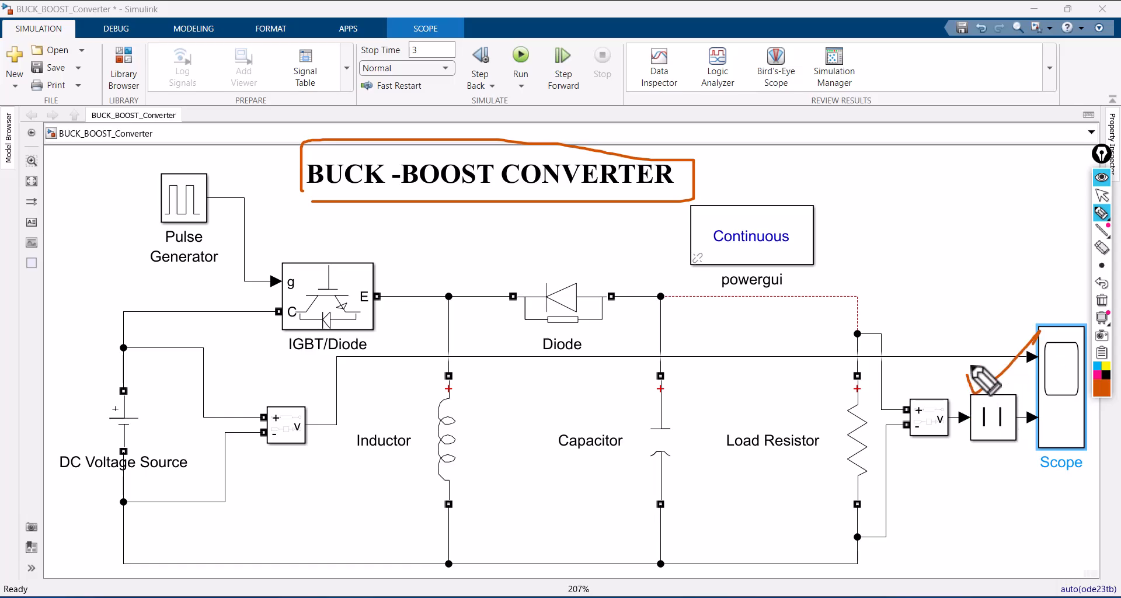
pyautogui.click(1102, 300)
pyautogui.click(1102, 196)
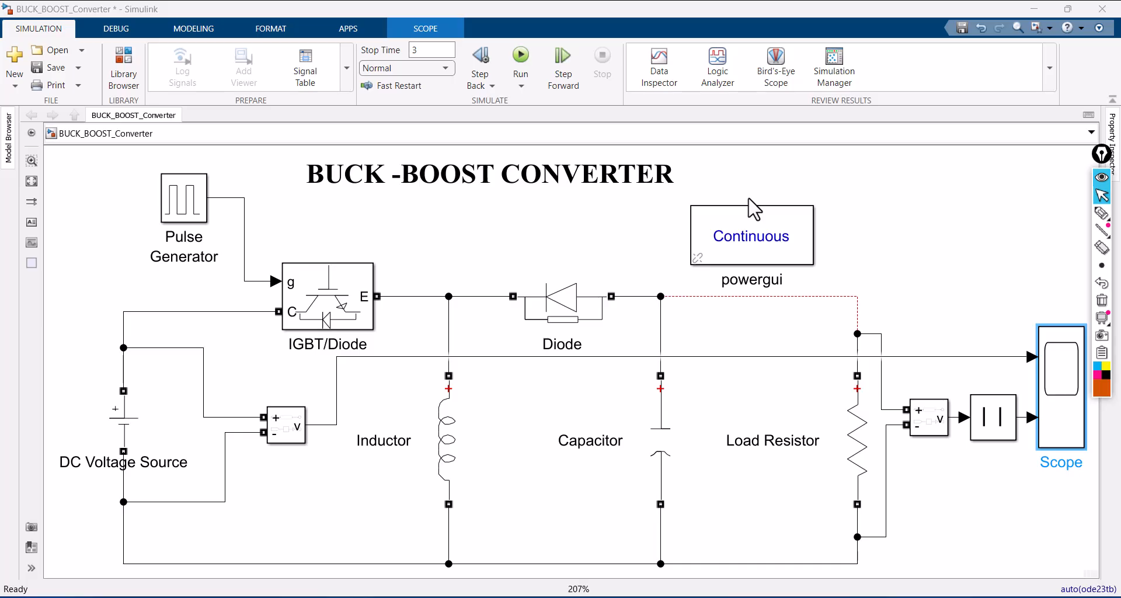
# - Save the BUCK_BOOST_Converter model and switch to the non_inverting_buck_boost_conv model
pyautogui.click(56, 71)
pyautogui.click(57, 70)
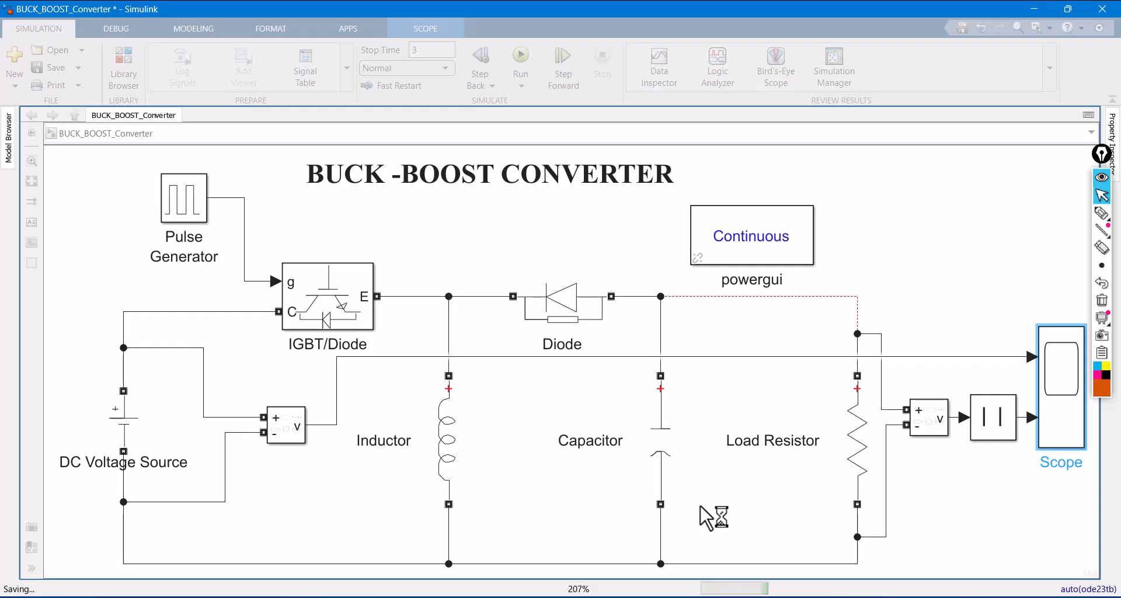
pyautogui.click(586, 555)
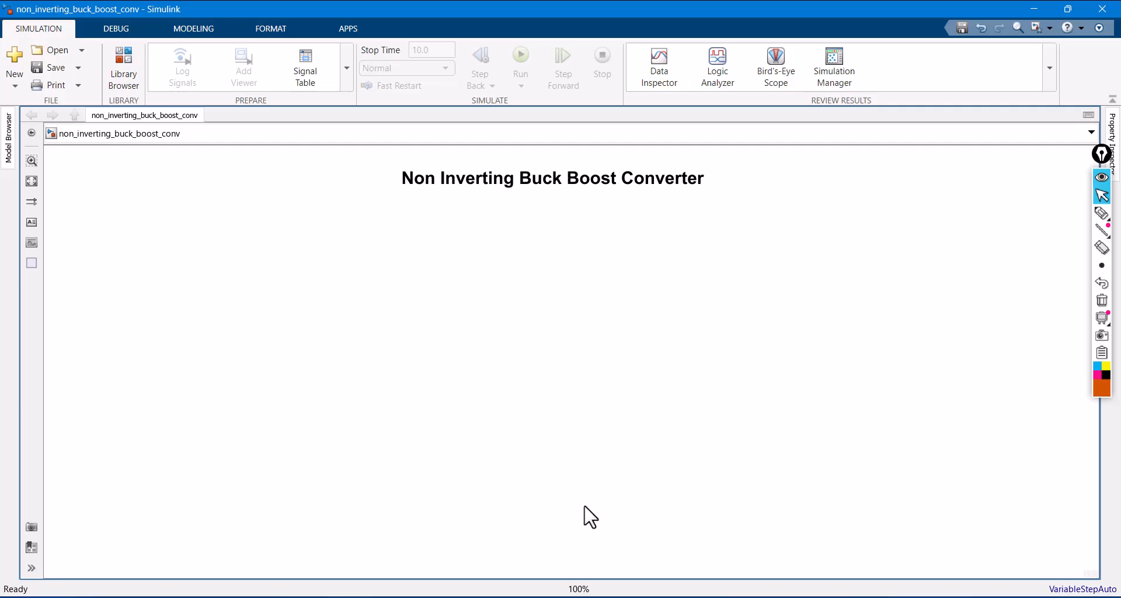
# - Switch to the PowerPoint presentation on the non-inverting converter and show the slide with its operating conditions
pyautogui.click(596, 597)
pyautogui.scroll(-1, 589, 410)
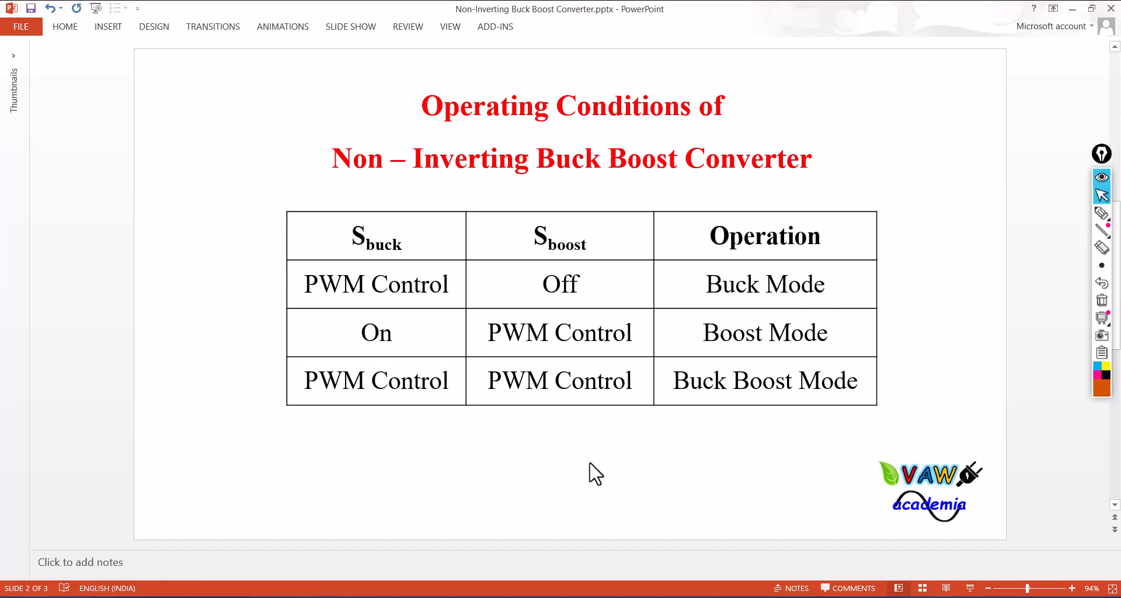
pyautogui.click(1102, 213)
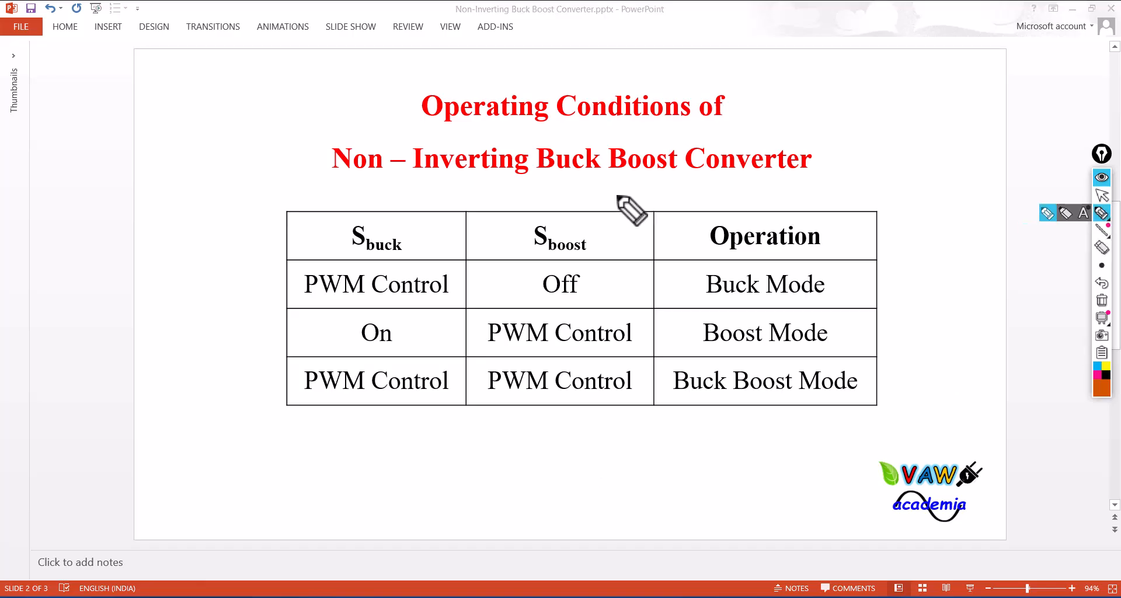
pyautogui.moveTo(354, 207)
pyautogui.mouseDown()
pyautogui.moveTo(367, 218)
pyautogui.moveTo(407, 190)
pyautogui.mouseUp()
pyautogui.moveTo(567, 215); pyautogui.dragTo(616, 205)
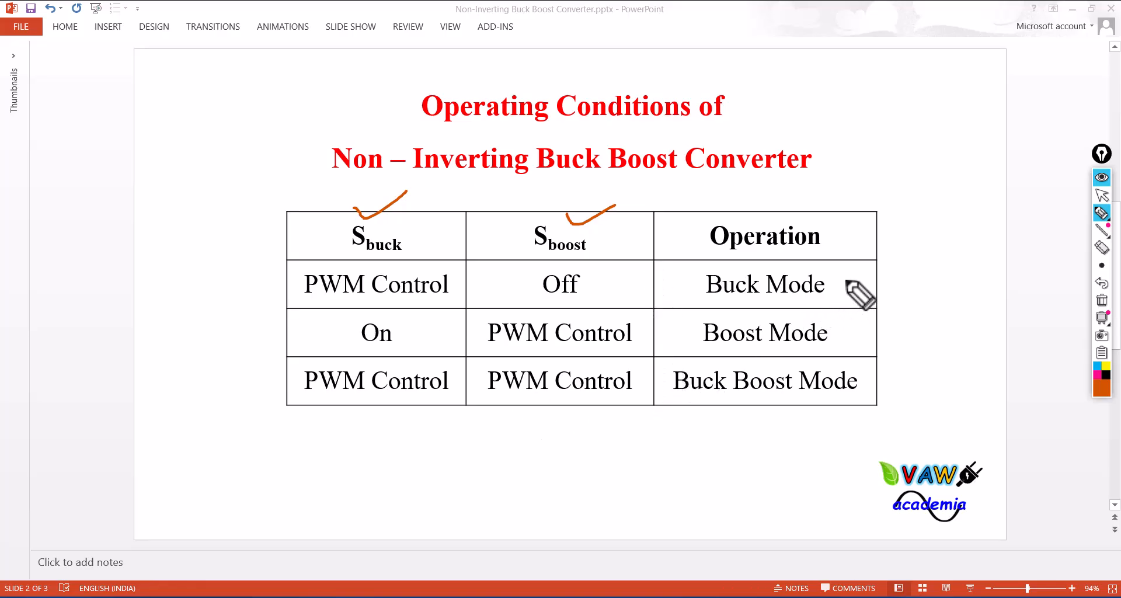
pyautogui.moveTo(843, 281); pyautogui.dragTo(920, 252)
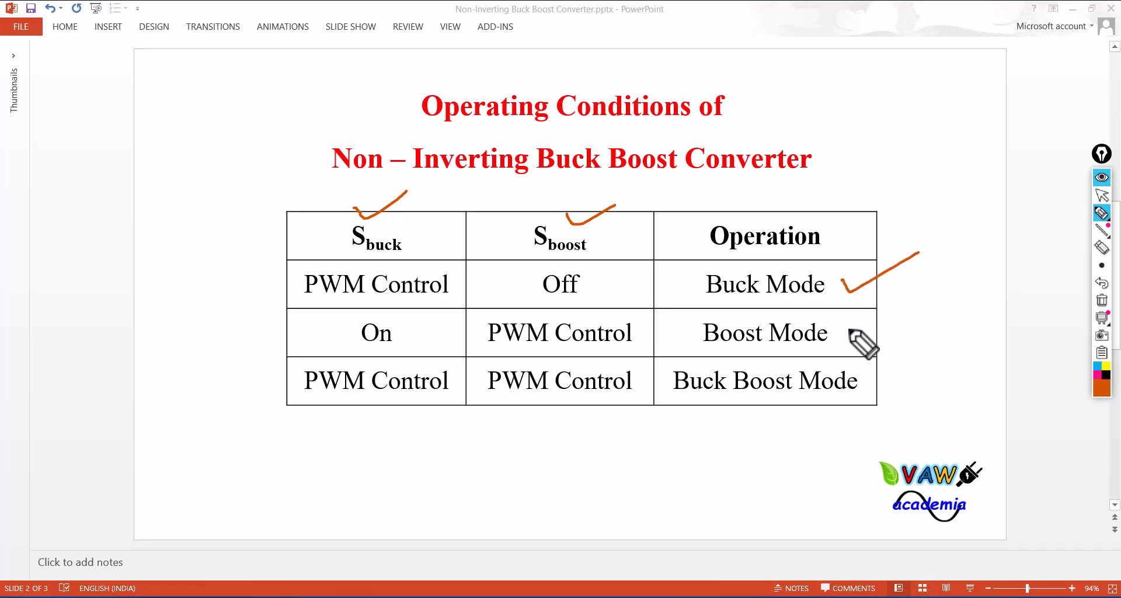
pyautogui.moveTo(848, 329); pyautogui.dragTo(926, 301)
pyautogui.moveTo(870, 379); pyautogui.dragTo(926, 356)
pyautogui.moveTo(283, 402)
pyautogui.mouseDown()
pyautogui.moveTo(280, 263)
pyautogui.moveTo(655, 257)
pyautogui.moveTo(671, 402)
pyautogui.moveTo(330, 404)
pyautogui.mouseUp()
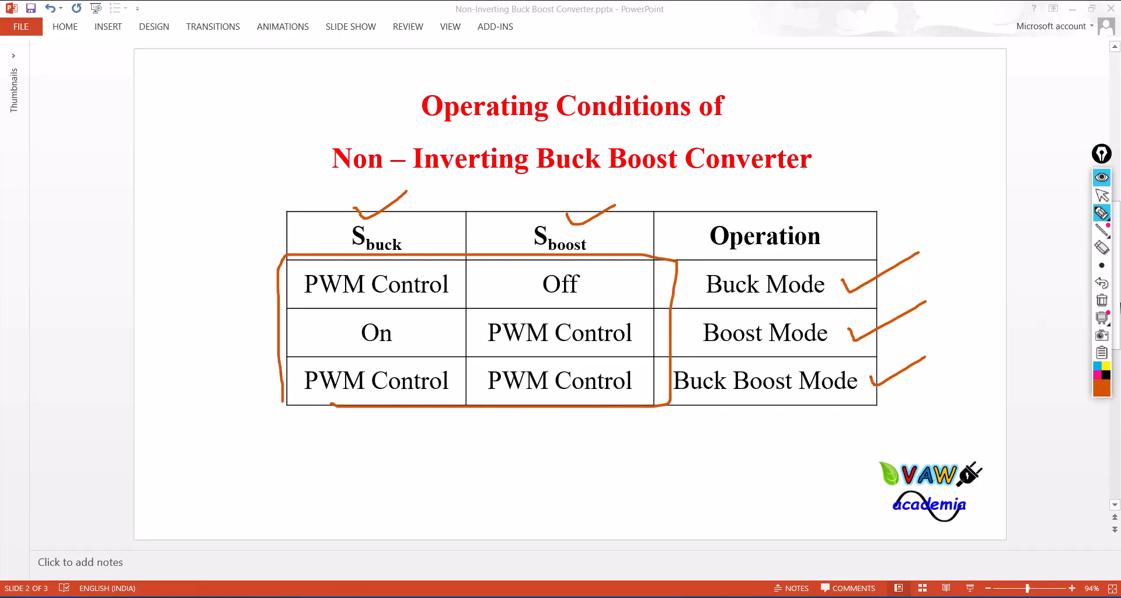
pyautogui.moveTo(1103, 319)
pyautogui.click(1102, 300)
pyautogui.click(1102, 195)
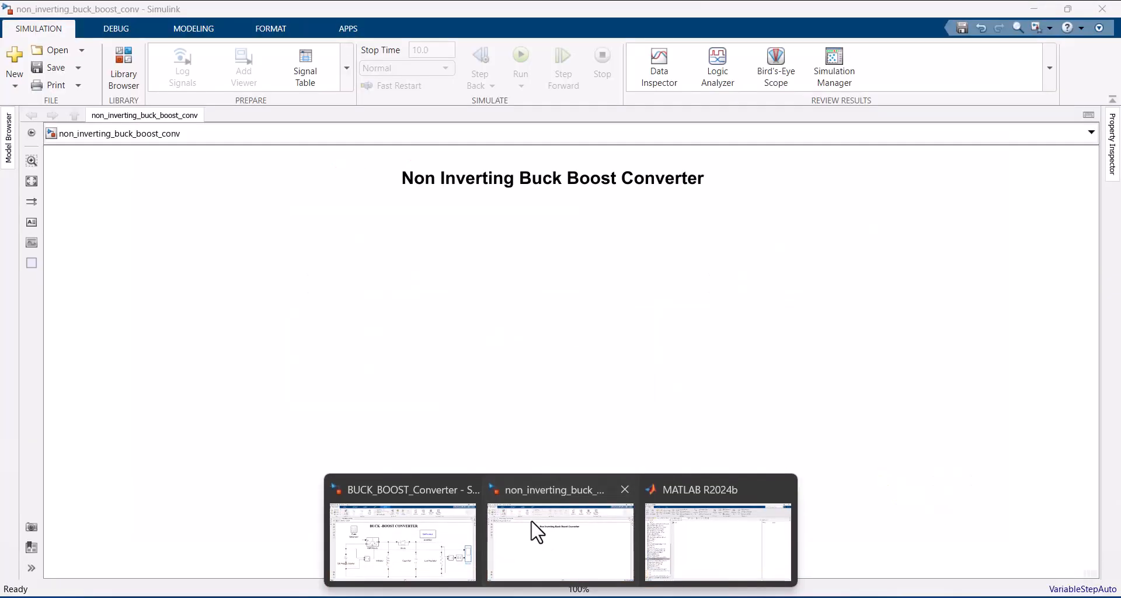
# - Switch back to the empty Simulink model and add a DC Voltage Source from Specialized Power Systems/Sources
pyautogui.click(534, 530)
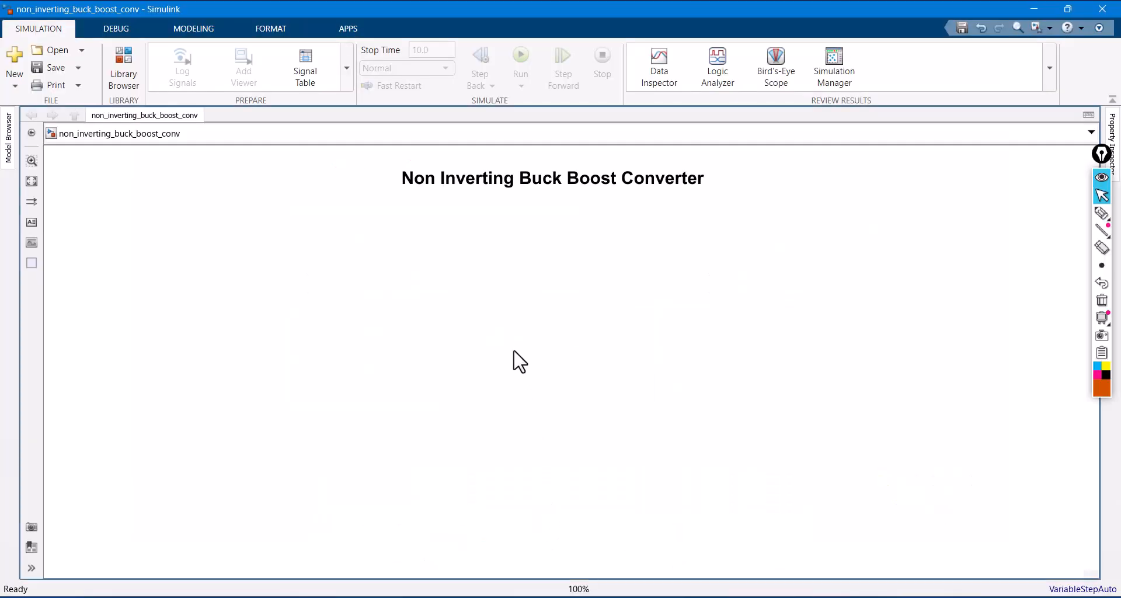
pyautogui.doubleClick(309, 324)
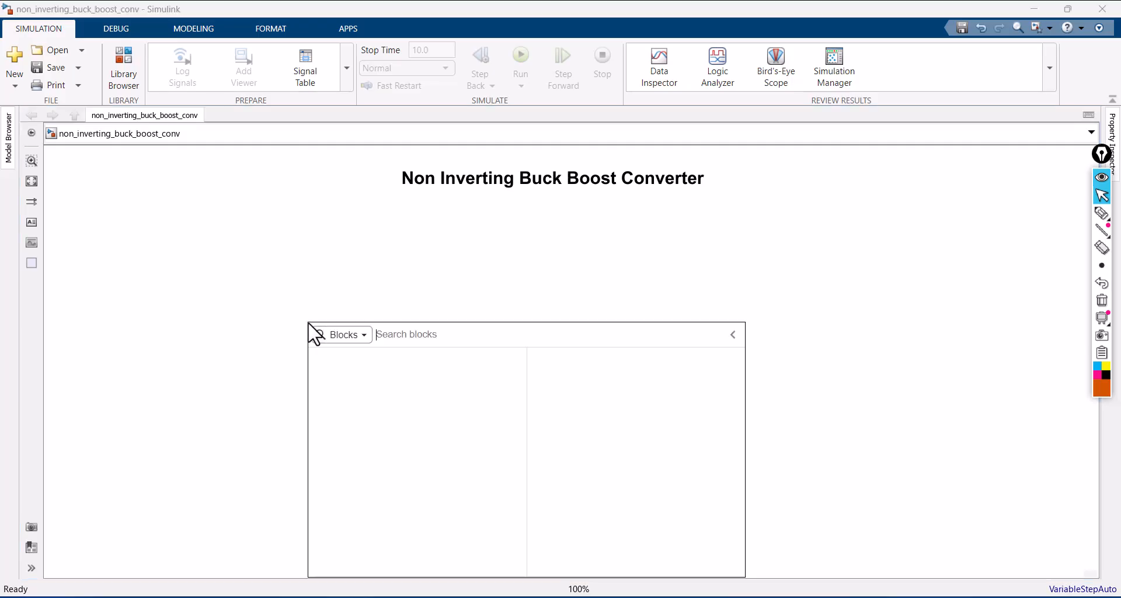
pyautogui.write('dc vol')
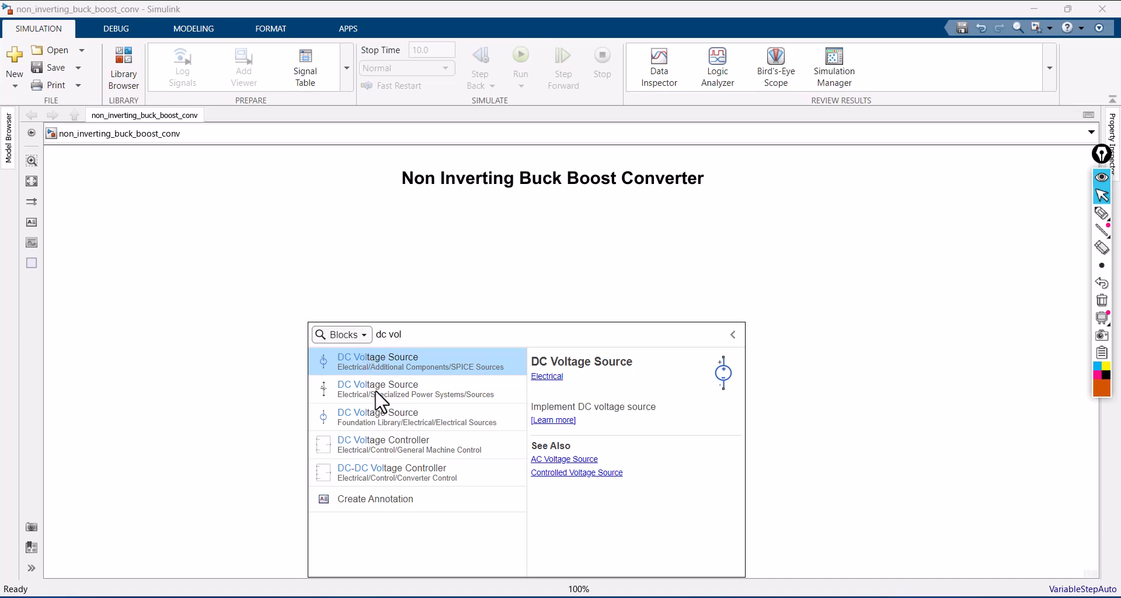
pyautogui.press('Down')
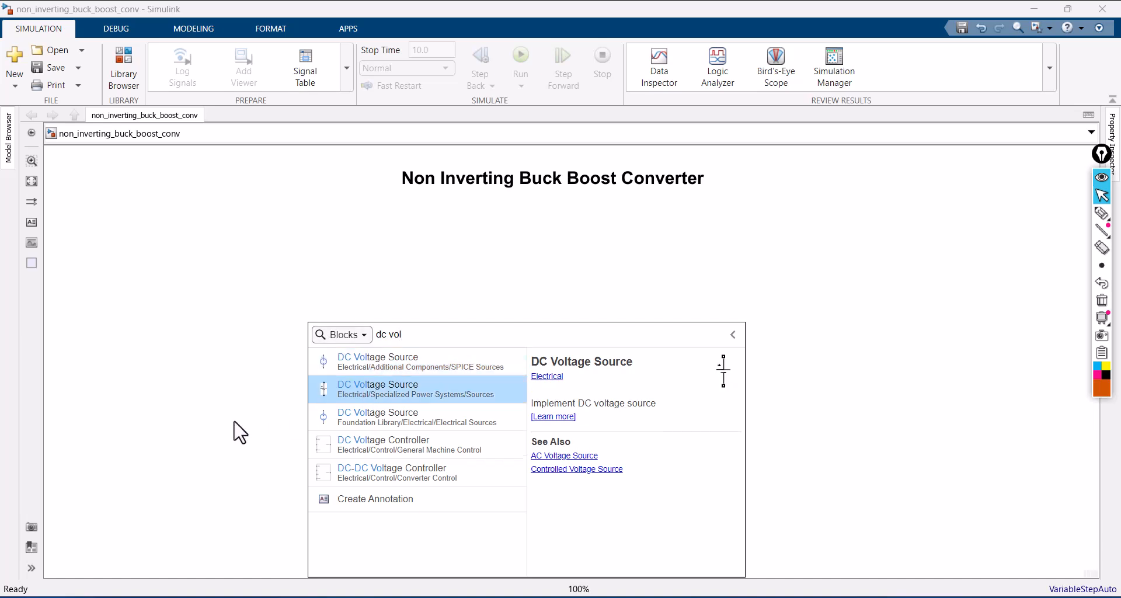
pyautogui.click(359, 389)
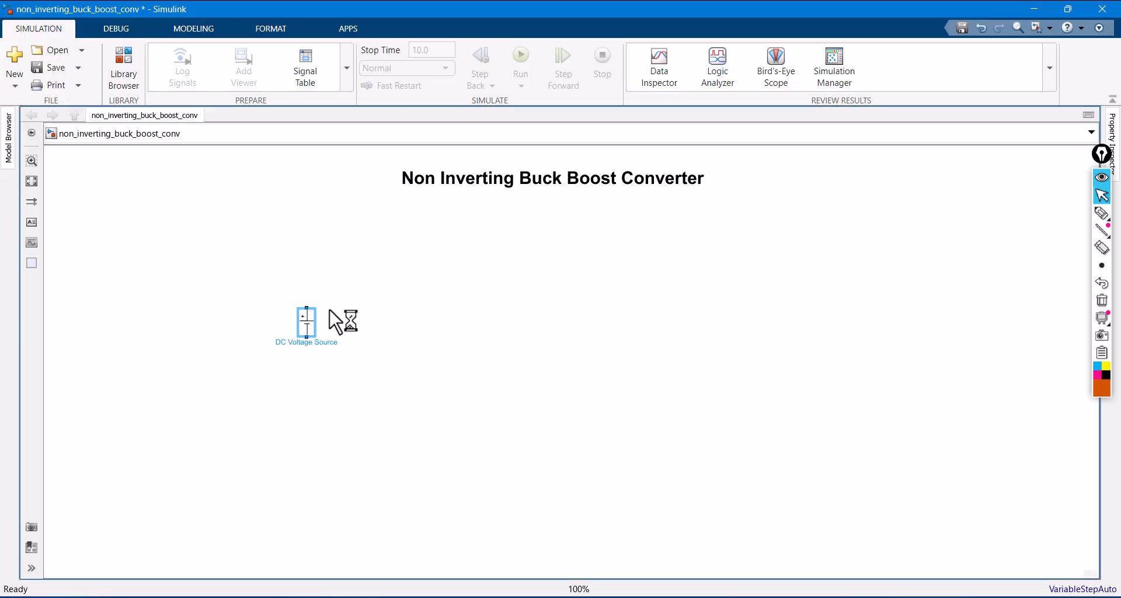
# - Set the DC Voltage Source's amplitude to 20 V and move the block toward the left side of the model
pyautogui.click(306, 326)
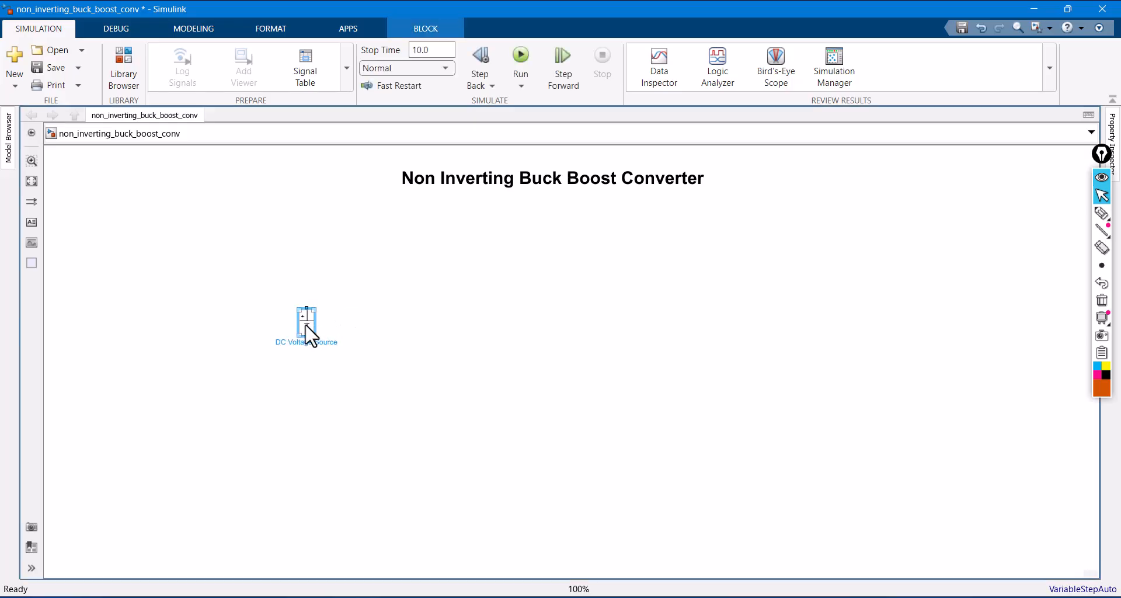
pyautogui.doubleClick(311, 336)
pyautogui.doubleClick(354, 331)
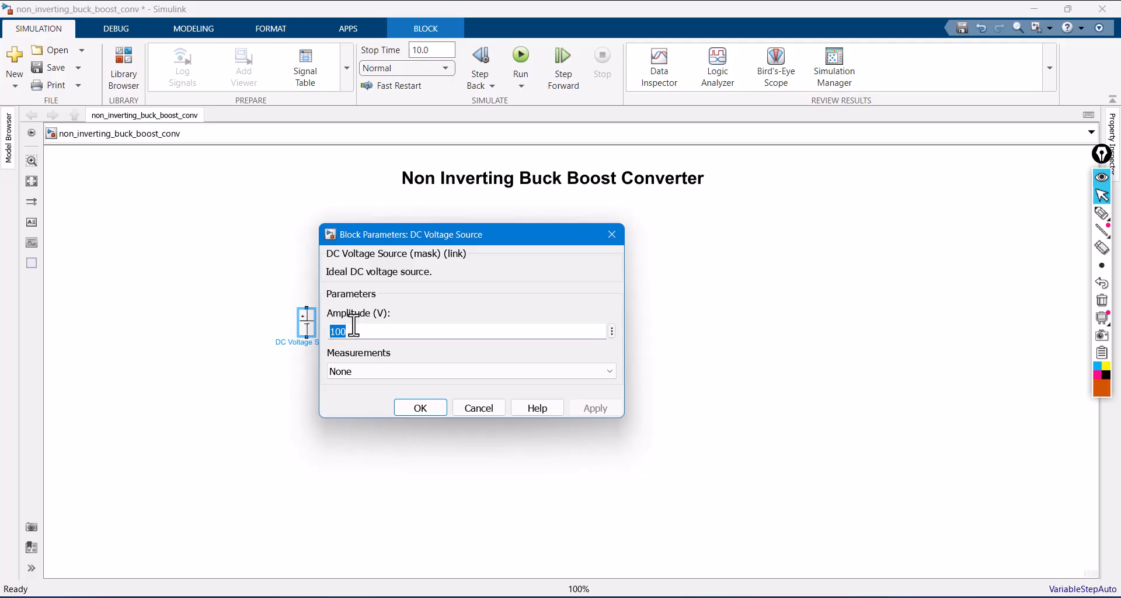
pyautogui.write('2')
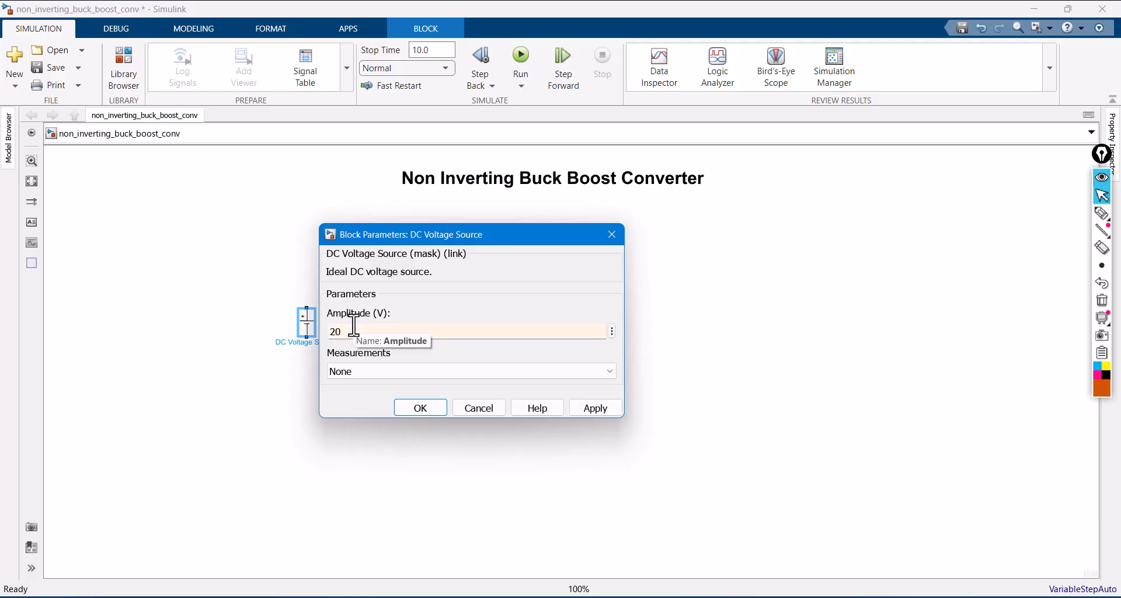
pyautogui.write('0')
pyautogui.click(597, 407)
pyautogui.click(405, 409)
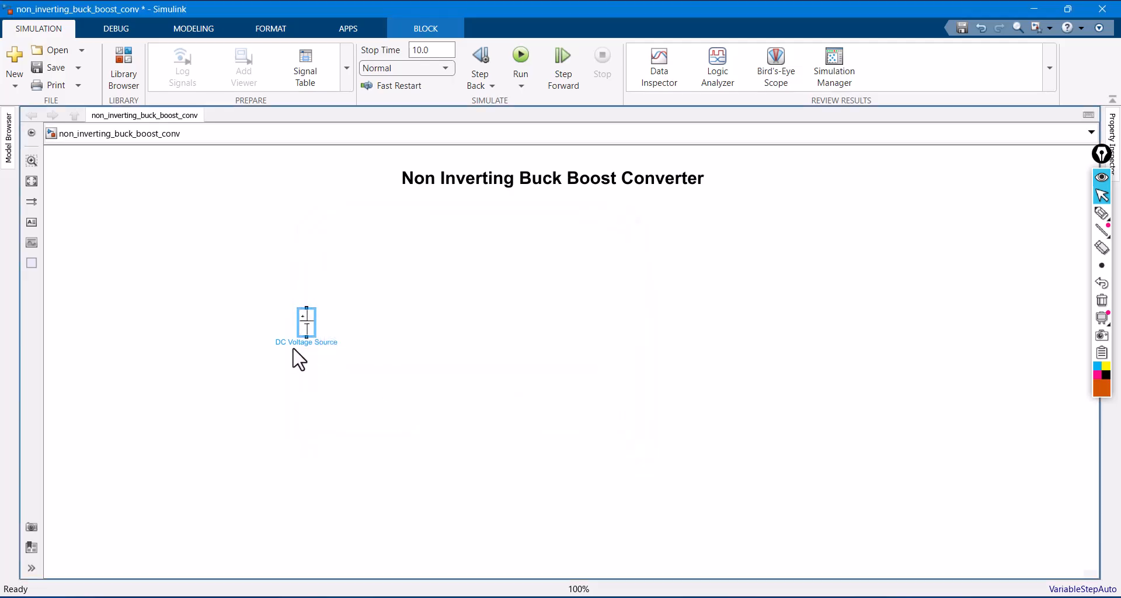
pyautogui.moveTo(308, 333); pyautogui.dragTo(198, 359)
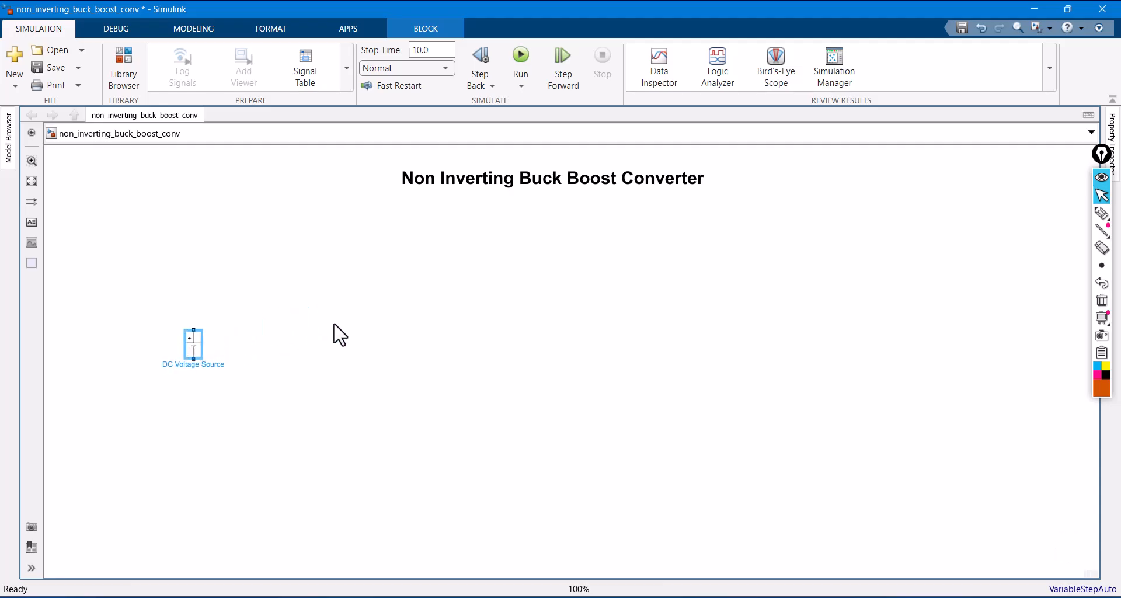
# - Add an IGBT/Diode block from Electrical/Specialized Power Systems/Power Electronics to the right of and above the DC Voltage Source
pyautogui.doubleClick(392, 281)
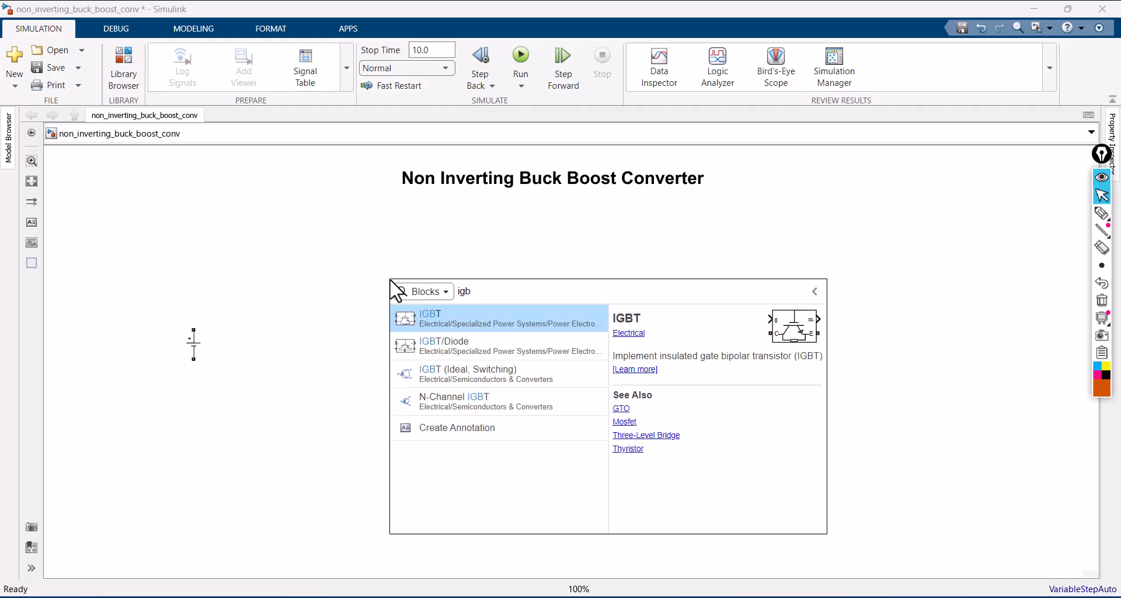
pyautogui.click(437, 349)
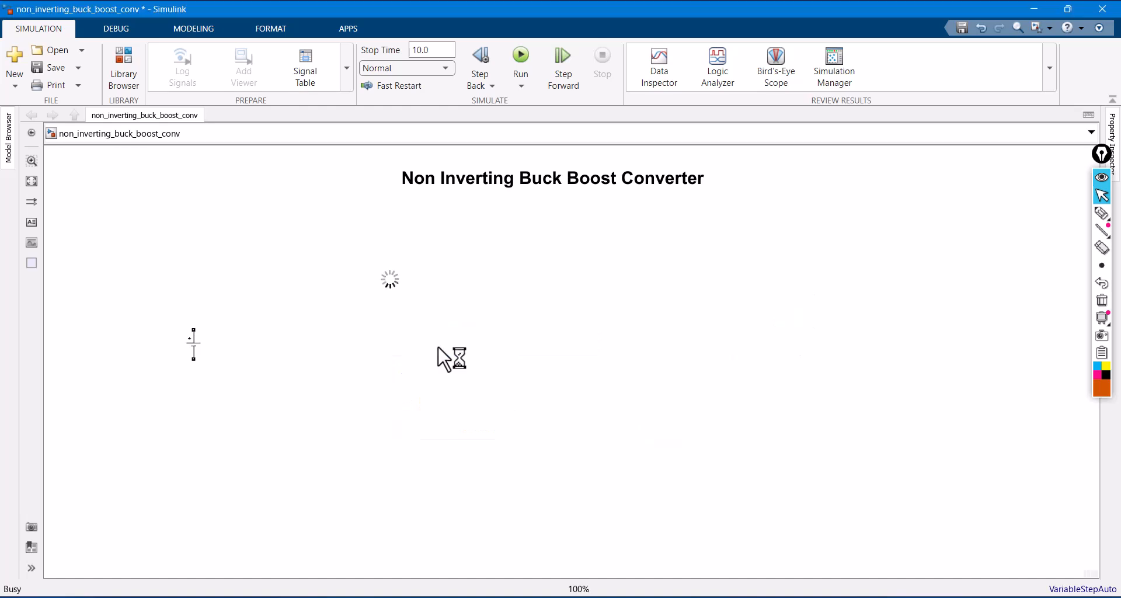
pyautogui.click(387, 277)
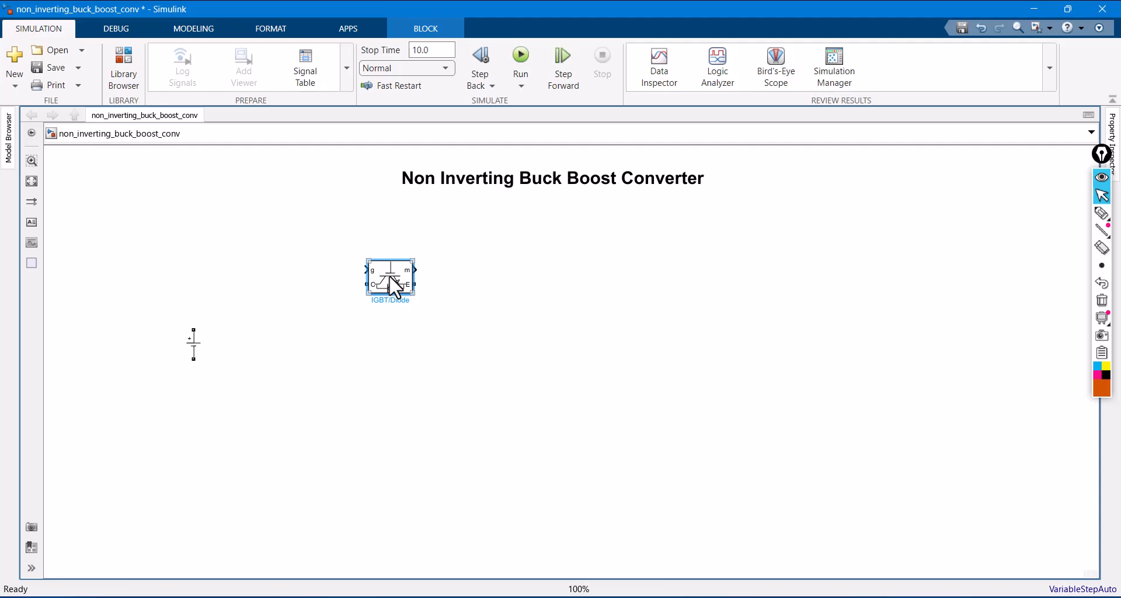
# - Turn off the IGBT/Diode block's measurement port and place a copy of the block to its lower right
pyautogui.scroll(3, 388, 278)
pyautogui.scroll(3, 393, 277)
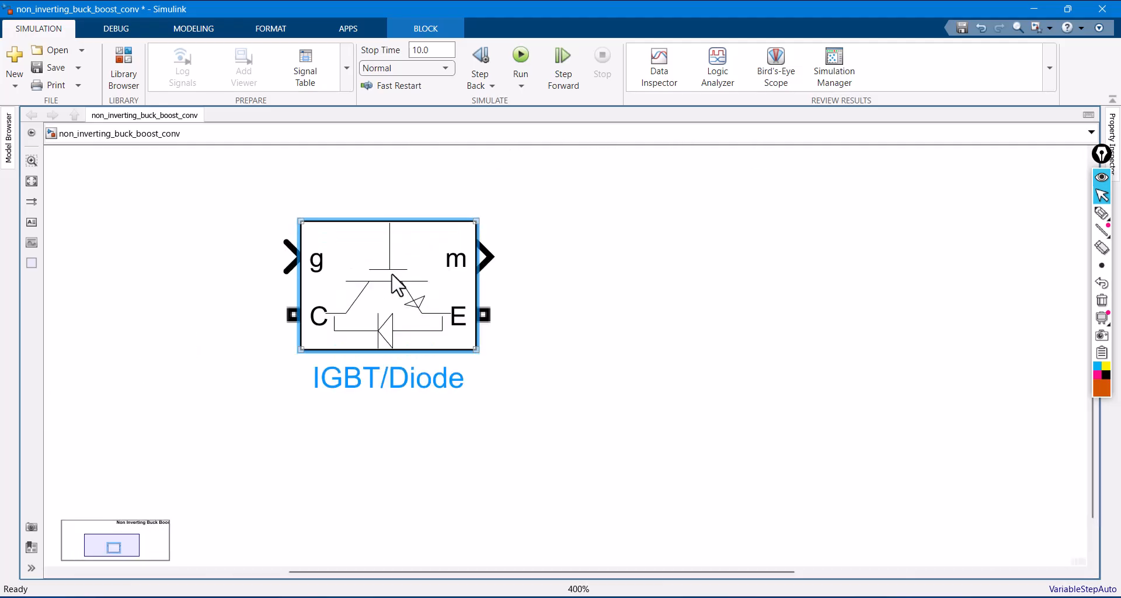
pyautogui.doubleClick(431, 274)
pyautogui.click(494, 360)
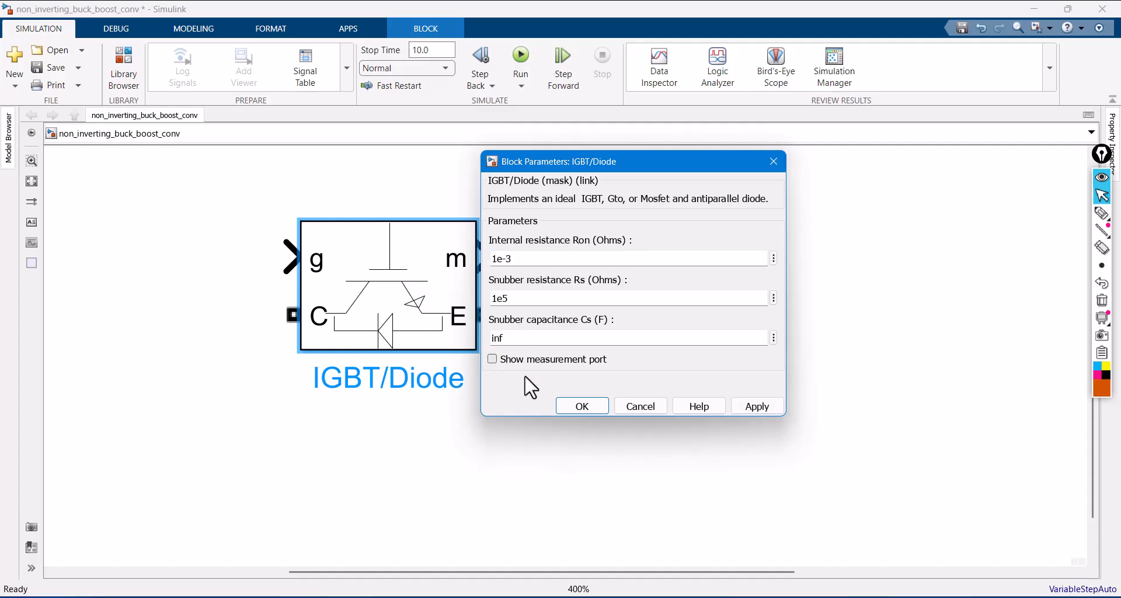
pyautogui.click(570, 405)
pyautogui.scroll(-2, 543, 305)
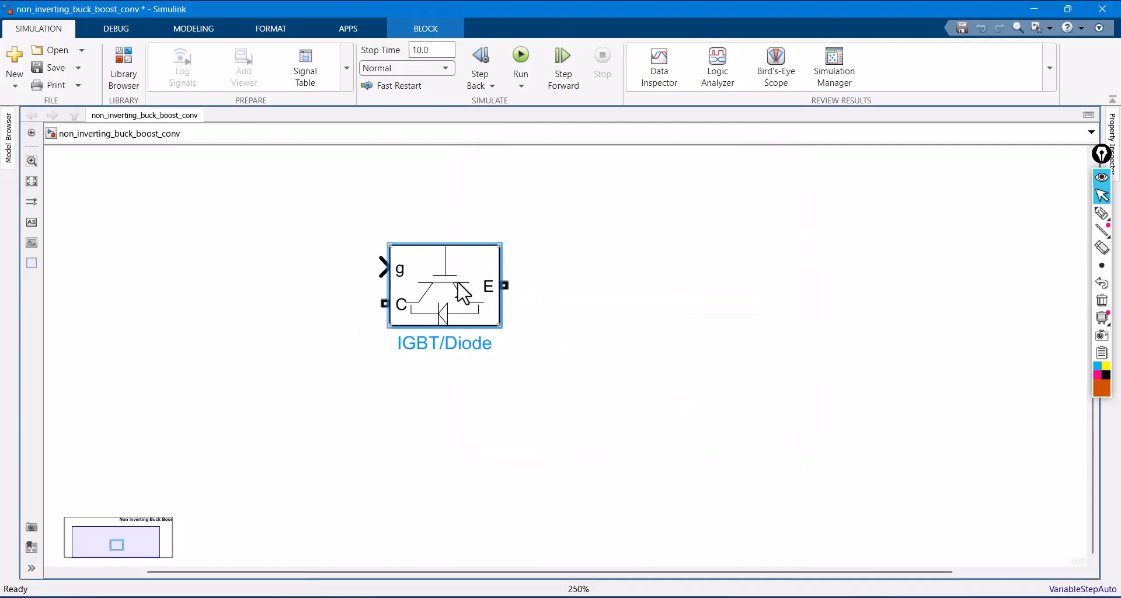
pyautogui.moveTo(463, 292); pyautogui.dragTo(691, 347)
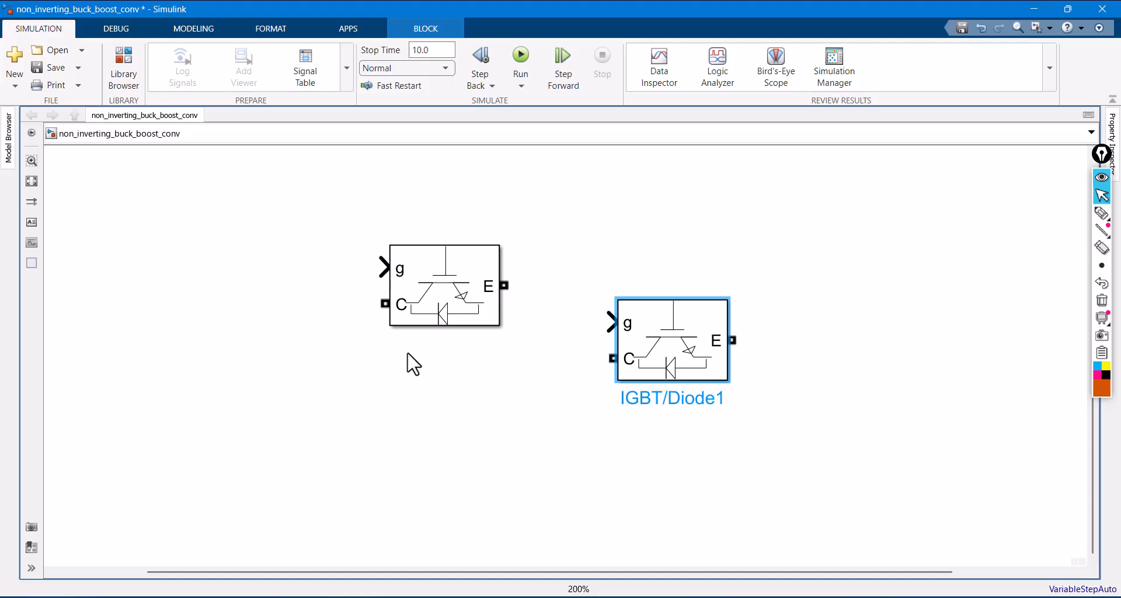
# - Add a Diode block from Electrical/Specialized Power Systems/Power Electronics below the first IGBT/Diode block
pyautogui.scroll(-1, 415, 364)
pyautogui.doubleClick(414, 407)
pyautogui.write('d')
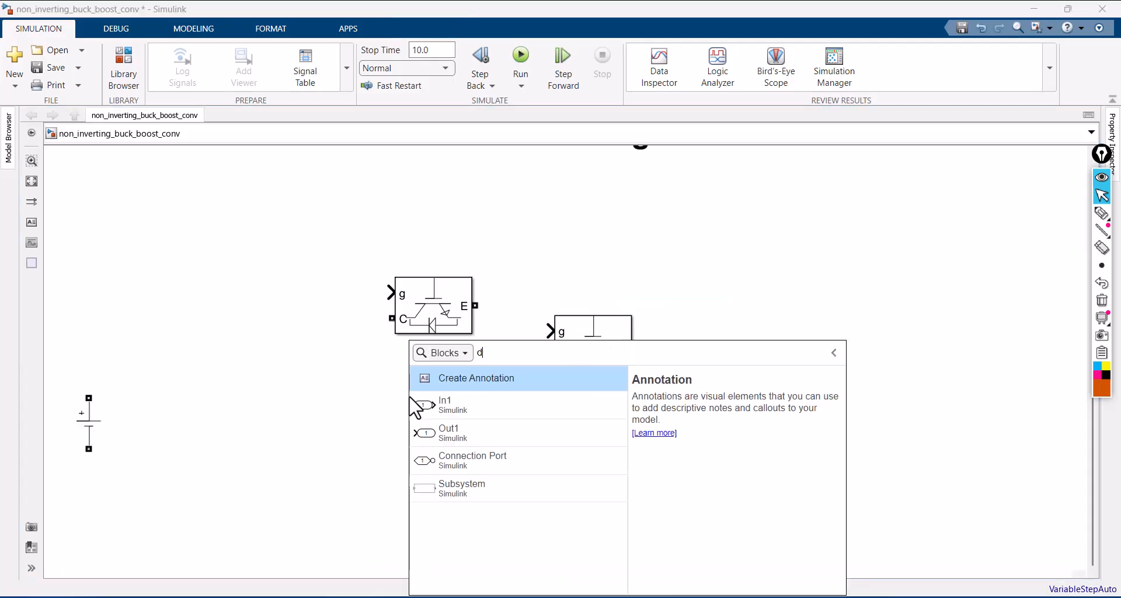
pyautogui.write('io')
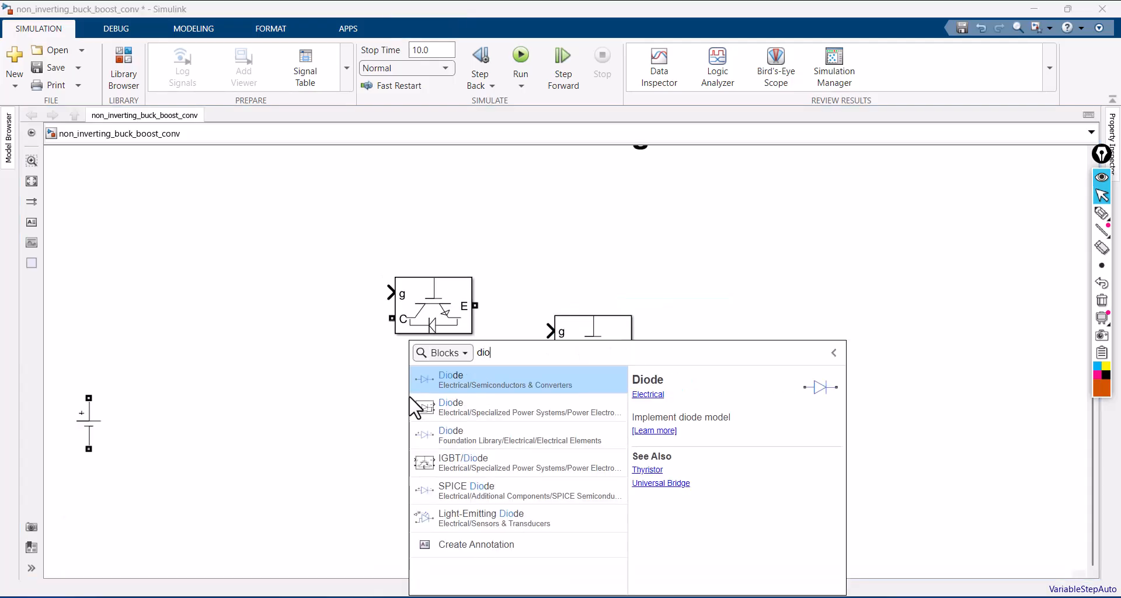
pyautogui.write('de')
pyautogui.click(483, 410)
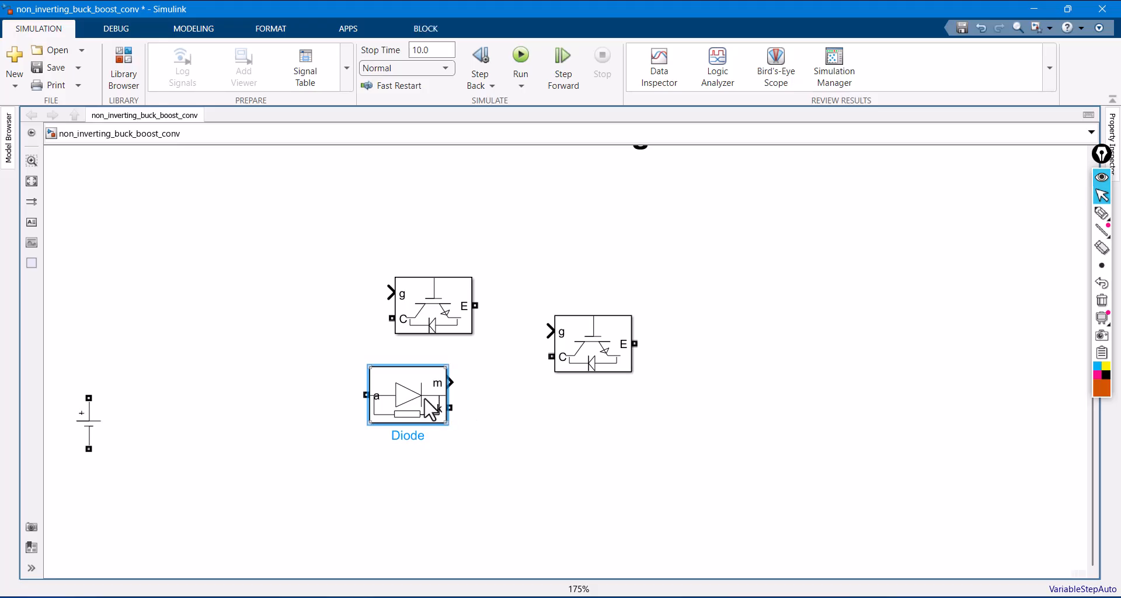
# - Turn off the Diode block's measurement port and place a copy of the diode to its lower right
pyautogui.scroll(4, 431, 409)
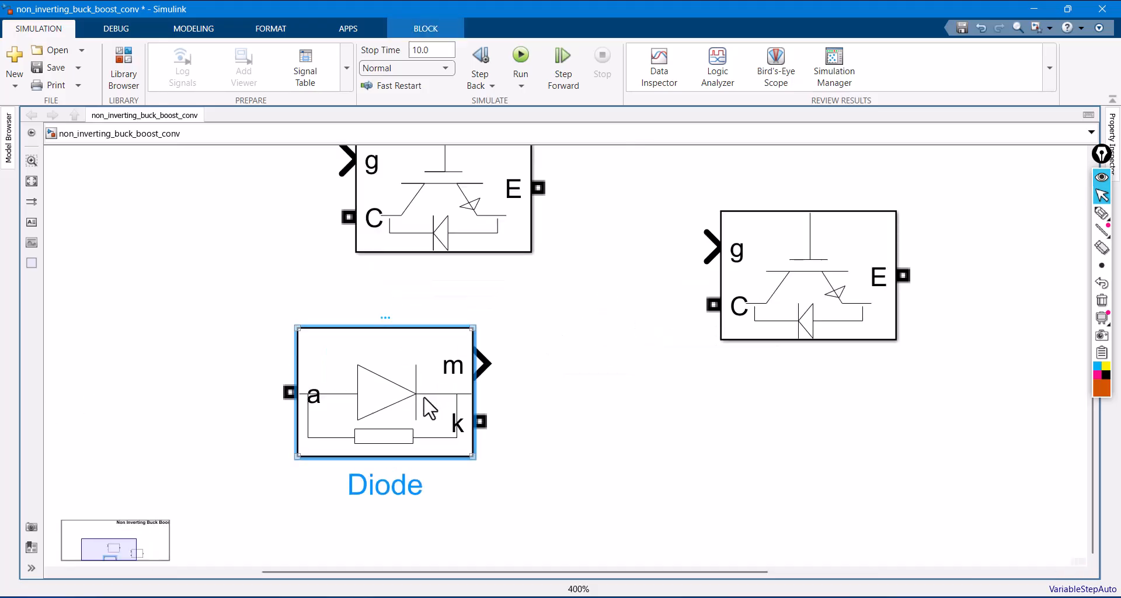
pyautogui.doubleClick(431, 409)
pyautogui.click(489, 542)
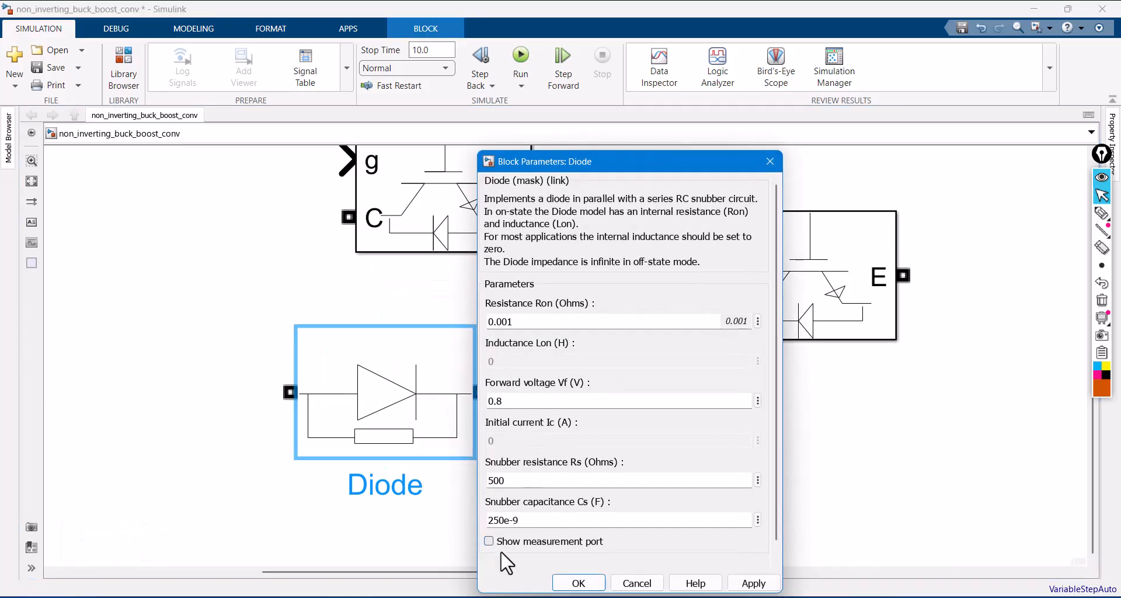
pyautogui.click(578, 583)
pyautogui.moveTo(432, 433); pyautogui.dragTo(728, 505)
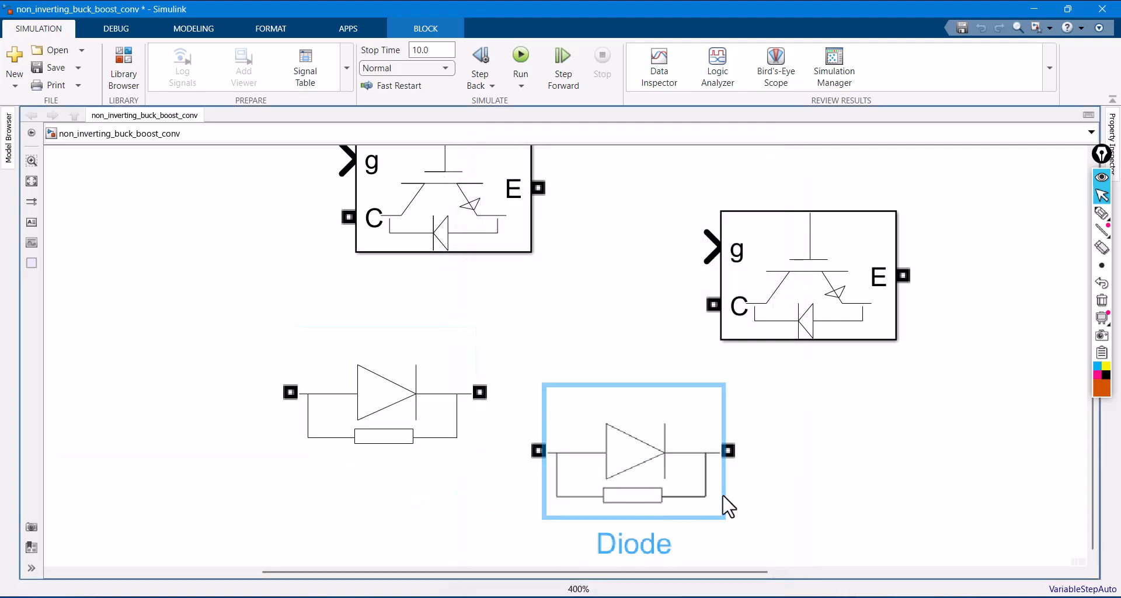
# - Rename the first IGBT/Diode block as Boost Switch
pyautogui.scroll(-3, 568, 348)
pyautogui.click(513, 270)
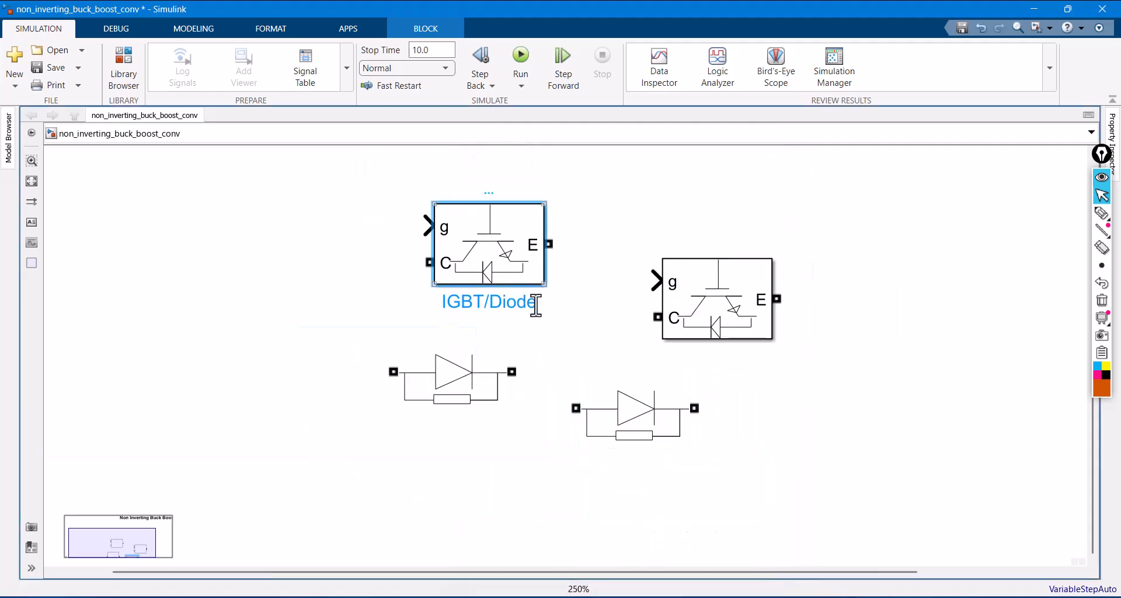
pyautogui.click(536, 304)
pyautogui.press('BackSpace')
pyautogui.press('BackSpace')
pyautogui.press('BackSpace')
pyautogui.press('BackSpace')
pyautogui.press('BackSpace')
pyautogui.press('BackSpace')
pyautogui.press('BackSpace')
pyautogui.press('BackSpace')
pyautogui.press('BackSpace')
pyautogui.press('BackSpace')
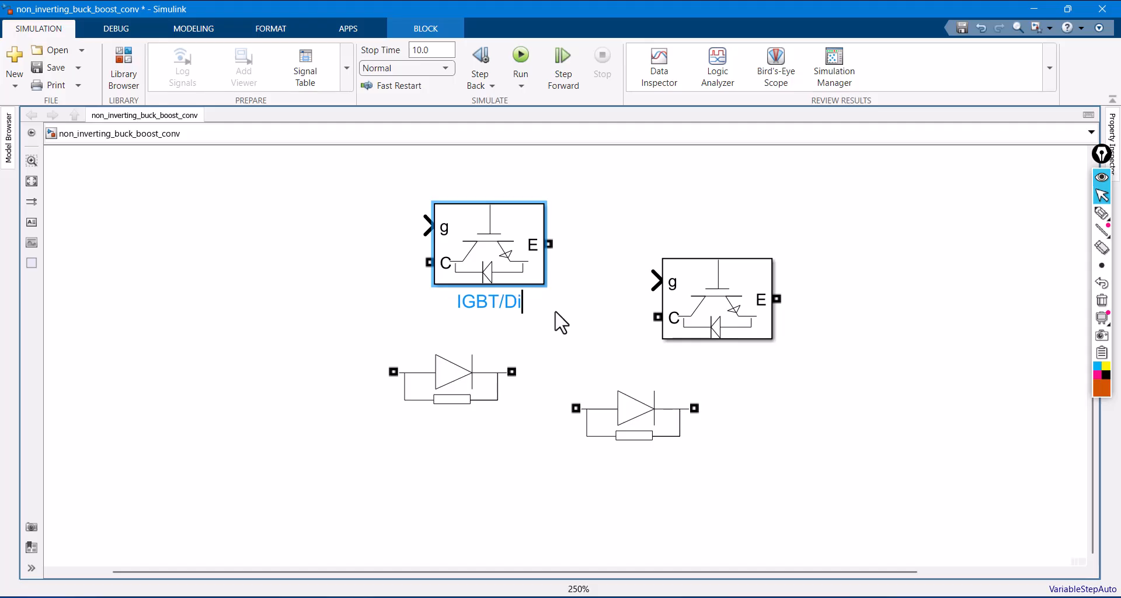
pyautogui.write('Boost S')
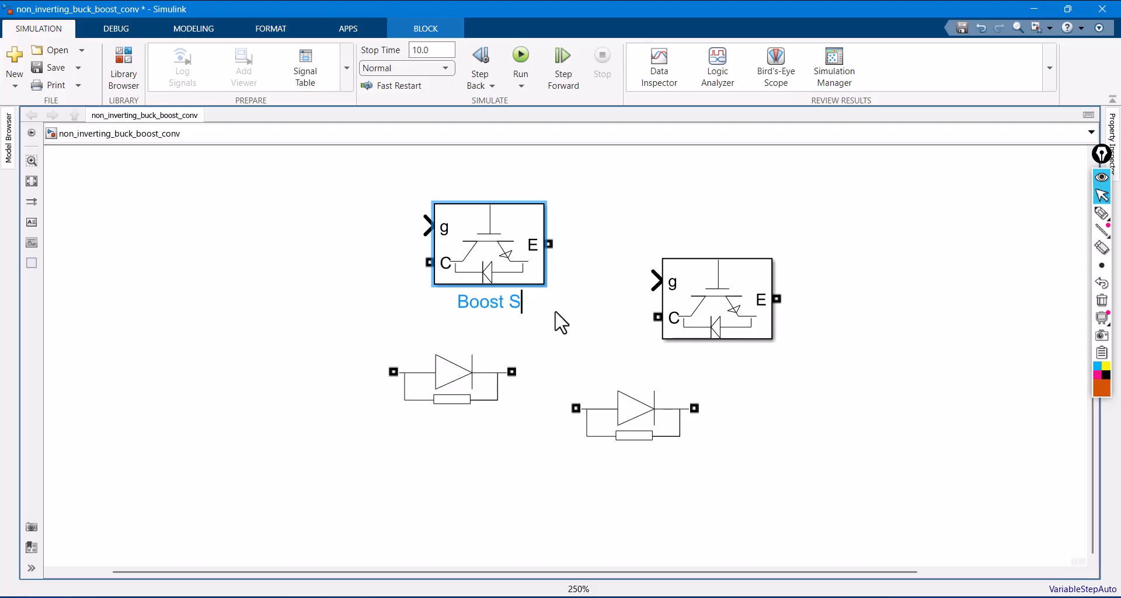
pyautogui.write('wit')
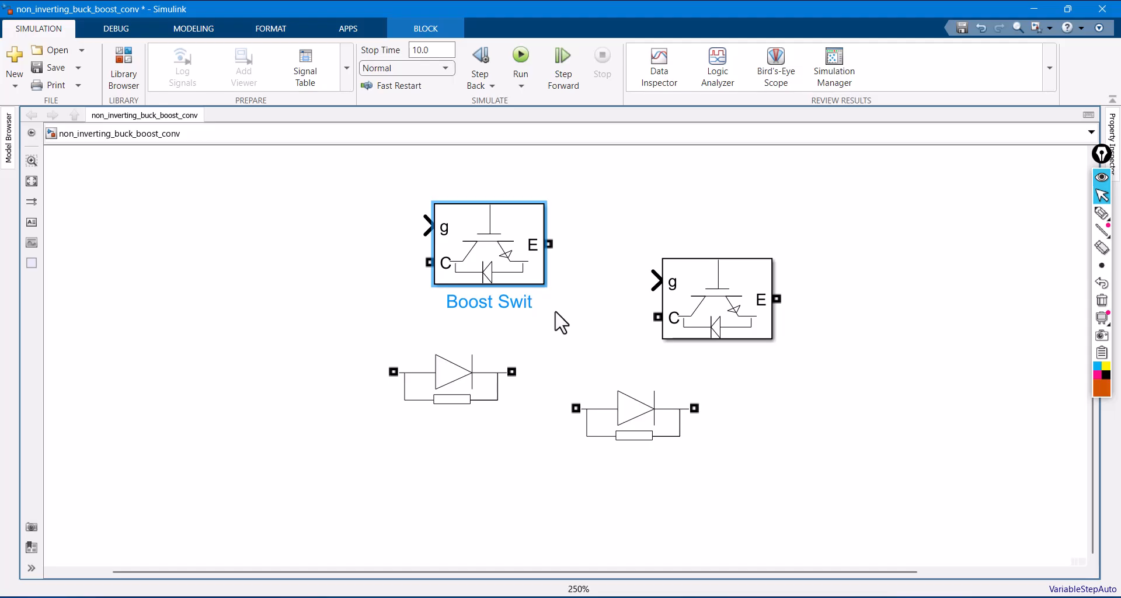
pyautogui.write('ch')
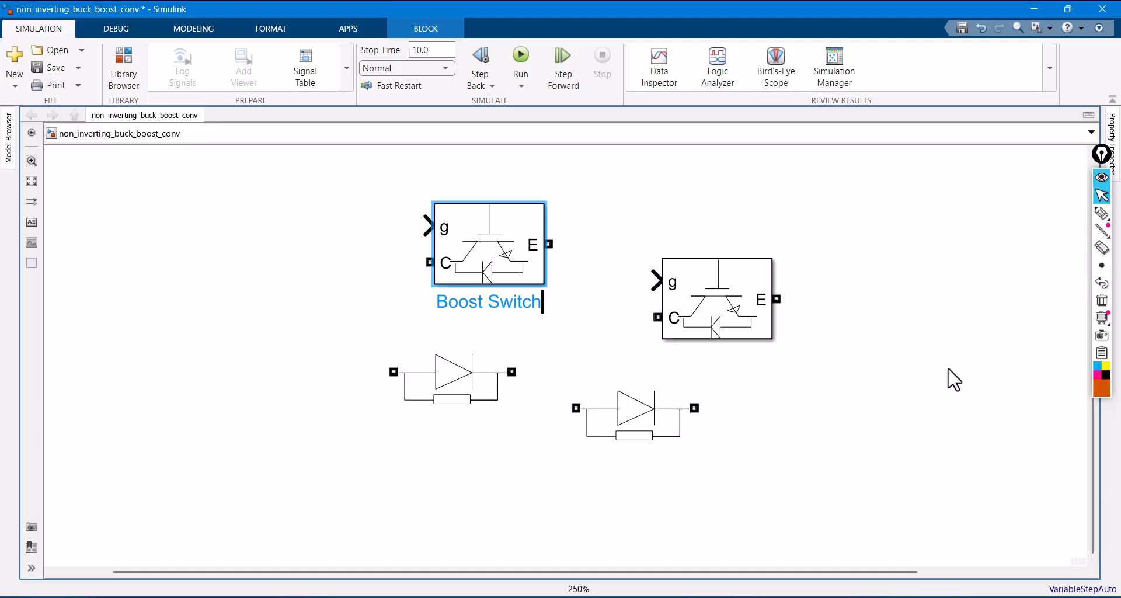
# - Rename the copied IGBT/Diode block as Buck Switch
pyautogui.click(737, 334)
pyautogui.click(772, 357)
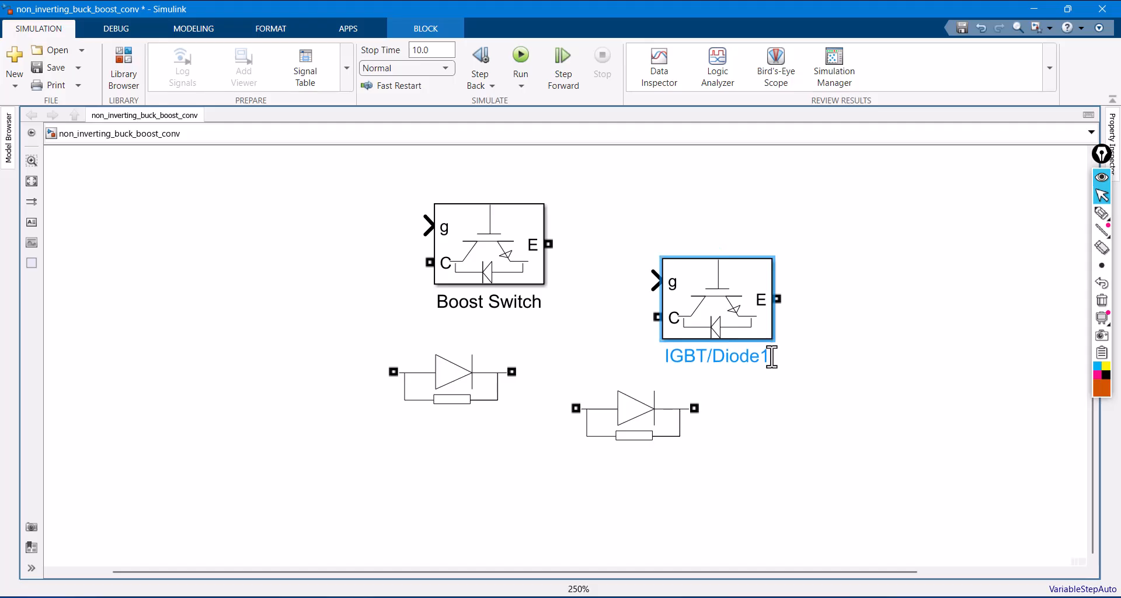
pyautogui.press('BackSpace')
pyautogui.press('BackSpace')
pyautogui.press('BackSpace')
pyautogui.press('BackSpace')
pyautogui.press('BackSpace')
pyautogui.press('BackSpace')
pyautogui.press('BackSpace')
pyautogui.press('BackSpace')
pyautogui.press('BackSpace')
pyautogui.press('BackSpace')
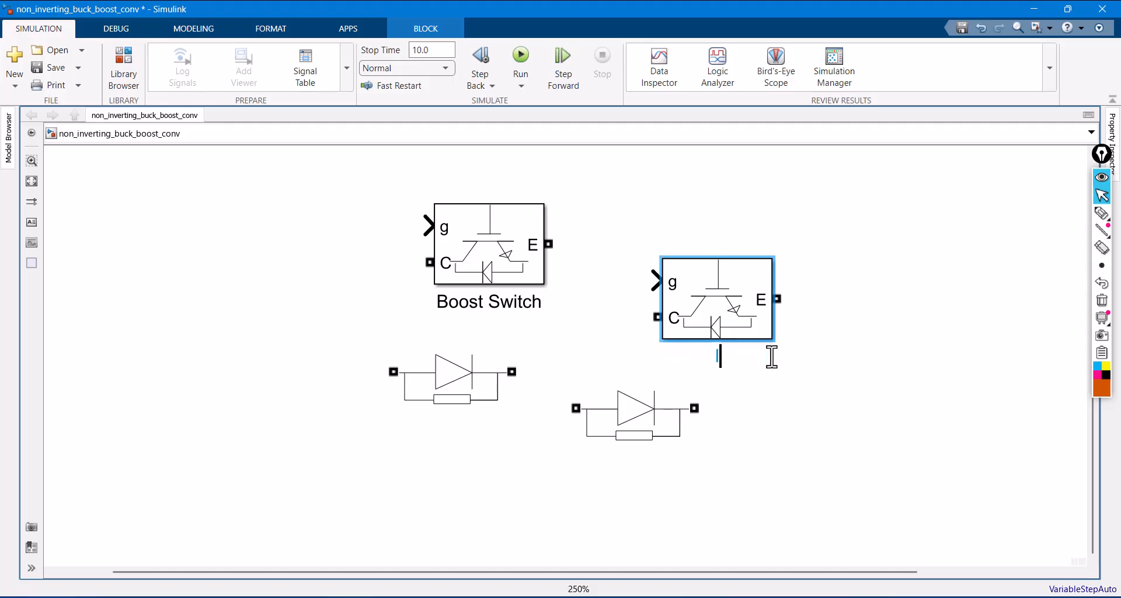
pyautogui.write('Buck Switch')
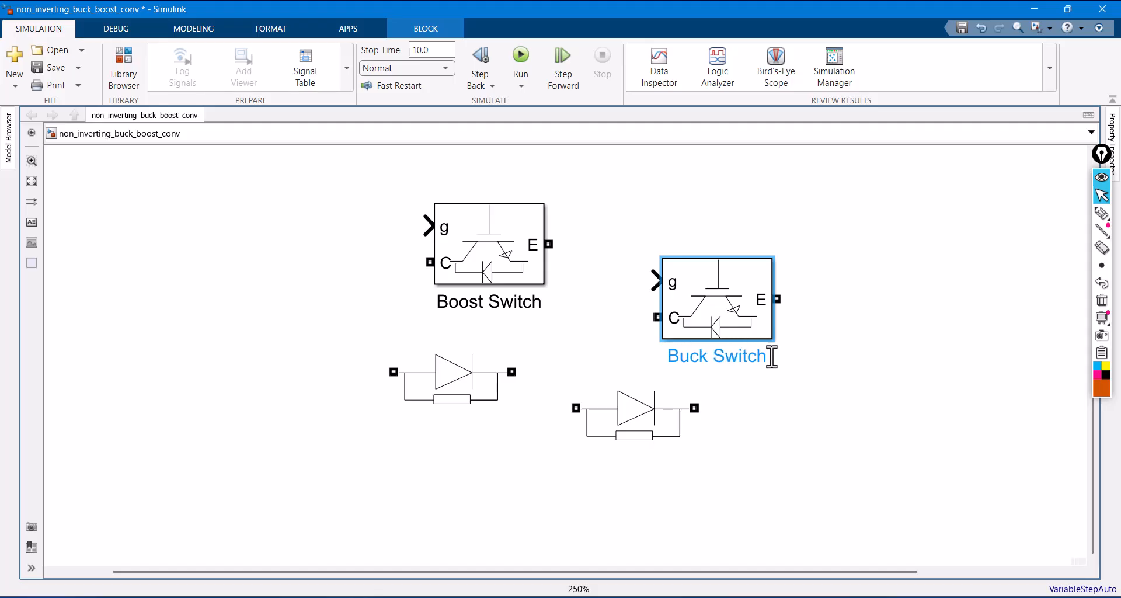
pyautogui.click(859, 352)
# - Move the DC Voltage Source up beside the switches and shift the Boost Switch and Buck Switch up below the title
pyautogui.press('space')
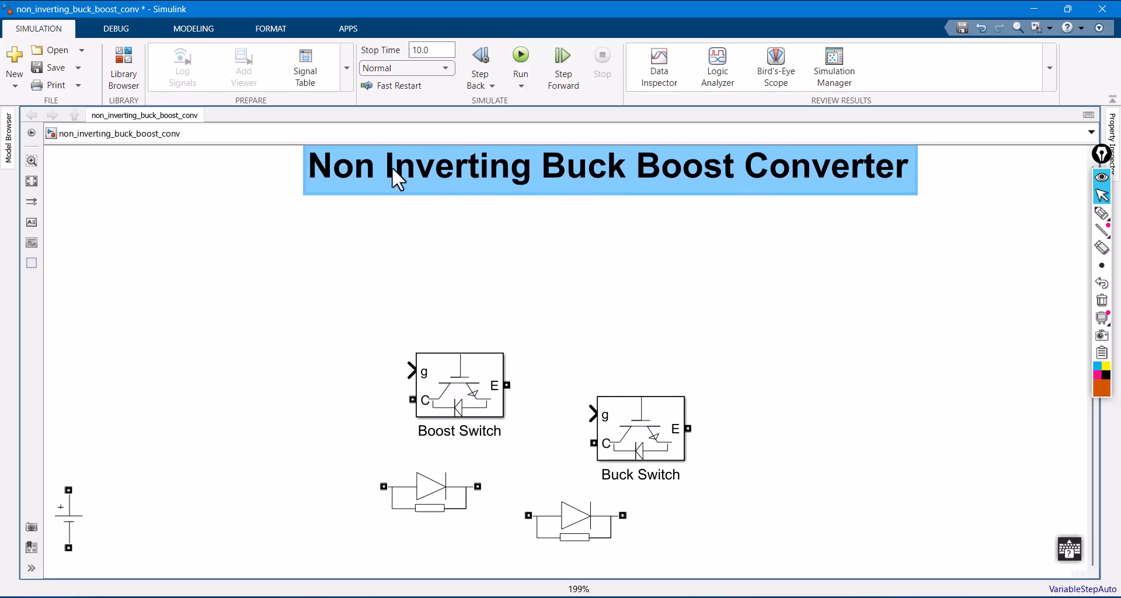
pyautogui.moveTo(71, 523); pyautogui.dragTo(243, 358)
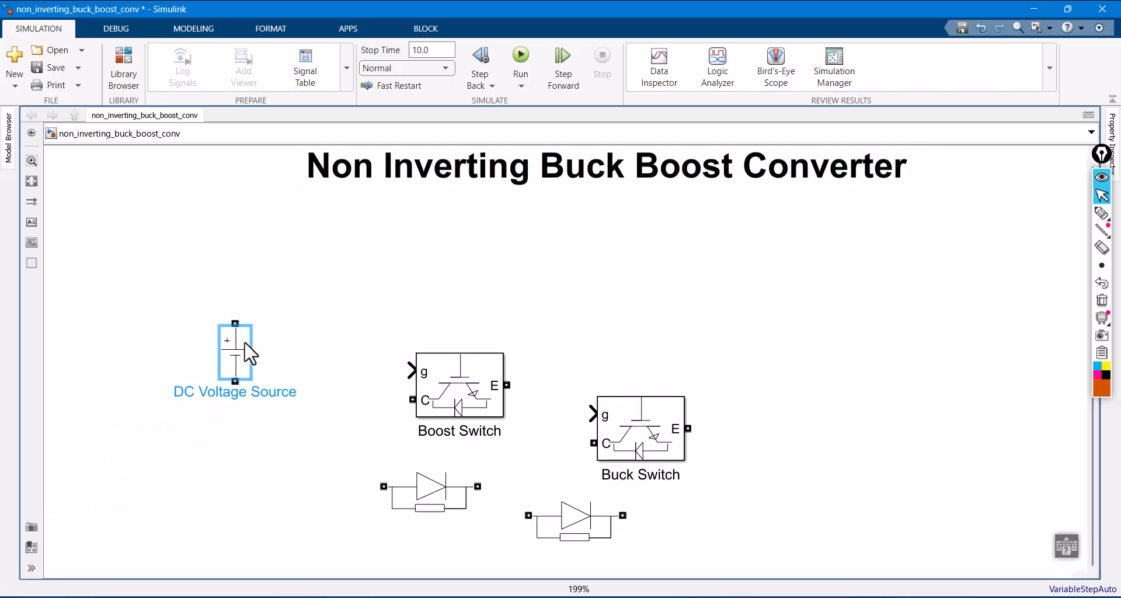
pyautogui.moveTo(471, 356); pyautogui.dragTo(471, 274)
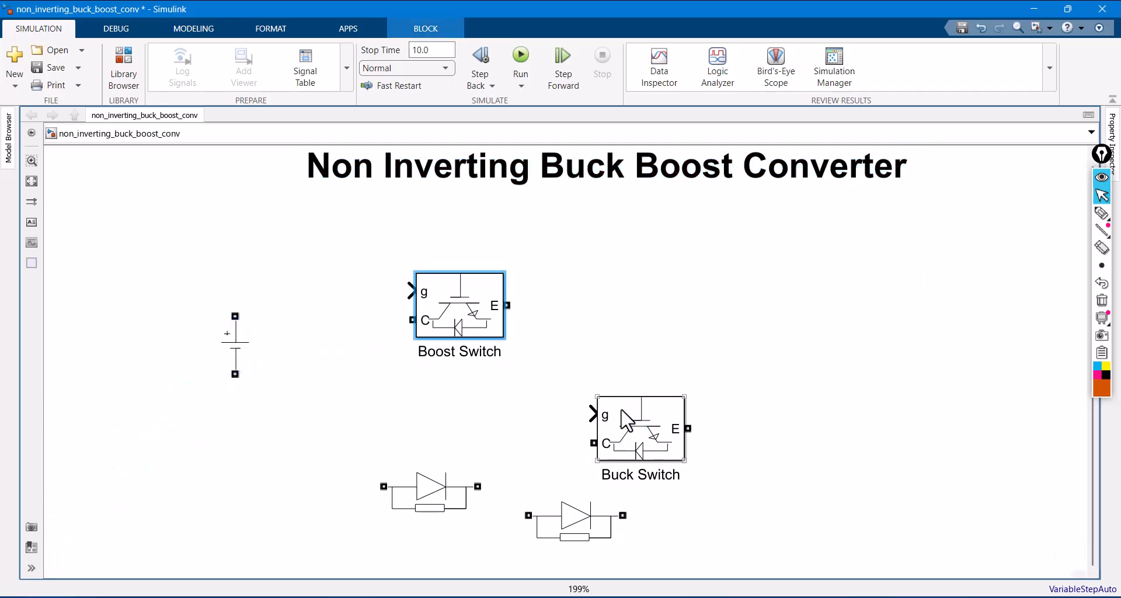
pyautogui.moveTo(625, 426); pyautogui.dragTo(625, 318)
# - Move the first diode up under the Boost Switch and rename it as Boost Diode
pyautogui.moveTo(444, 514); pyautogui.dragTo(459, 441)
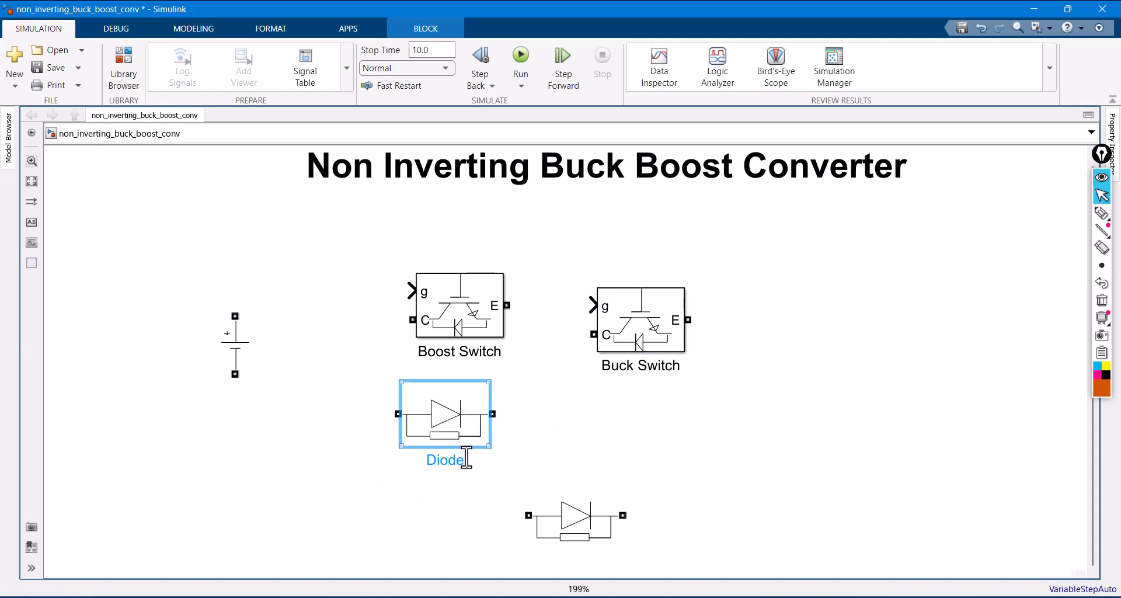
pyautogui.click(428, 460)
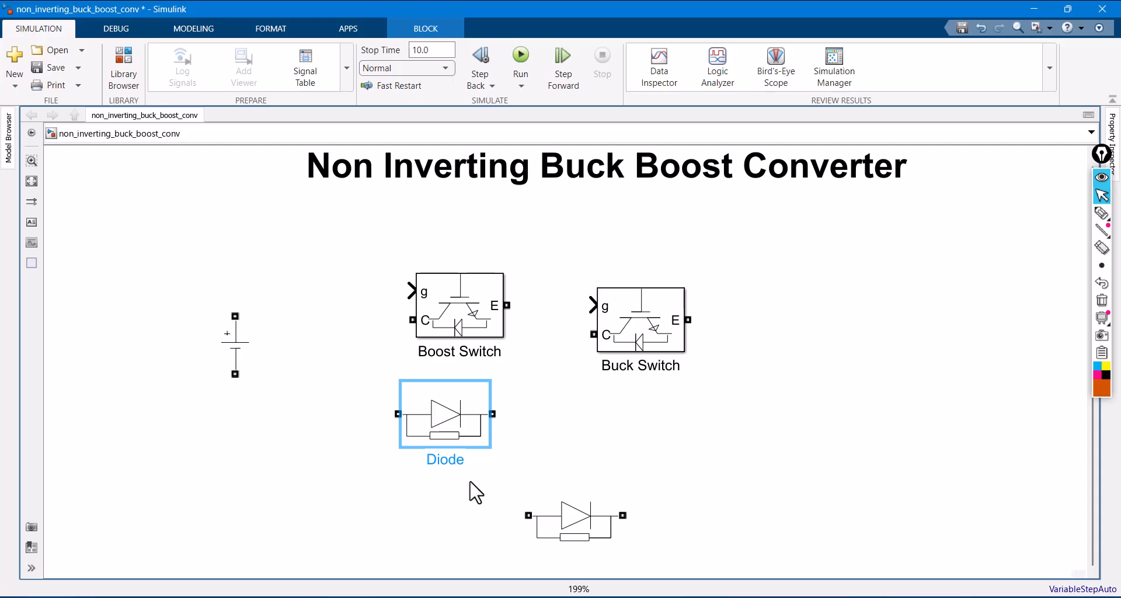
pyautogui.write('Boost')
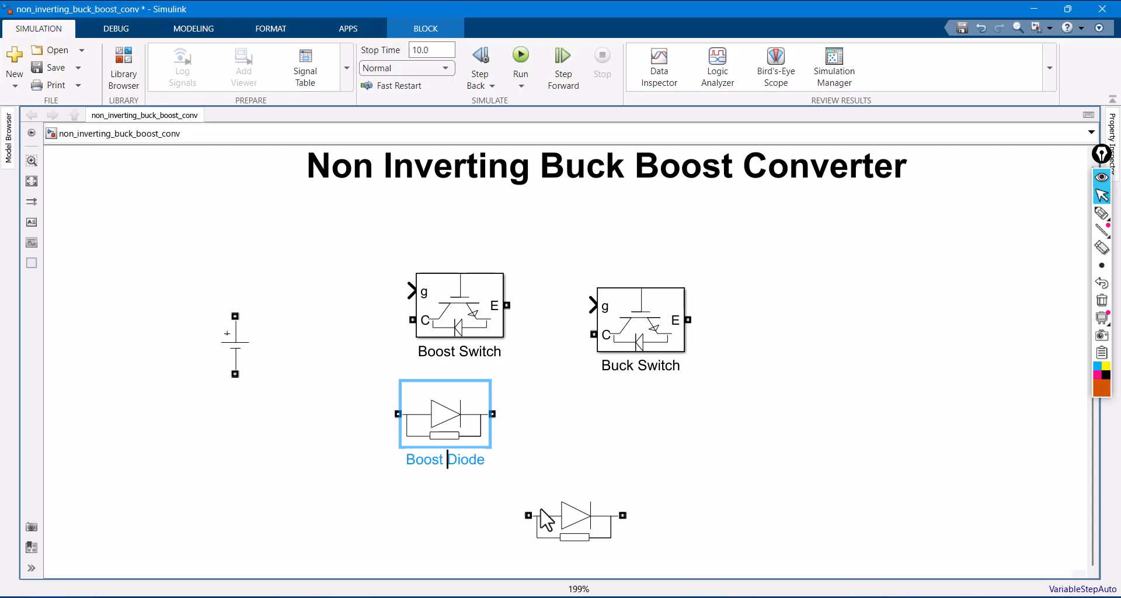
# - Move the second diode under the Buck Switch and rename it as Buck Diode
pyautogui.moveTo(546, 520); pyautogui.dragTo(590, 447)
pyautogui.click(597, 490)
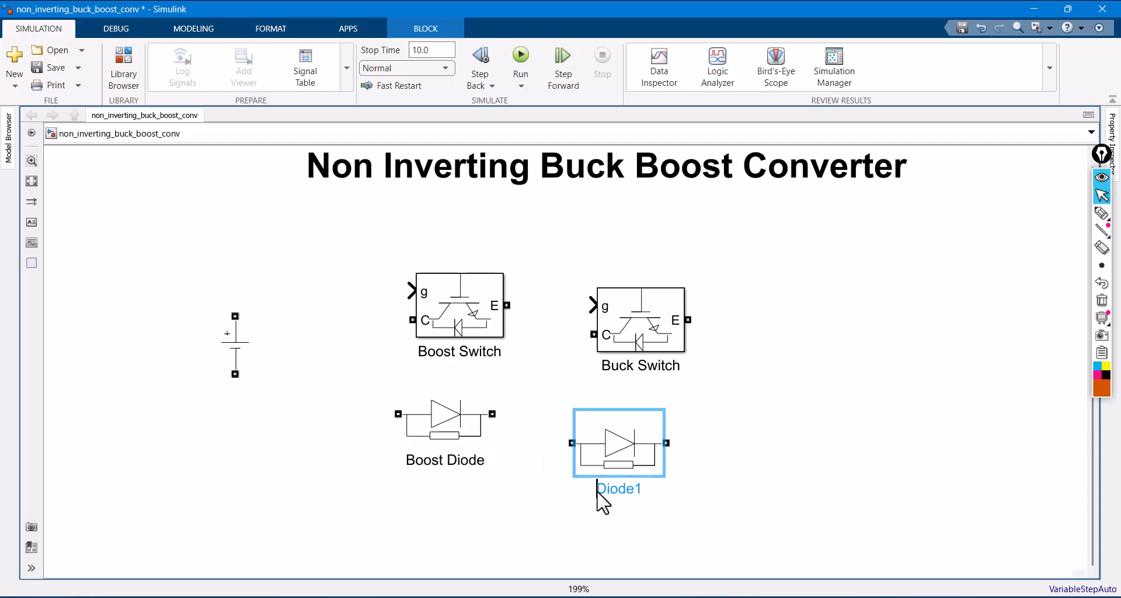
pyautogui.write('Buck')
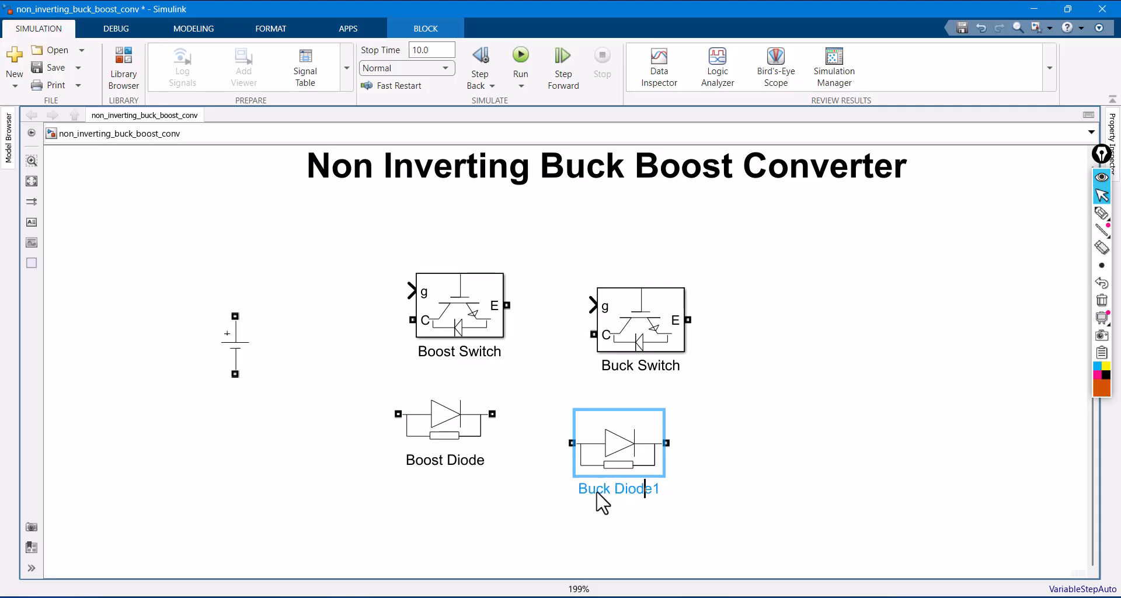
pyautogui.press('BackSpace')
pyautogui.click(688, 442)
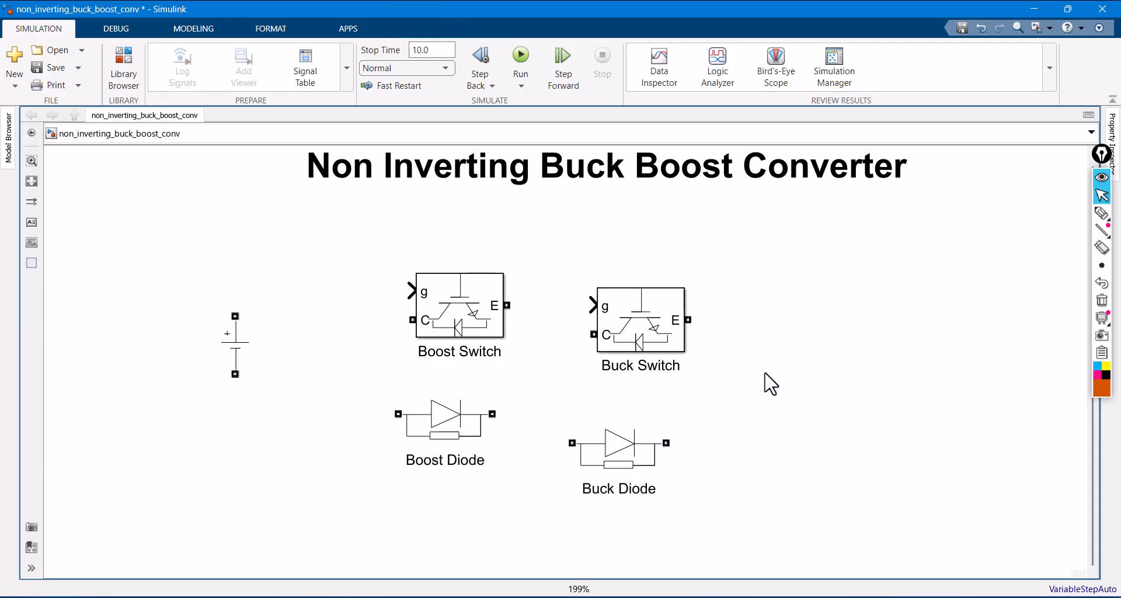
# - Add a Series RLC Branch from Specialized Power Systems/Passives beside the Buck Switch and stack two copies of it below
pyautogui.doubleClick(763, 351)
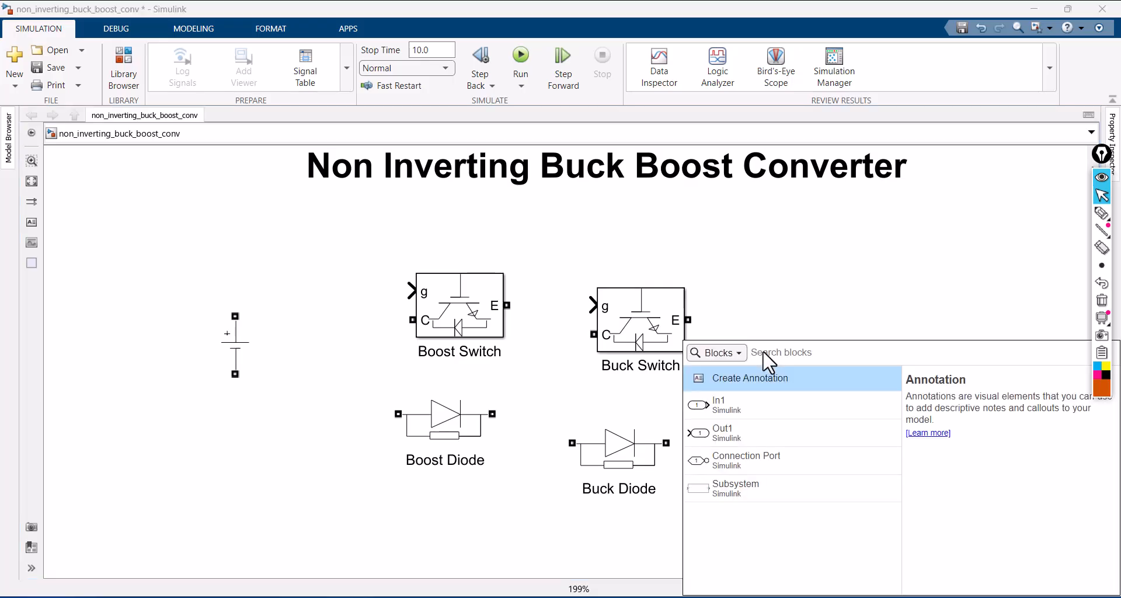
pyautogui.write('sere')
pyautogui.press('BackSpace')
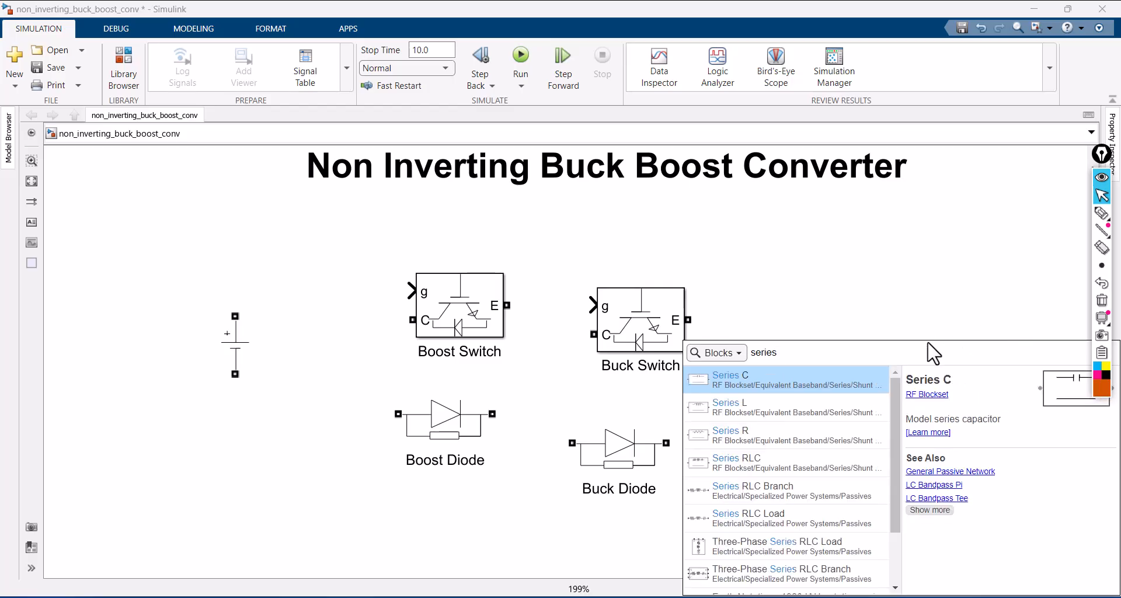
pyautogui.click(788, 499)
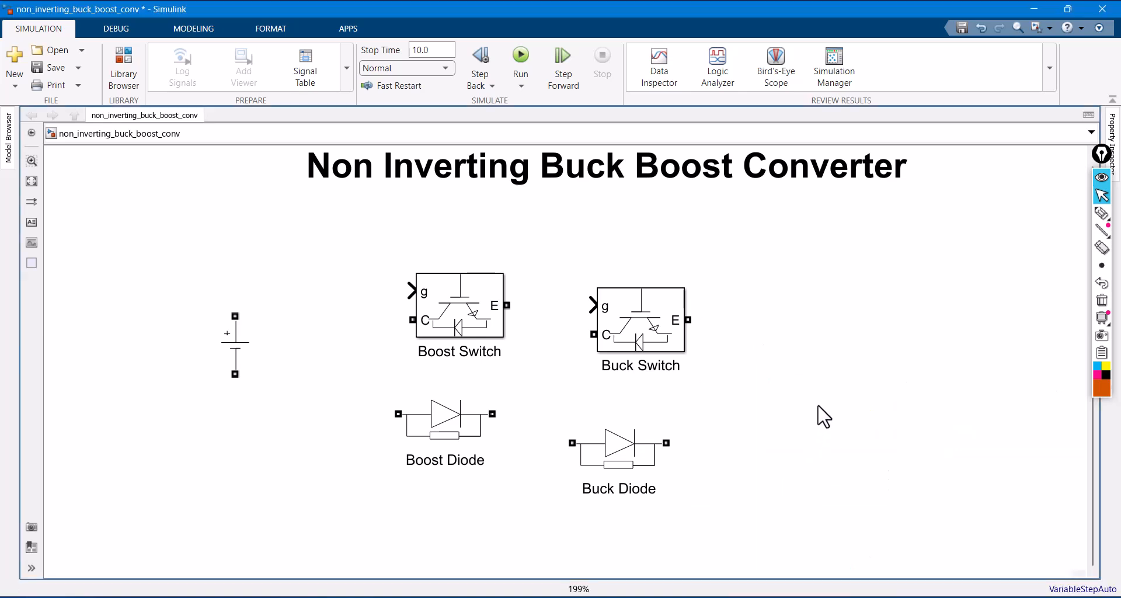
pyautogui.moveTo(803, 350); pyautogui.dragTo(826, 530)
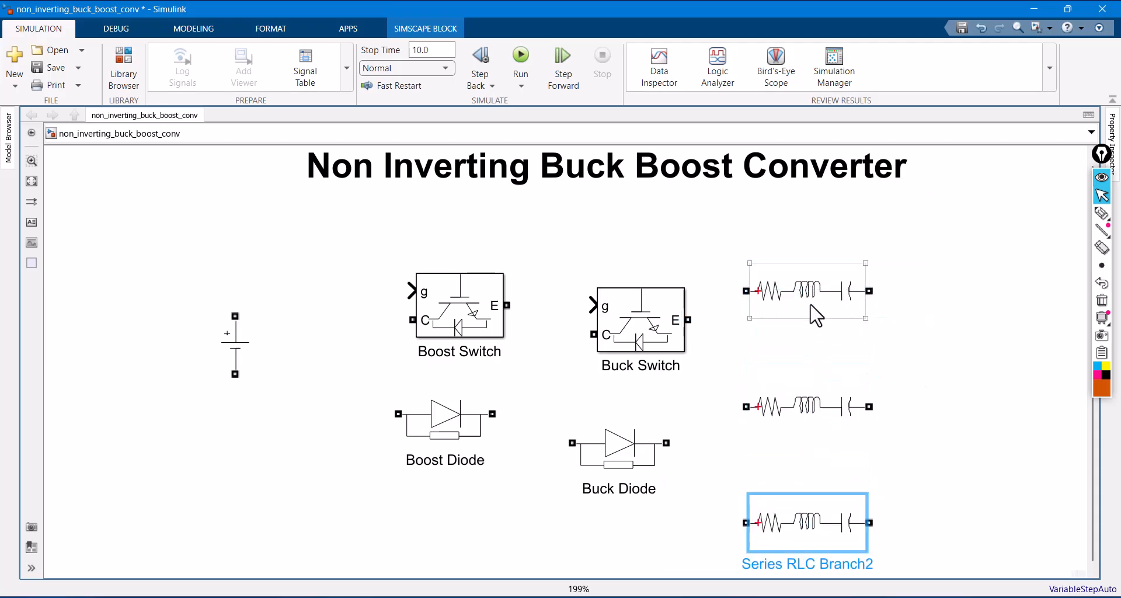
# - Rename the uppermost Series RLC Branch as L
pyautogui.click(817, 310)
pyautogui.click(870, 332)
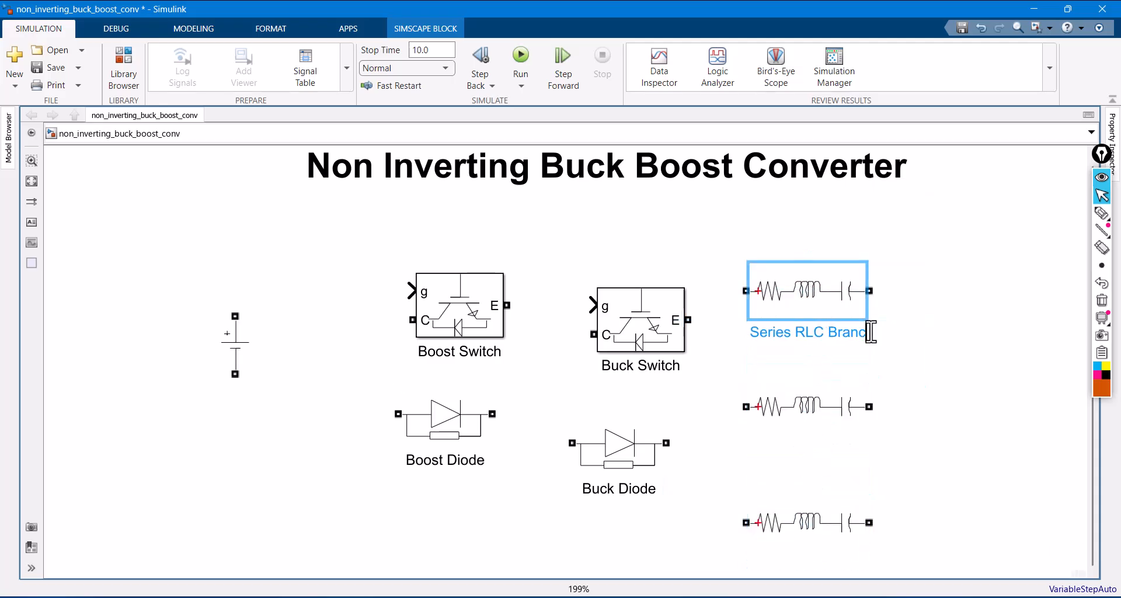
pyautogui.hotkey('ctrl', 'a')
pyautogui.press('BackSpace')
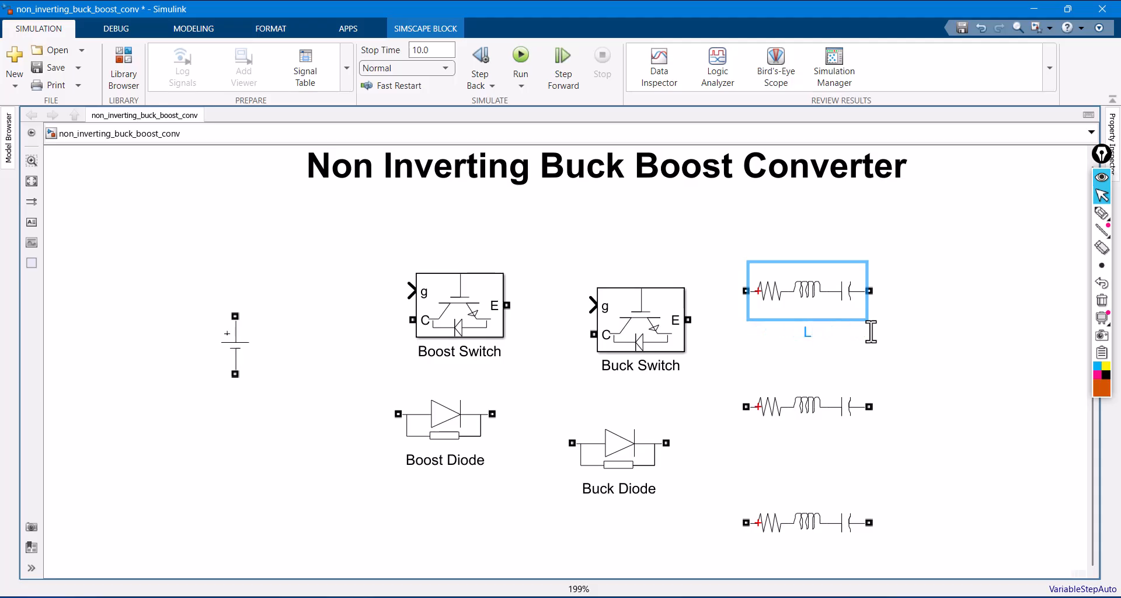
# - Rename the middle Series RLC Branch as C
pyautogui.click(859, 431)
pyautogui.click(877, 451)
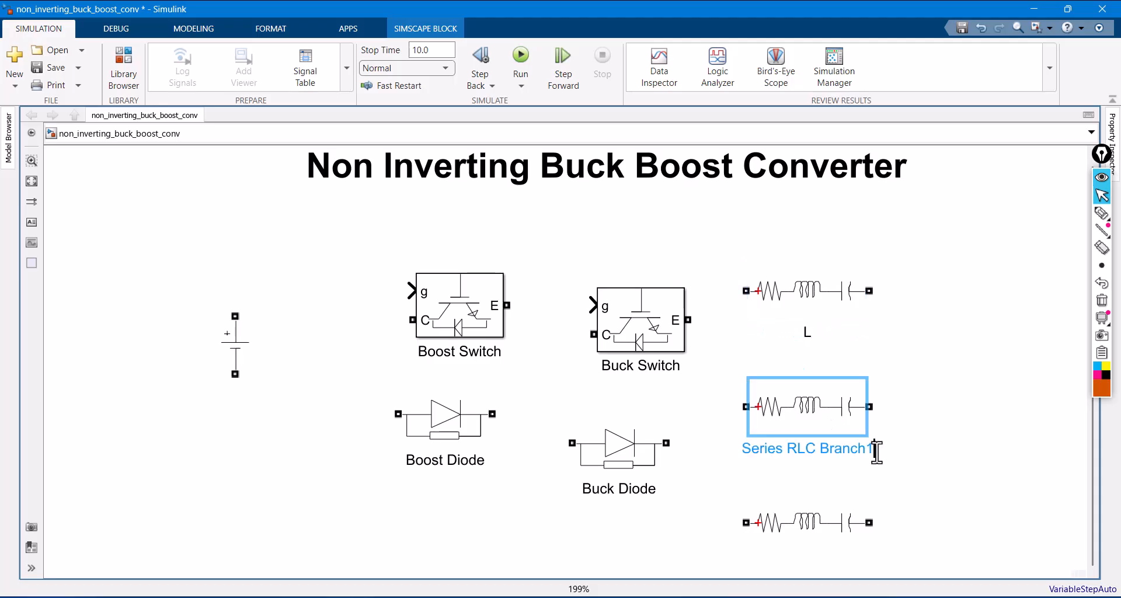
pyautogui.press('BackSpace')
pyautogui.press('BackSpace')
pyautogui.press('BackSpace')
pyautogui.press('BackSpace')
pyautogui.press('BackSpace')
pyautogui.press('BackSpace')
pyautogui.press('BackSpace')
pyautogui.press('BackSpace')
pyautogui.press('BackSpace')
pyautogui.press('BackSpace')
pyautogui.press('BackSpace')
pyautogui.press('BackSpace')
pyautogui.press('BackSpace')
pyautogui.press('BackSpace')
pyautogui.press('BackSpace')
pyautogui.press('BackSpace')
pyautogui.press('BackSpace')
pyautogui.press('BackSpace')
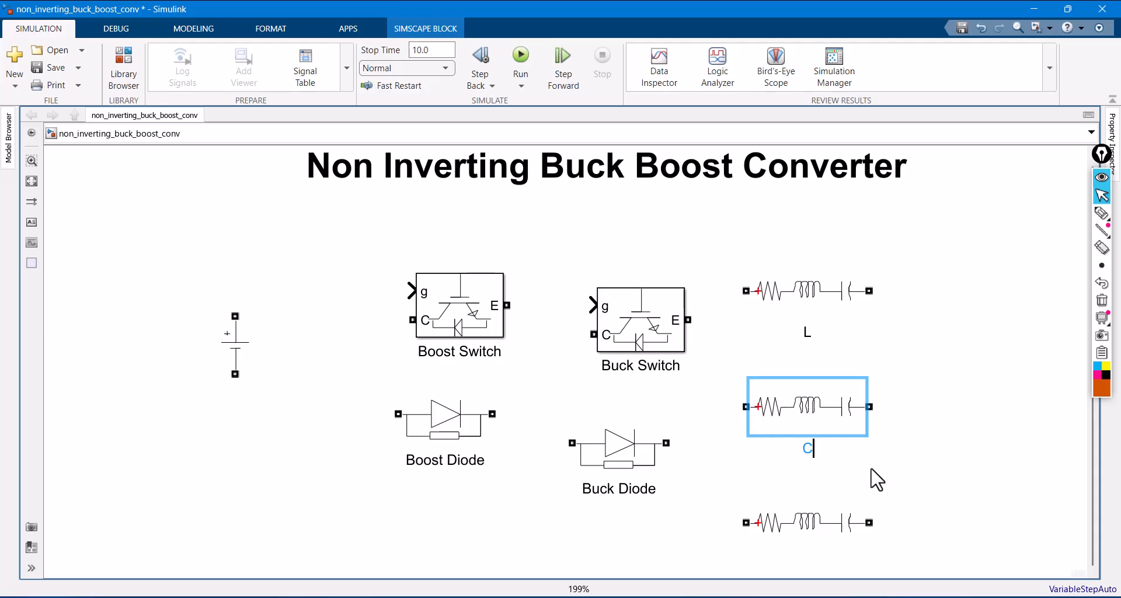
# - Move the lowest Series RLC Branch up just below block C and rename it as R
pyautogui.click(867, 526)
pyautogui.moveTo(834, 520); pyautogui.dragTo(884, 466)
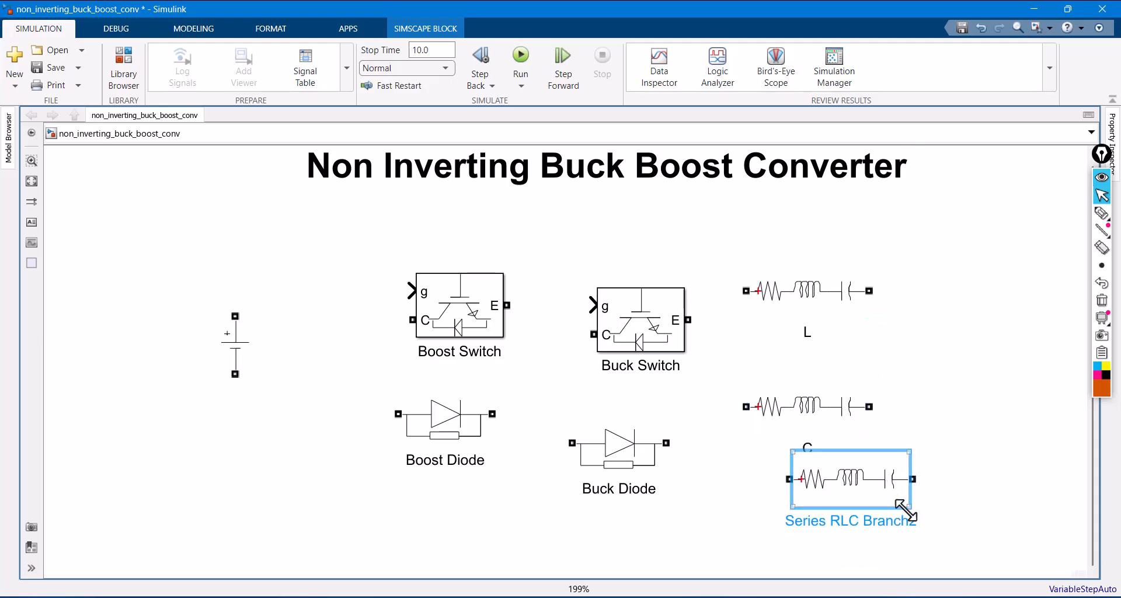
pyautogui.click(919, 517)
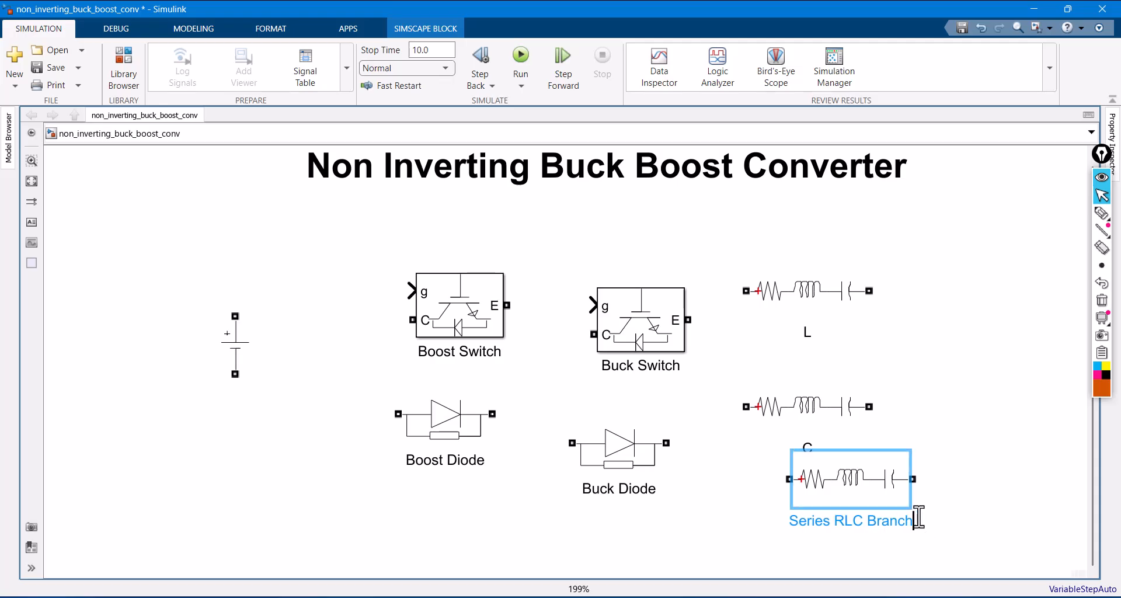
pyautogui.press('BackSpace')
pyautogui.press('BackSpace')
pyautogui.press('BackSpace')
pyautogui.press('BackSpace')
pyautogui.press('BackSpace')
pyautogui.press('BackSpace')
pyautogui.press('BackSpace')
pyautogui.press('BackSpace')
pyautogui.press('BackSpace')
pyautogui.press('BackSpace')
pyautogui.press('BackSpace')
pyautogui.press('BackSpace')
pyautogui.press('BackSpace')
pyautogui.press('BackSpace')
pyautogui.press('BackSpace')
pyautogui.press('BackSpace')
pyautogui.press('BackSpace')
pyautogui.press('BackSpace')
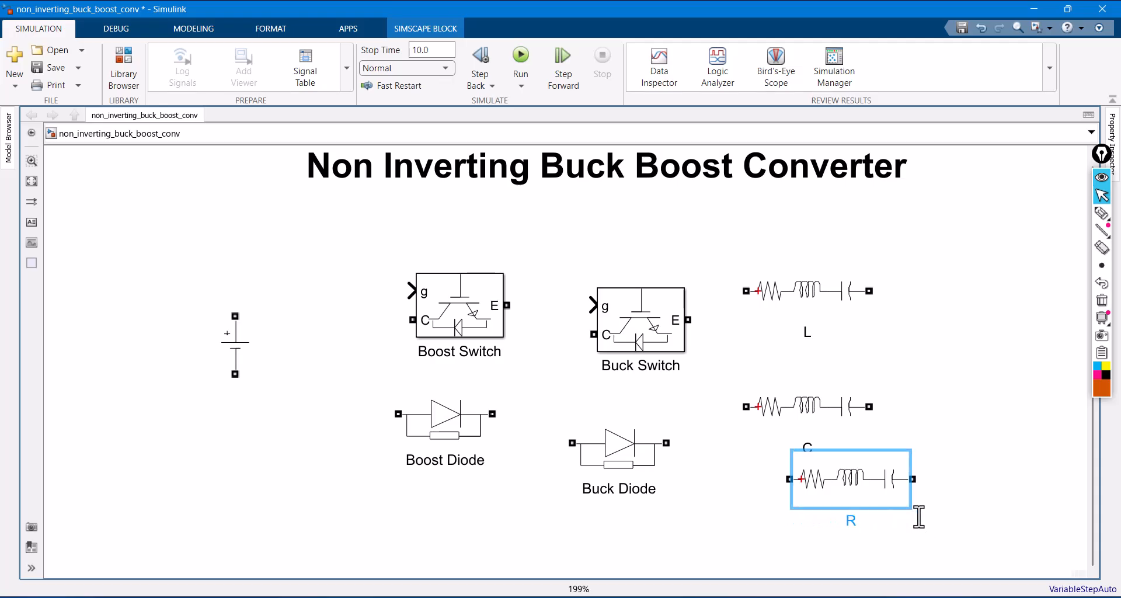
# - Set the branch type of block L to L, keeping only the inductor
pyautogui.click(835, 301)
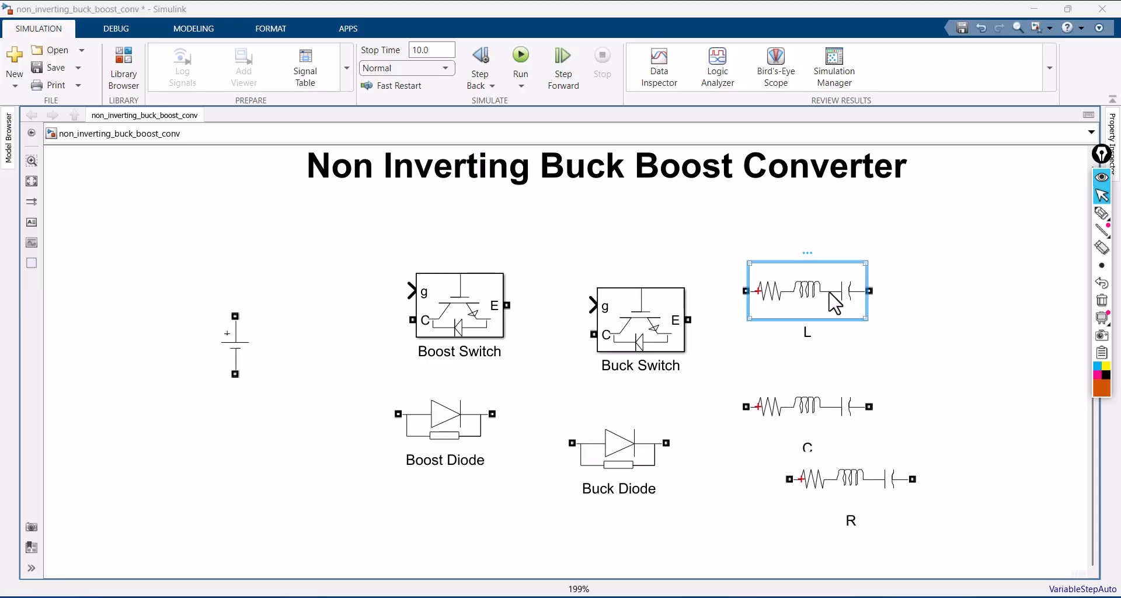
pyautogui.doubleClick(835, 302)
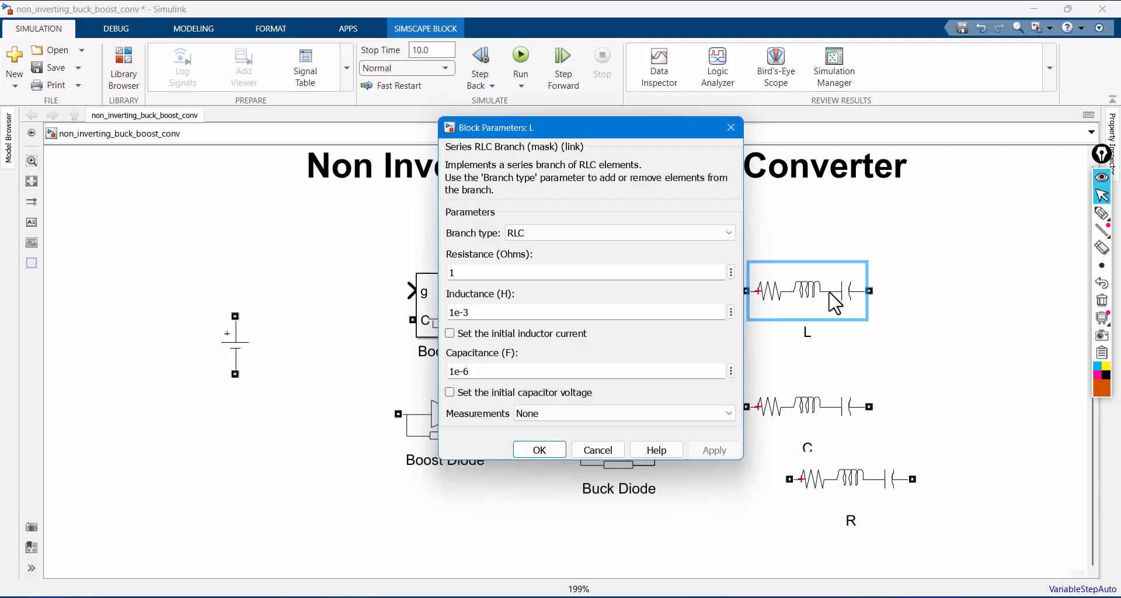
pyautogui.click(665, 235)
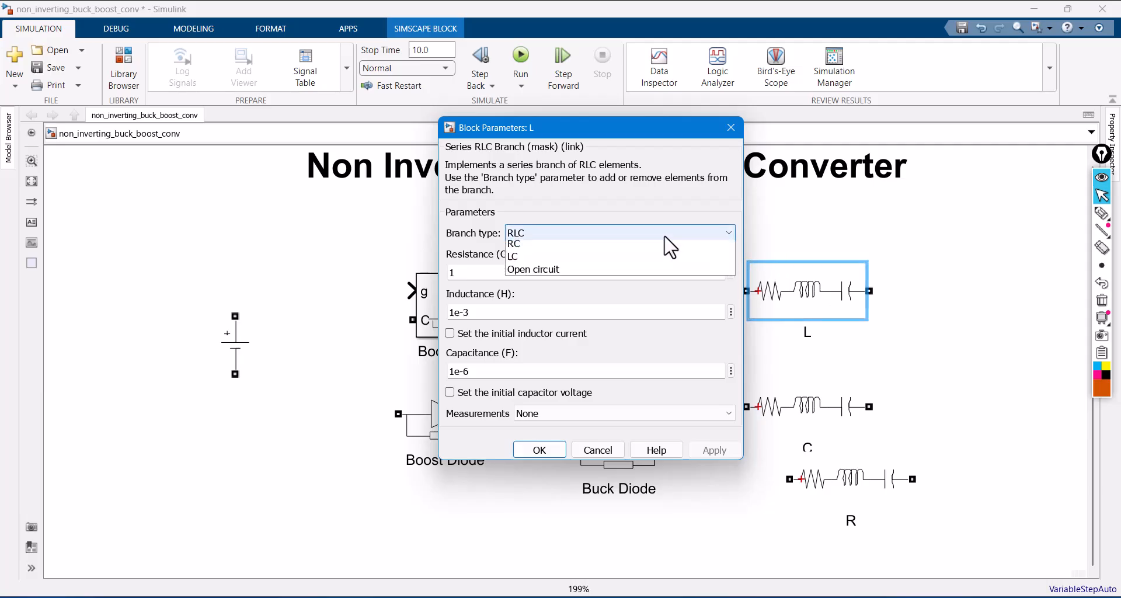
pyautogui.click(603, 273)
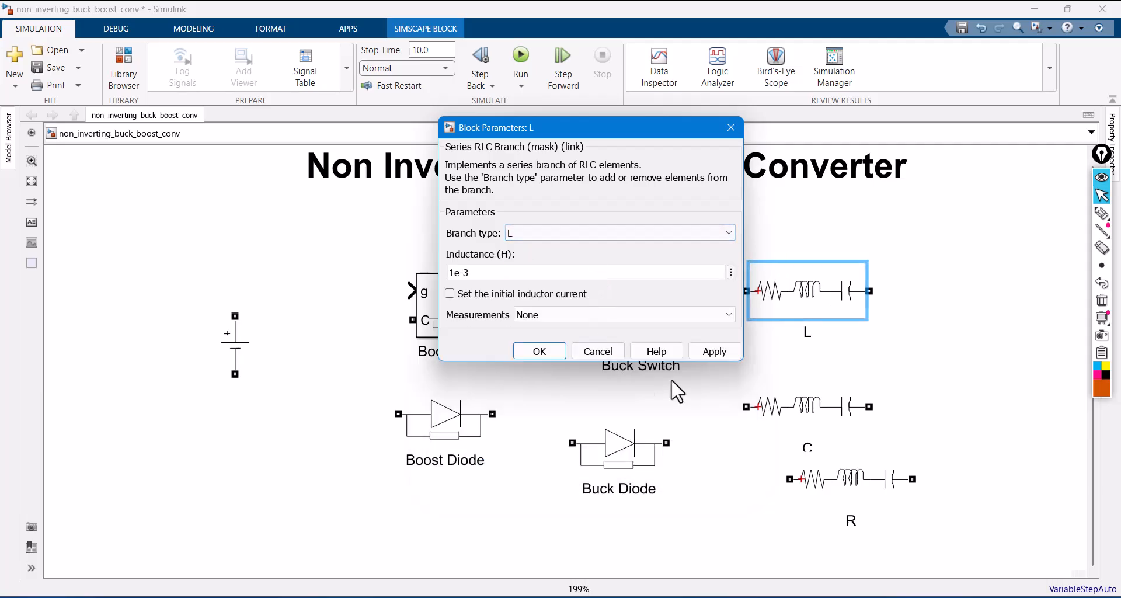
pyautogui.click(712, 350)
pyautogui.click(551, 355)
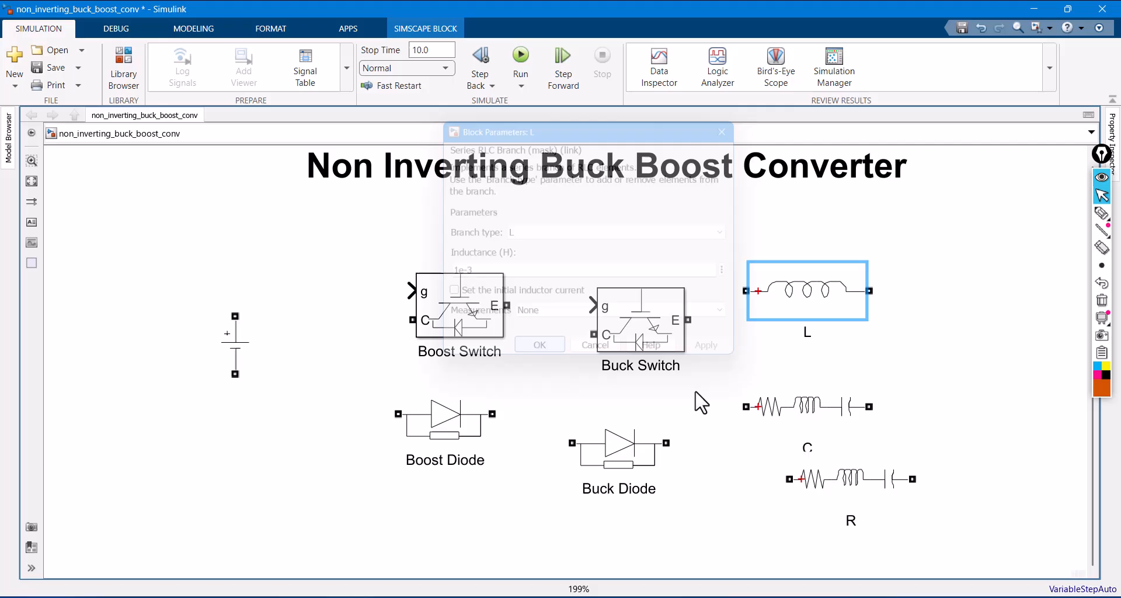
# - Set the branch type of block C to C, keeping only the capacitor
pyautogui.click(837, 413)
pyautogui.doubleClick(842, 422)
pyautogui.click(569, 349)
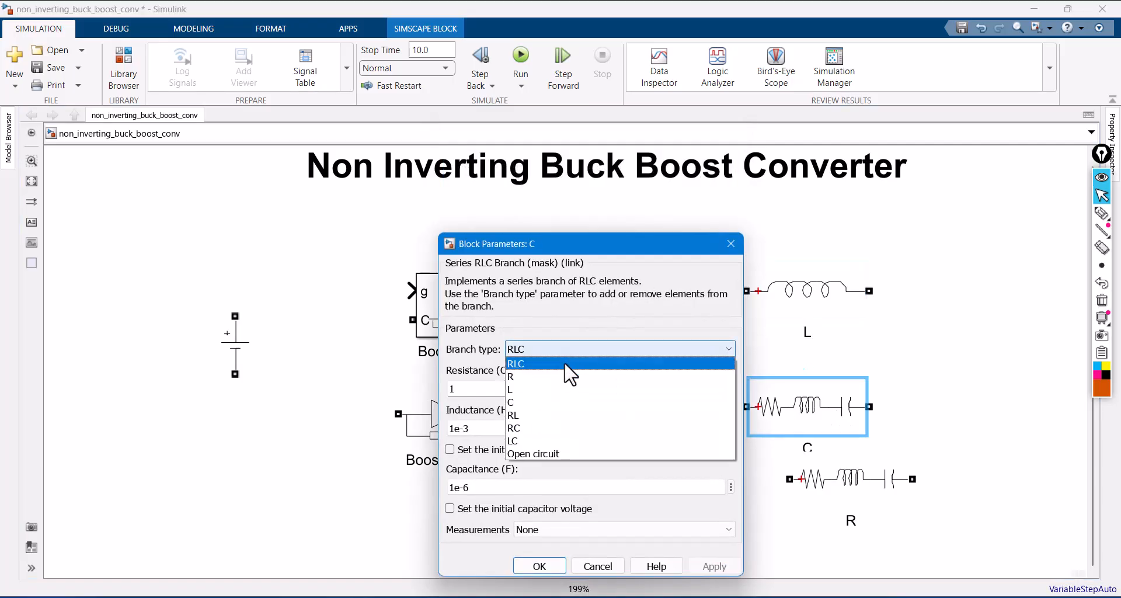
pyautogui.click(548, 402)
pyautogui.click(534, 467)
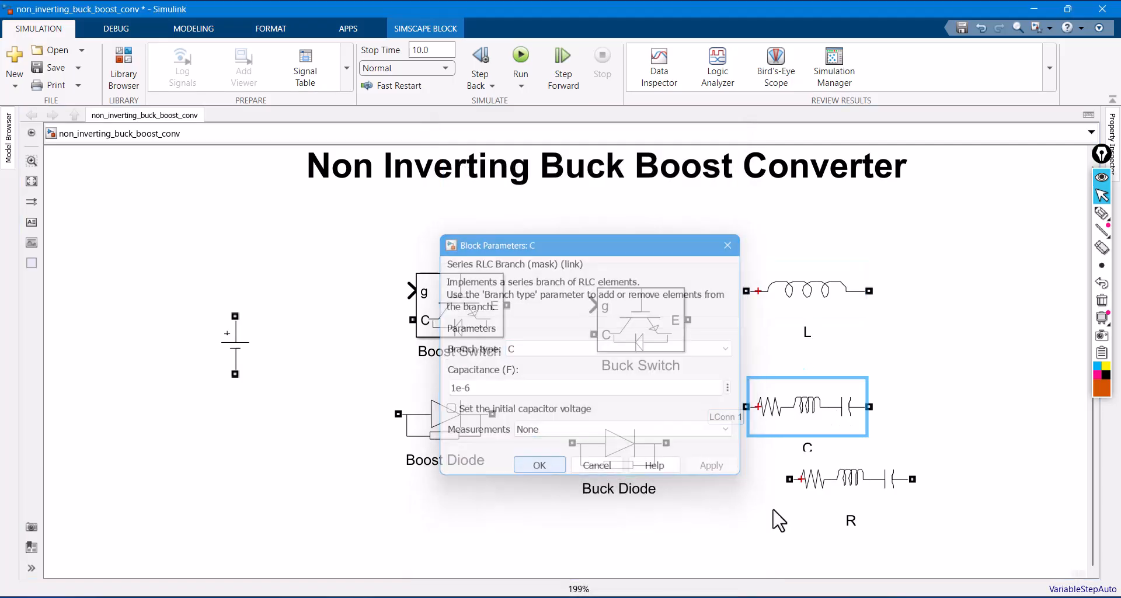
# - Set the branch type of block R to R, keeping only the resistor
pyautogui.click(856, 500)
pyautogui.doubleClick(858, 505)
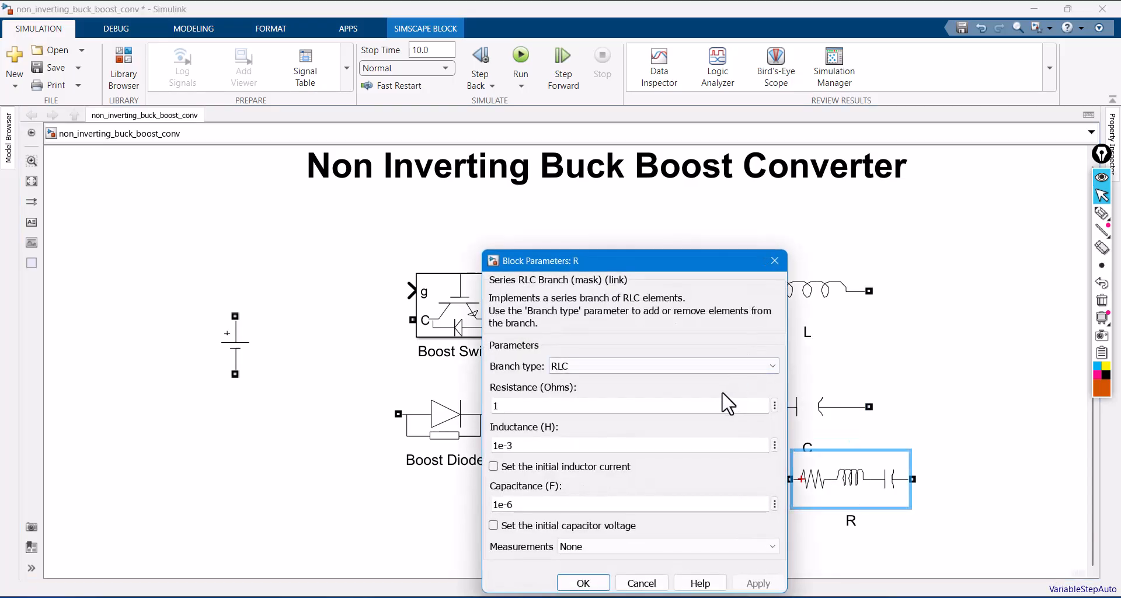
pyautogui.click(615, 367)
pyautogui.click(593, 392)
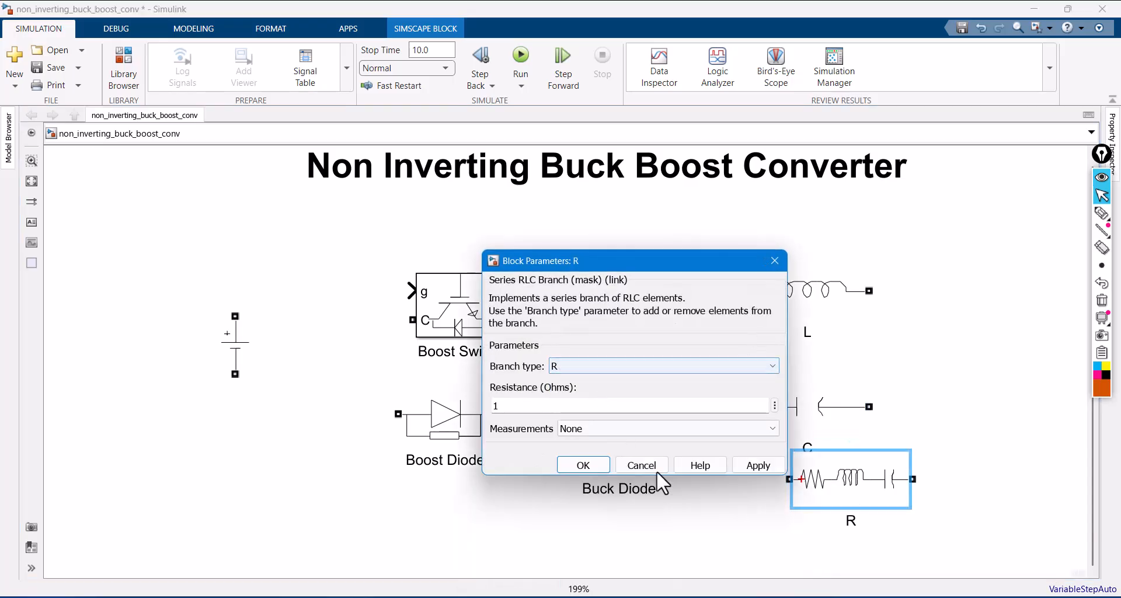
pyautogui.click(760, 465)
pyautogui.click(596, 464)
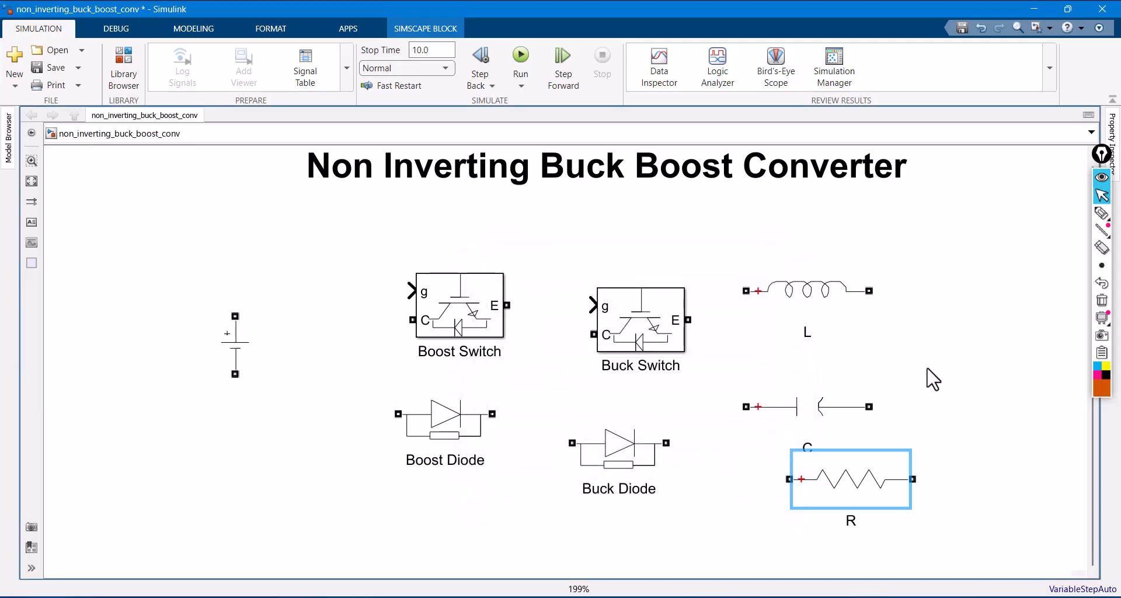
# - Spread out the blocks: R below the label of C, the Boost Switch right of L, and the DC Voltage Source farther left
pyautogui.moveTo(846, 480); pyautogui.dragTo(838, 510)
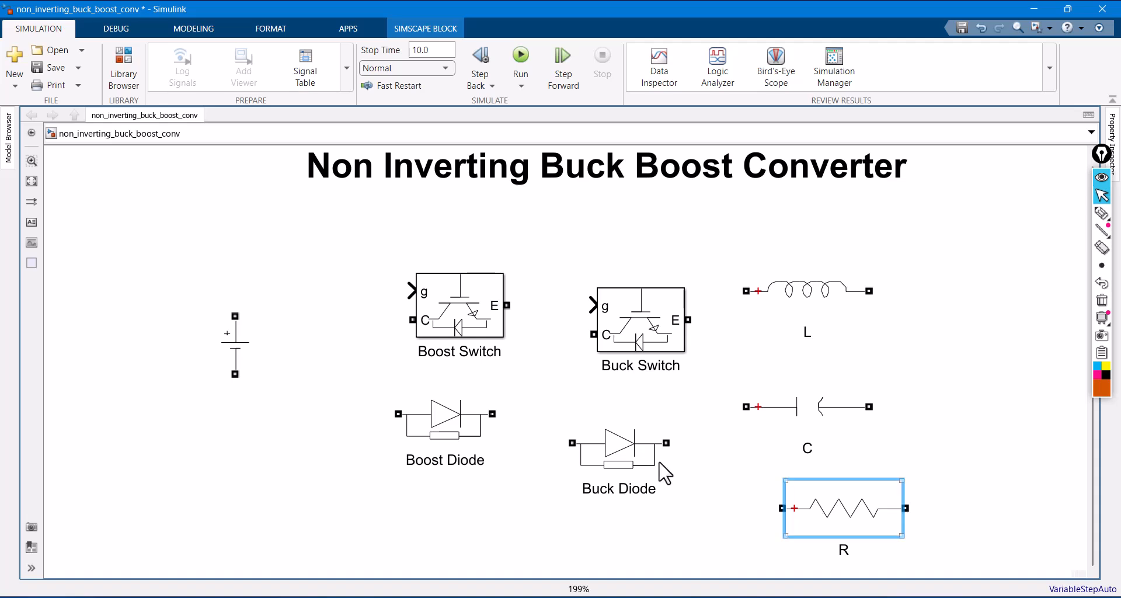
pyautogui.moveTo(463, 318); pyautogui.dragTo(969, 345)
pyautogui.moveTo(240, 345); pyautogui.dragTo(204, 368)
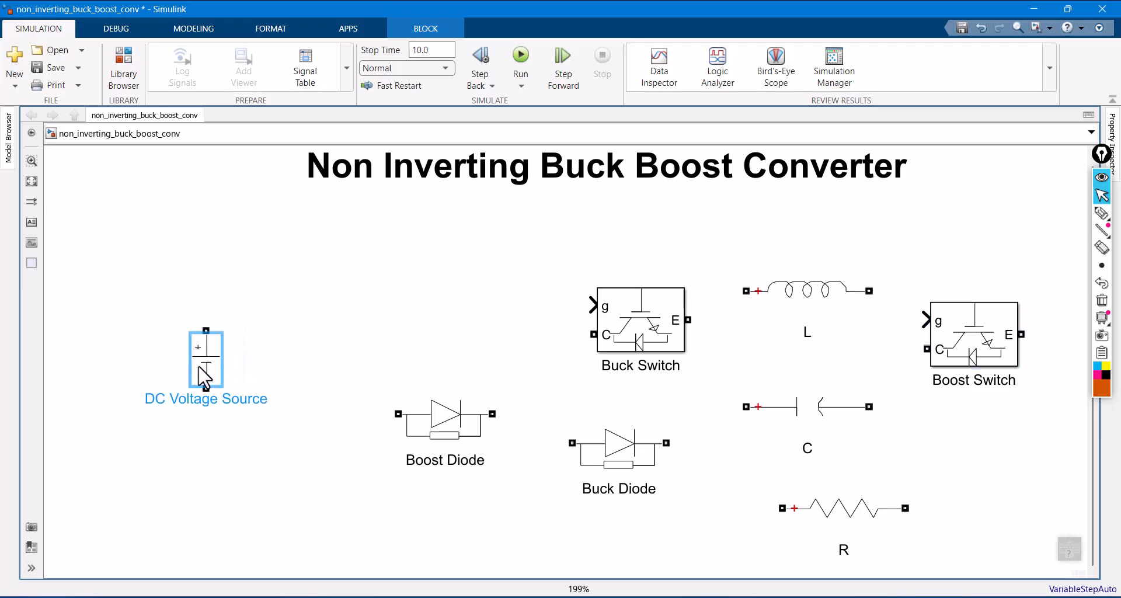
# - Split the DC Voltage Source label over three lines and place it to the left of the source symbol
pyautogui.click(167, 409)
pyautogui.press('Return')
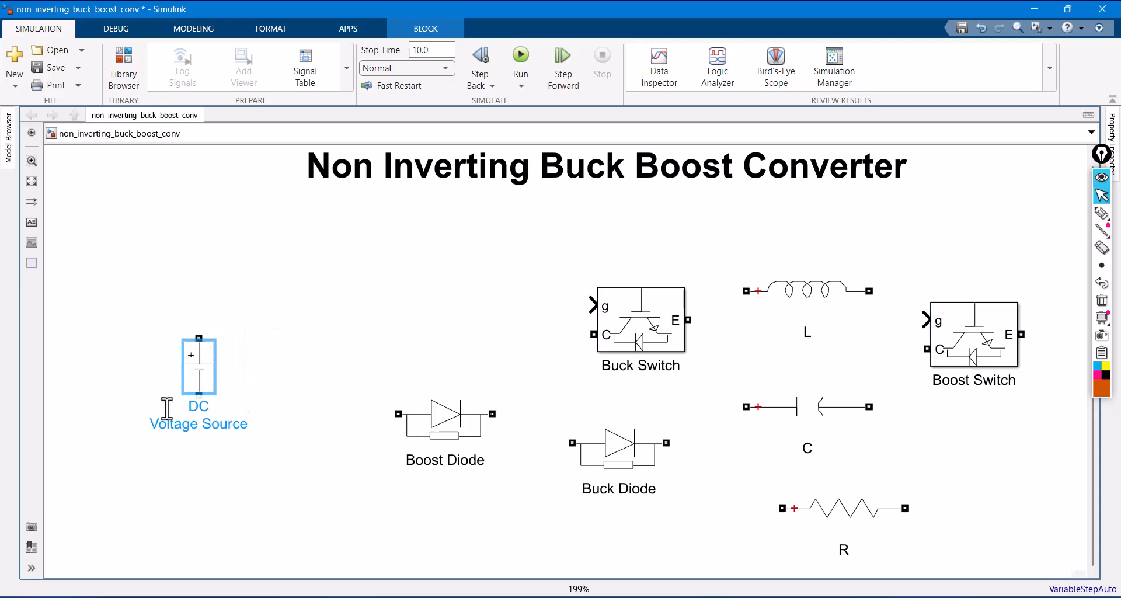
pyautogui.click(205, 424)
pyautogui.press('Return')
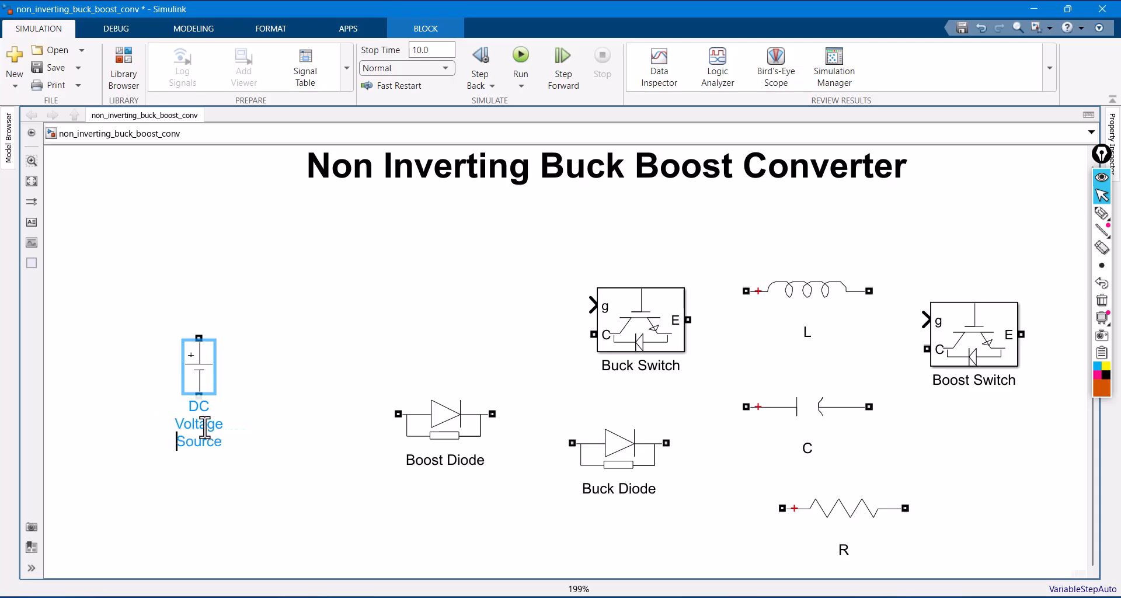
pyautogui.moveTo(208, 435); pyautogui.dragTo(147, 393)
pyautogui.click(335, 428)
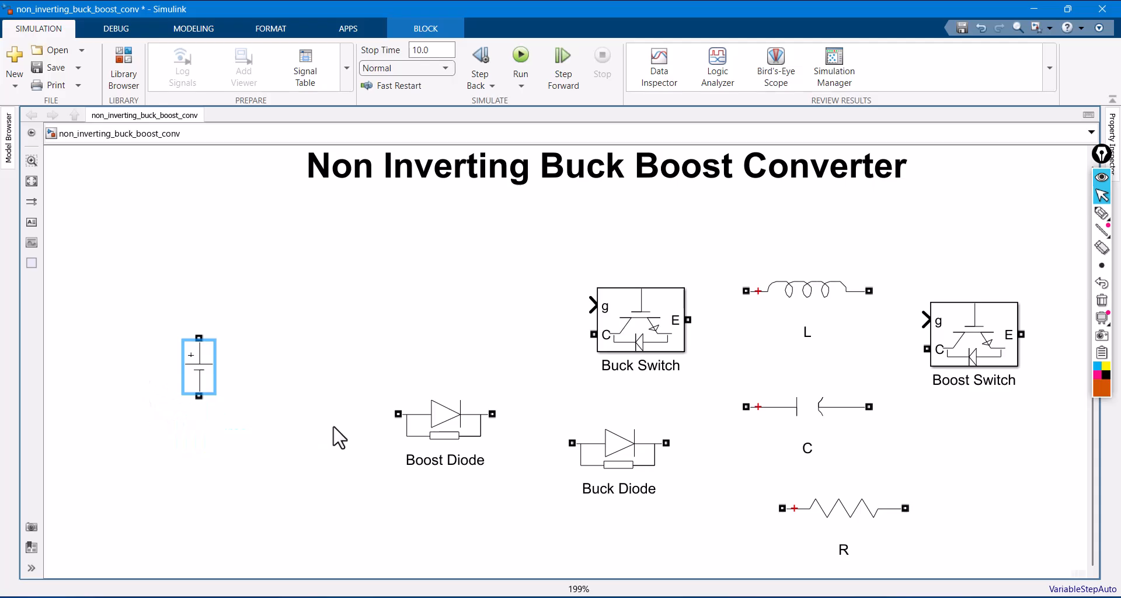
pyautogui.moveTo(206, 427); pyautogui.dragTo(169, 379)
pyautogui.click(203, 378)
pyautogui.click(316, 314)
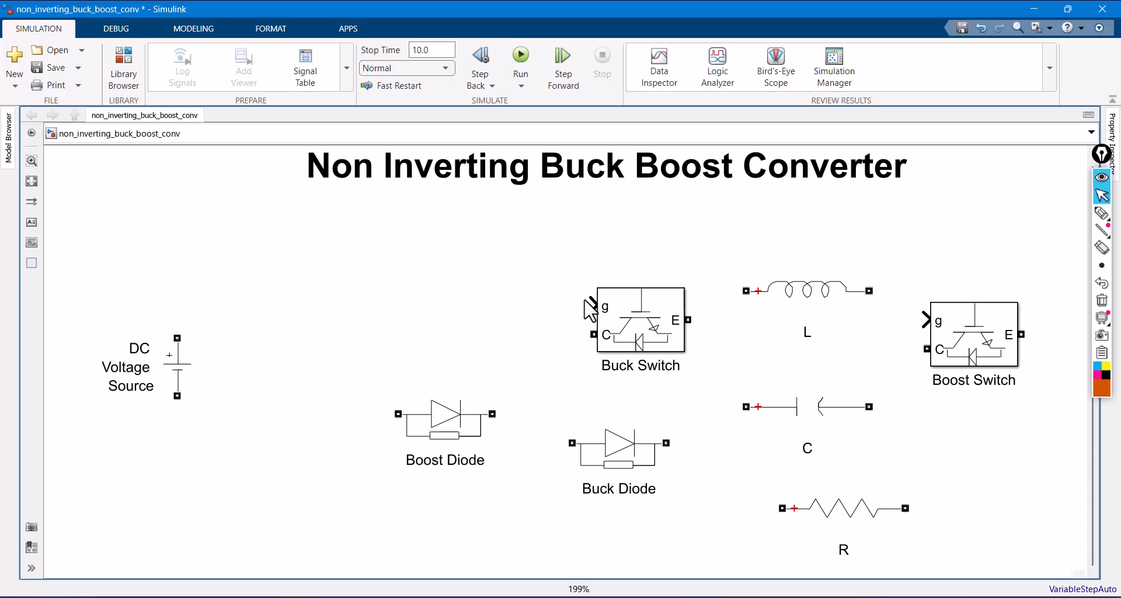
# - Move the Buck Switch above and right of the DC Voltage Source, and rotate the Buck Diode to point upward
pyautogui.moveTo(630, 315); pyautogui.dragTo(278, 259)
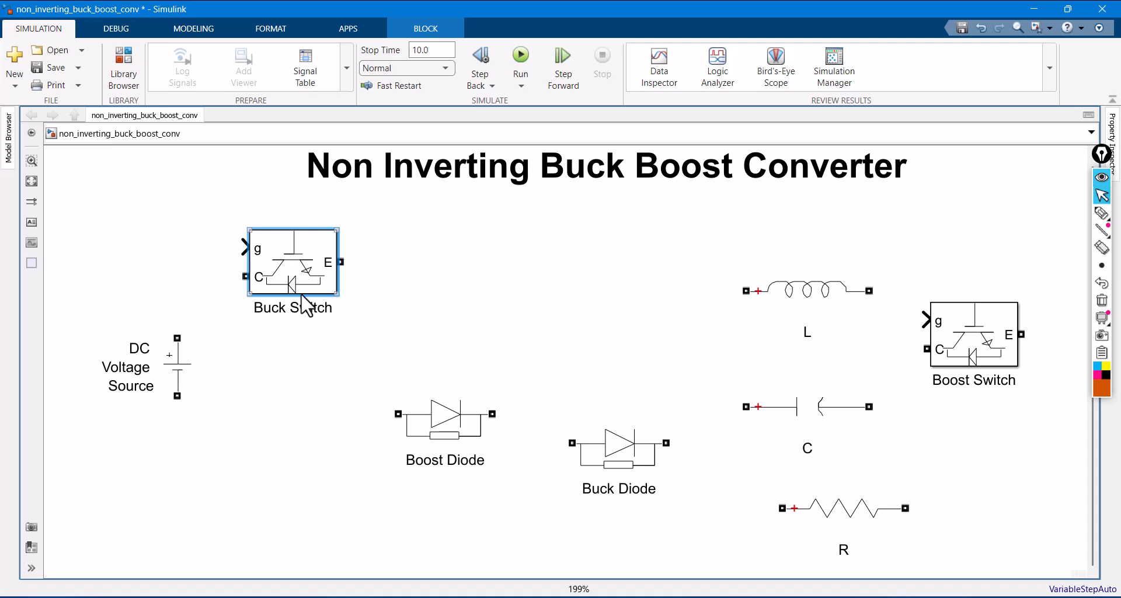
pyautogui.click(606, 461)
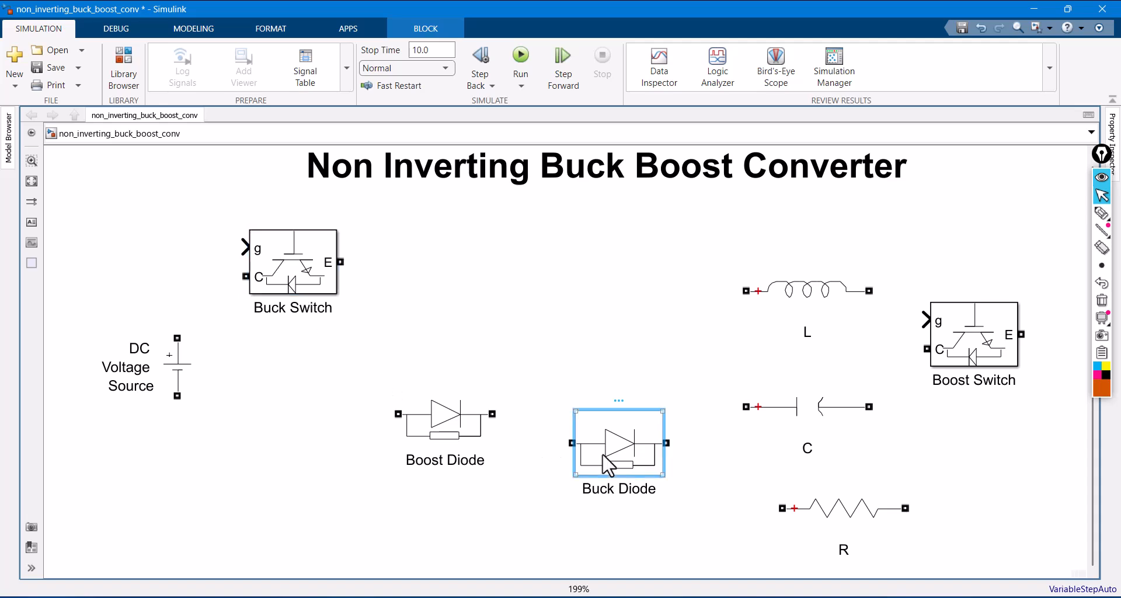
pyautogui.hotkey('ctrl', 'r')
pyautogui.hotkey('ctrl', 'r')
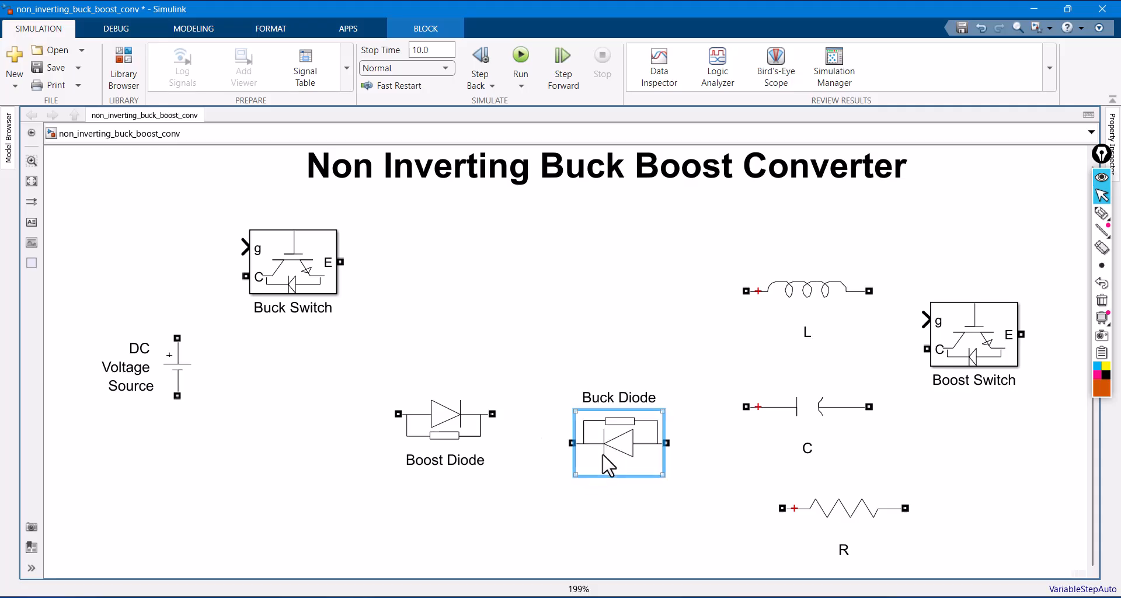
pyautogui.hotkey('ctrl', 'r')
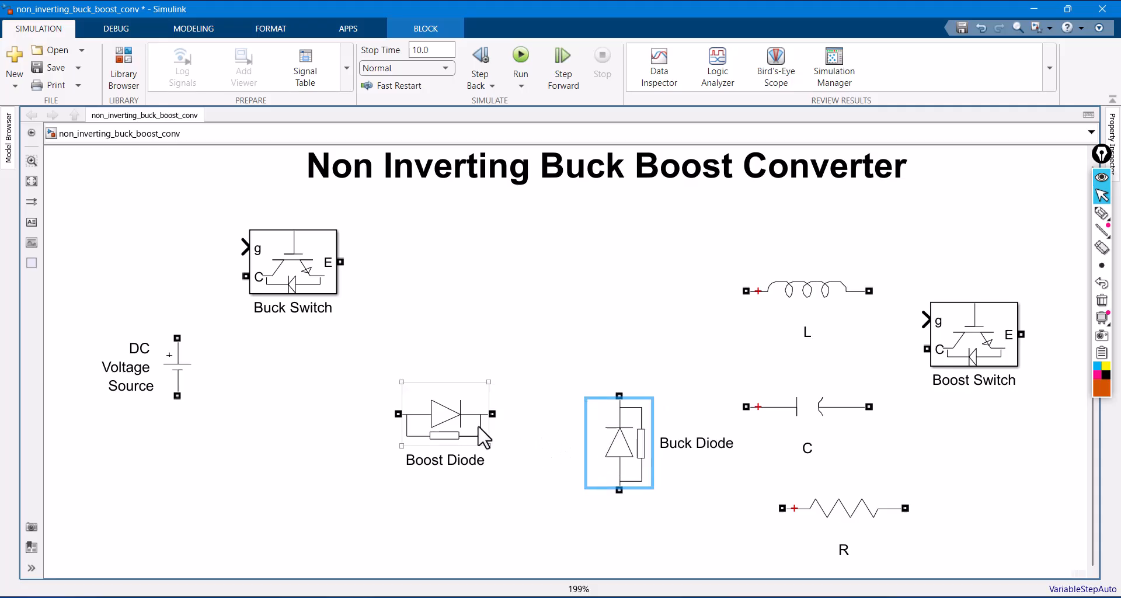
# - Move the Boost Diode to the left of L and the Buck Diode to the lower right of the Buck Switch
pyautogui.moveTo(480, 431); pyautogui.dragTo(654, 314)
pyautogui.click(636, 459)
pyautogui.moveTo(637, 459); pyautogui.dragTo(426, 444)
# - Wire the DC source's positive terminal through the Buck Switch (C to E) and the Buck Diode to its negative terminal, with the return line lowered
pyautogui.click(177, 337)
pyautogui.moveTo(177, 337)
pyautogui.mouseDown()
pyautogui.moveTo(211, 280)
pyautogui.moveTo(247, 277)
pyautogui.mouseUp()
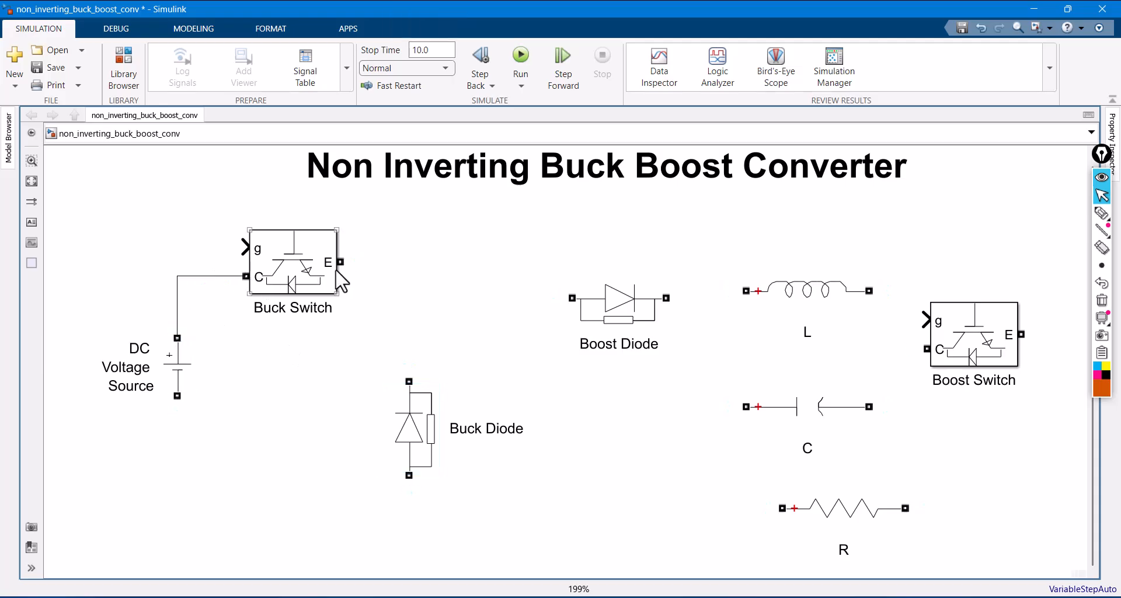
pyautogui.moveTo(341, 261); pyautogui.dragTo(409, 381)
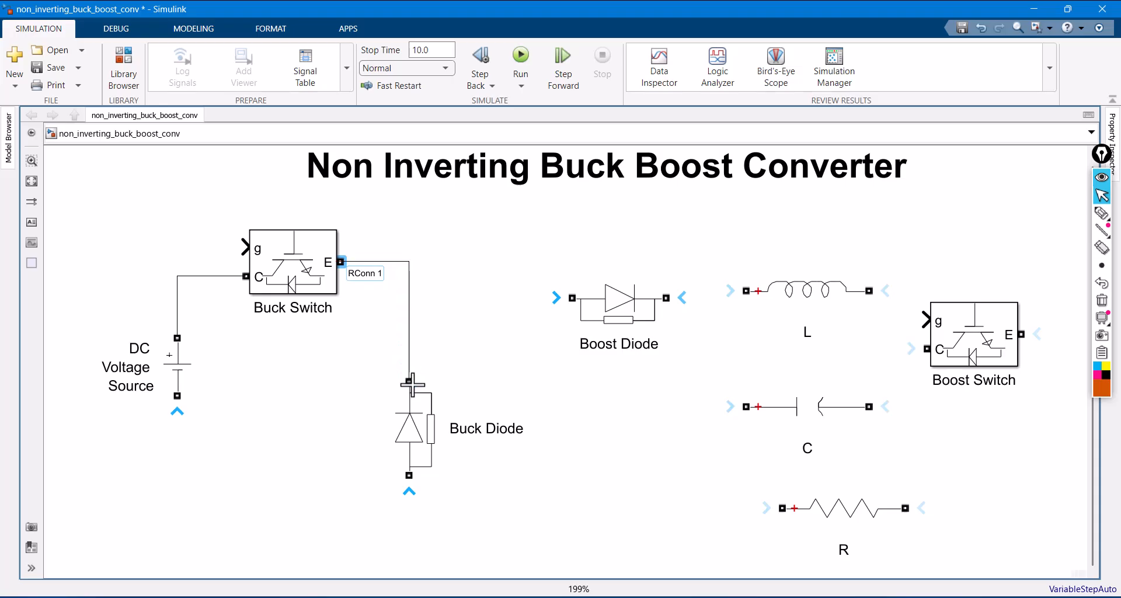
pyautogui.moveTo(409, 458)
pyautogui.mouseDown()
pyautogui.moveTo(403, 432)
pyautogui.moveTo(400, 458)
pyautogui.moveTo(175, 483)
pyautogui.moveTo(177, 397)
pyautogui.mouseUp()
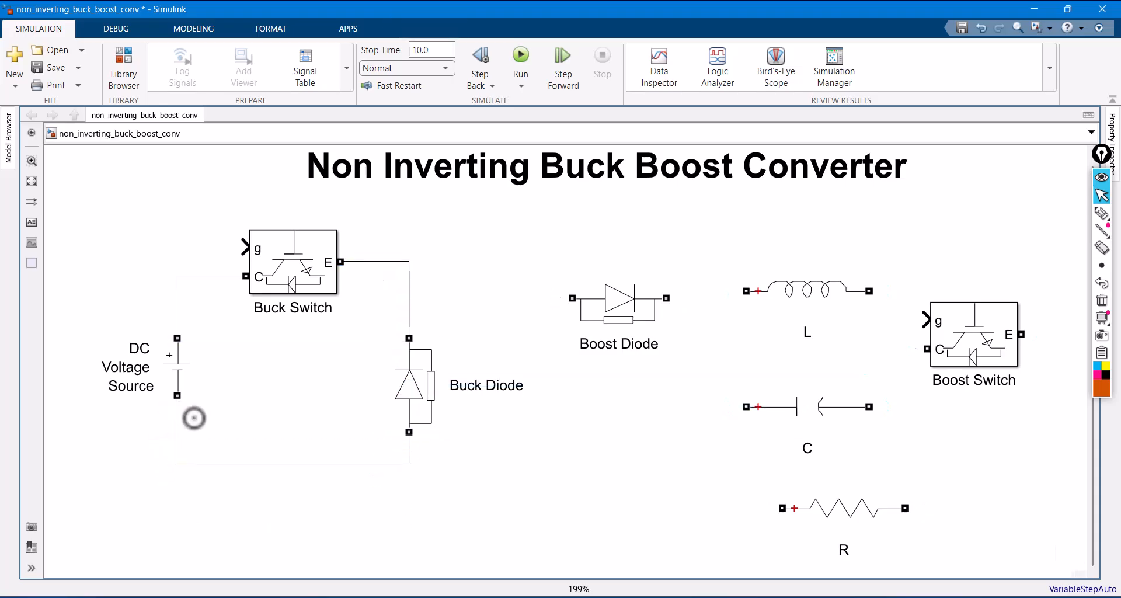
pyautogui.moveTo(310, 464); pyautogui.dragTo(310, 526)
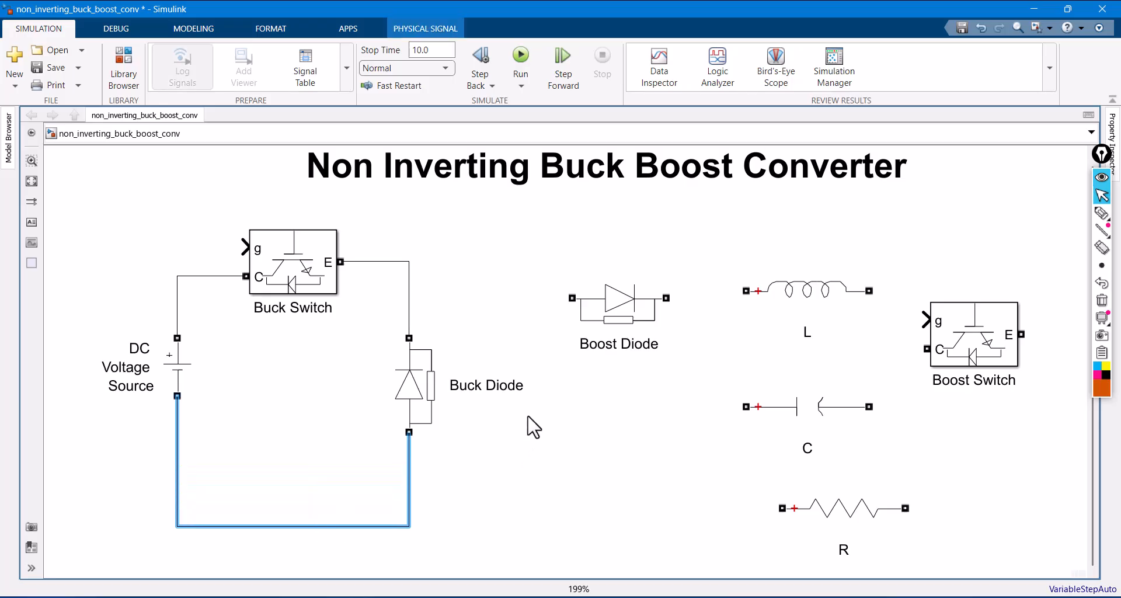
# - Move the Boost Diode down and connect inductor L to the line between the Buck Switch and the Buck Diode
pyautogui.moveTo(620, 320); pyautogui.dragTo(622, 444)
pyautogui.moveTo(767, 298)
pyautogui.mouseDown()
pyautogui.moveTo(583, 266)
pyautogui.moveTo(407, 266)
pyautogui.mouseUp()
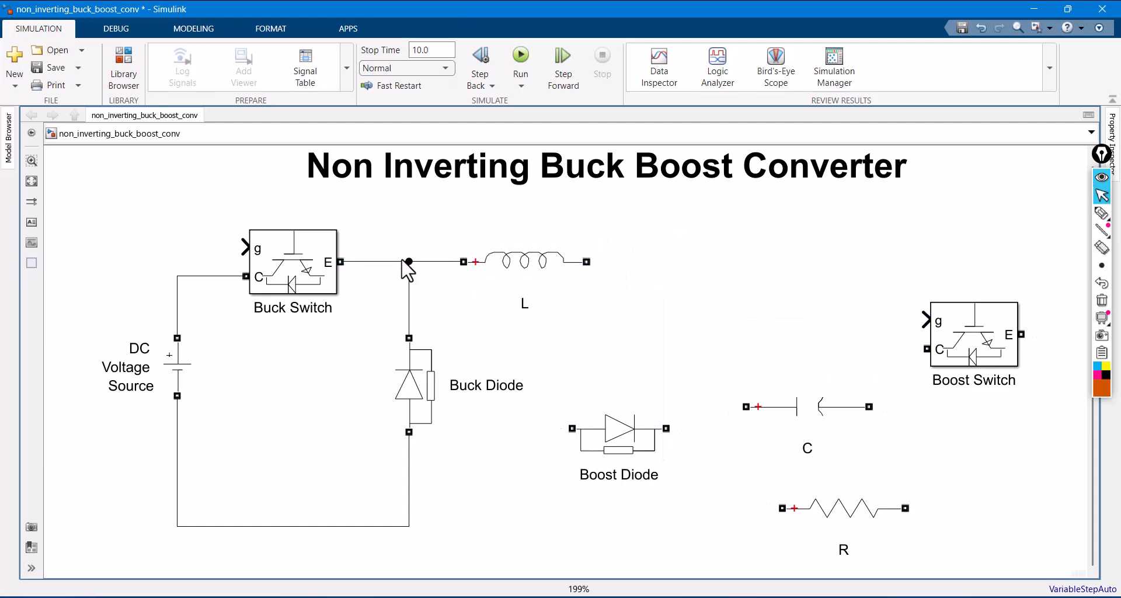
# - Rotate the Boost Switch upright and place it below the free end of L, moving the Boost Diode and C farther right
pyautogui.click(960, 354)
pyautogui.hotkey('ctrl', 'r')
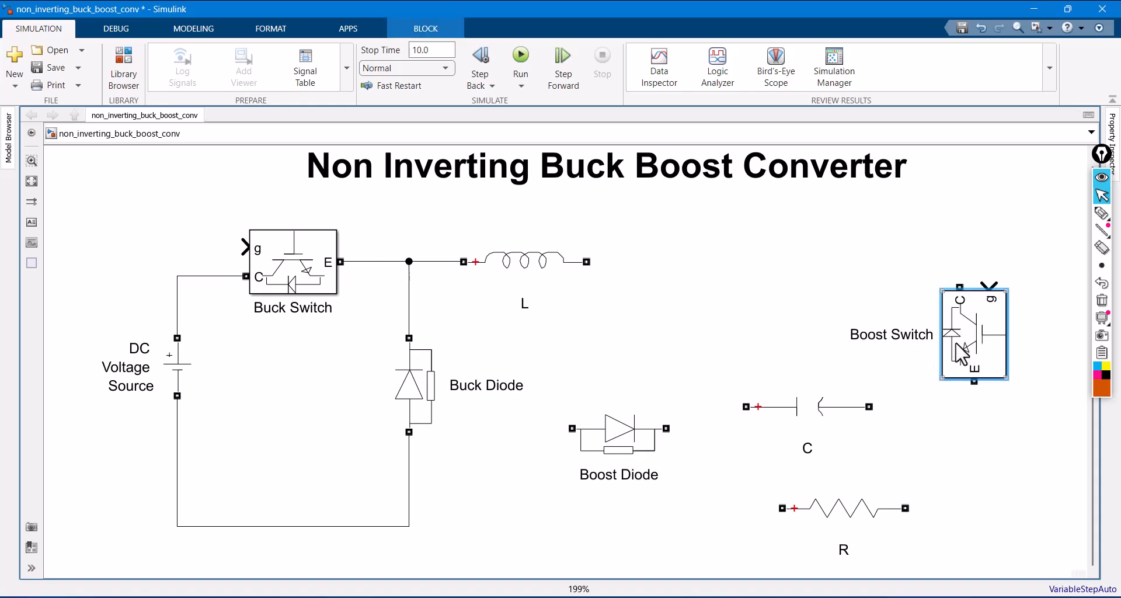
pyautogui.moveTo(642, 457); pyautogui.dragTo(1011, 458)
pyautogui.moveTo(935, 361); pyautogui.dragTo(646, 385)
pyautogui.moveTo(782, 411); pyautogui.dragTo(856, 377)
# - Split the Buck Diode label over two lines
pyautogui.click(494, 399)
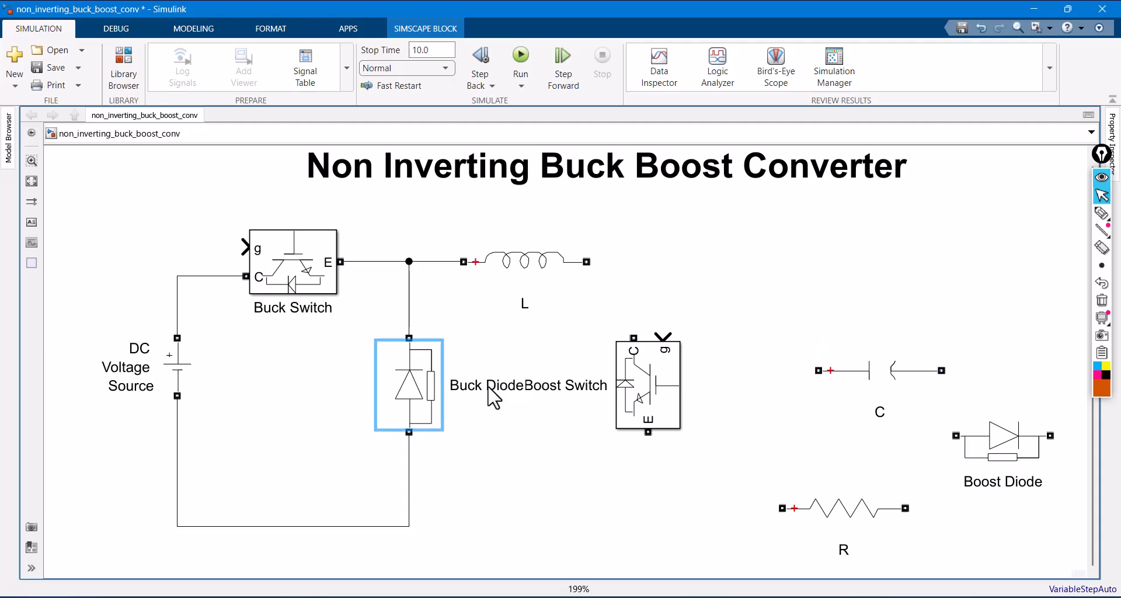
pyautogui.click(494, 399)
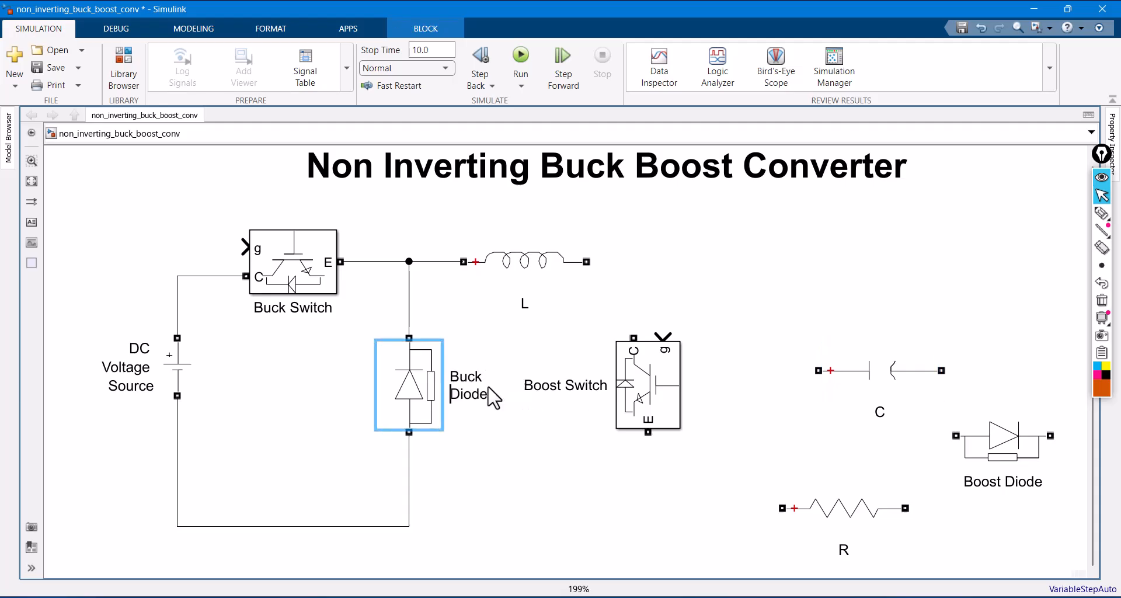
# - Split the Boost Switch label over two lines
pyautogui.click(567, 386)
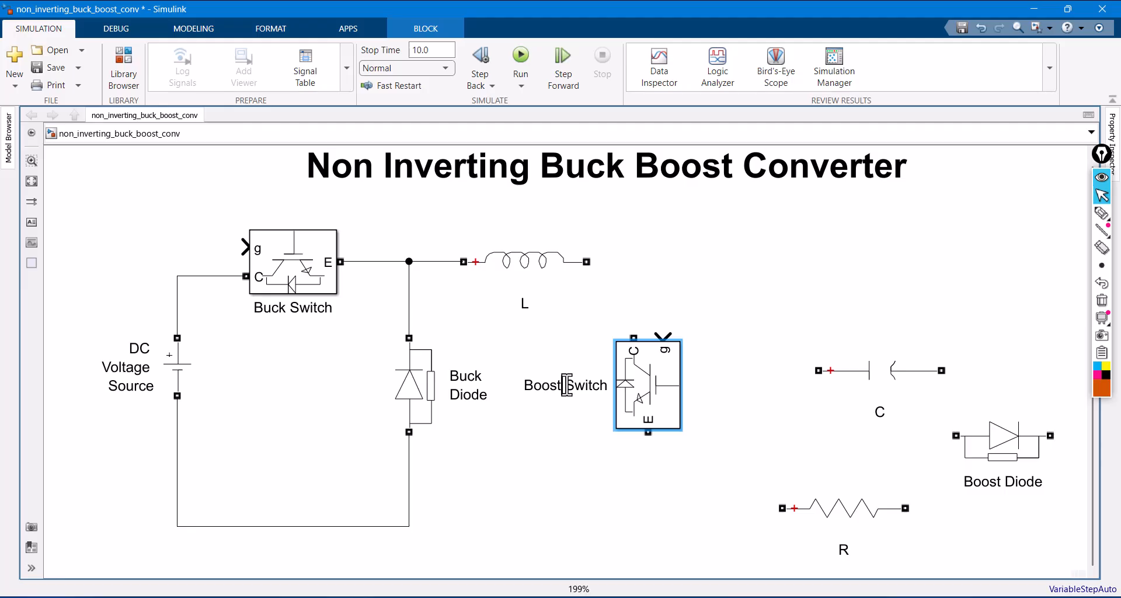
pyautogui.click(567, 386)
pyautogui.press('Return')
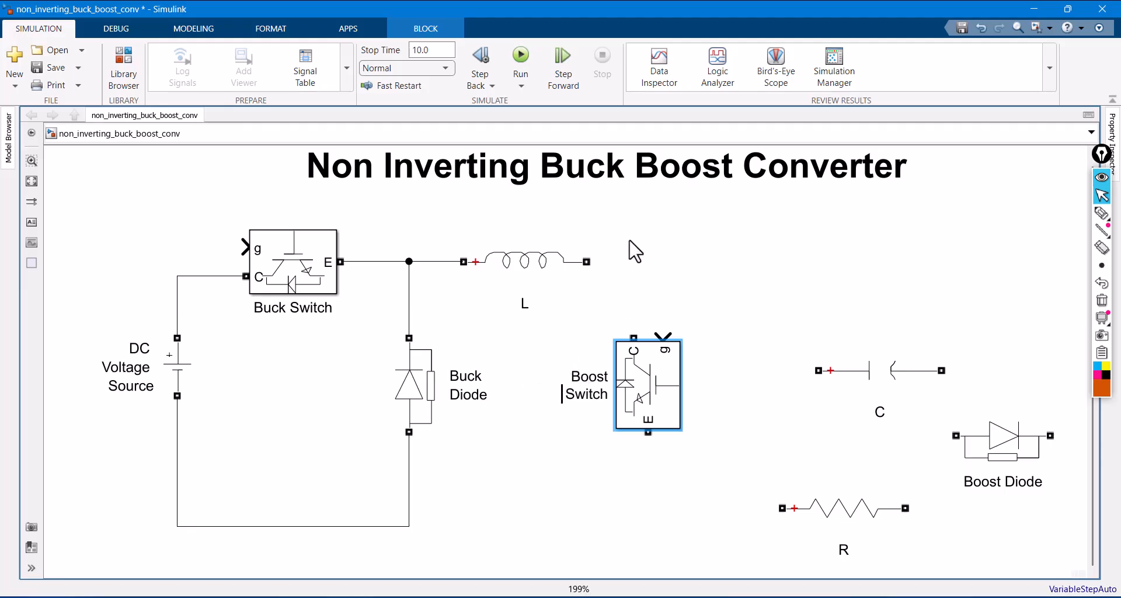
# - Wire the Boost Switch between L's free end (C) and the return line (E), and attach the Boost Diode to the line after L
pyautogui.moveTo(587, 262)
pyautogui.mouseDown()
pyautogui.moveTo(628, 295)
pyautogui.moveTo(634, 349)
pyautogui.mouseUp()
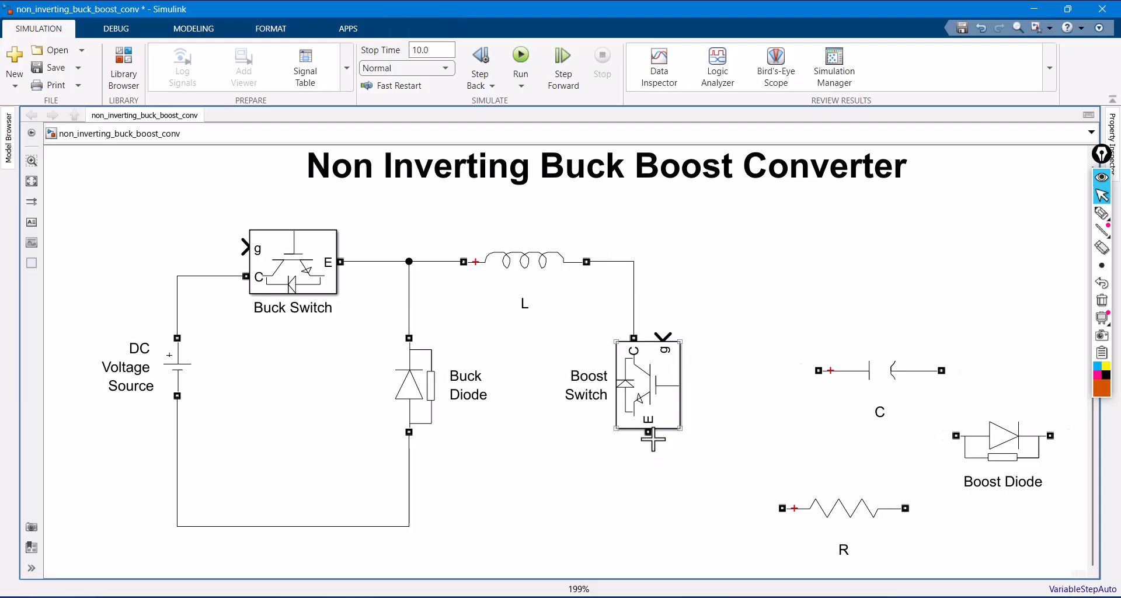
pyautogui.moveTo(648, 433); pyautogui.dragTo(411, 529)
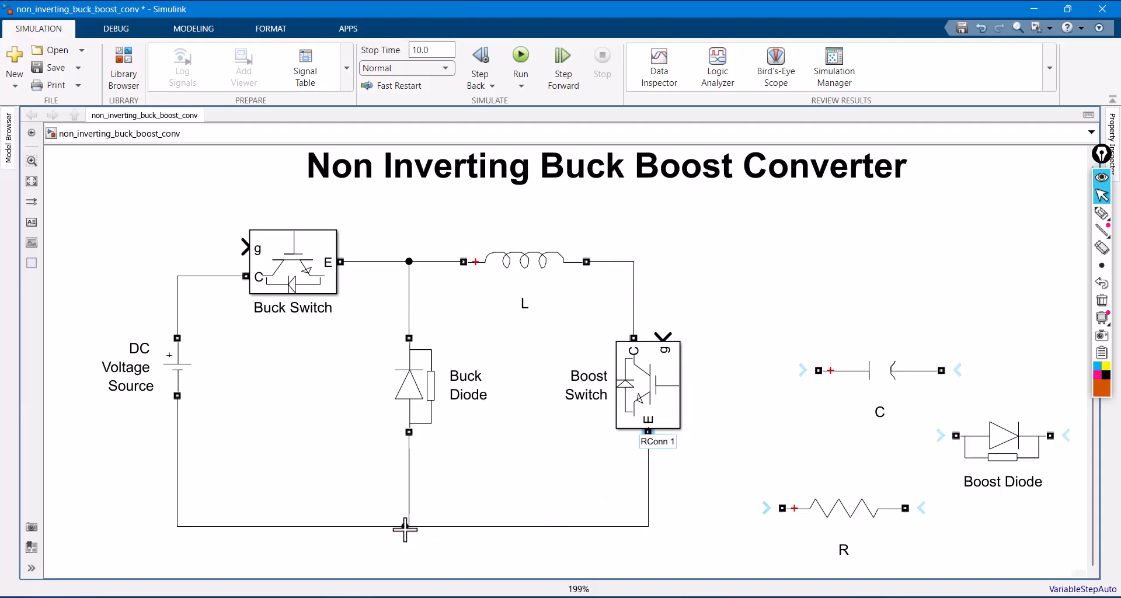
pyautogui.moveTo(631, 391); pyautogui.dragTo(622, 406)
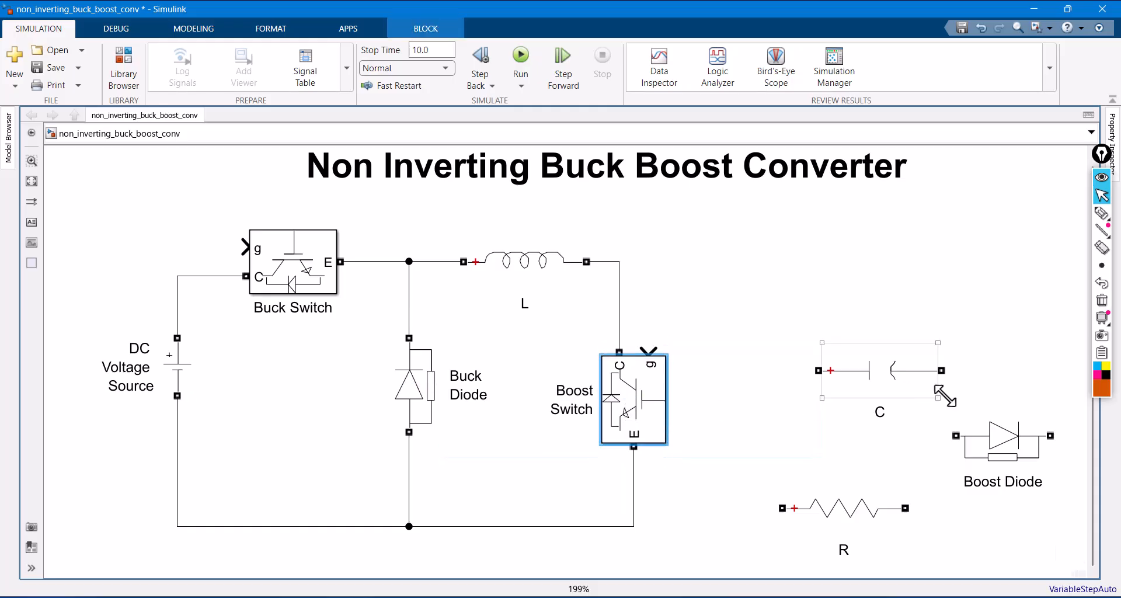
pyautogui.moveTo(993, 444); pyautogui.dragTo(619, 263)
# - Rotate C and R upright and place them beyond the Boost Diode, with C nearer the diode and R farther out
pyautogui.click(850, 371)
pyautogui.hotkey('ctrl', 'r')
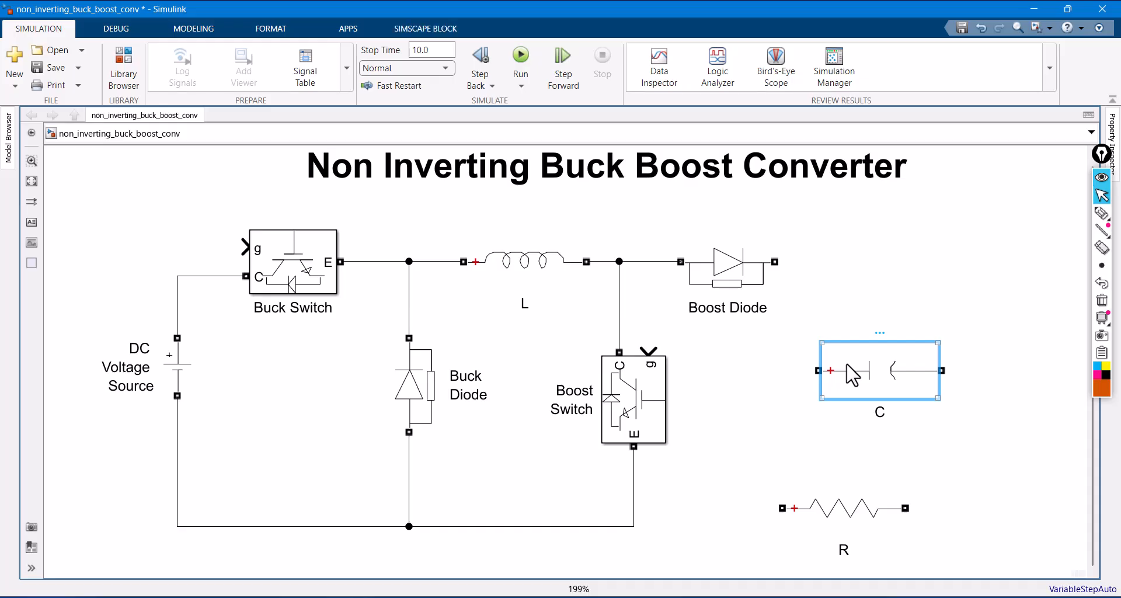
pyautogui.click(850, 511)
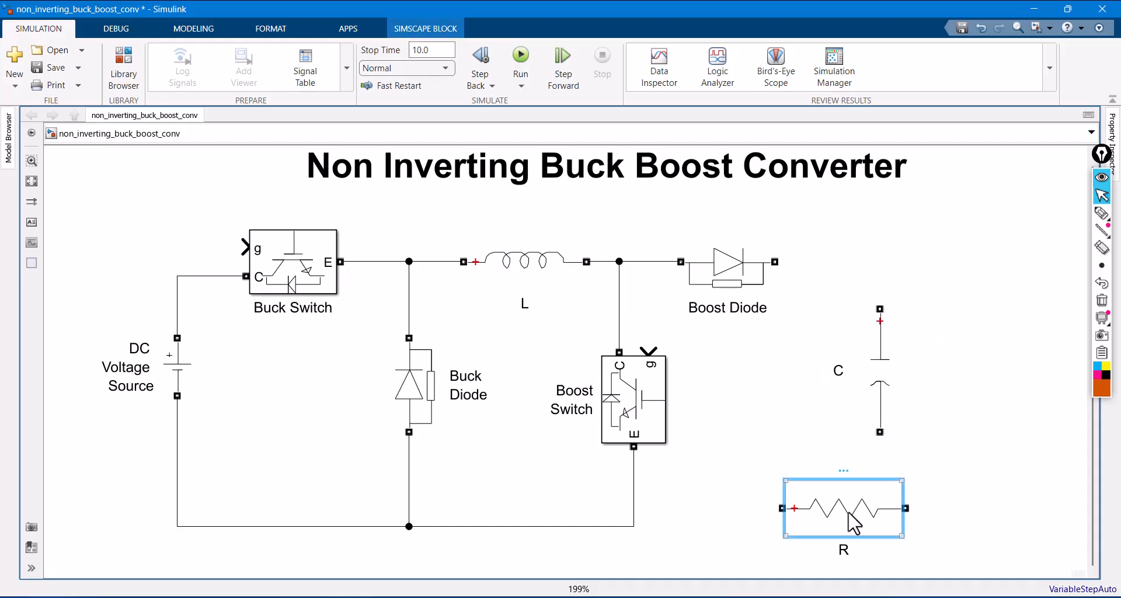
pyautogui.hotkey('ctrl', 'r')
pyautogui.moveTo(894, 391); pyautogui.dragTo(990, 434)
pyautogui.moveTo(847, 503); pyautogui.dragTo(1021, 314)
pyautogui.moveTo(977, 422); pyautogui.dragTo(854, 407)
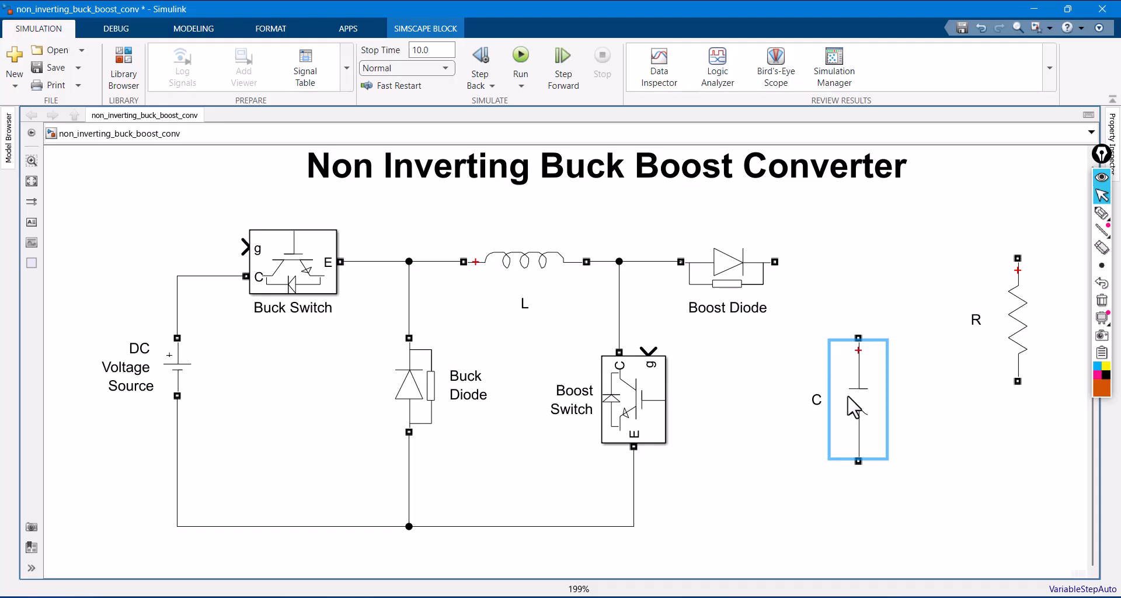
# - Wire C and R in parallel between the Boost Diode's output and the return line, placing them closer together
pyautogui.moveTo(776, 262); pyautogui.dragTo(863, 348)
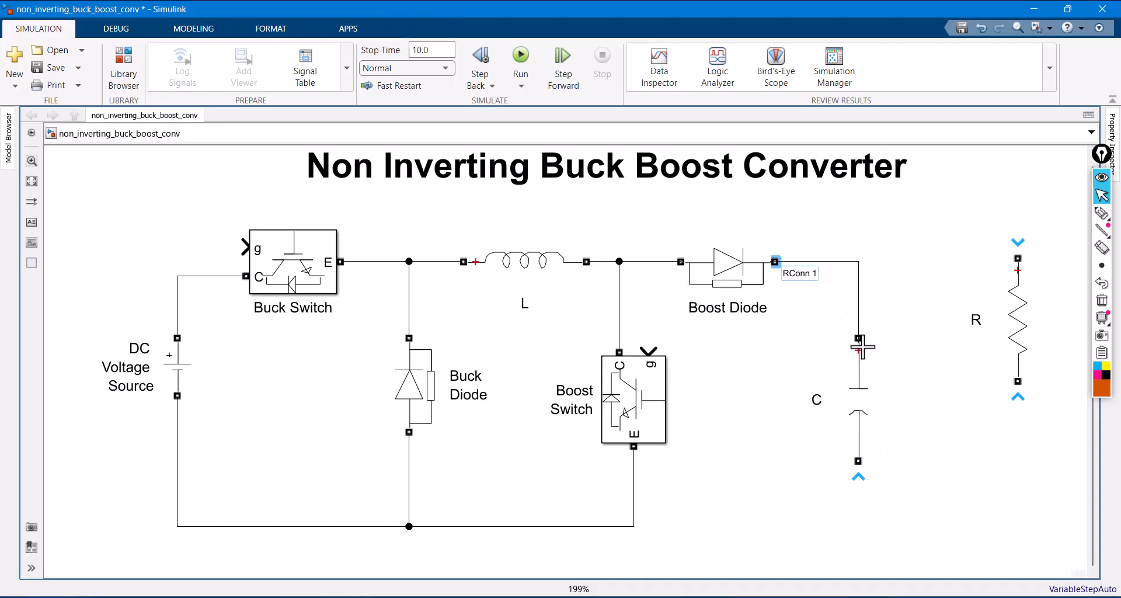
pyautogui.moveTo(859, 461); pyautogui.dragTo(634, 525)
pyautogui.click(846, 405)
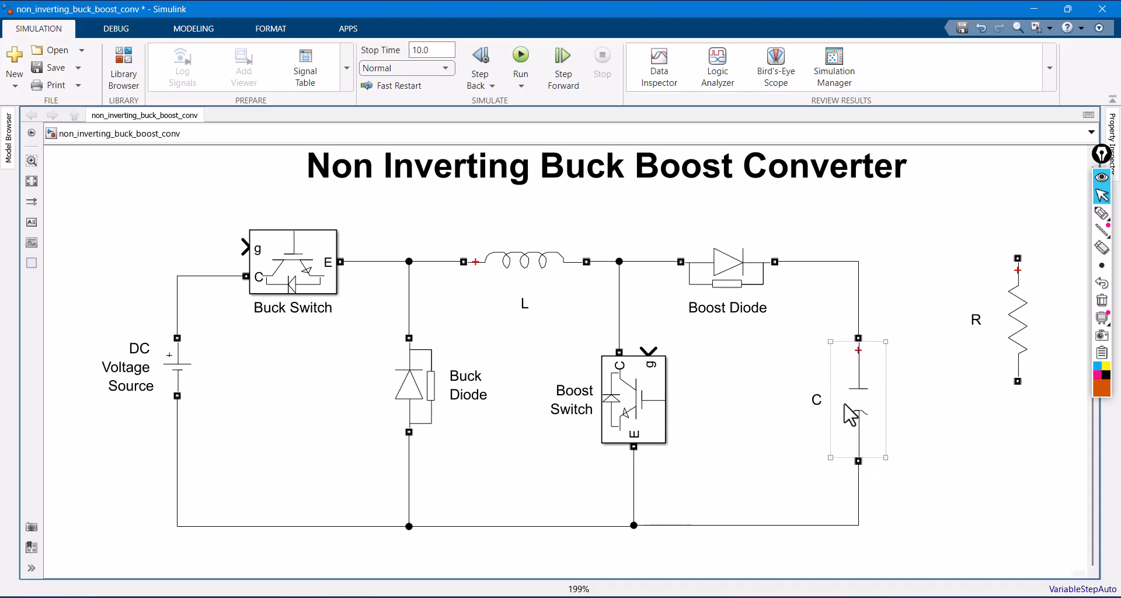
pyautogui.moveTo(849, 415); pyautogui.dragTo(820, 414)
pyautogui.moveTo(1001, 381); pyautogui.dragTo(922, 416)
pyautogui.moveTo(931, 339); pyautogui.dragTo(830, 261)
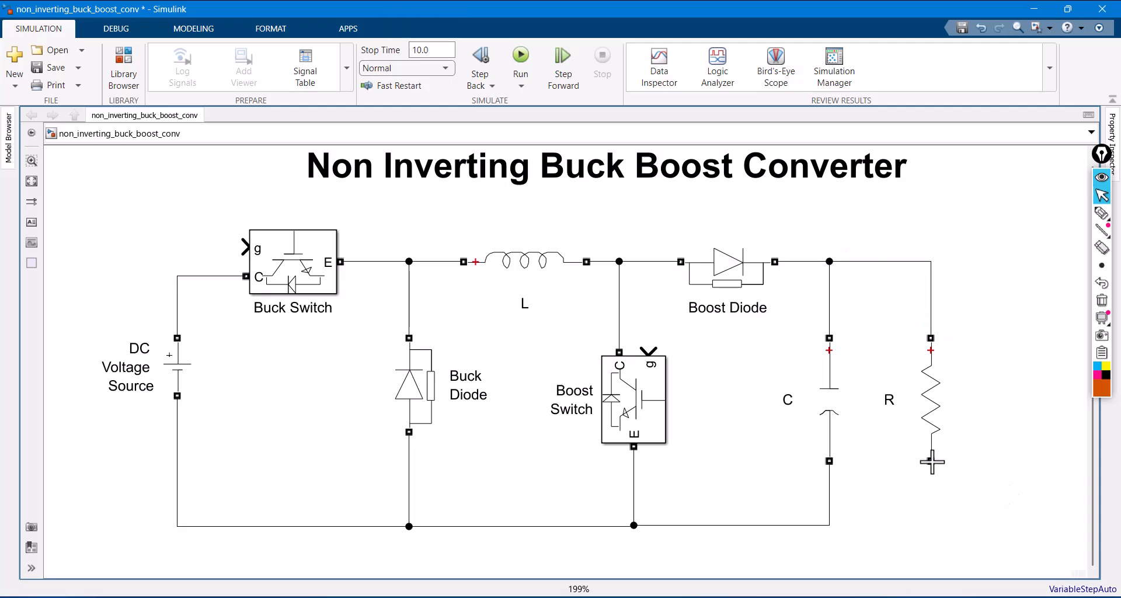
pyautogui.moveTo(931, 461); pyautogui.dragTo(830, 525)
# - Move the DC Voltage Source down its branch and add a Voltage Measurement block named VM1 beside it
pyautogui.moveTo(179, 379); pyautogui.dragTo(178, 416)
pyautogui.doubleClick(303, 384)
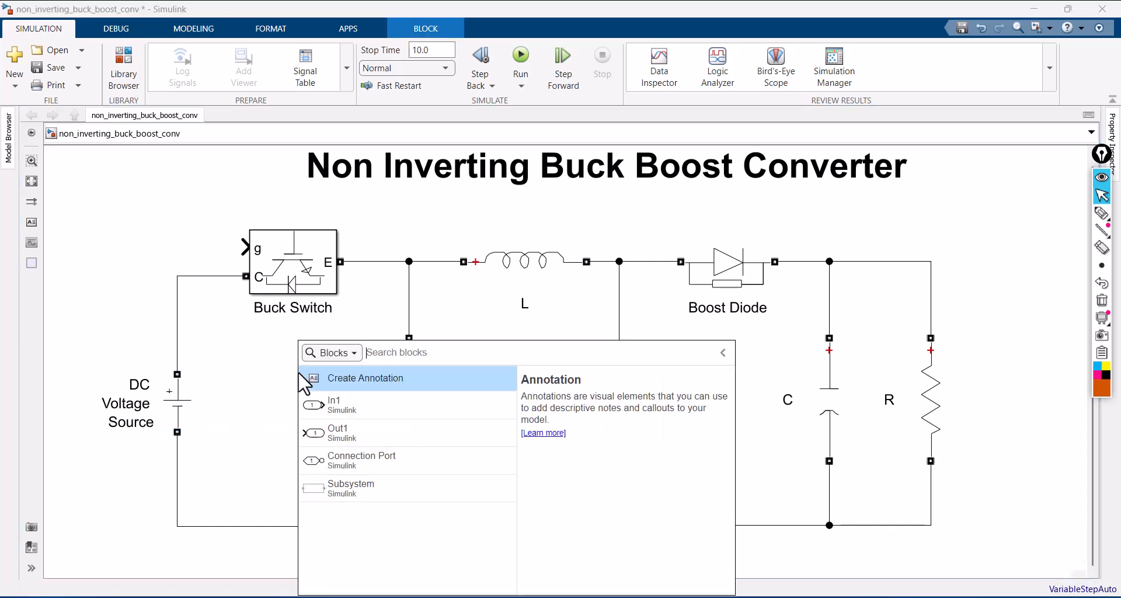
pyautogui.write('volta')
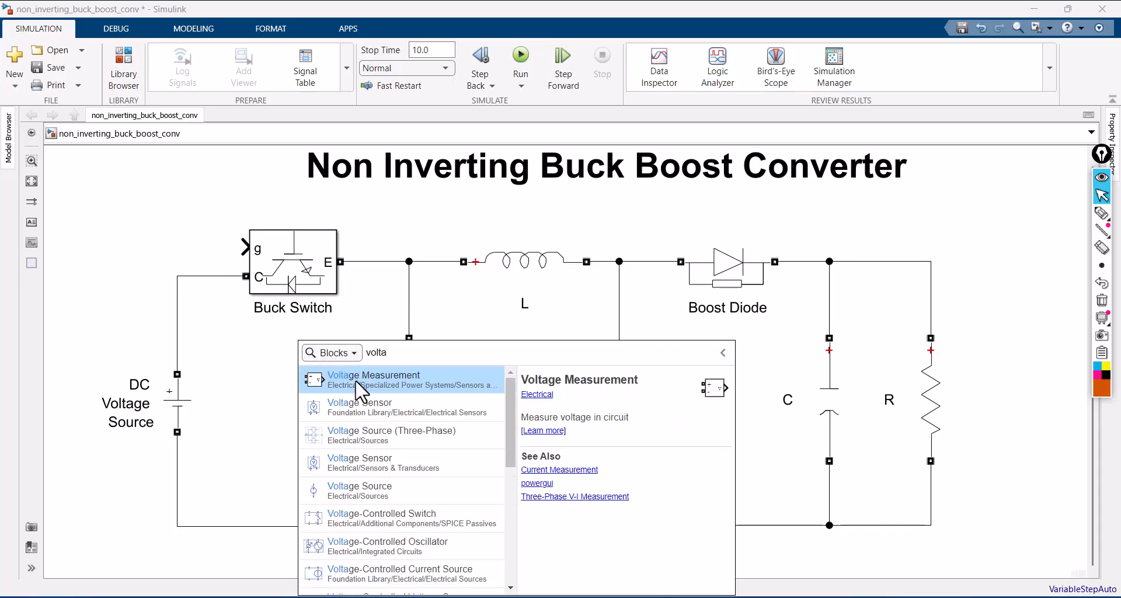
pyautogui.click(355, 380)
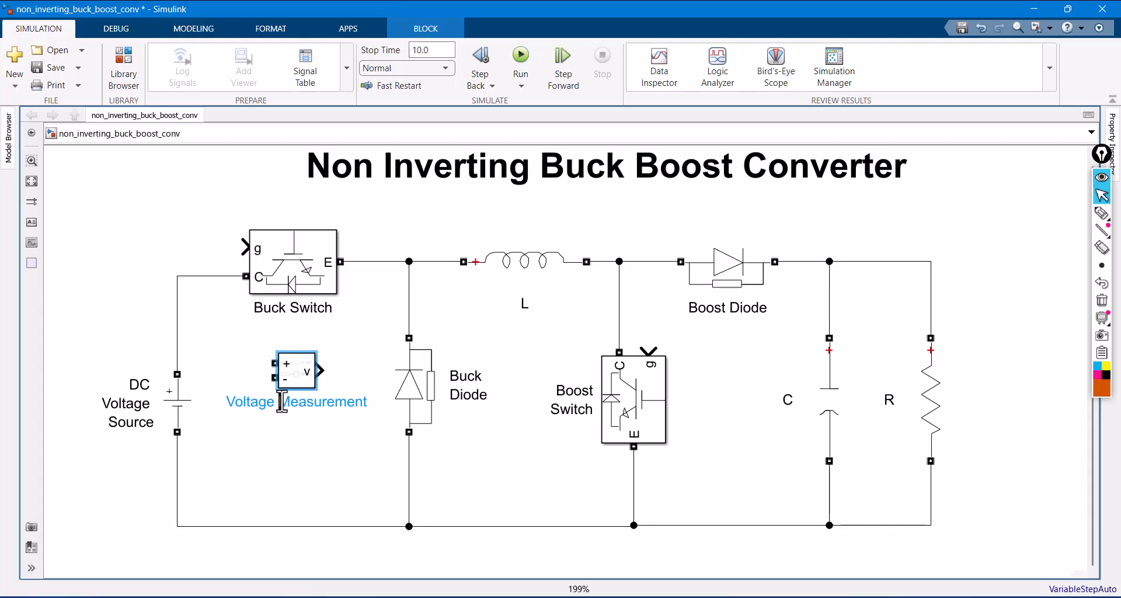
pyautogui.press('BackSpace')
pyautogui.press('BackSpace')
pyautogui.press('BackSpace')
pyautogui.press('BackSpace')
pyautogui.press('BackSpace')
pyautogui.press('BackSpace')
pyautogui.press('BackSpace')
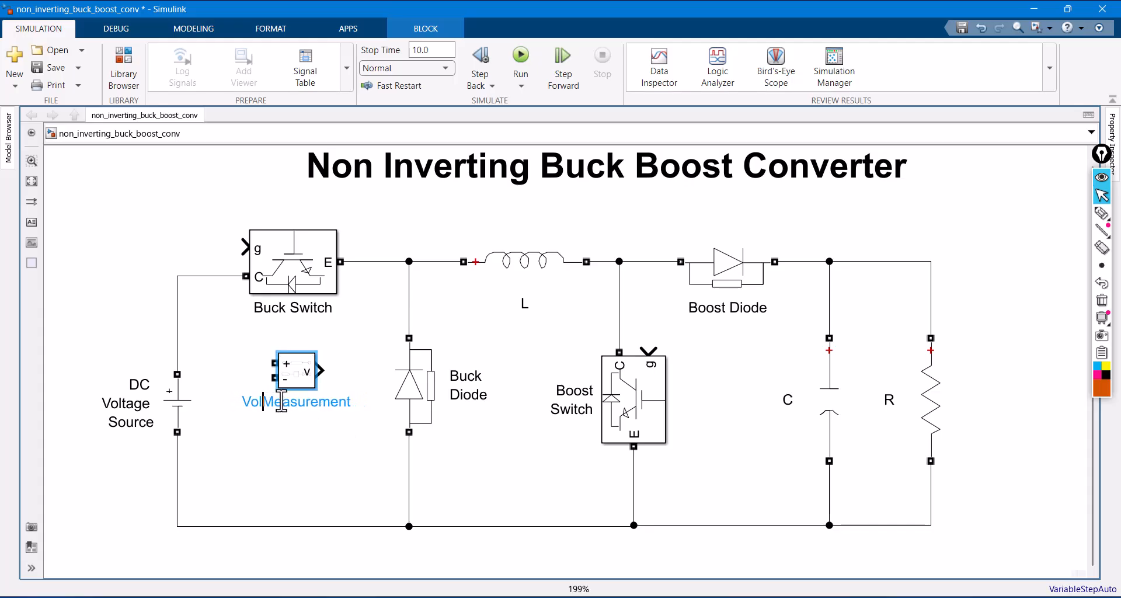
pyautogui.click(346, 403)
pyautogui.press('BackSpace')
pyautogui.press('BackSpace')
pyautogui.press('BackSpace')
pyautogui.press('BackSpace')
pyautogui.press('BackSpace')
pyautogui.press('BackSpace')
pyautogui.press('BackSpace')
pyautogui.press('BackSpace')
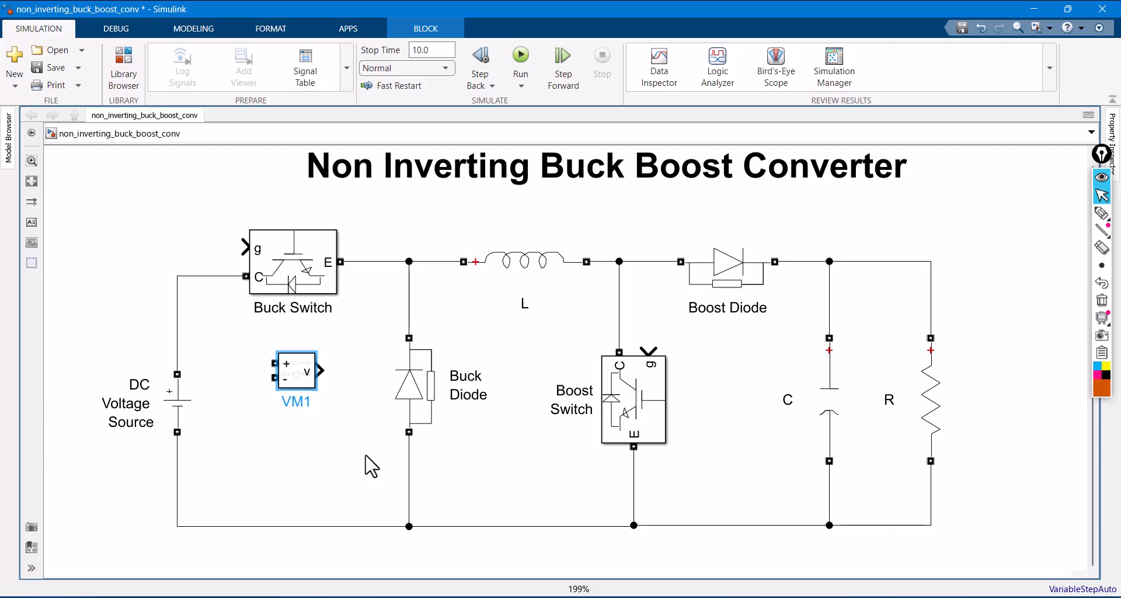
# - Wire VM1's positive and negative inputs across the DC Voltage Source, with the positive branch point raised along the source line
pyautogui.moveTo(274, 363); pyautogui.dragTo(177, 324)
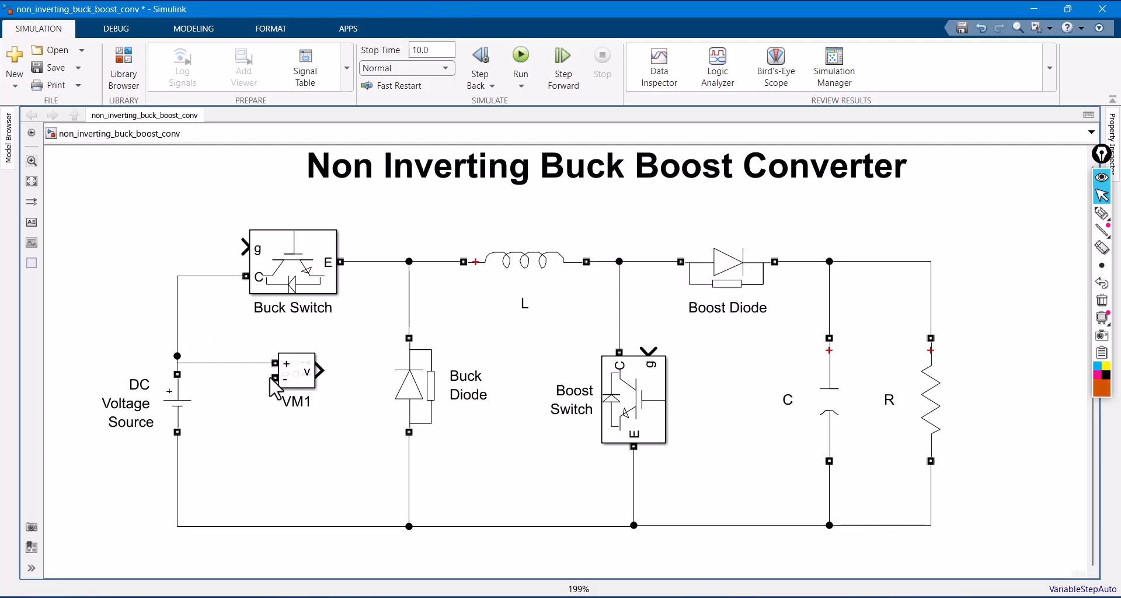
pyautogui.moveTo(275, 378); pyautogui.dragTo(177, 471)
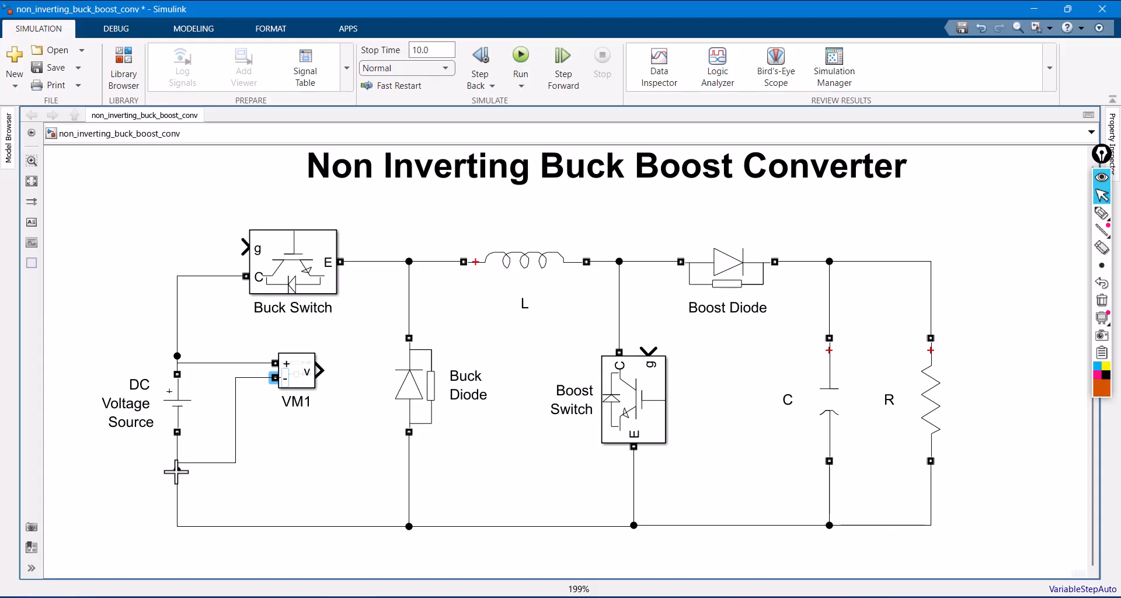
pyautogui.moveTo(201, 363); pyautogui.dragTo(208, 321)
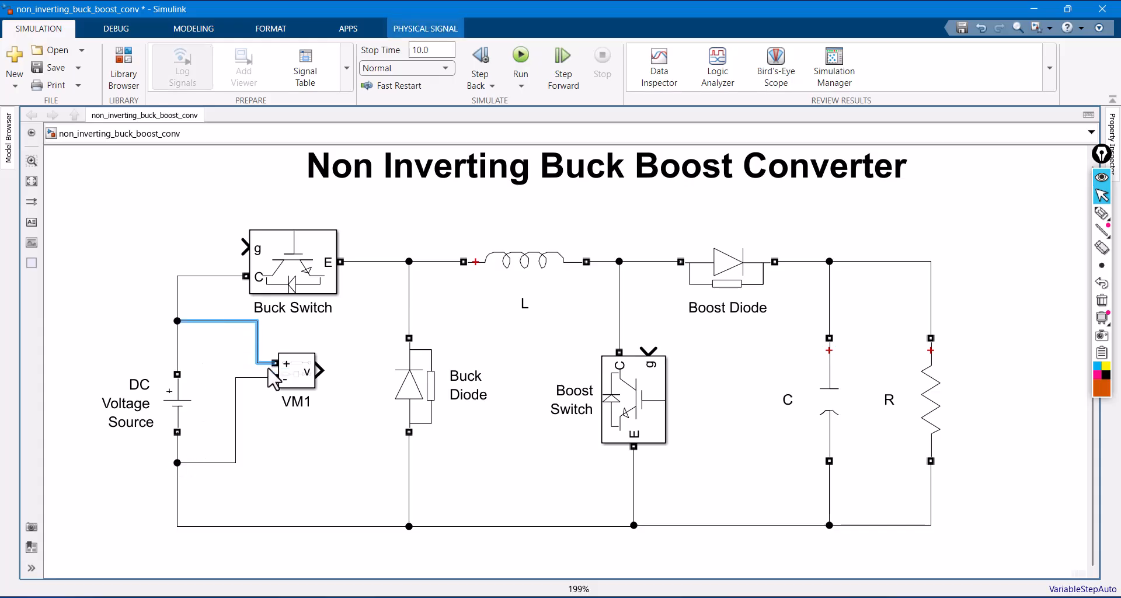
# - Copy VM1 as VM2 beside R, wire it across R, and reroute both of its connection lines clear of the resistor
pyautogui.moveTo(287, 375)
pyautogui.mouseDown()
pyautogui.moveTo(270, 409)
pyautogui.moveTo(310, 397)
pyautogui.moveTo(993, 403)
pyautogui.moveTo(930, 293)
pyautogui.mouseUp()
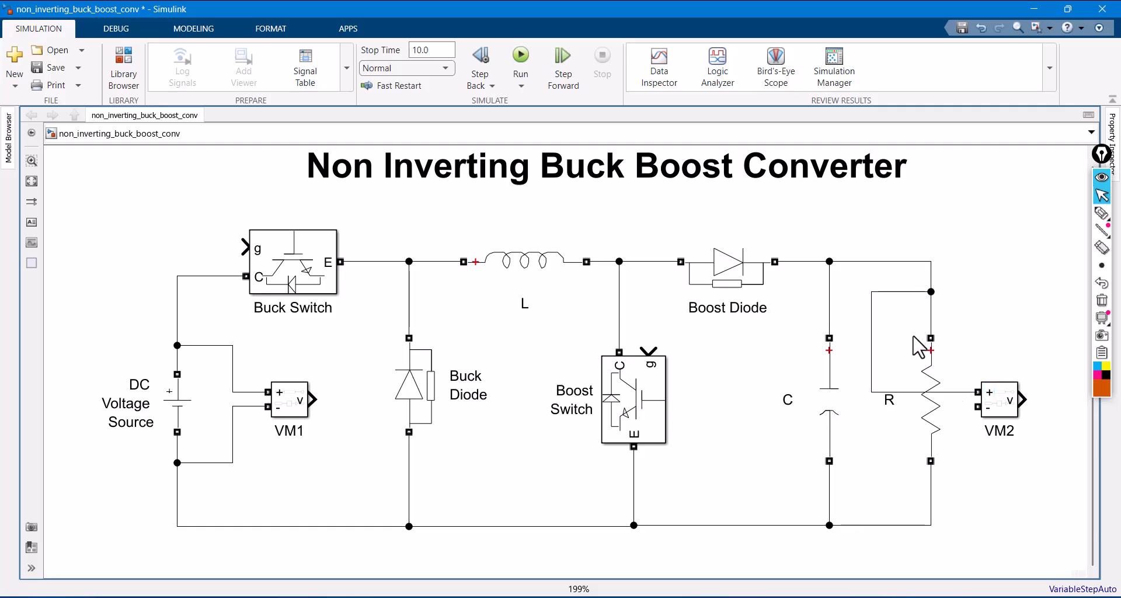
pyautogui.moveTo(876, 361); pyautogui.dragTo(968, 351)
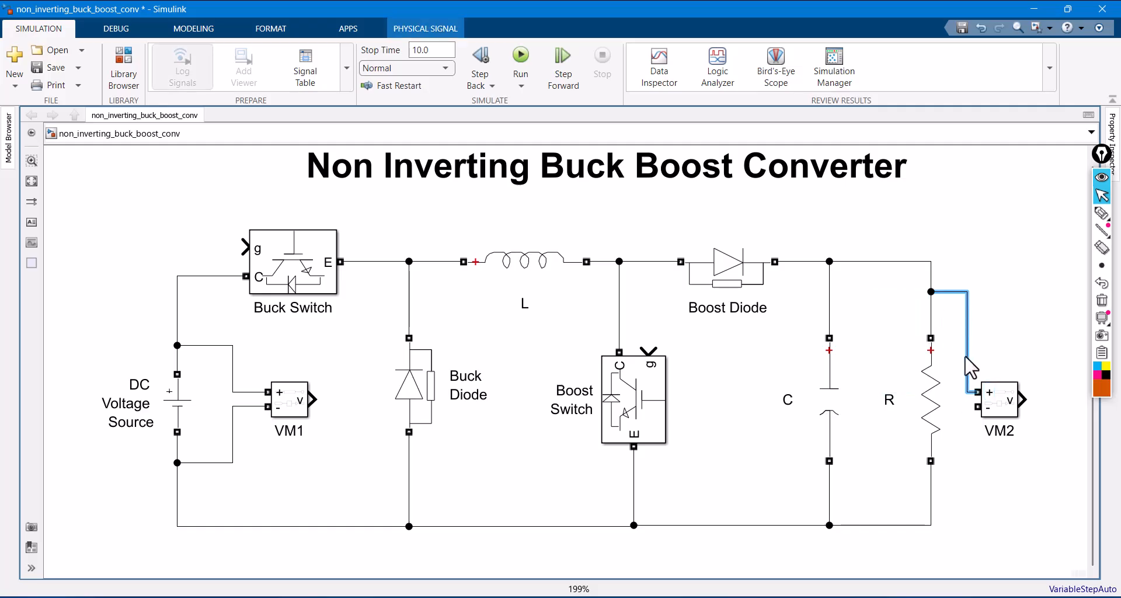
pyautogui.moveTo(978, 409); pyautogui.dragTo(930, 514)
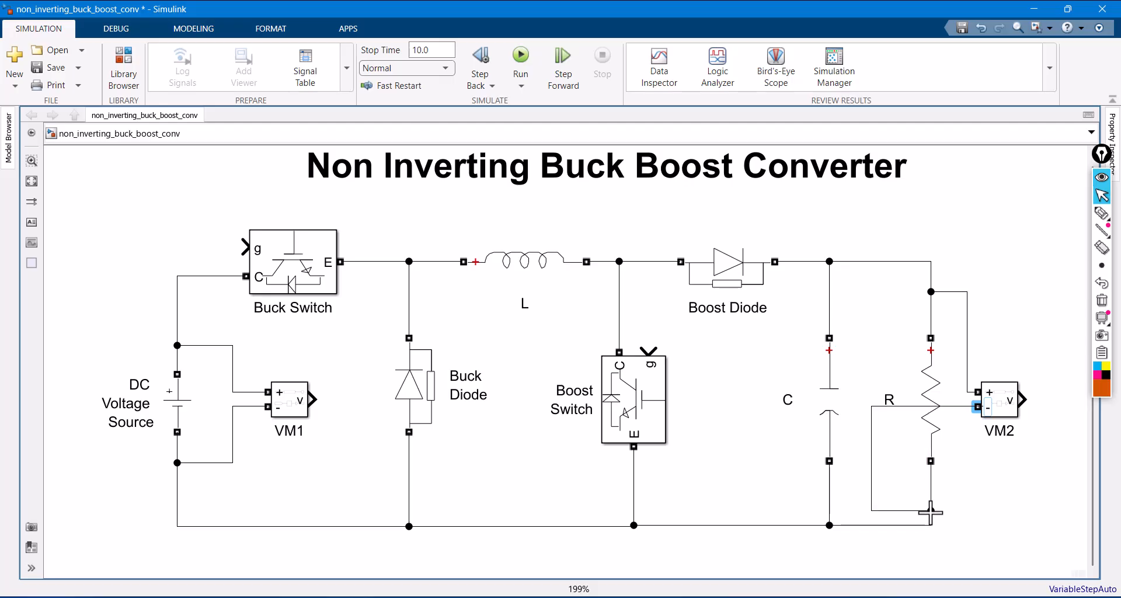
pyautogui.click(877, 476)
pyautogui.moveTo(882, 485); pyautogui.dragTo(969, 496)
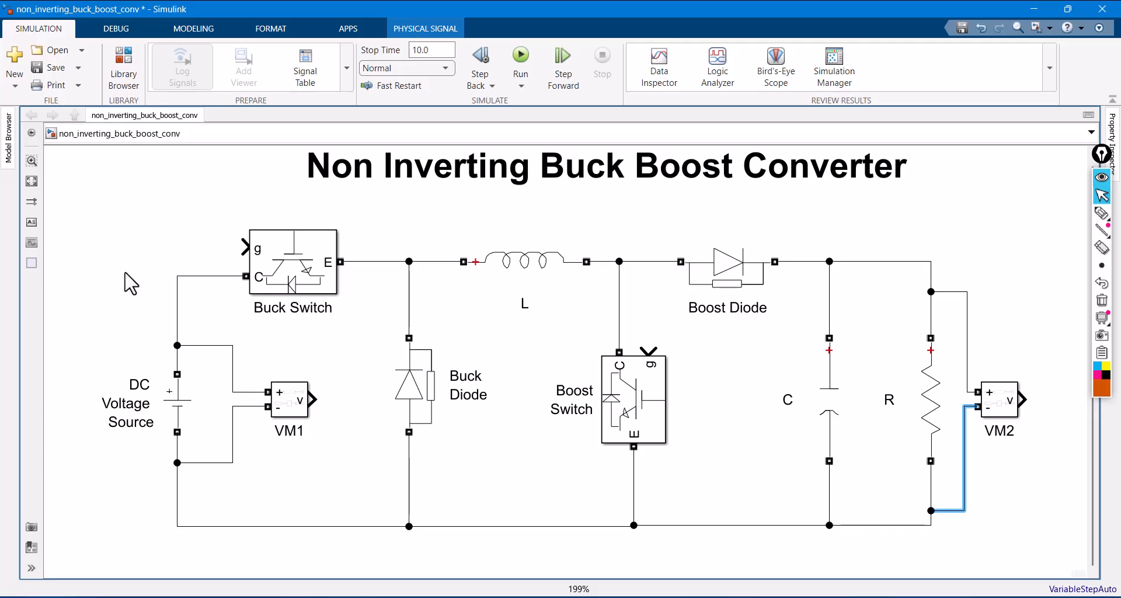
# - Add a Simulink Scope block beyond VM2 and connect the VM1 and VM2 outputs to its two inputs
pyautogui.doubleClick(981, 257)
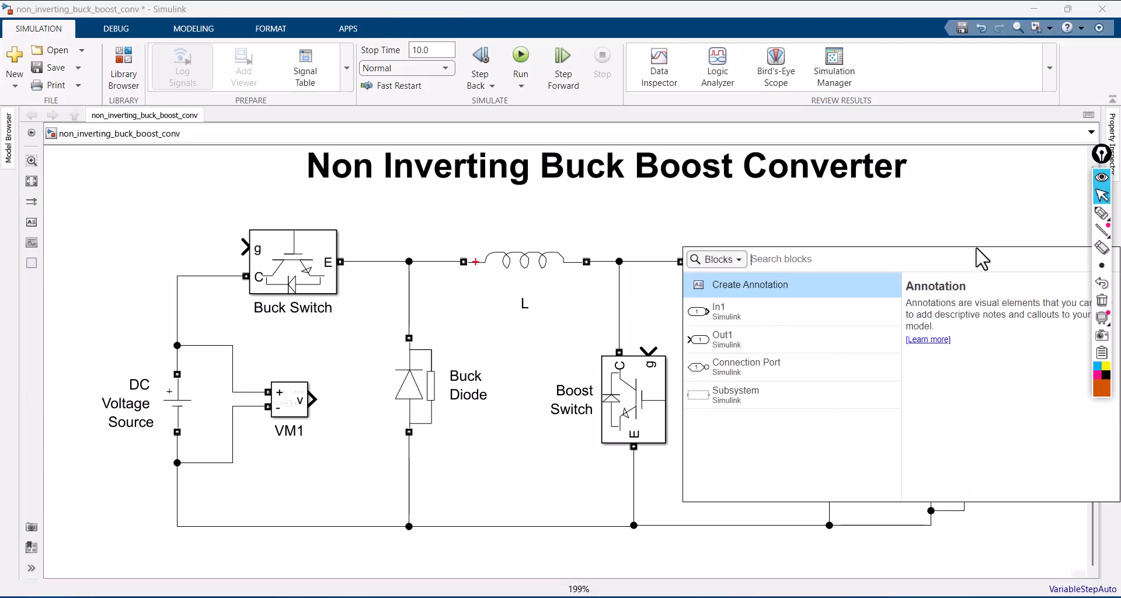
pyautogui.write('scop')
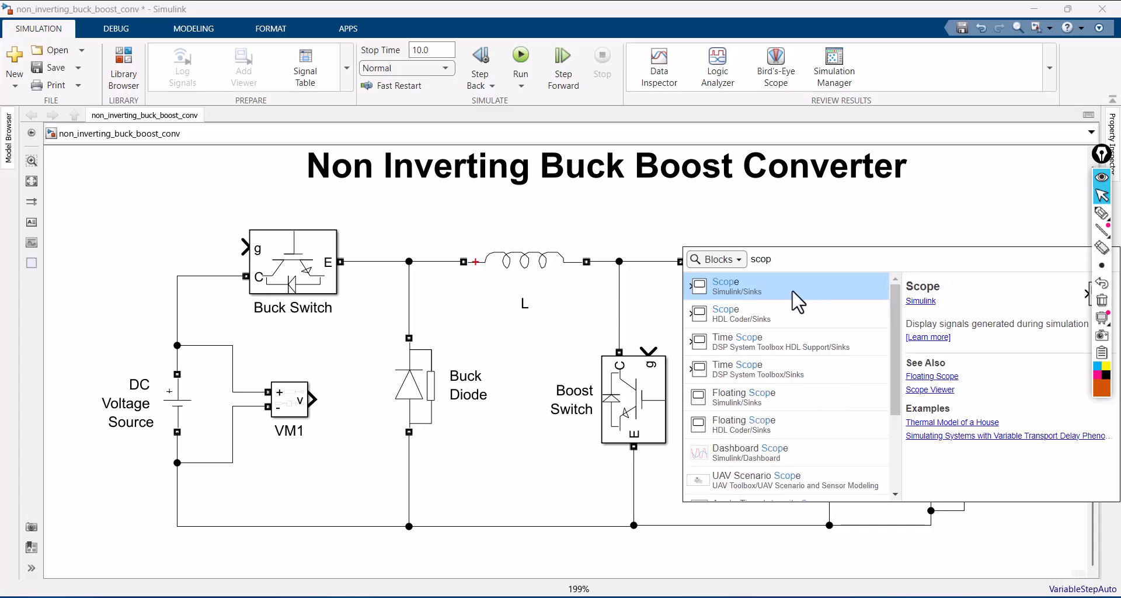
pyautogui.click(796, 289)
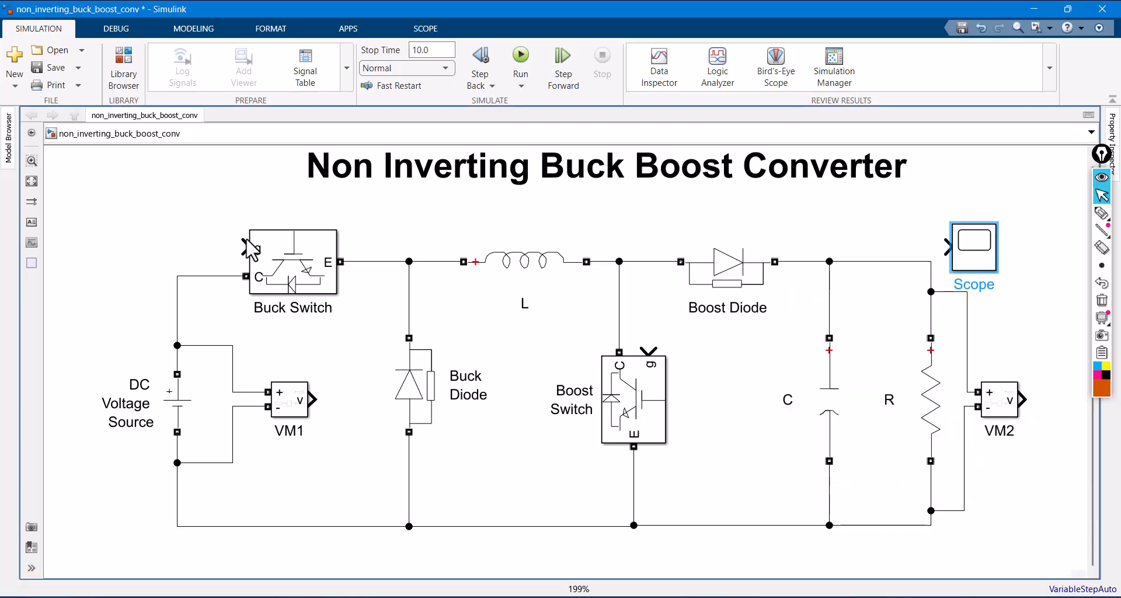
pyautogui.scroll(-1, 199, 229)
pyautogui.moveTo(902, 248)
pyautogui.mouseDown()
pyautogui.moveTo(911, 328)
pyautogui.moveTo(1008, 347)
pyautogui.moveTo(1005, 377)
pyautogui.moveTo(695, 318)
pyautogui.moveTo(295, 382)
pyautogui.mouseUp()
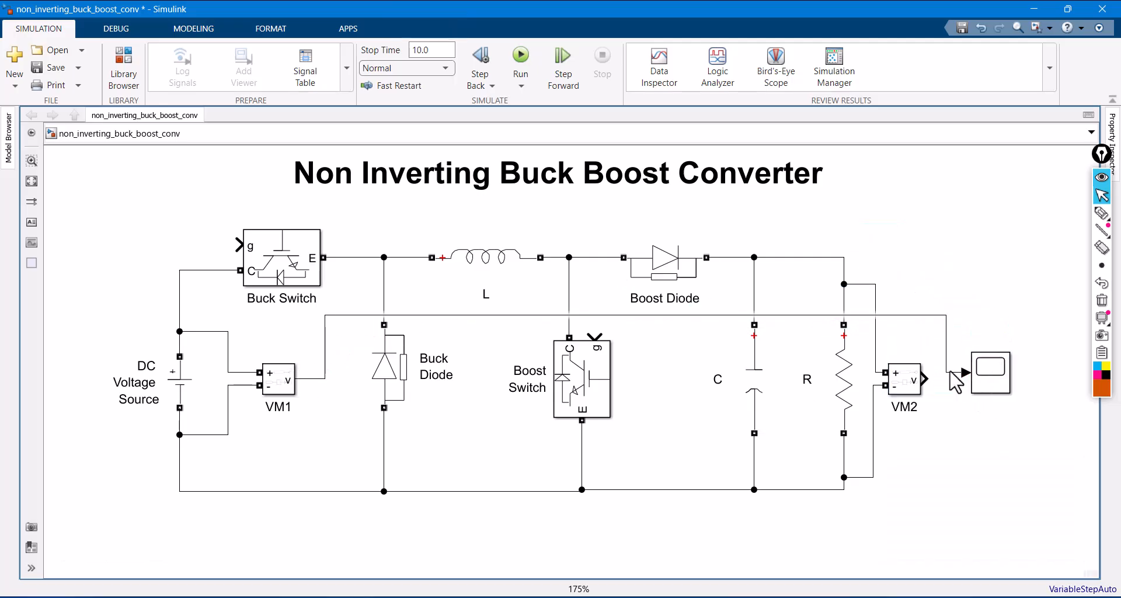
pyautogui.moveTo(954, 387); pyautogui.dragTo(976, 387)
pyautogui.click(995, 385)
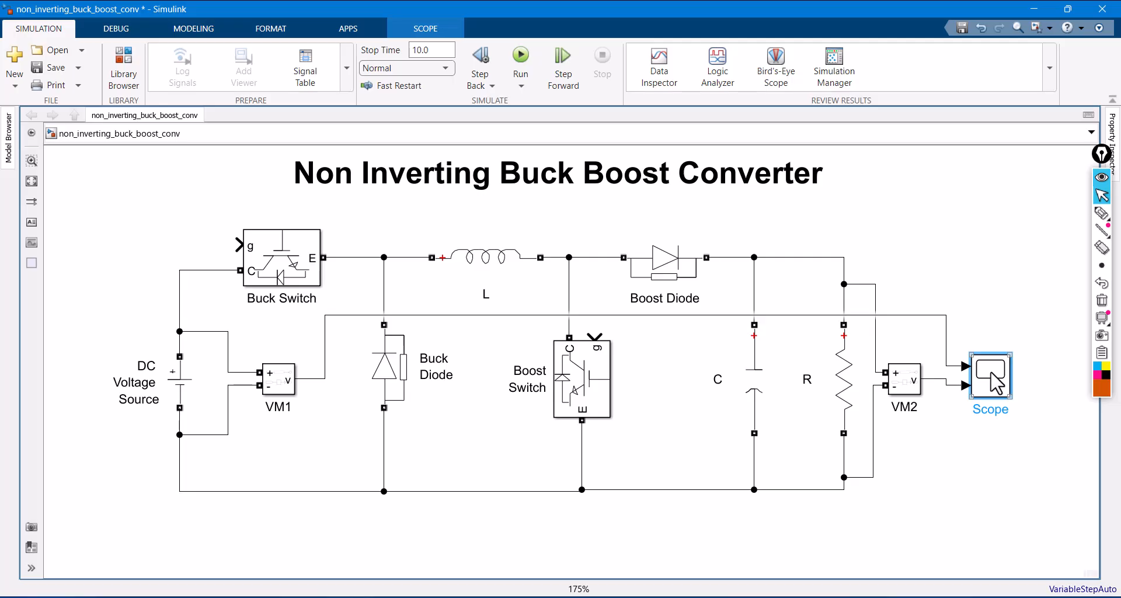
# - Open the Scope's style settings and choose a white figure color, white axes background and black axes foreground
pyautogui.doubleClick(995, 383)
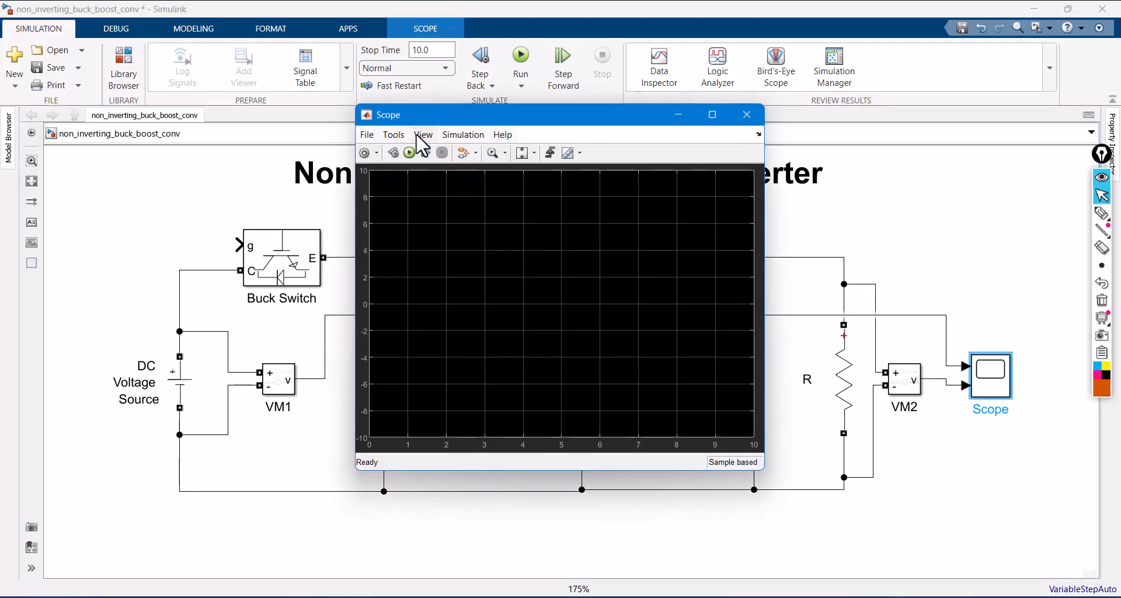
pyautogui.click(423, 135)
pyautogui.click(429, 173)
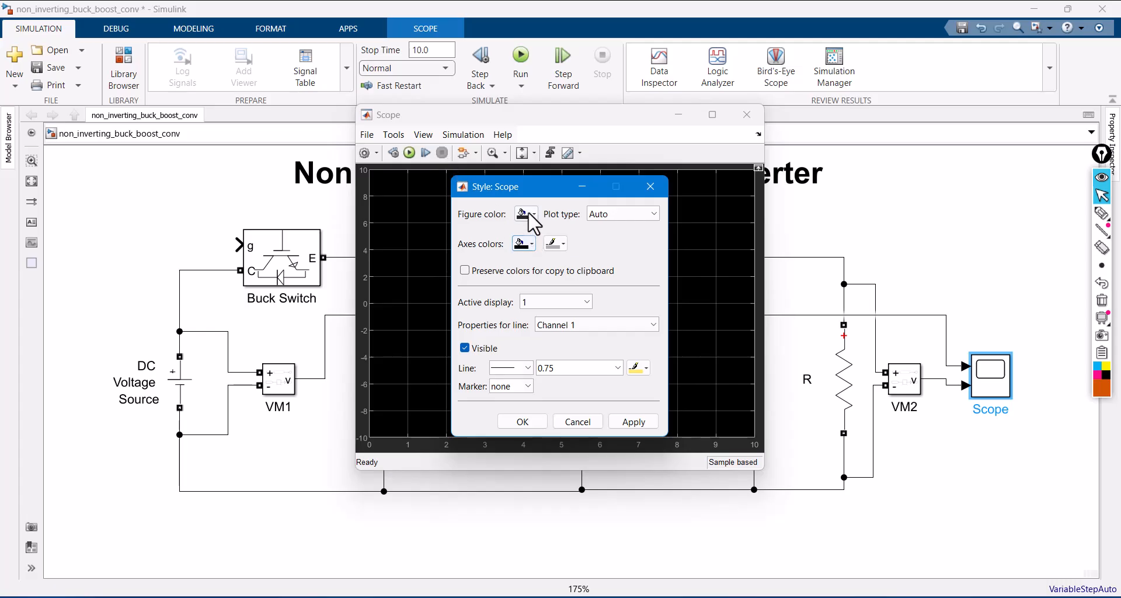
pyautogui.click(527, 214)
pyautogui.click(537, 231)
pyautogui.click(529, 244)
pyautogui.click(537, 263)
pyautogui.click(555, 244)
pyautogui.click(554, 262)
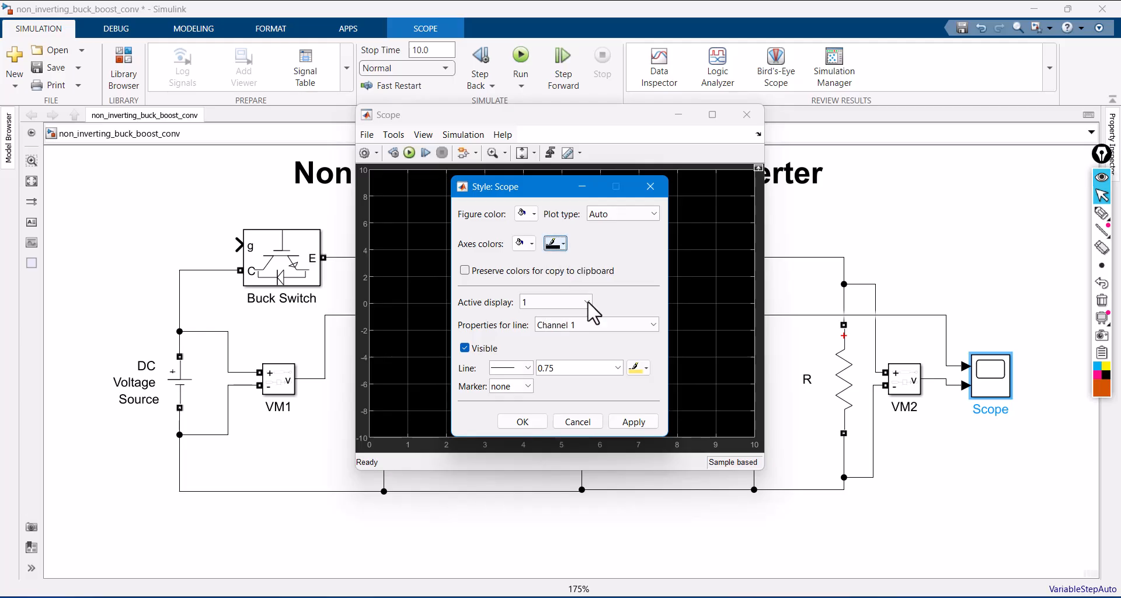
# - Set the Scope's Channel 1 line to width 3.0 in black and apply the style
pyautogui.click(607, 327)
pyautogui.click(607, 329)
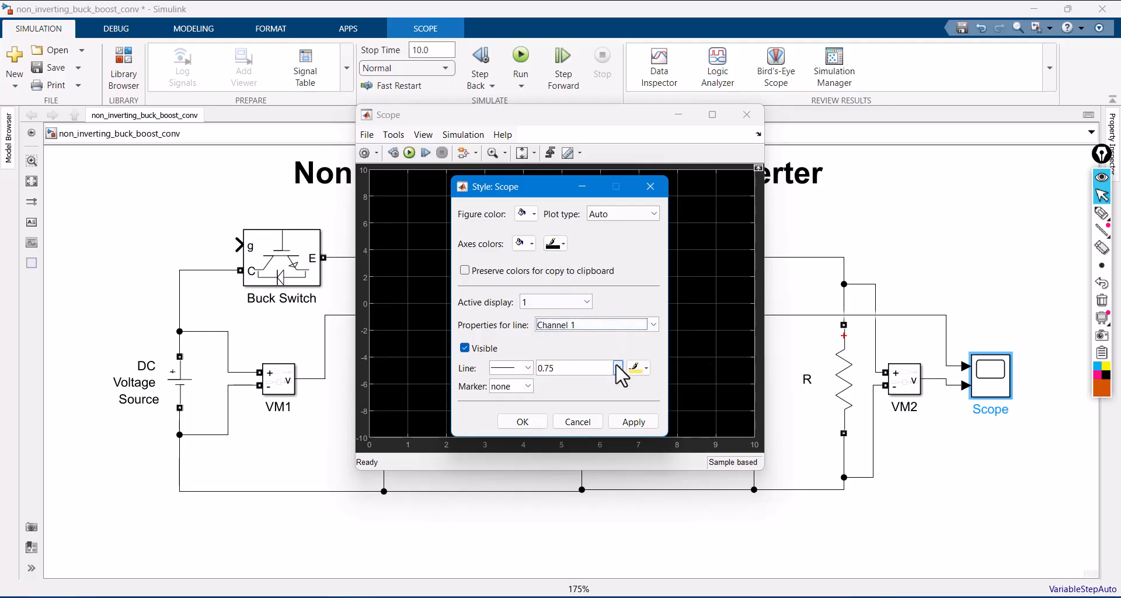
pyautogui.click(618, 368)
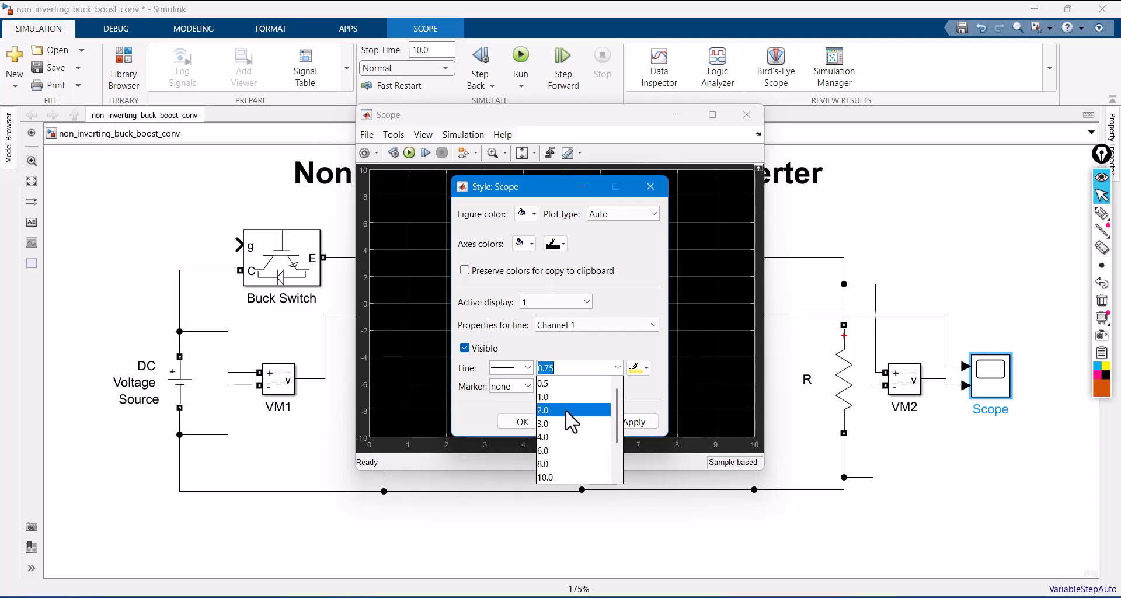
pyautogui.click(565, 423)
pyautogui.click(639, 368)
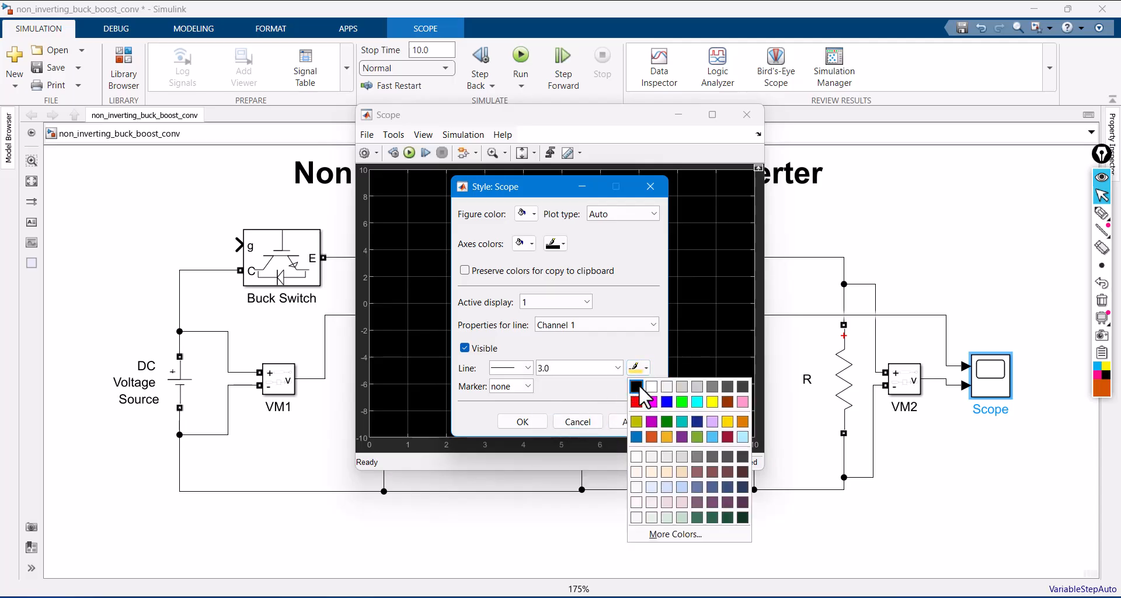
pyautogui.click(638, 387)
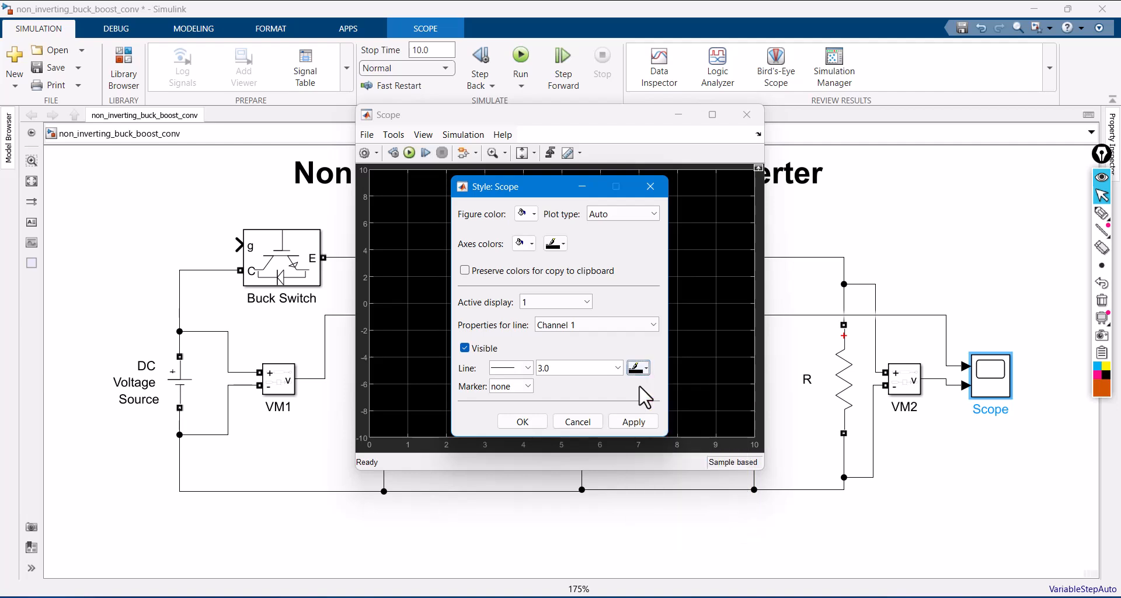
pyautogui.click(633, 421)
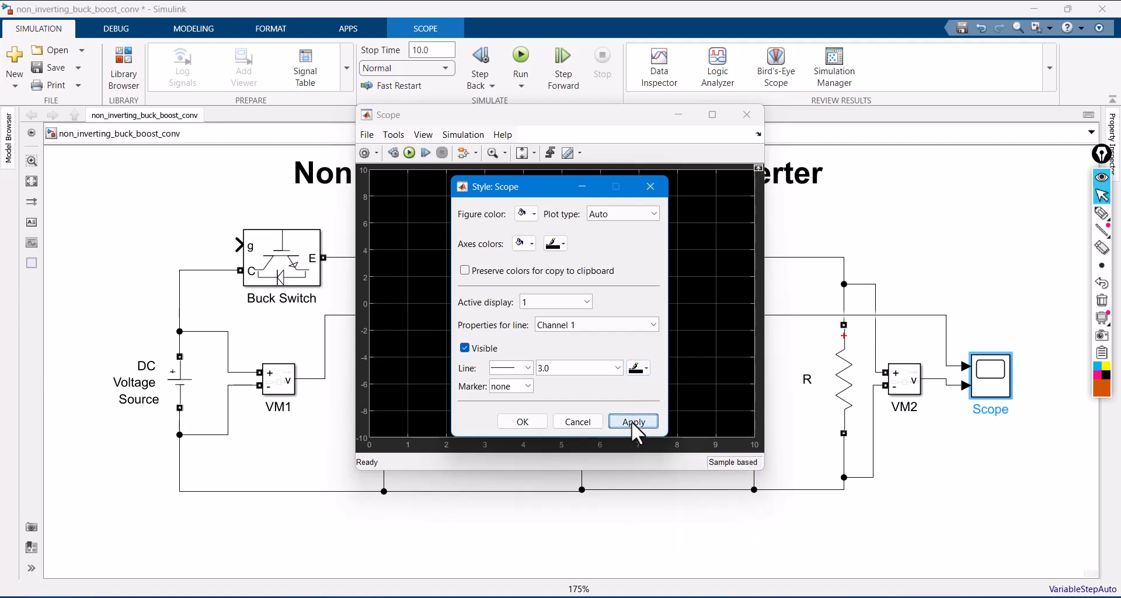
# - Set the Scope's Channel 2 line to width 3.0 in red, apply the style, and close the Scope window
pyautogui.click(613, 324)
pyautogui.click(600, 353)
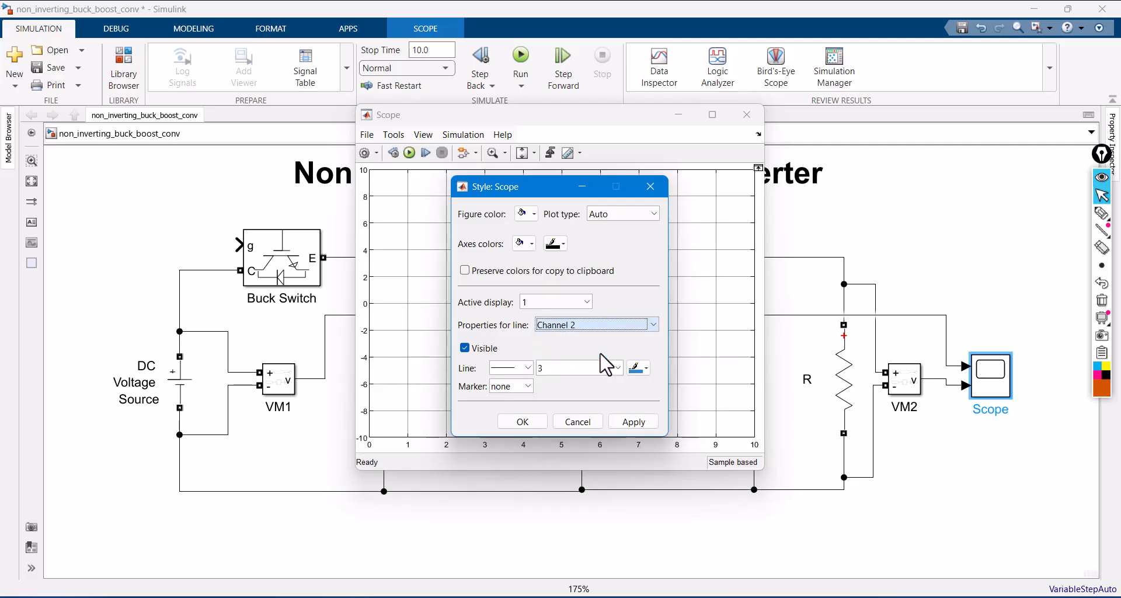
pyautogui.click(618, 367)
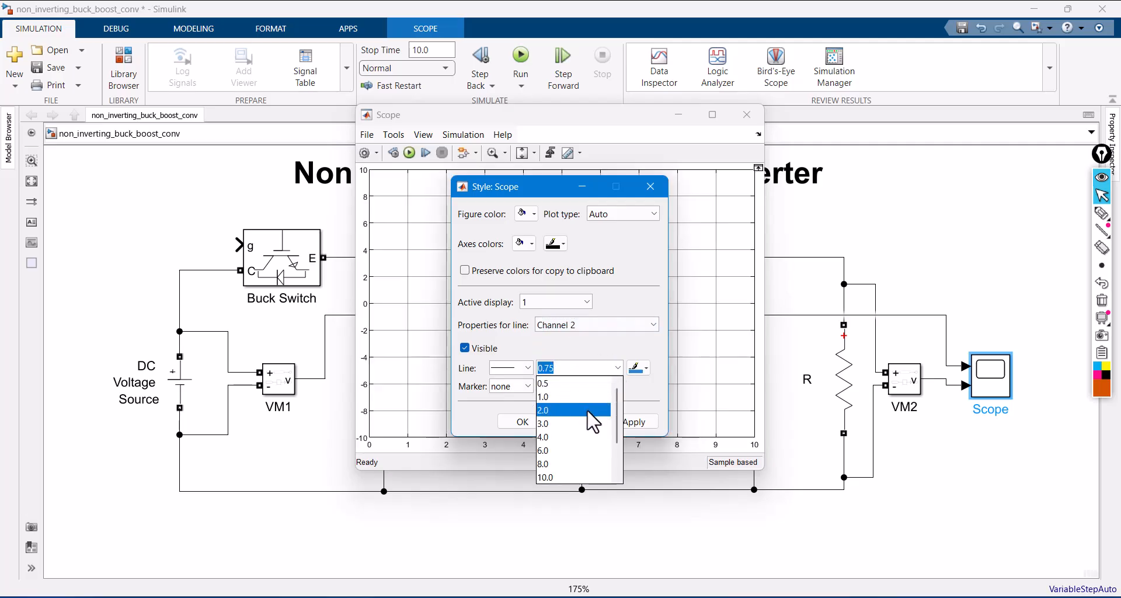
pyautogui.click(583, 423)
pyautogui.click(641, 368)
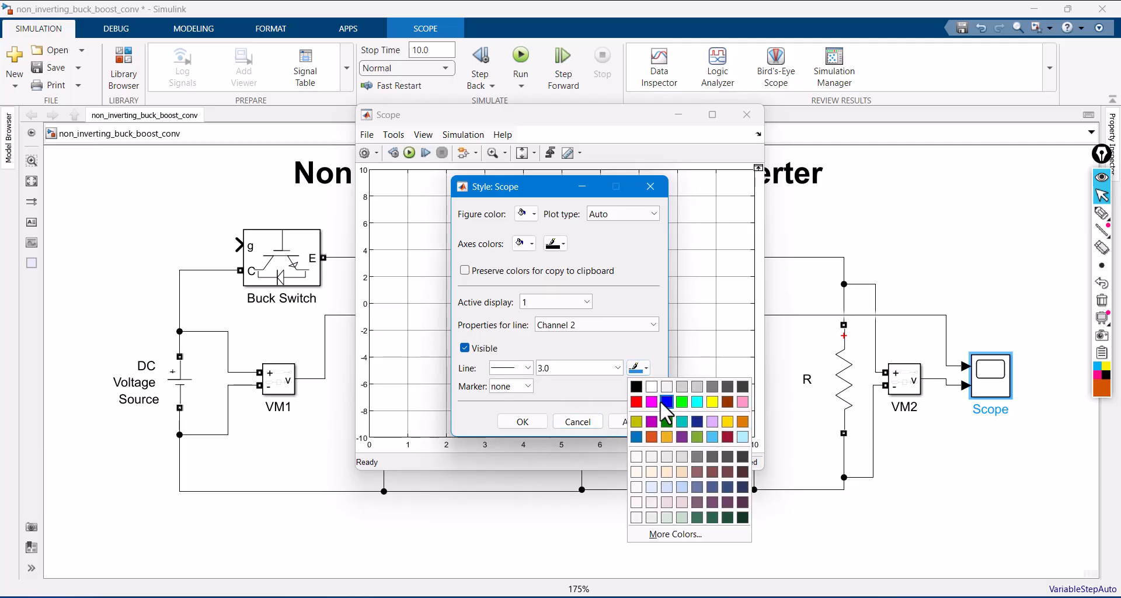
pyautogui.click(636, 401)
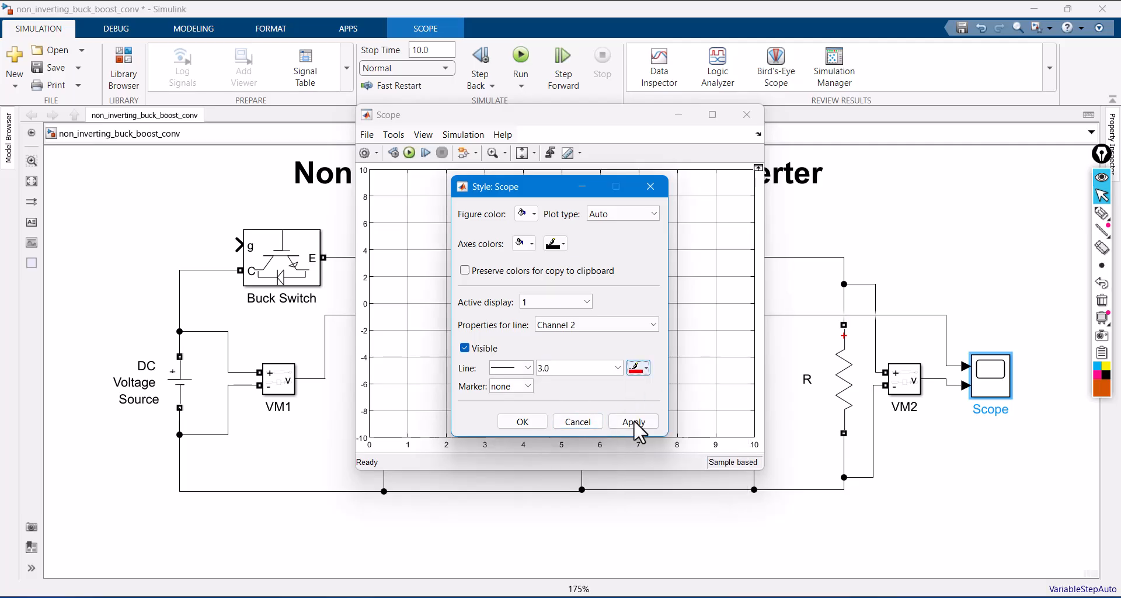
pyautogui.click(634, 420)
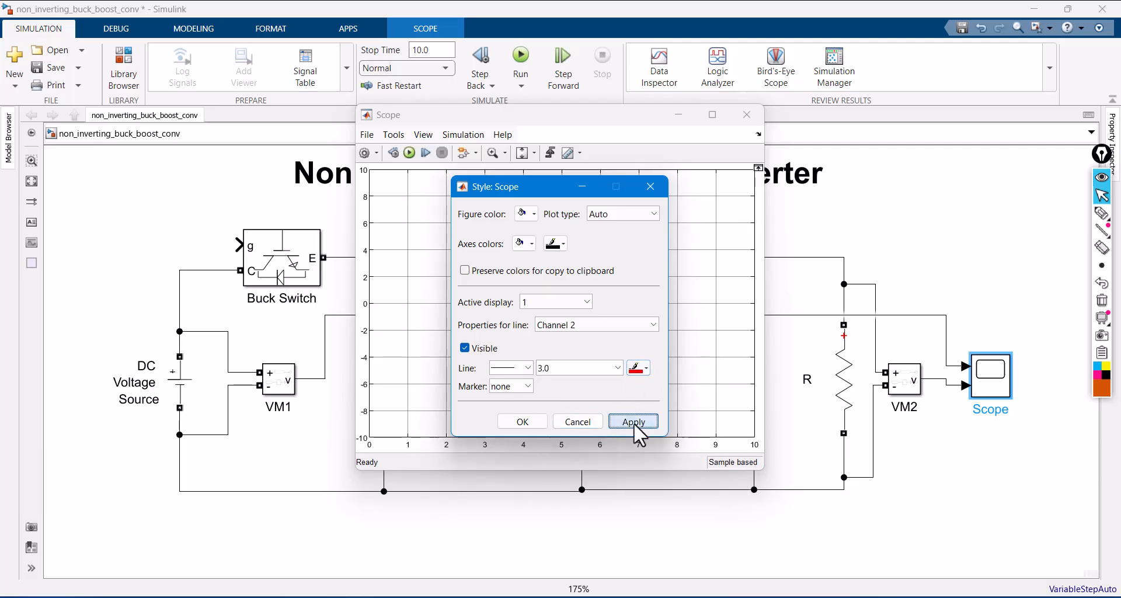
pyautogui.click(534, 421)
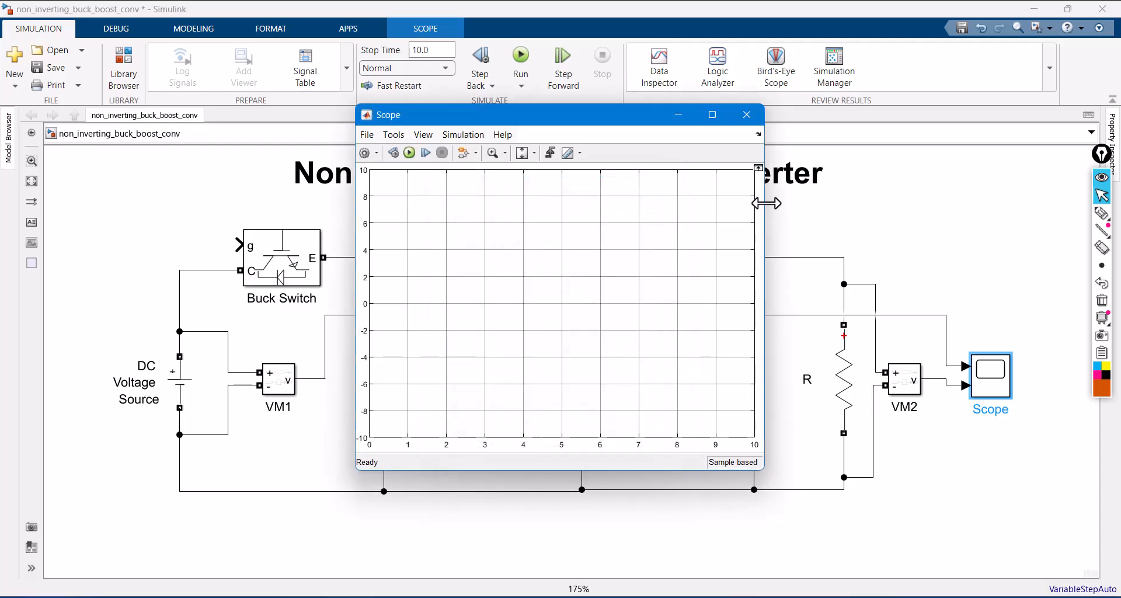
pyautogui.click(747, 115)
pyautogui.click(971, 264)
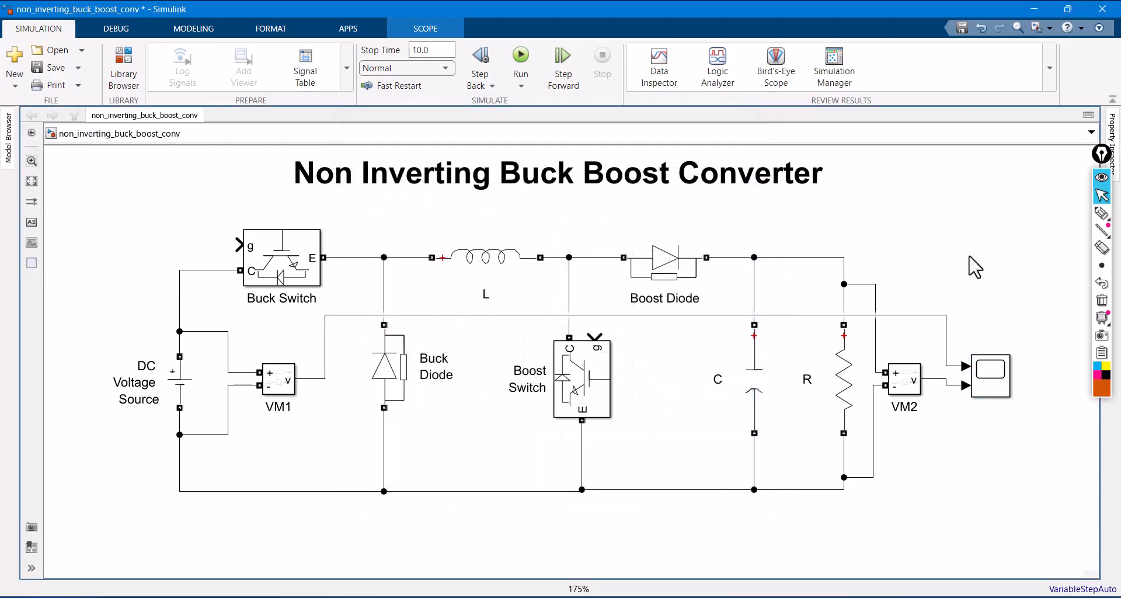
pyautogui.press('space')
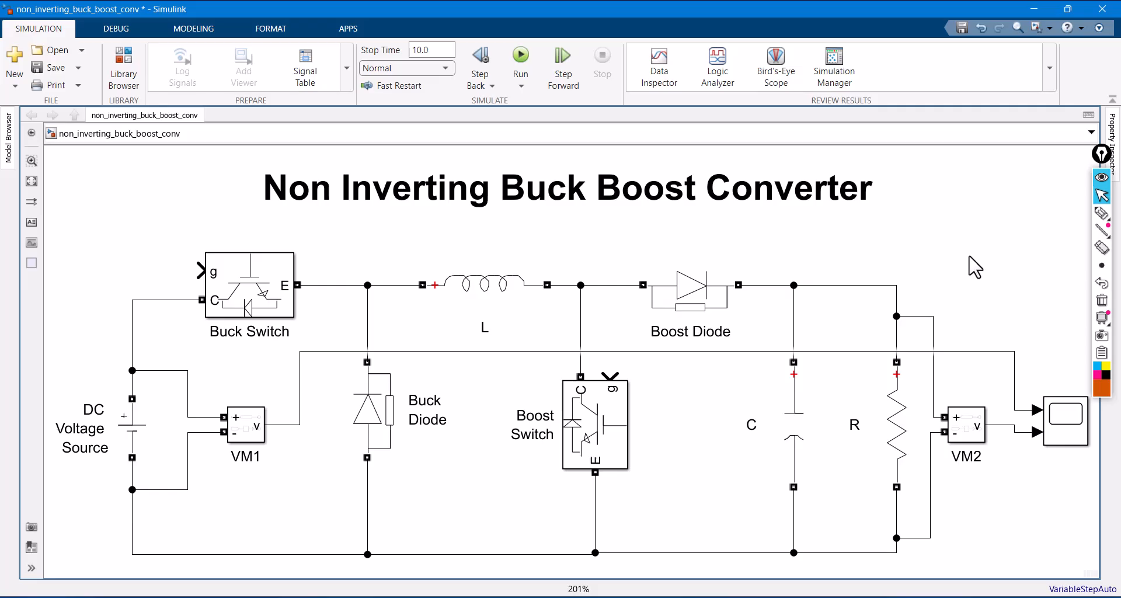
# - Draw pen check marks on the Buck Switch, Buck Diode, Boost Switch and Boost Diode, and clear them again
pyautogui.click(1102, 214)
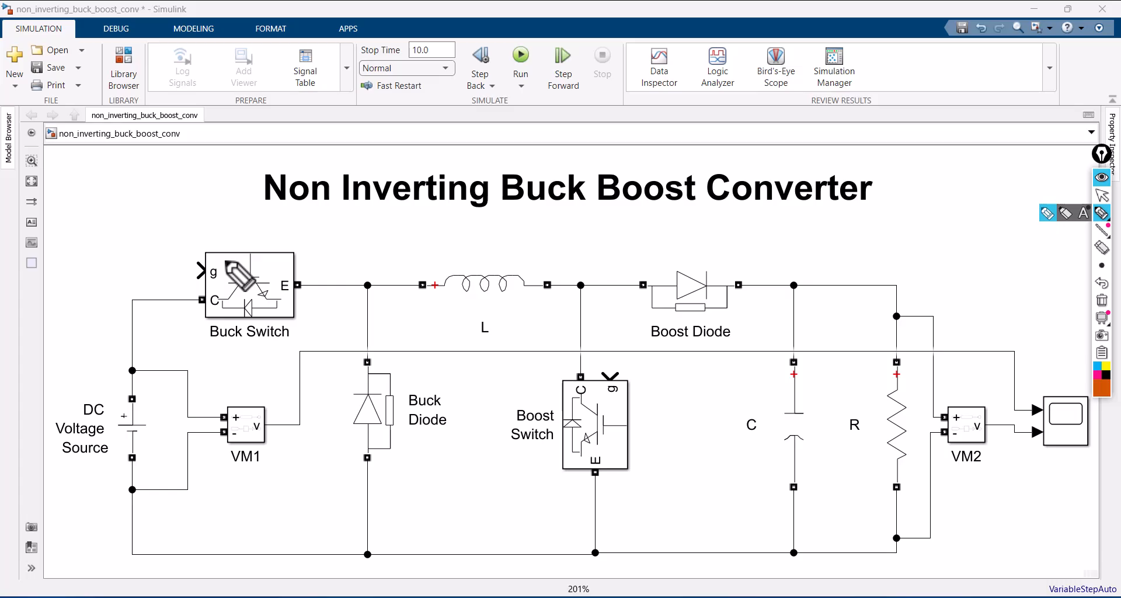
pyautogui.moveTo(232, 265); pyautogui.dragTo(323, 223)
pyautogui.moveTo(363, 397); pyautogui.dragTo(403, 377)
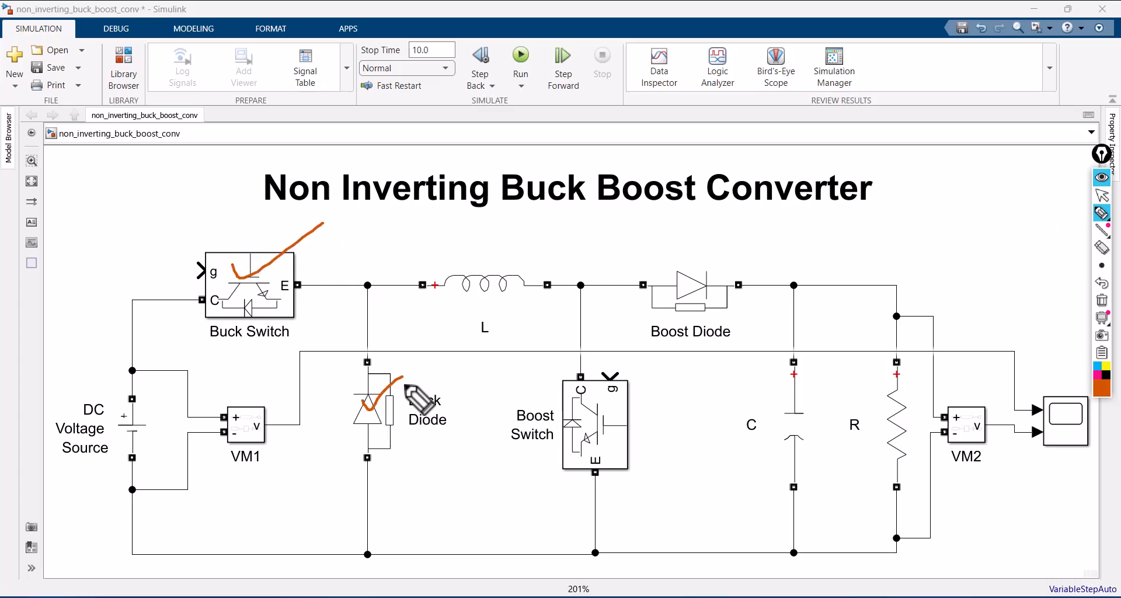
pyautogui.moveTo(591, 428); pyautogui.dragTo(667, 384)
pyautogui.moveTo(677, 320); pyautogui.dragTo(770, 288)
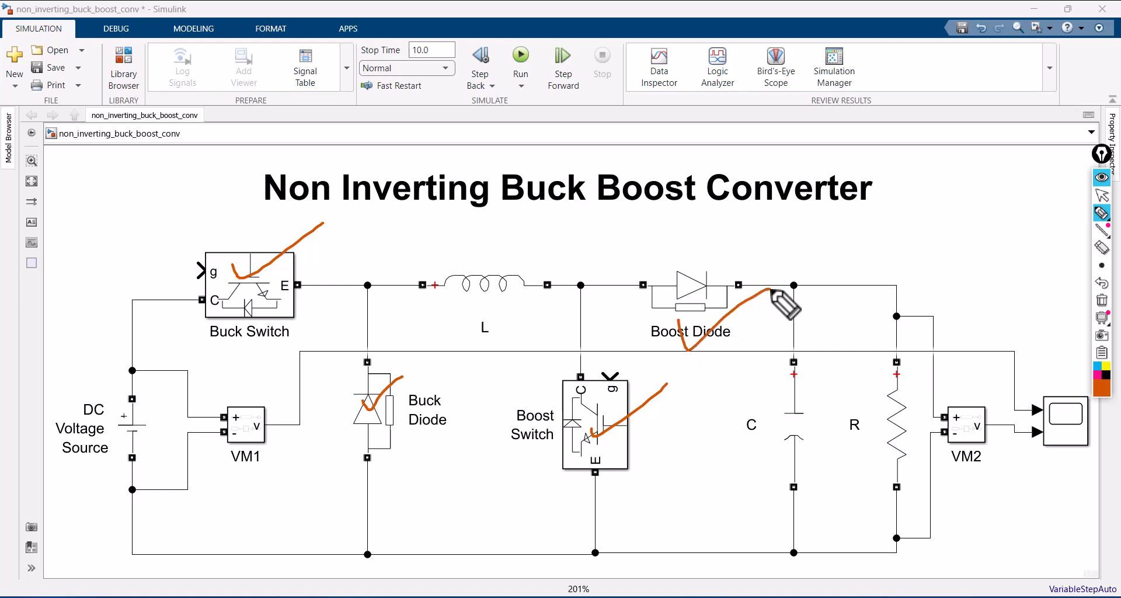
pyautogui.click(1102, 302)
pyautogui.click(1102, 196)
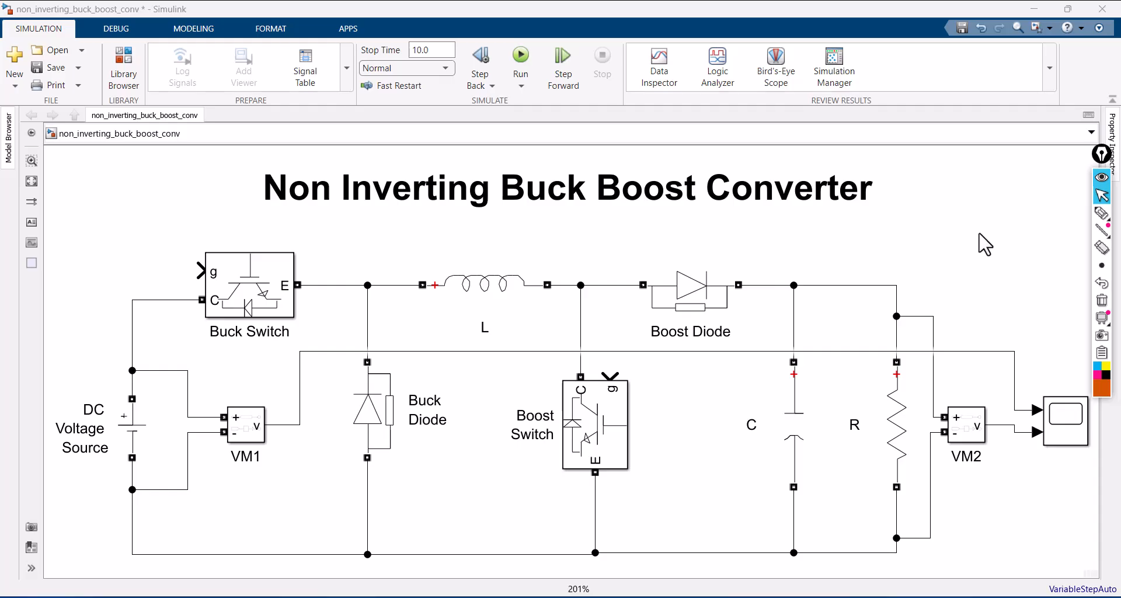
# - Switch to the PowerPoint presentation, review the converter's operating conditions table, and return to the Simulink model
pyautogui.click(591, 597)
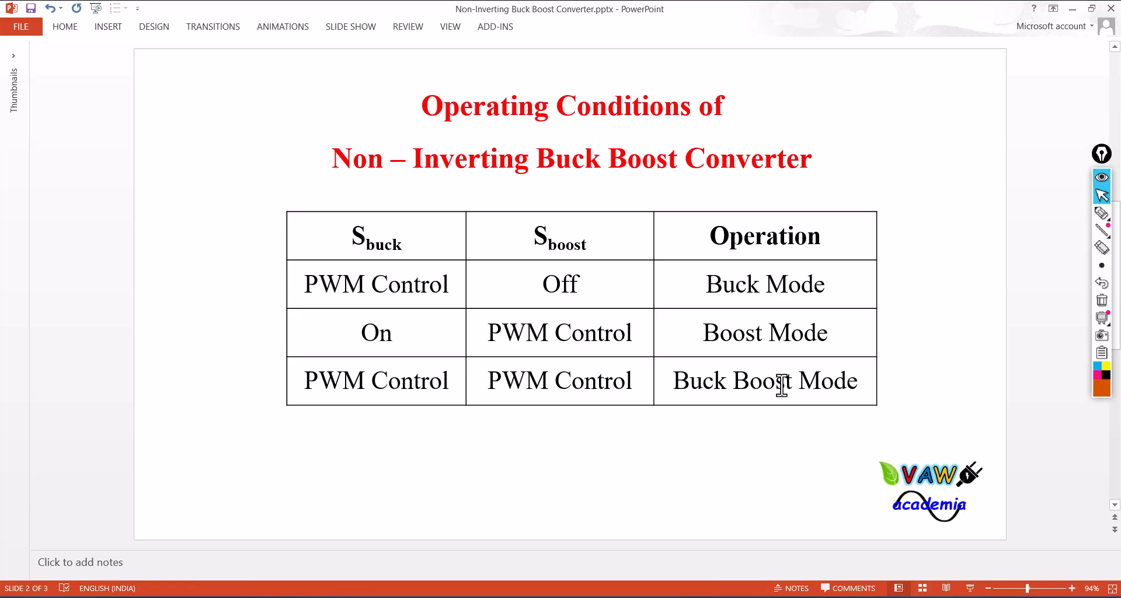
pyautogui.click(1073, 9)
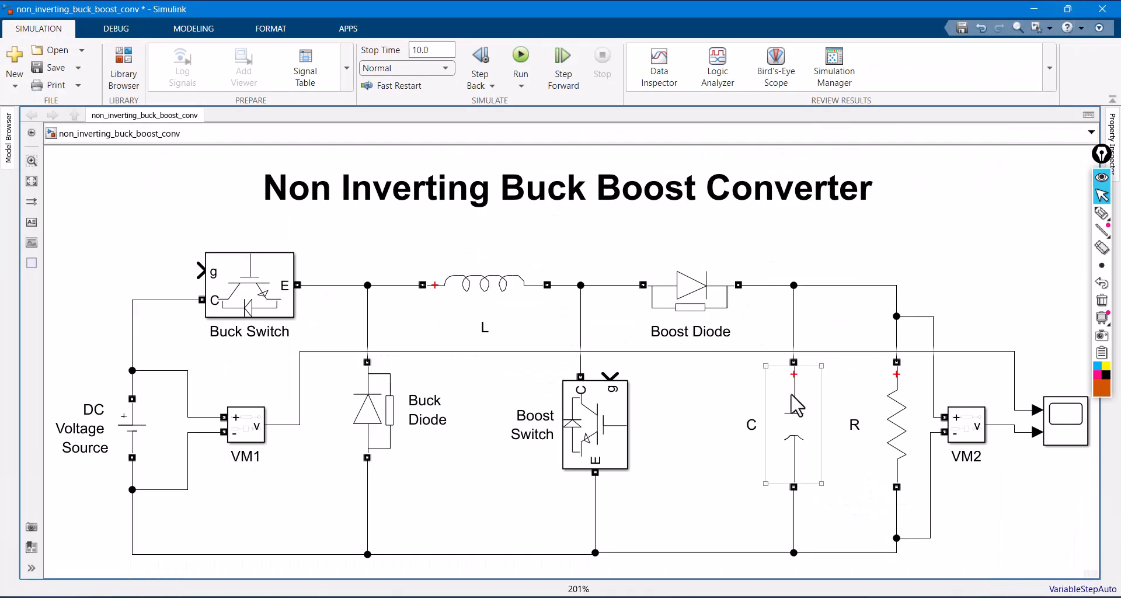
# - Add a Pulse Generator block above and beside the Buck Switch and open its parameters
pyautogui.doubleClick(163, 209)
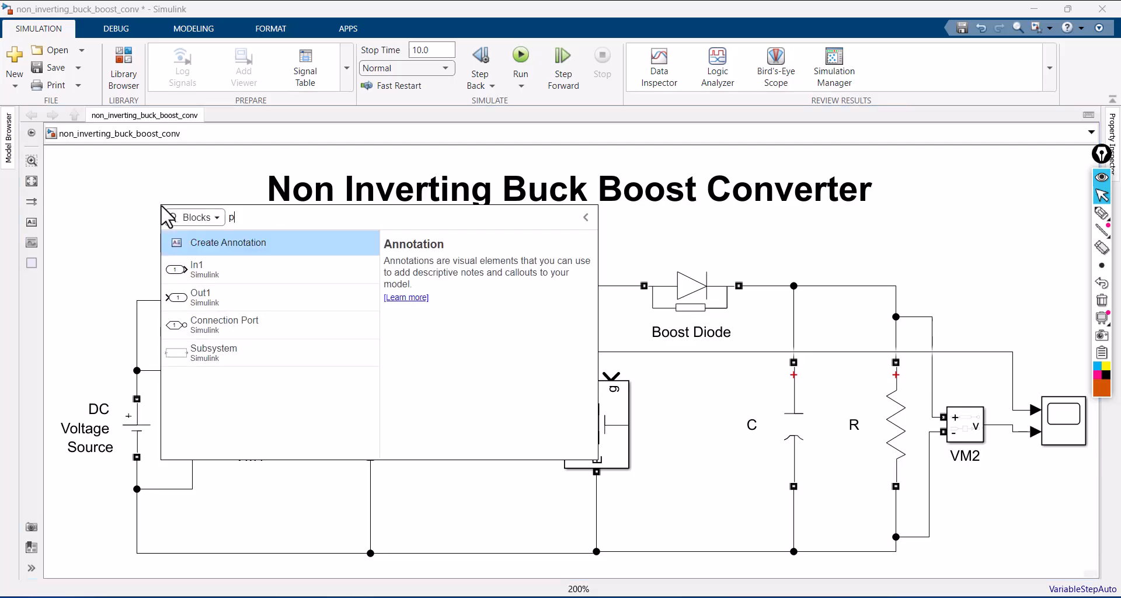
pyautogui.write('pulse')
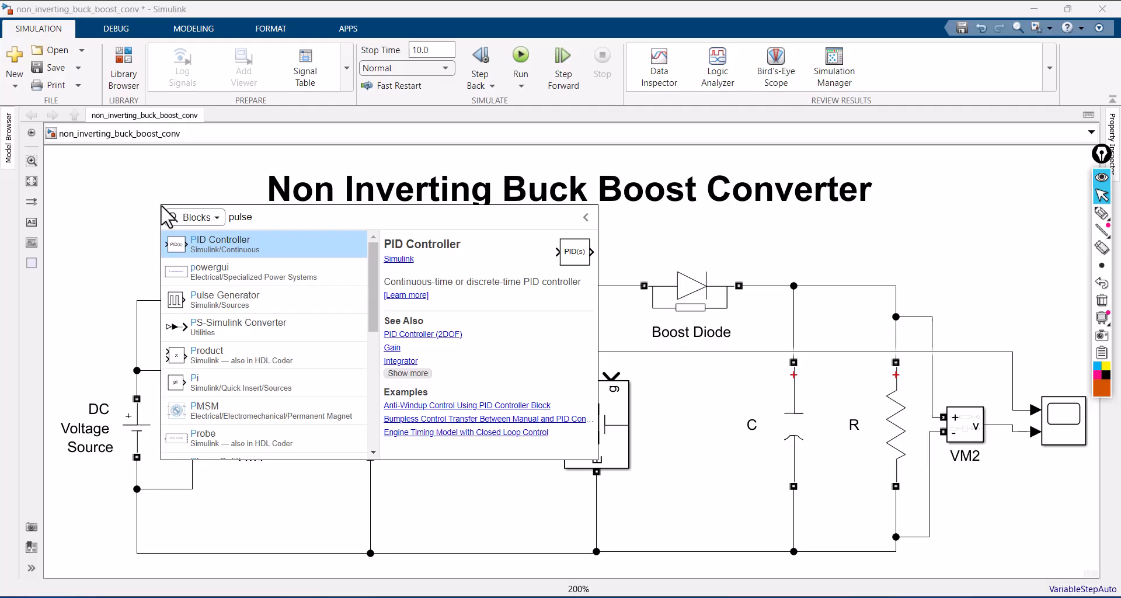
pyautogui.click(245, 242)
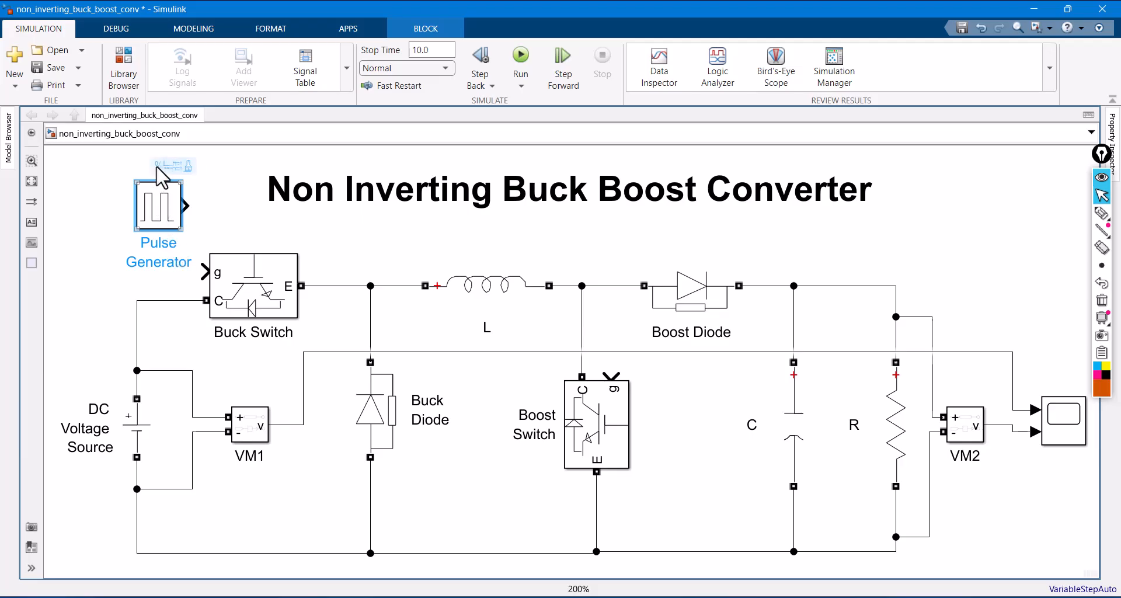
pyautogui.moveTo(164, 226); pyautogui.dragTo(119, 211)
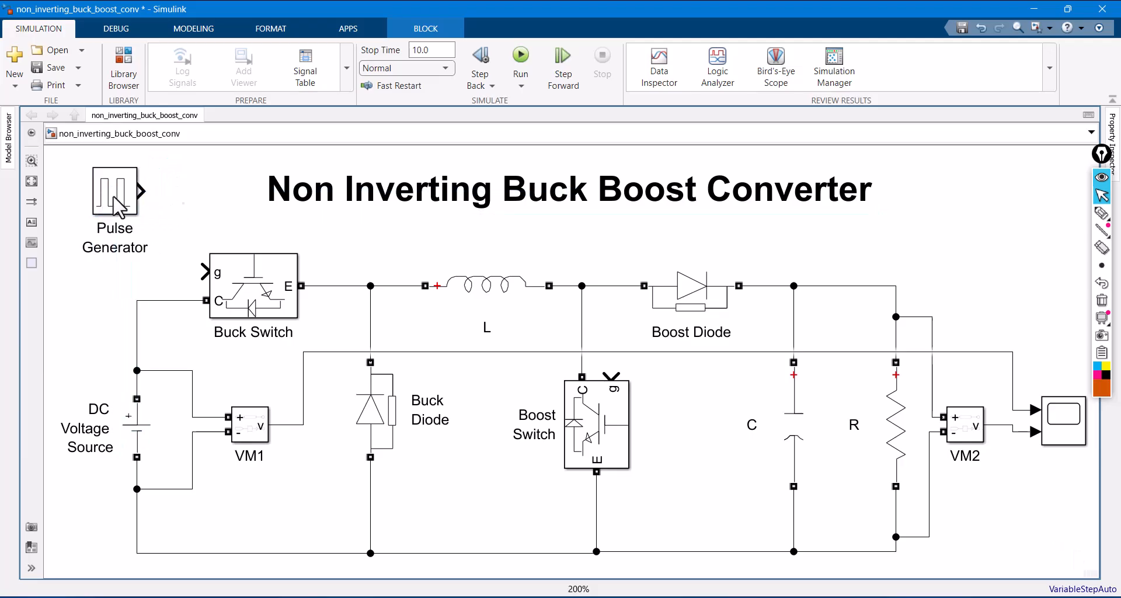
pyautogui.doubleClick(114, 195)
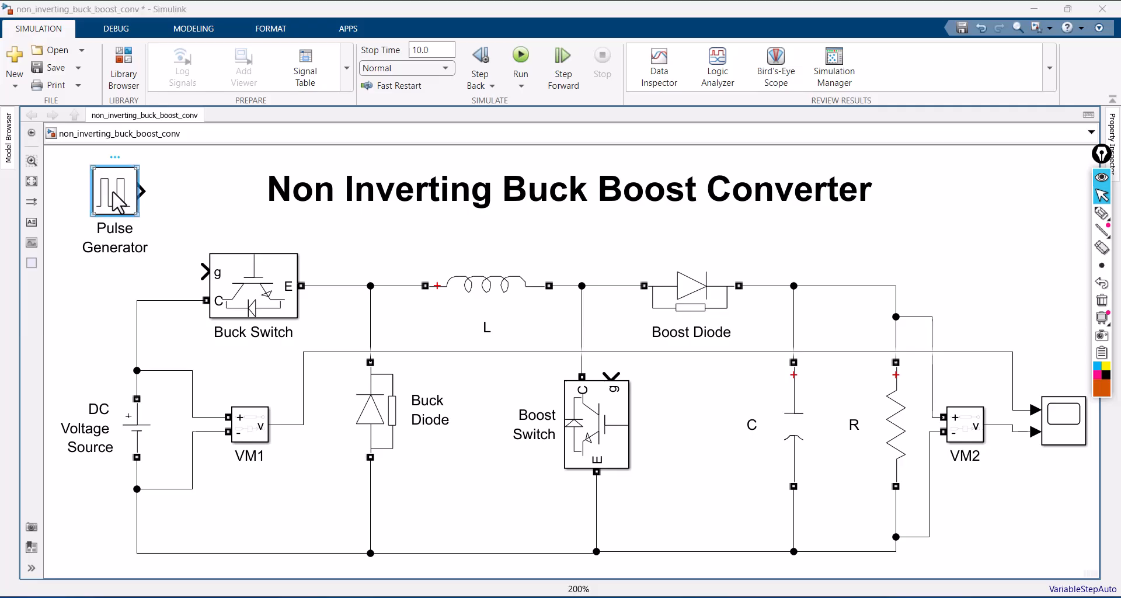
pyautogui.scroll(-2, 460, 222)
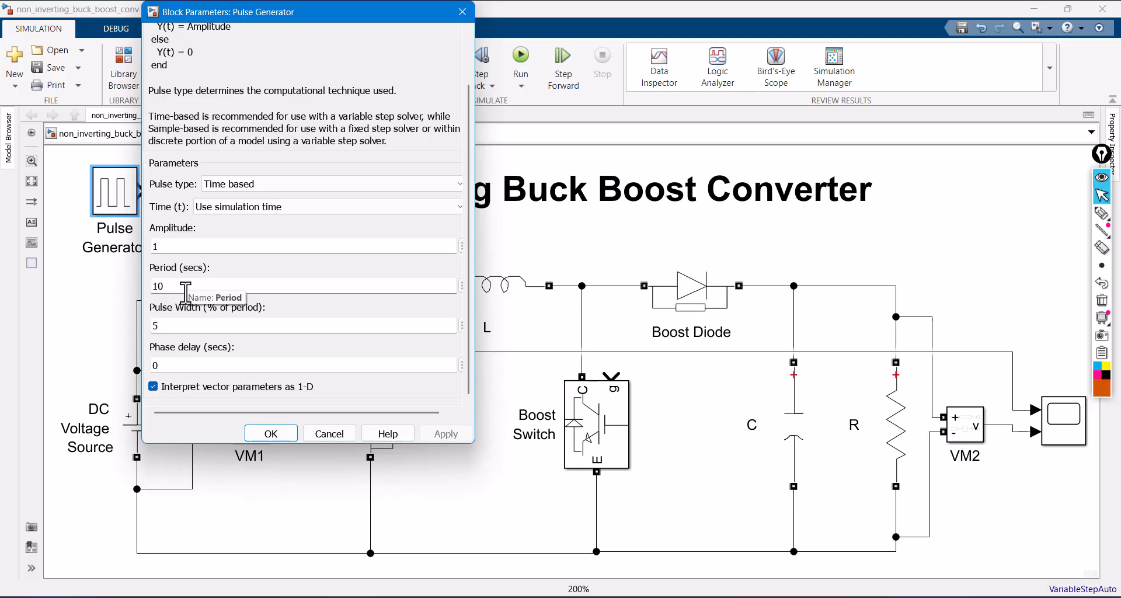
# - Enter 2e-5 as the Pulse Generator's pulse width
pyautogui.doubleClick(169, 326)
pyautogui.write('2e-')
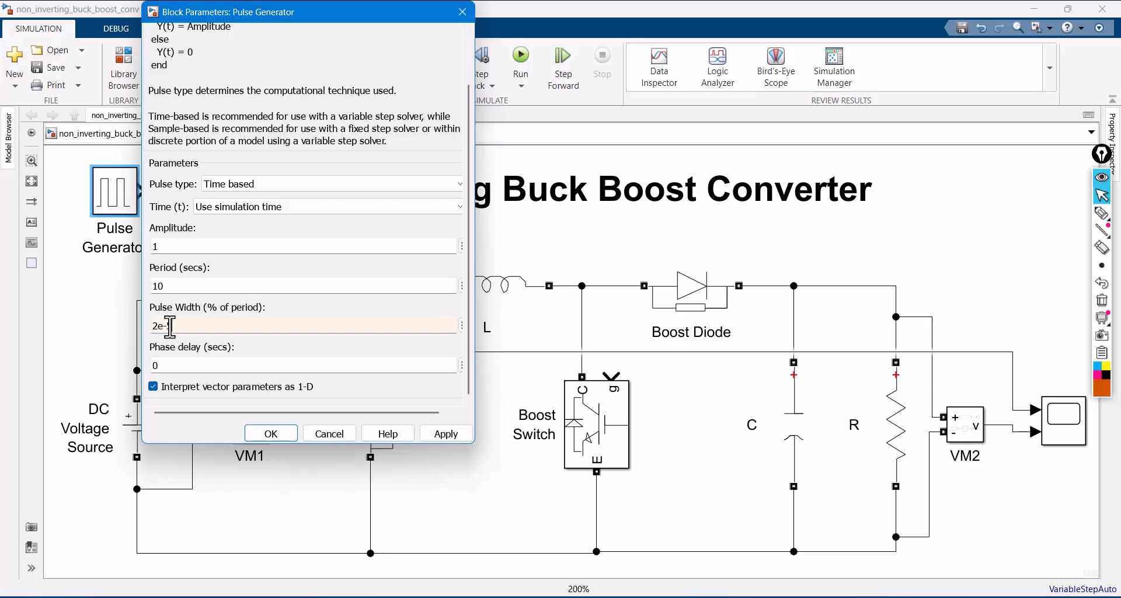
pyautogui.write('5')
# - Write f = 1/T = 50000 Hz over the model with the pen, link T to the 2e-5 entry, and clear the annotations
pyautogui.click(1102, 214)
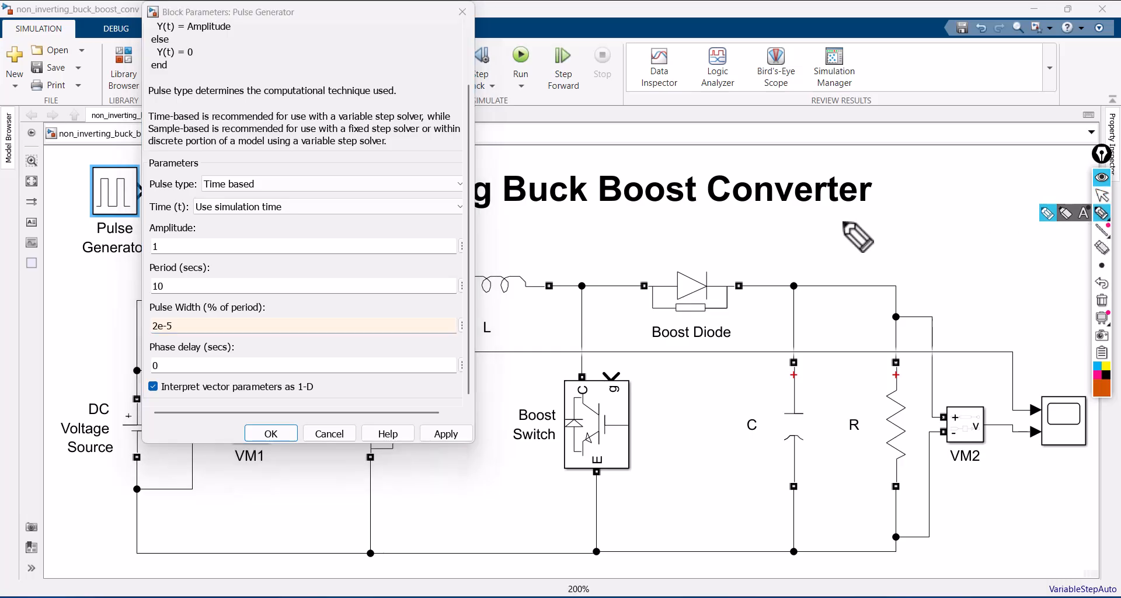
pyautogui.moveTo(651, 205)
pyautogui.mouseDown()
pyautogui.moveTo(578, 283)
pyautogui.moveTo(637, 251)
pyautogui.moveTo(751, 232)
pyautogui.moveTo(756, 247)
pyautogui.mouseUp()
pyautogui.moveTo(800, 199); pyautogui.dragTo(801, 248)
pyautogui.moveTo(759, 273); pyautogui.dragTo(858, 254)
pyautogui.moveTo(808, 288)
pyautogui.mouseDown()
pyautogui.moveTo(870, 273)
pyautogui.moveTo(834, 353)
pyautogui.mouseUp()
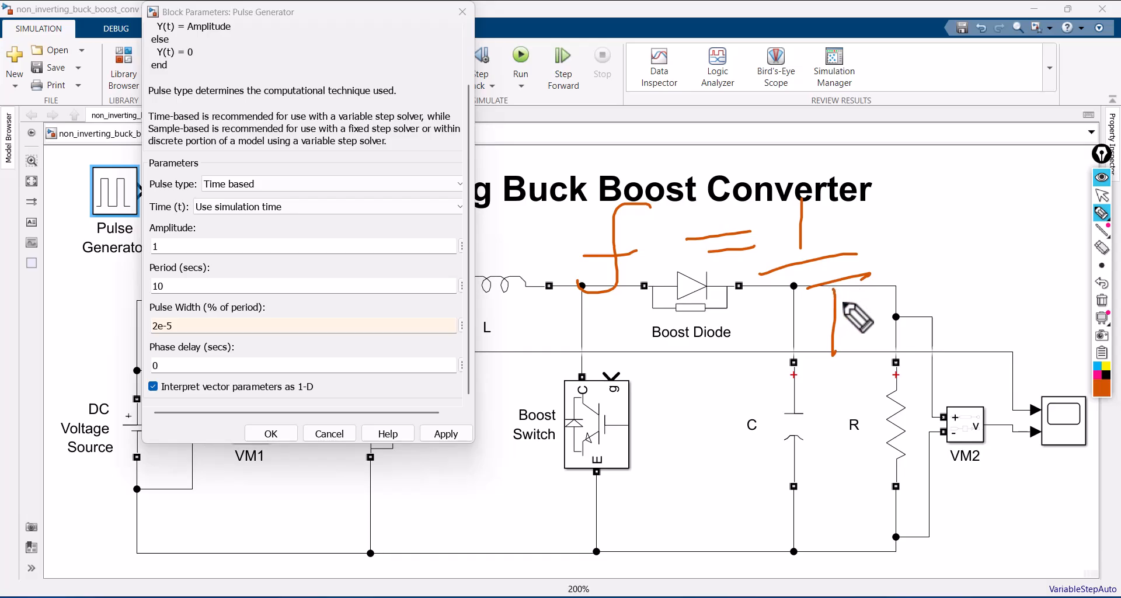
pyautogui.moveTo(797, 284)
pyautogui.mouseDown()
pyautogui.moveTo(885, 282)
pyautogui.moveTo(789, 342)
pyautogui.moveTo(798, 330)
pyautogui.moveTo(554, 360)
pyautogui.moveTo(213, 332)
pyautogui.moveTo(190, 315)
pyautogui.moveTo(192, 348)
pyautogui.mouseUp()
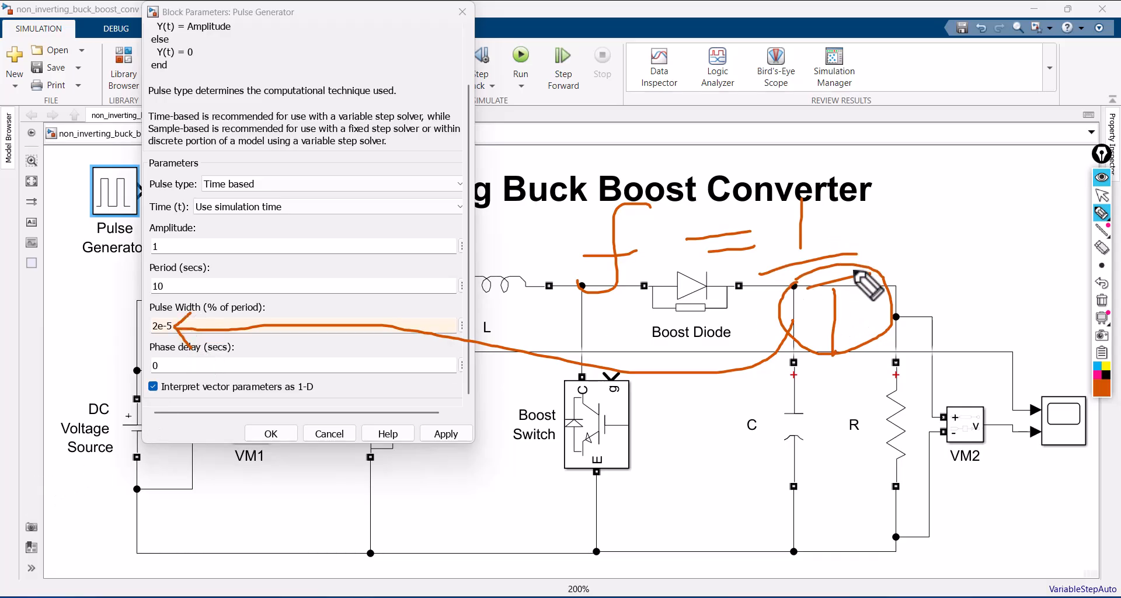
pyautogui.moveTo(897, 239)
pyautogui.mouseDown()
pyautogui.moveTo(928, 233)
pyautogui.moveTo(942, 245)
pyautogui.mouseUp()
pyautogui.moveTo(987, 202); pyautogui.dragTo(957, 248)
pyautogui.moveTo(996, 211)
pyautogui.mouseDown()
pyautogui.moveTo(1080, 208)
pyautogui.moveTo(1065, 192)
pyautogui.mouseUp()
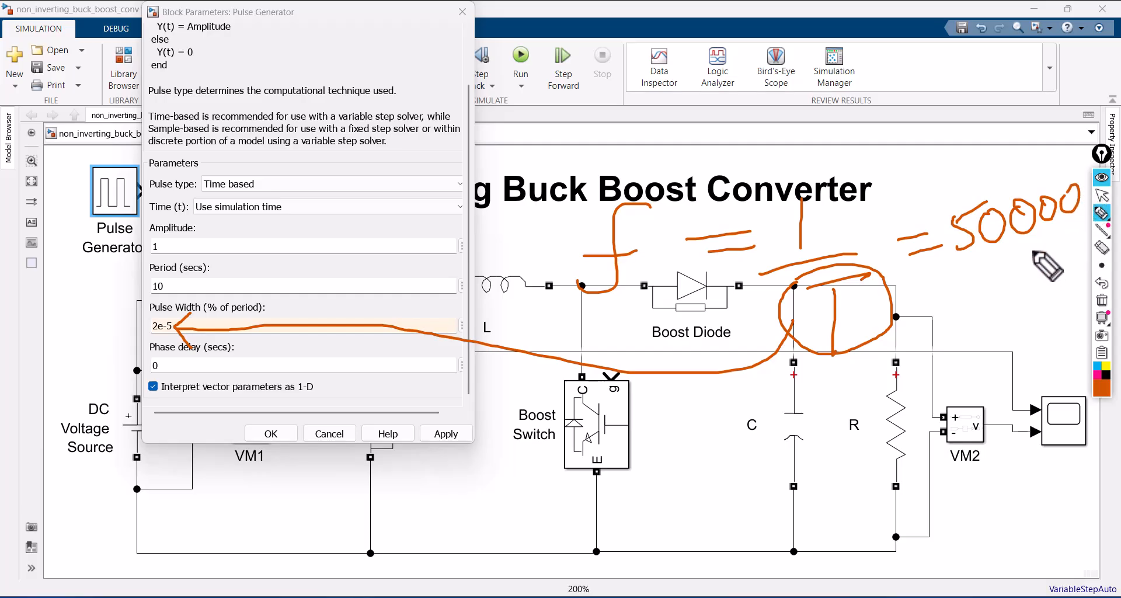
pyautogui.moveTo(1033, 243); pyautogui.dragTo(1035, 287)
pyautogui.moveTo(1049, 242)
pyautogui.mouseDown()
pyautogui.moveTo(1049, 285)
pyautogui.moveTo(1053, 267)
pyautogui.mouseUp()
pyautogui.moveTo(1056, 260)
pyautogui.mouseDown()
pyautogui.moveTo(1074, 254)
pyautogui.moveTo(1087, 285)
pyautogui.mouseUp()
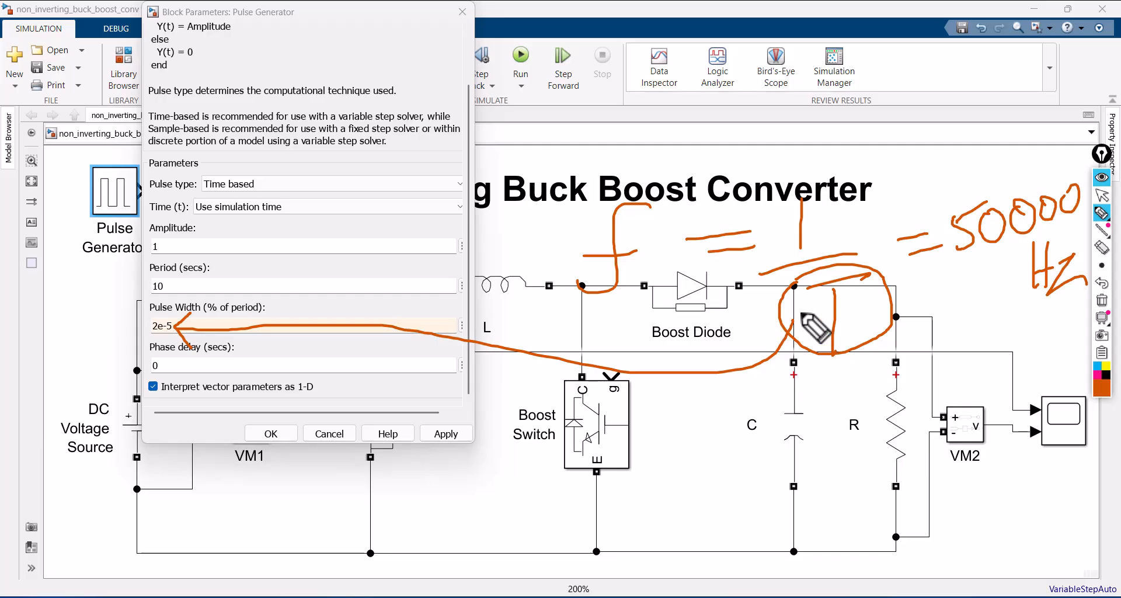
pyautogui.click(1102, 301)
pyautogui.click(1103, 195)
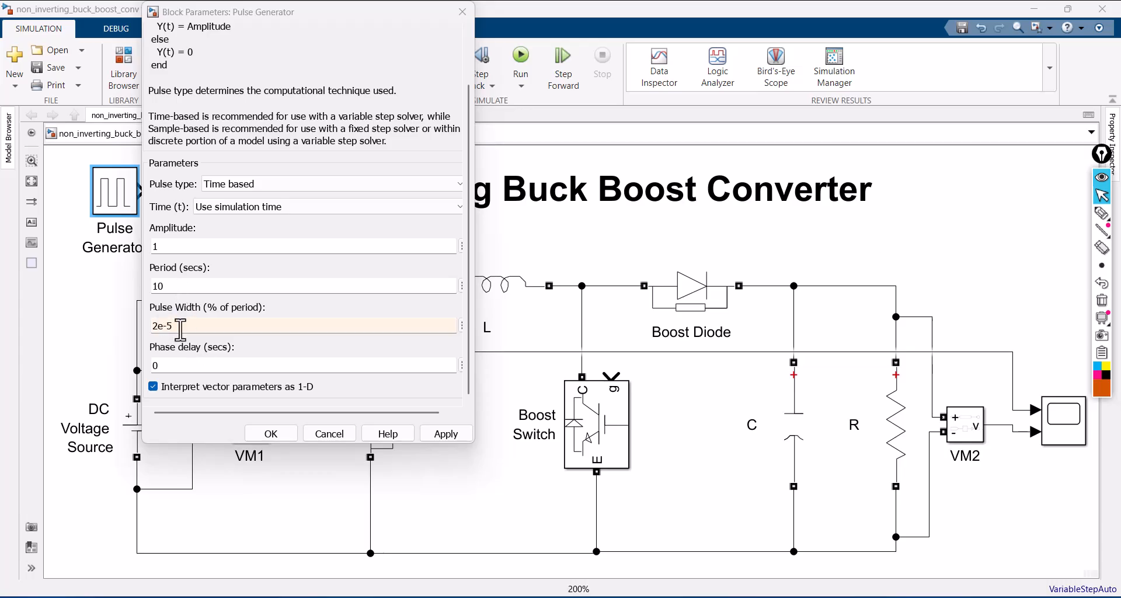
# - Set the Pulse Generator's pulse width to 25 % and its period to 2e-5 seconds, and apply the parameters
pyautogui.moveTo(181, 329); pyautogui.dragTo(138, 325)
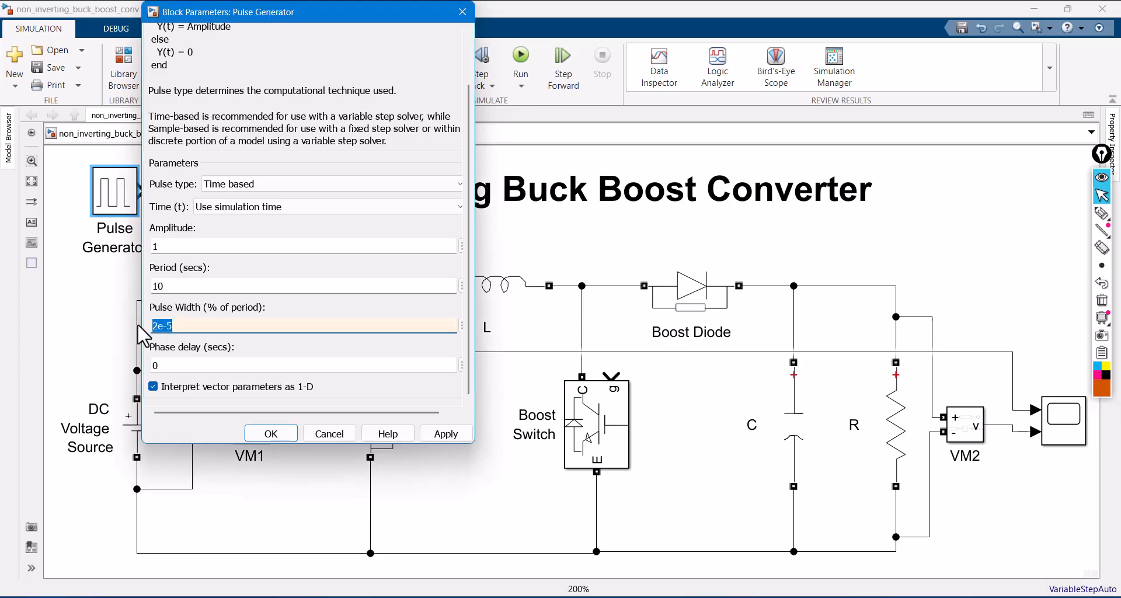
pyautogui.write('25')
pyautogui.doubleClick(179, 285)
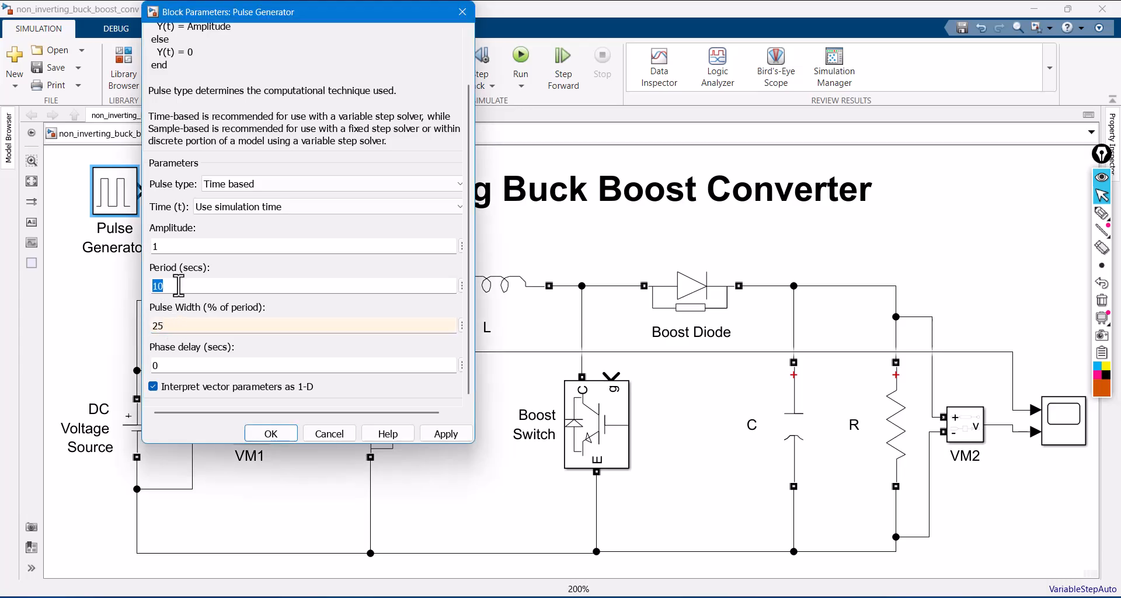
pyautogui.write('2e-5')
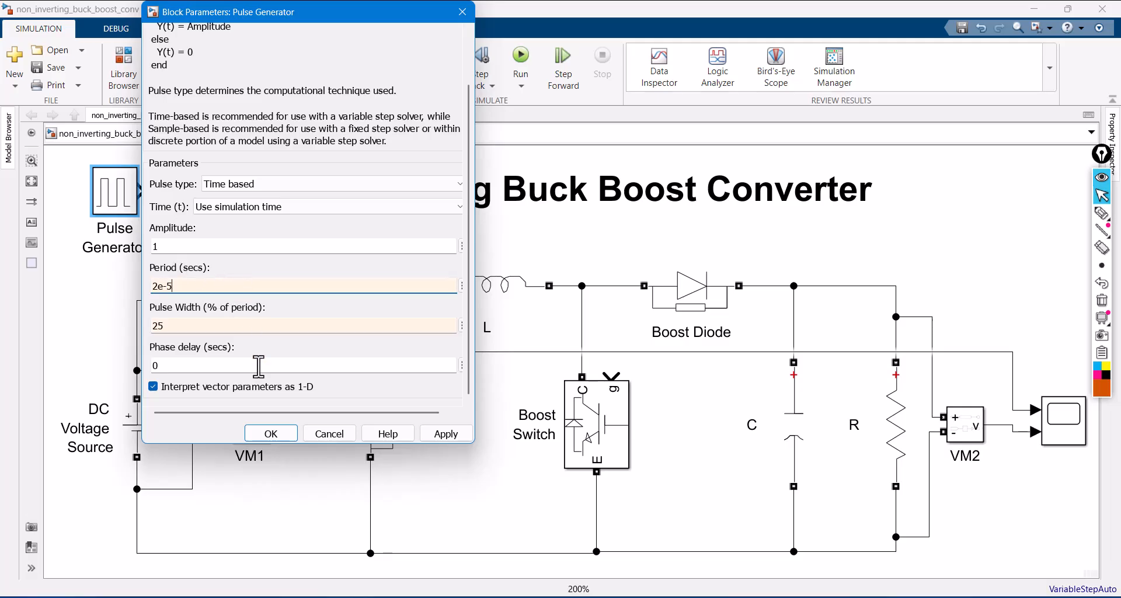
pyautogui.click(173, 286)
pyautogui.click(441, 433)
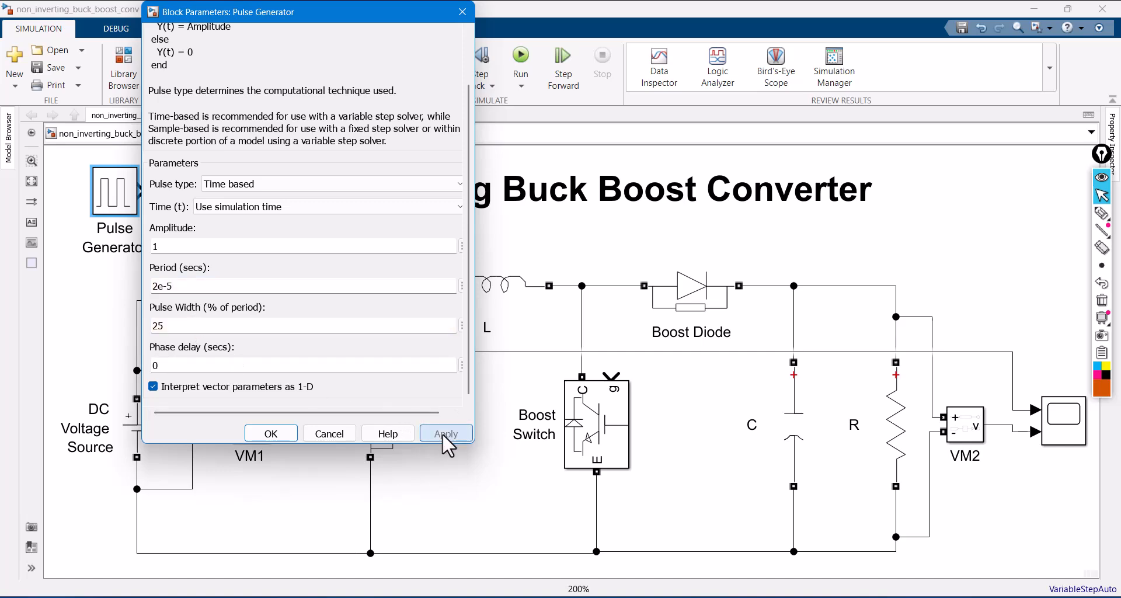
pyautogui.click(271, 433)
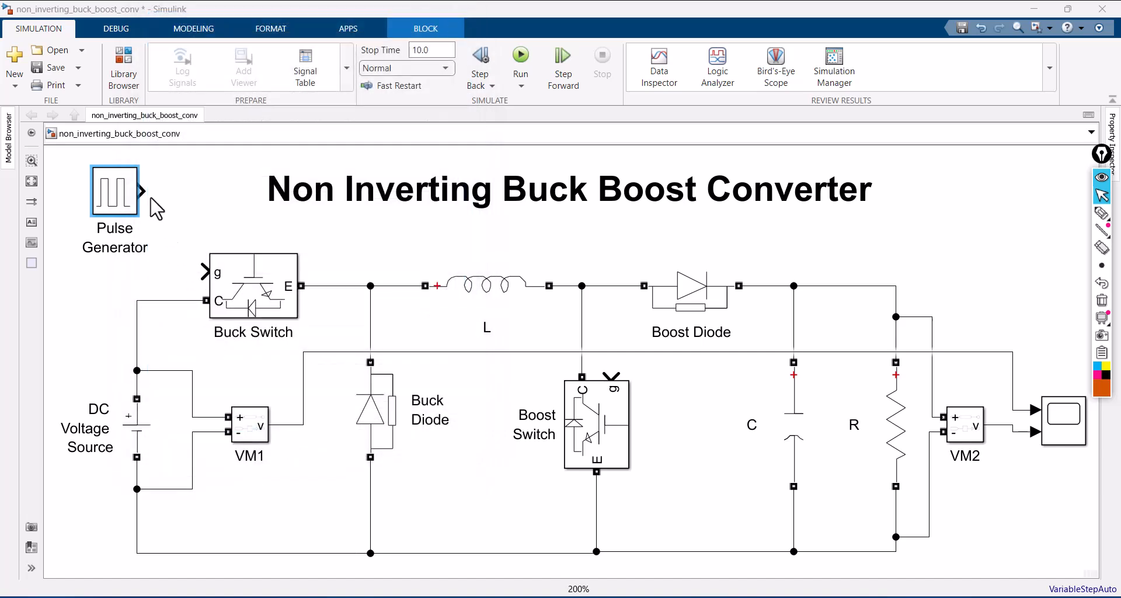
# - Open the DC Voltage Source's parameters, check its amplitude, and close the dialog
pyautogui.doubleClick(134, 437)
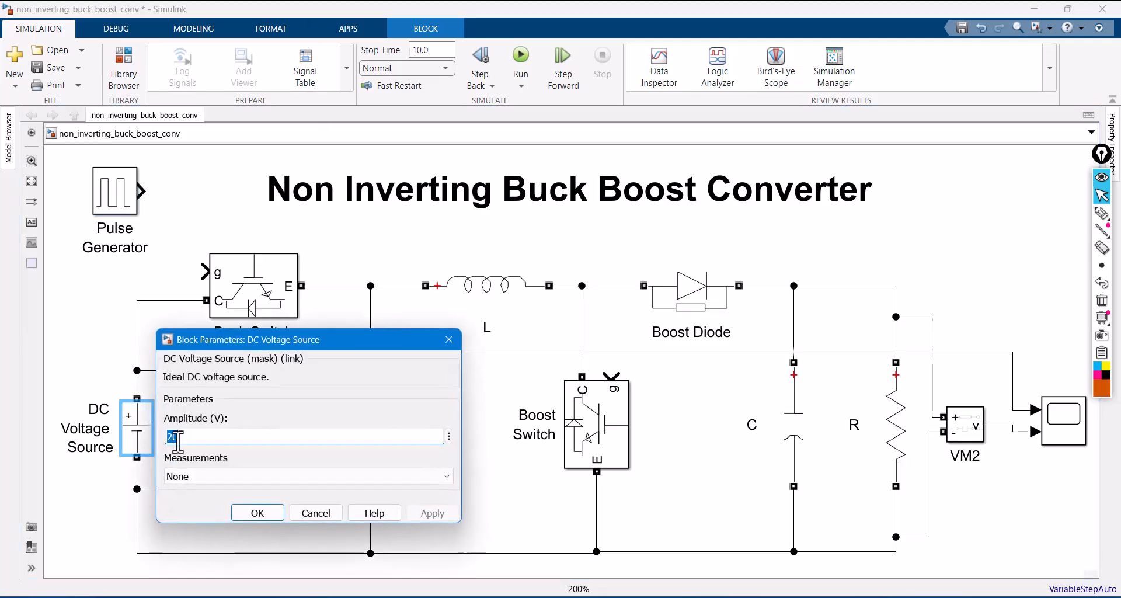
pyautogui.click(210, 436)
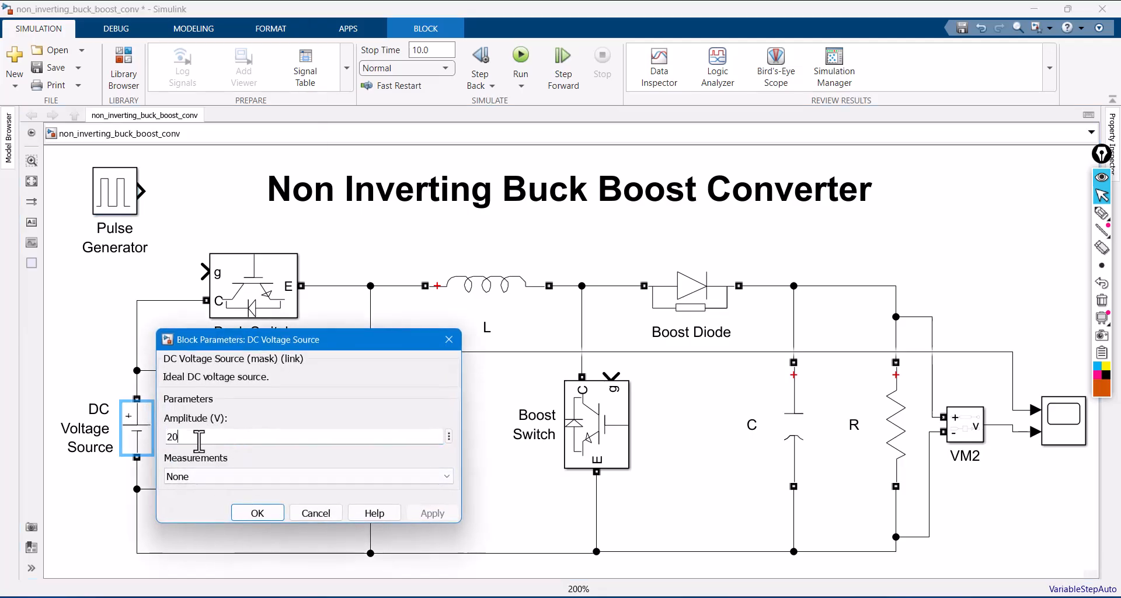
pyautogui.click(257, 514)
# - Set the inductance of the series inductor L to 47e-3 H and apply it
pyautogui.click(487, 299)
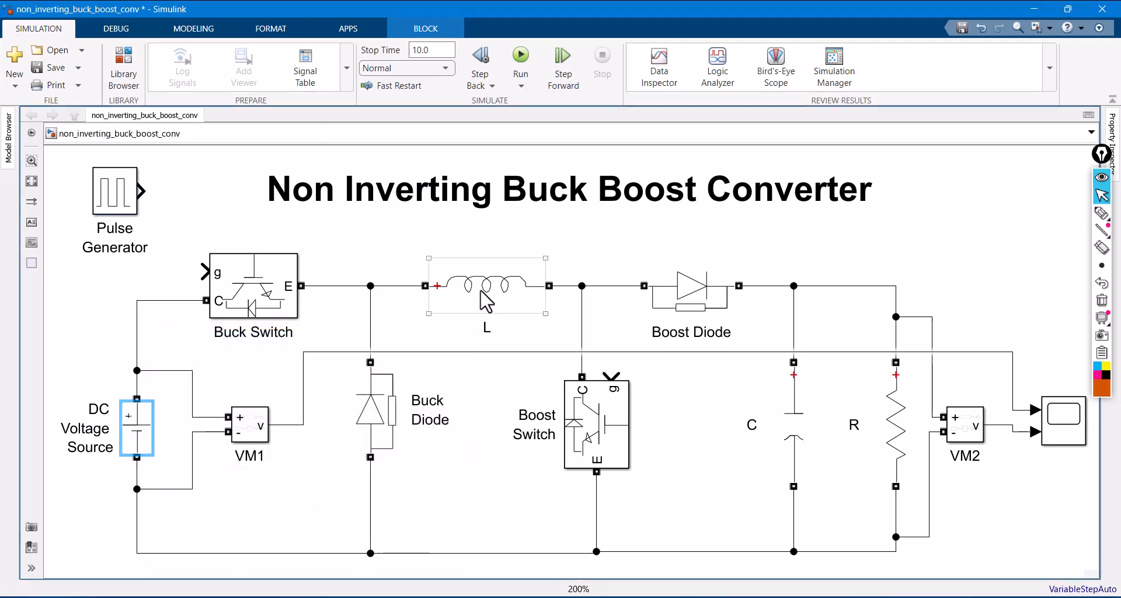
pyautogui.doubleClick(487, 299)
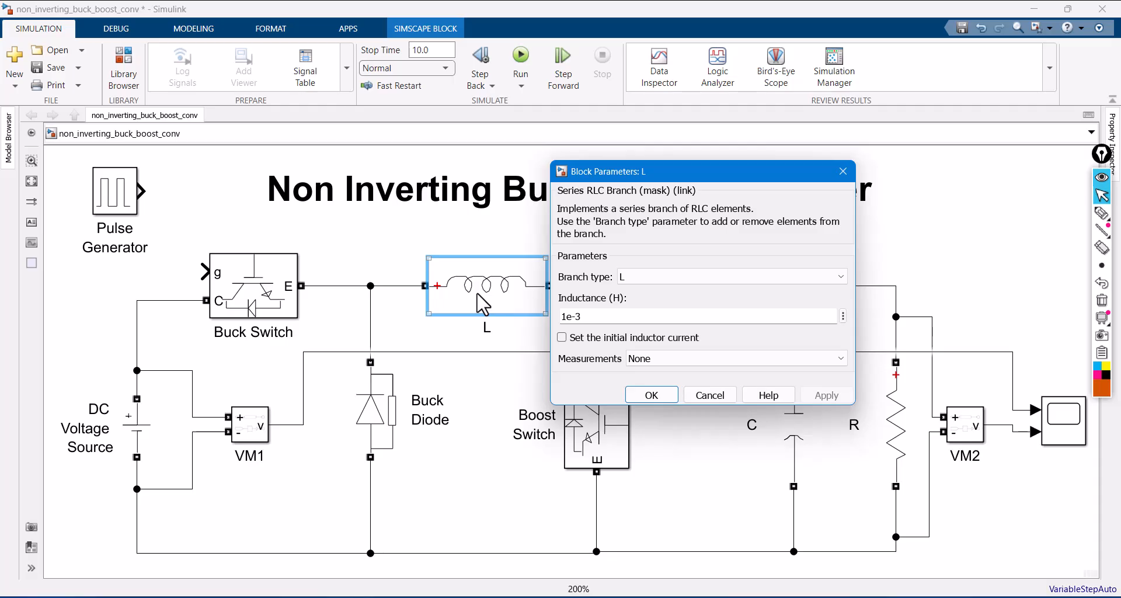
pyautogui.click(569, 316)
pyautogui.press('BackSpace')
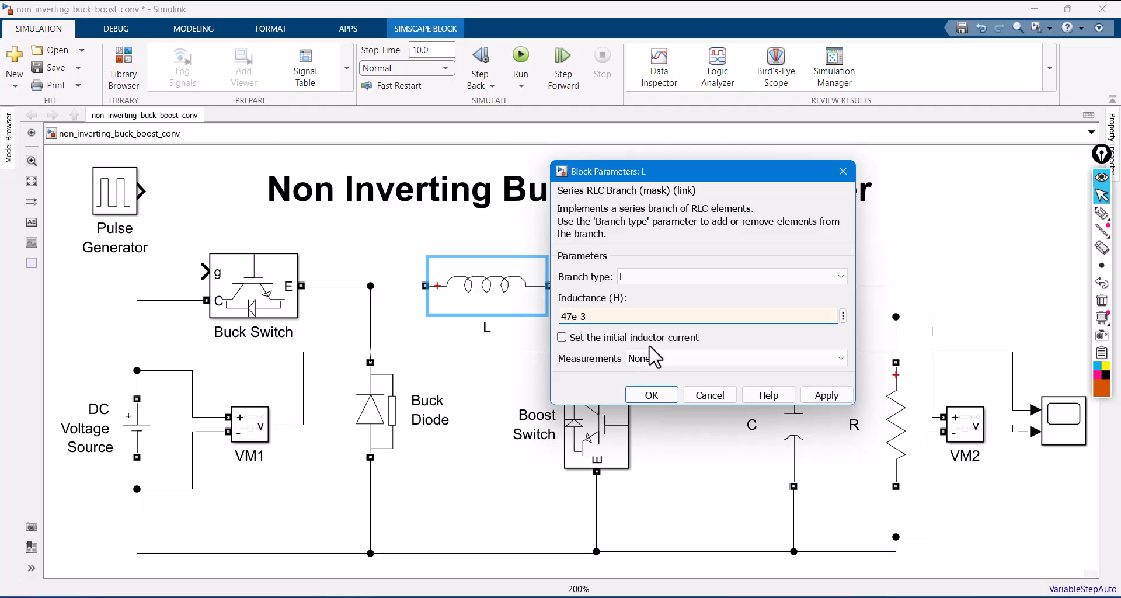
pyautogui.write('47')
pyautogui.click(820, 394)
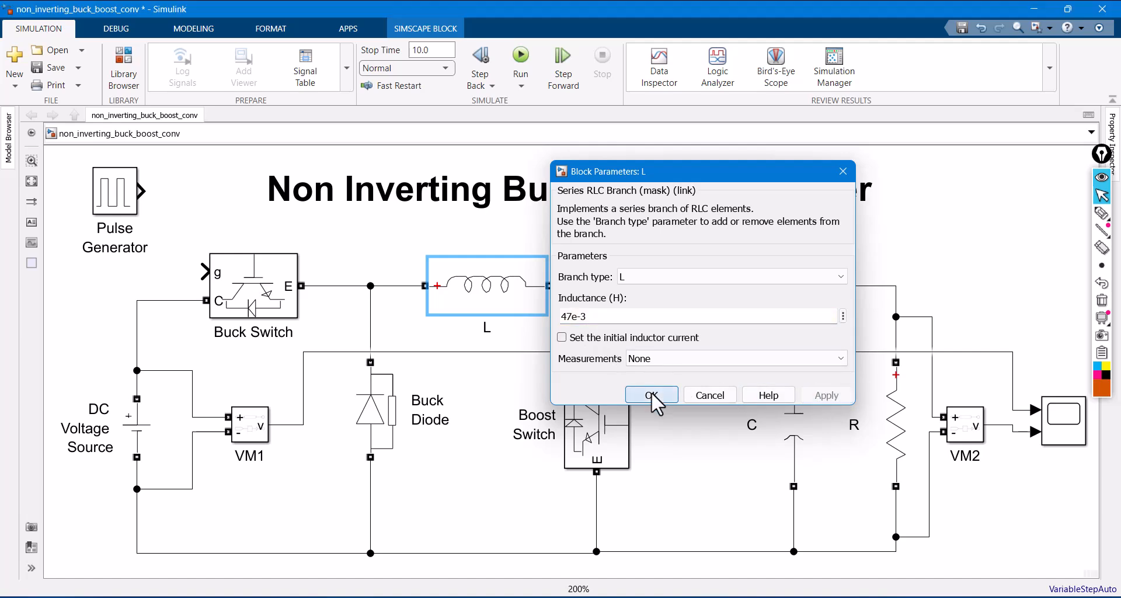
pyautogui.click(651, 394)
# - Set the capacitance of output capacitor C to 100e-6 F and apply it
pyautogui.doubleClick(789, 437)
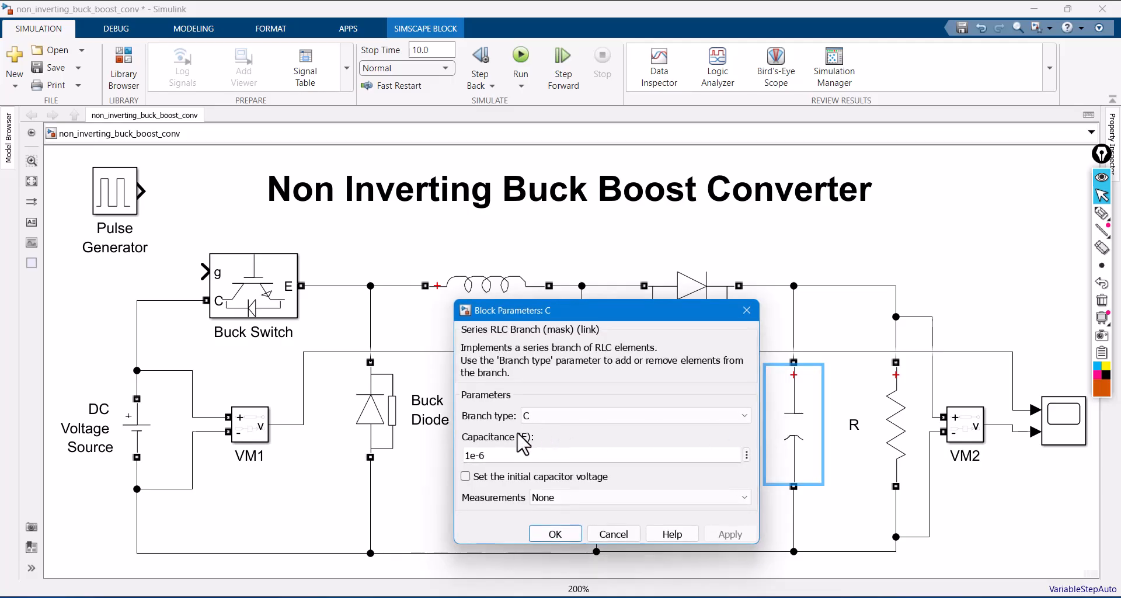
pyautogui.click(473, 455)
pyautogui.write('0')
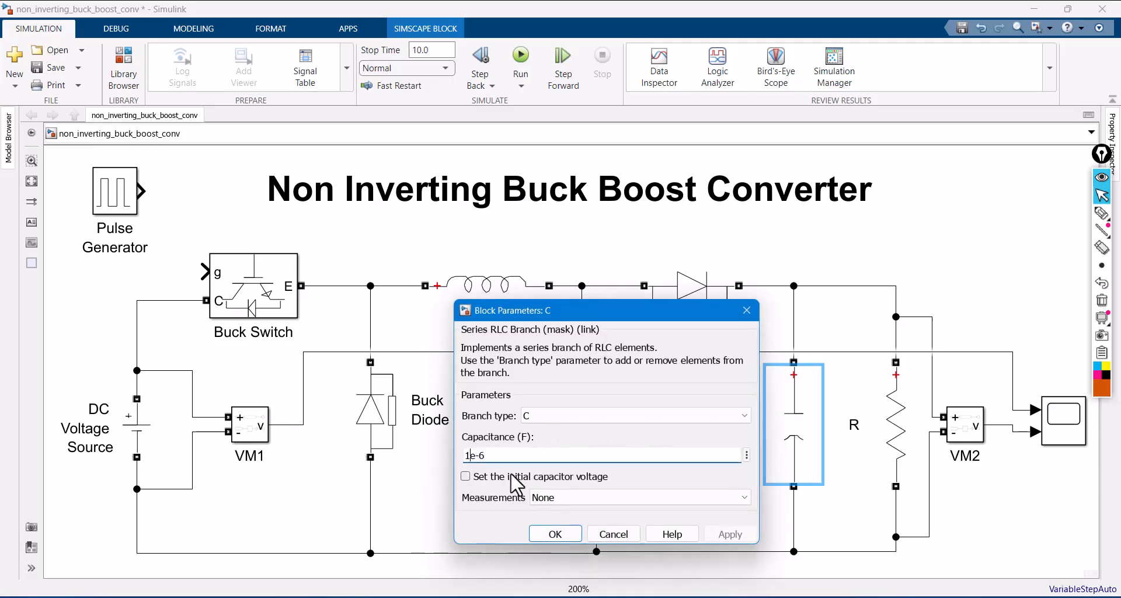
pyautogui.write('0')
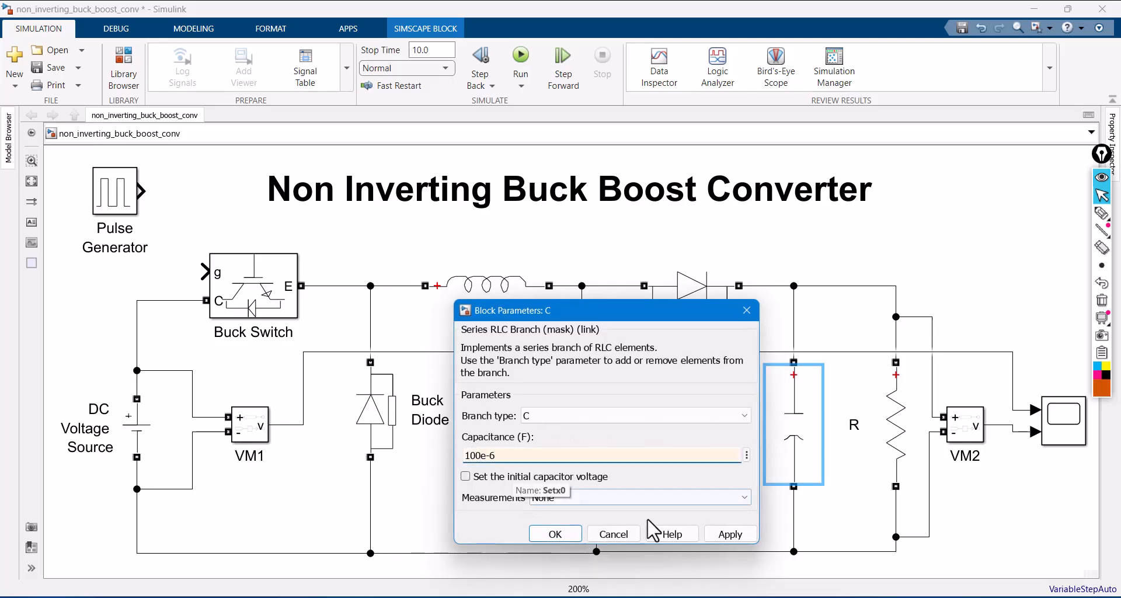
pyautogui.click(716, 533)
pyautogui.click(540, 534)
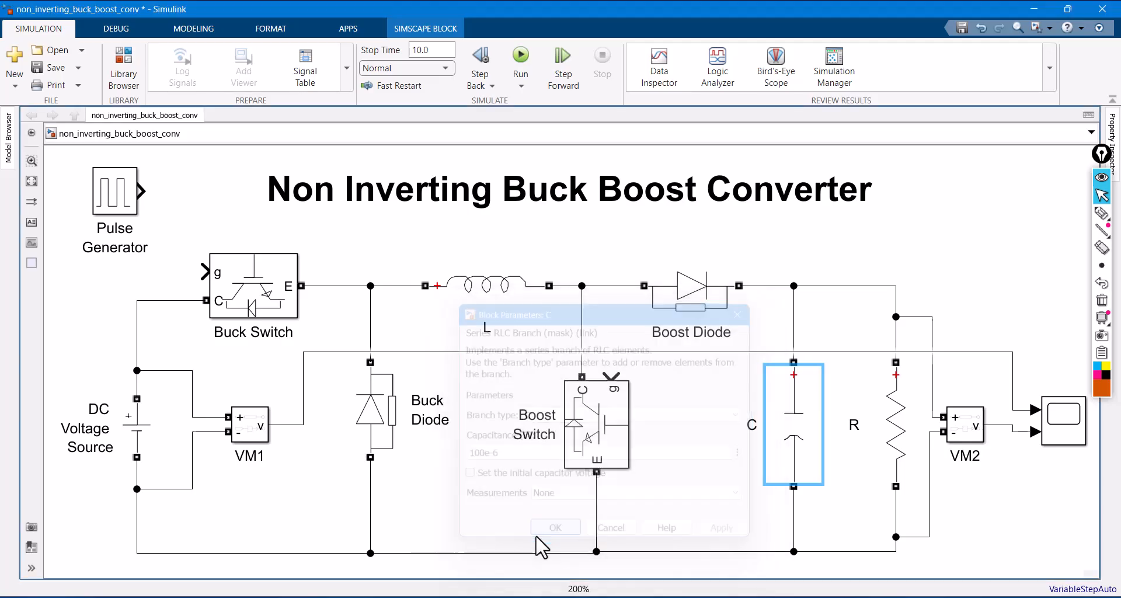
# - Set the resistance of load resistor R to 100 ohms and apply it
pyautogui.doubleClick(903, 449)
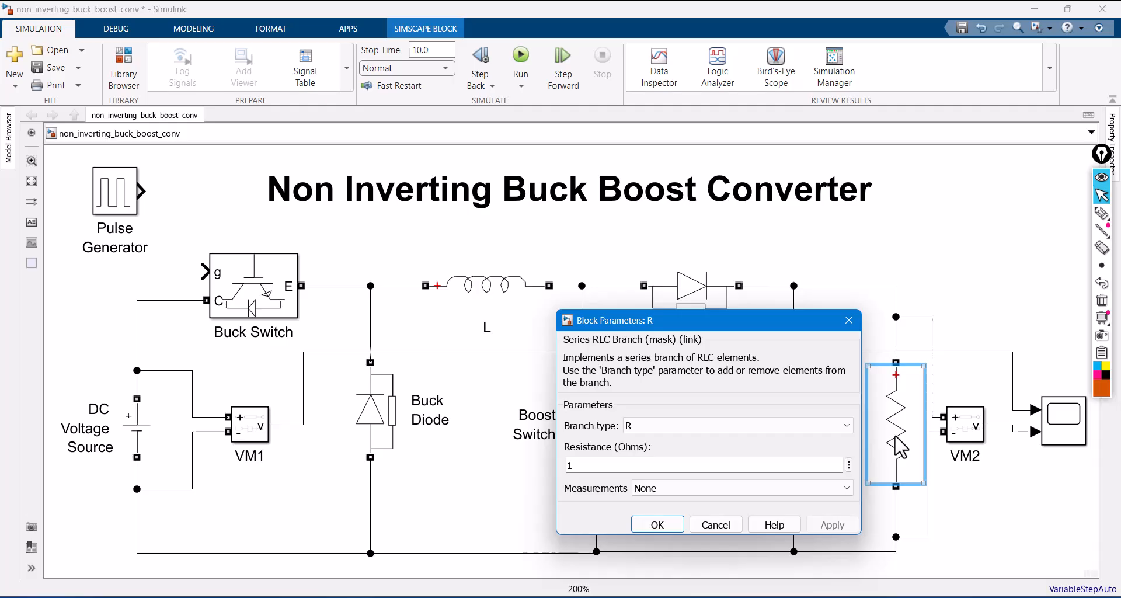
pyautogui.doubleClick(674, 464)
pyautogui.write('100')
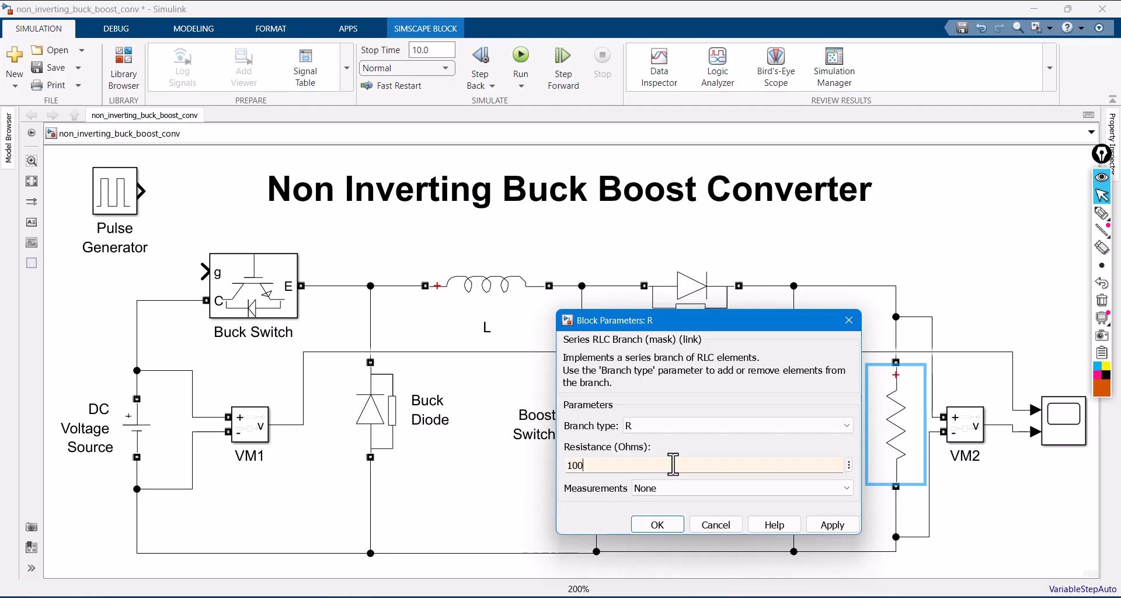
pyautogui.click(830, 528)
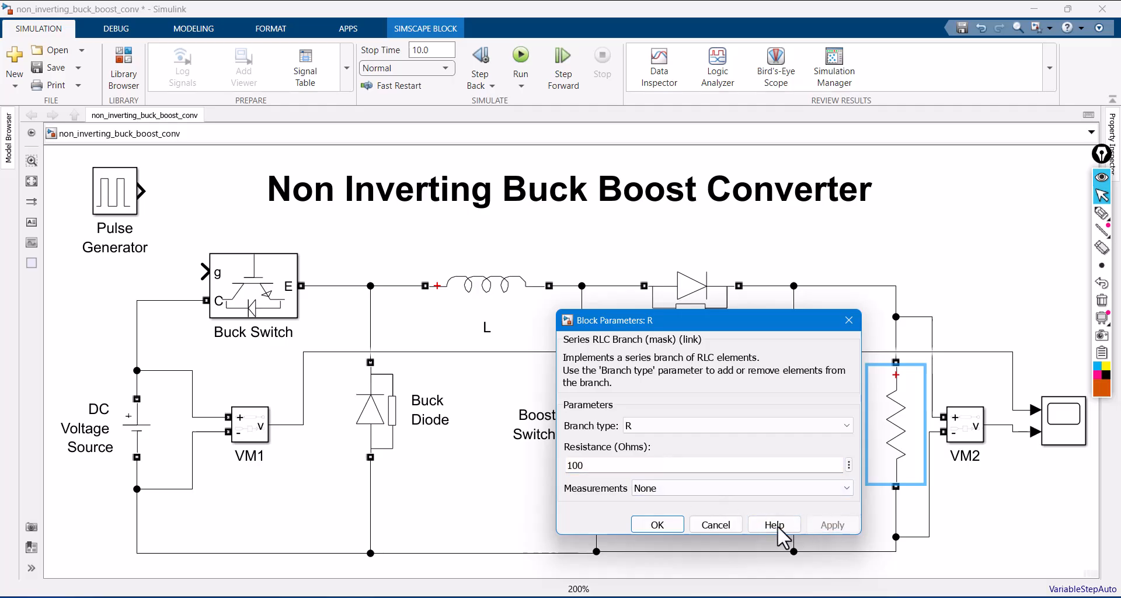
pyautogui.click(657, 525)
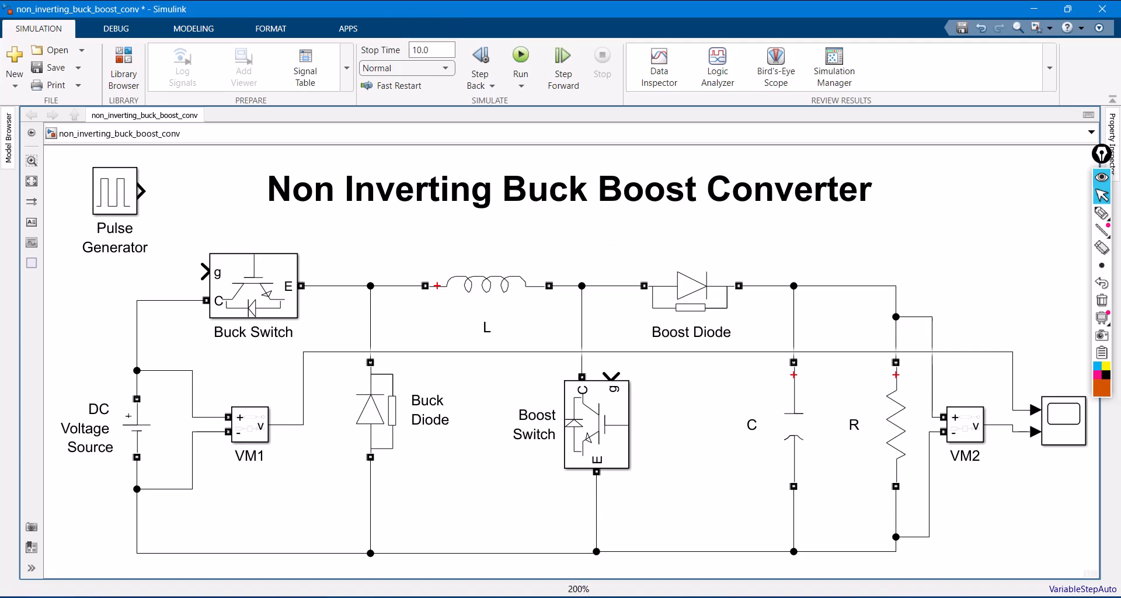
# - Switch to the PowerPoint presentation and examine the Buck Mode row of the operating conditions table, undoing any accidental text move
pyautogui.click(601, 597)
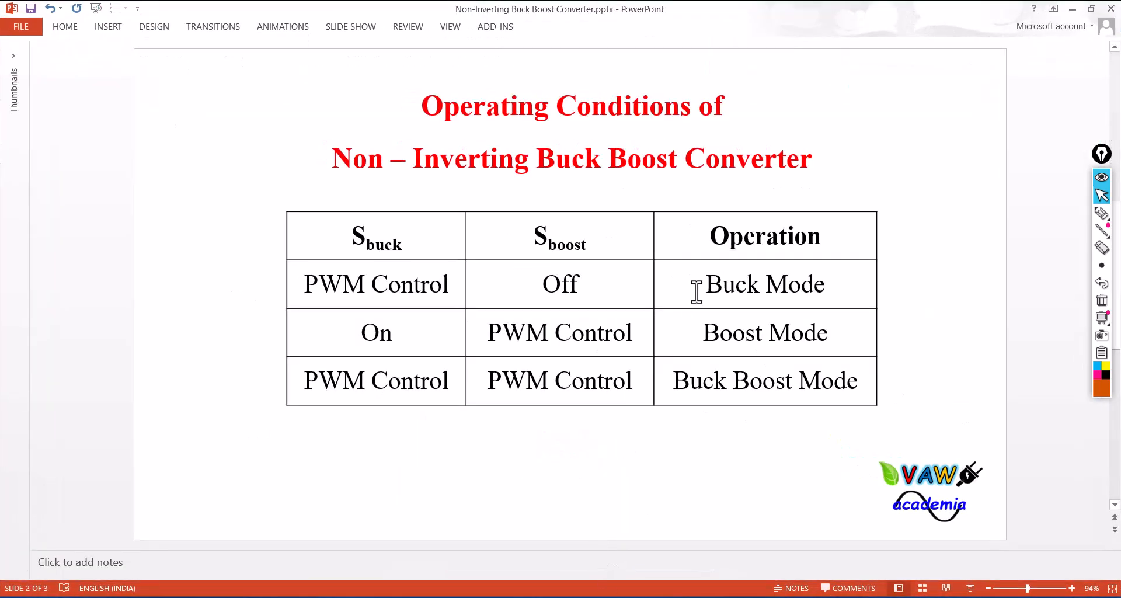
pyautogui.moveTo(699, 288); pyautogui.dragTo(823, 292)
pyautogui.click(777, 329)
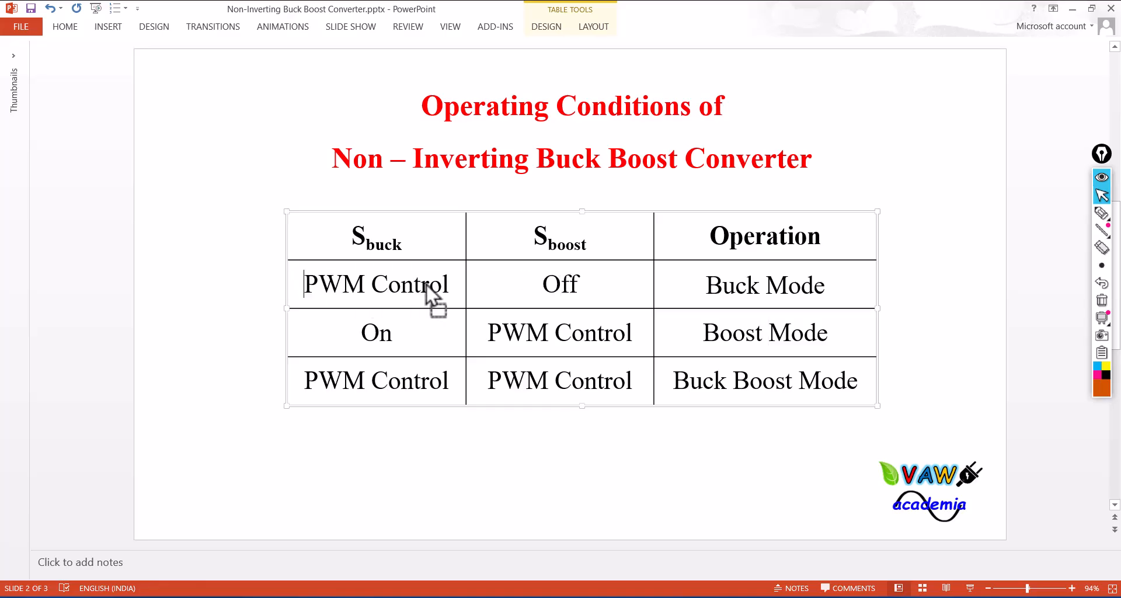
pyautogui.moveTo(566, 286); pyautogui.dragTo(564, 287)
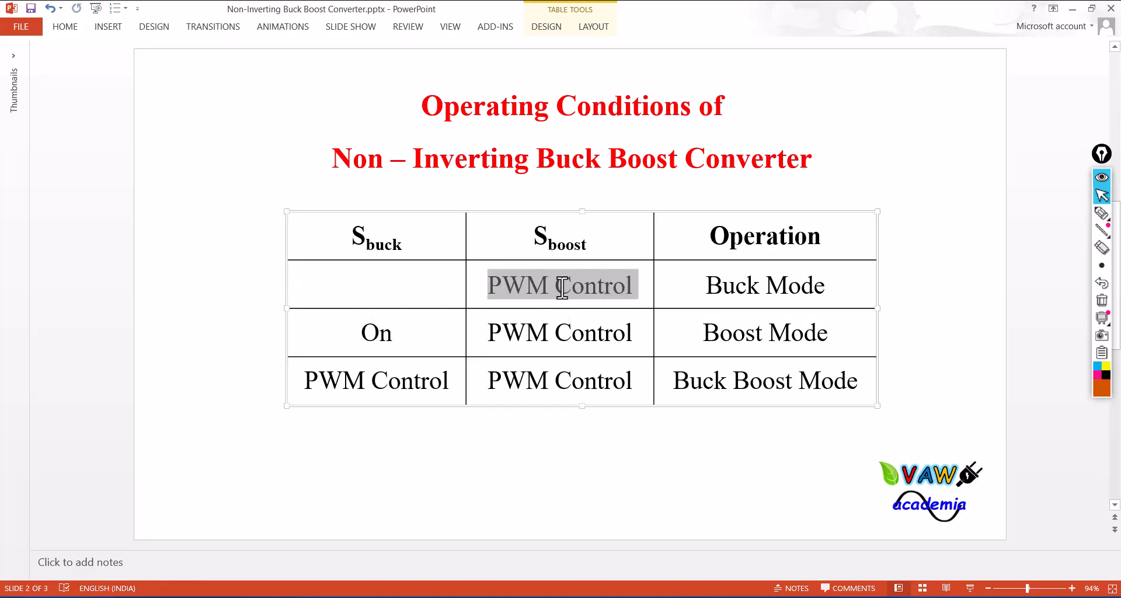
pyautogui.hotkey('ctrl', 'z')
pyautogui.moveTo(328, 279); pyautogui.dragTo(685, 279)
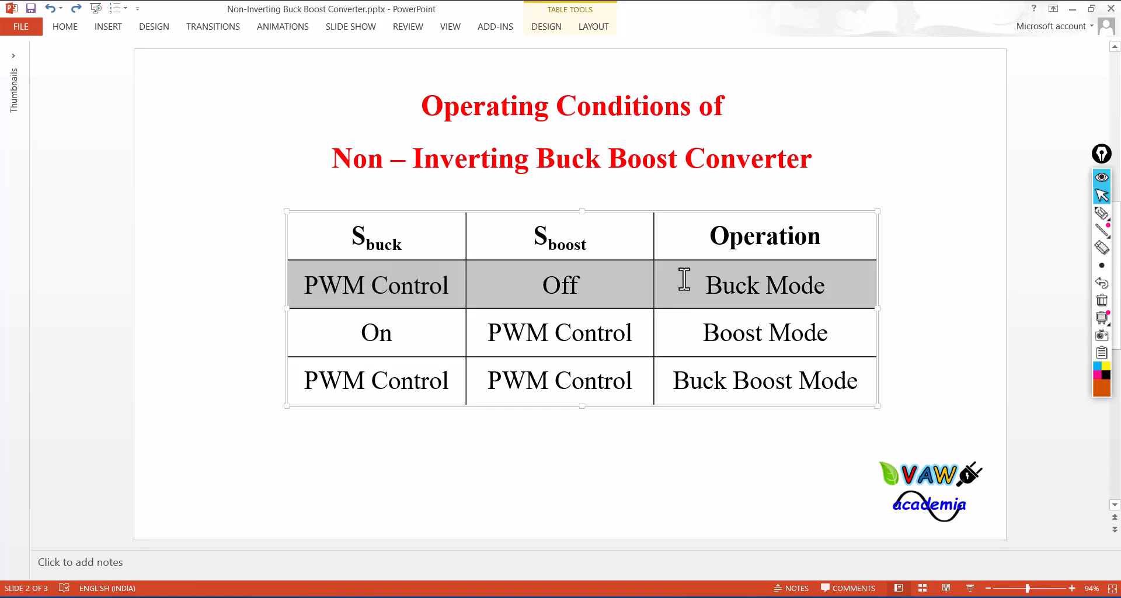
pyautogui.click(910, 316)
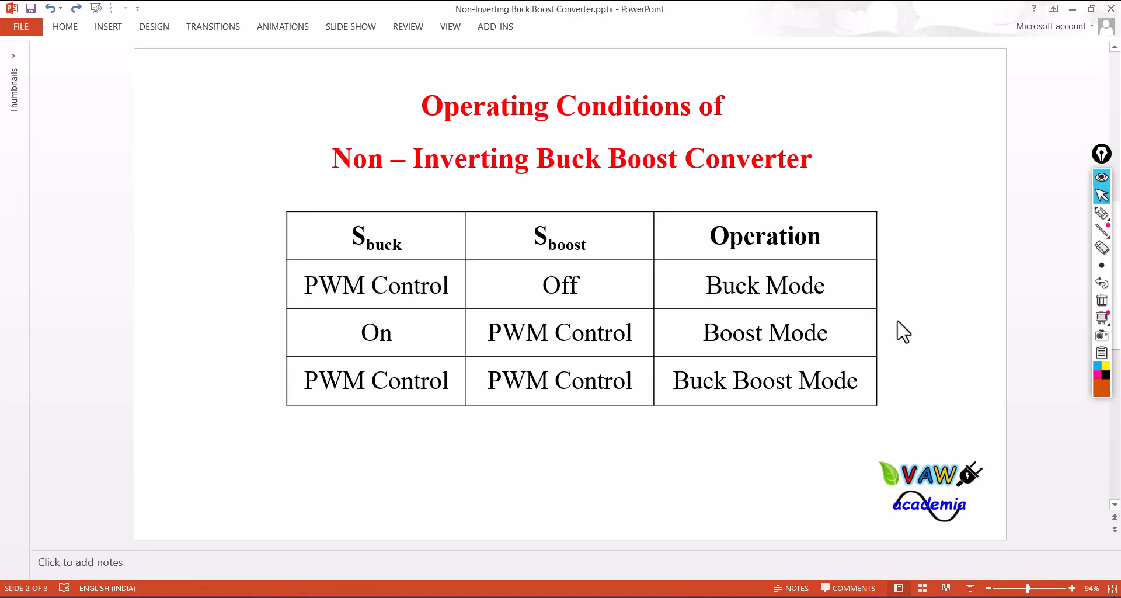
# - Switch to the separate BUCK_BOOST_Converter model in Simulink and close its window
pyautogui.moveTo(561, 597)
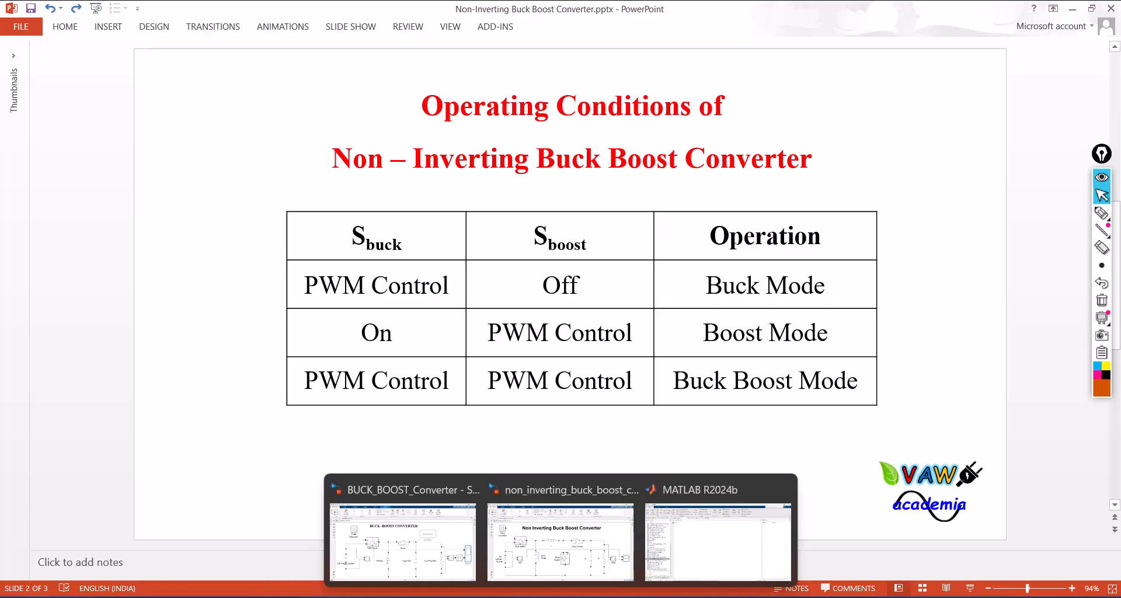
pyautogui.click(429, 560)
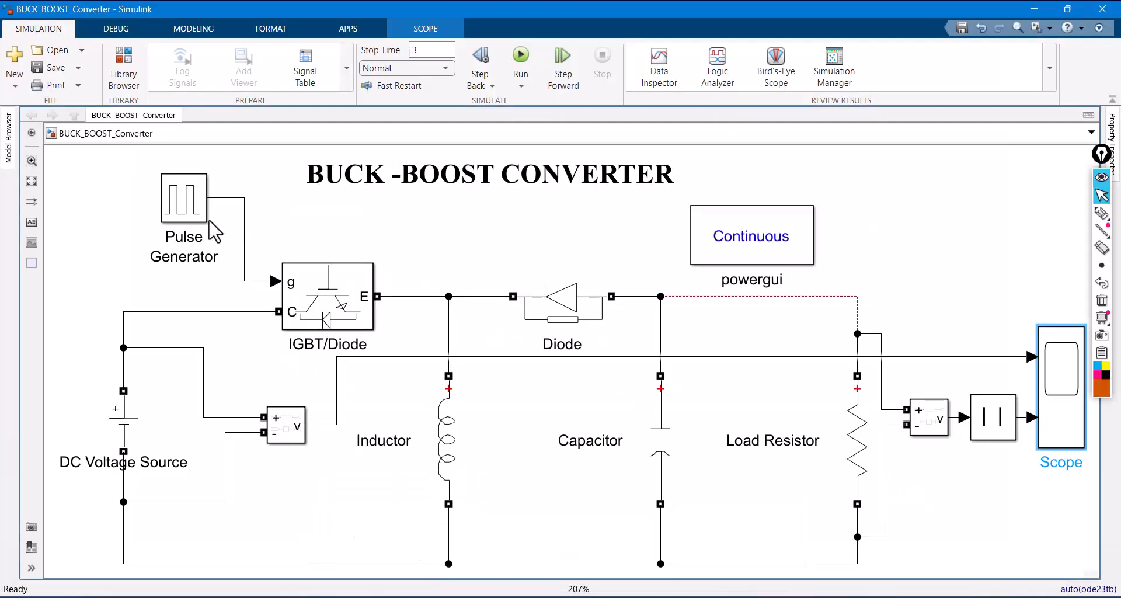
pyautogui.hotkey('alt', 'Tab')
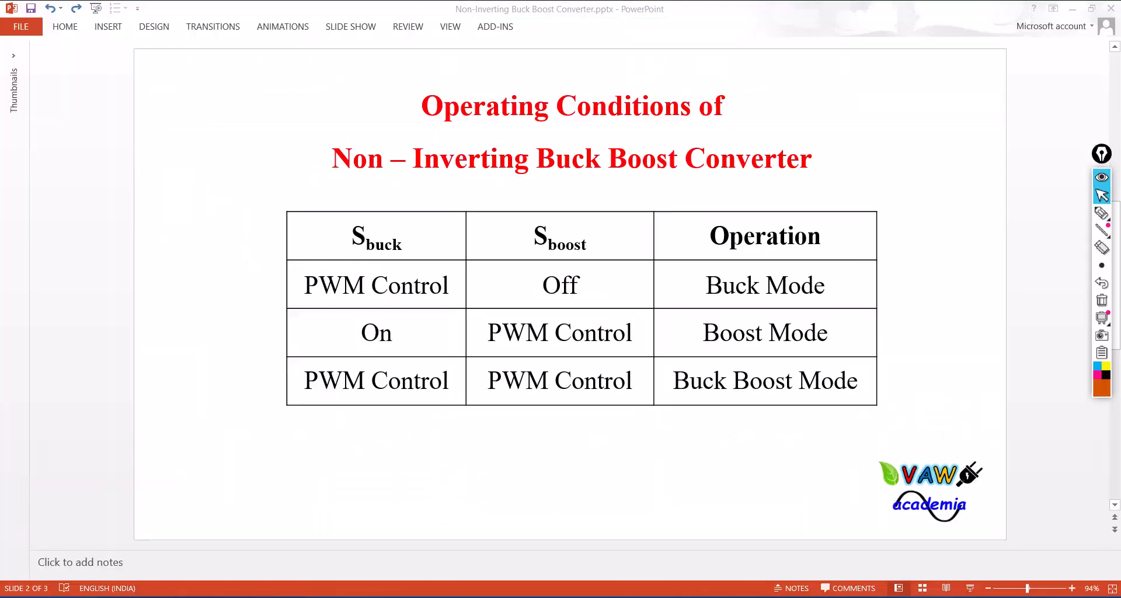
pyautogui.hotkey('alt', 'Tab')
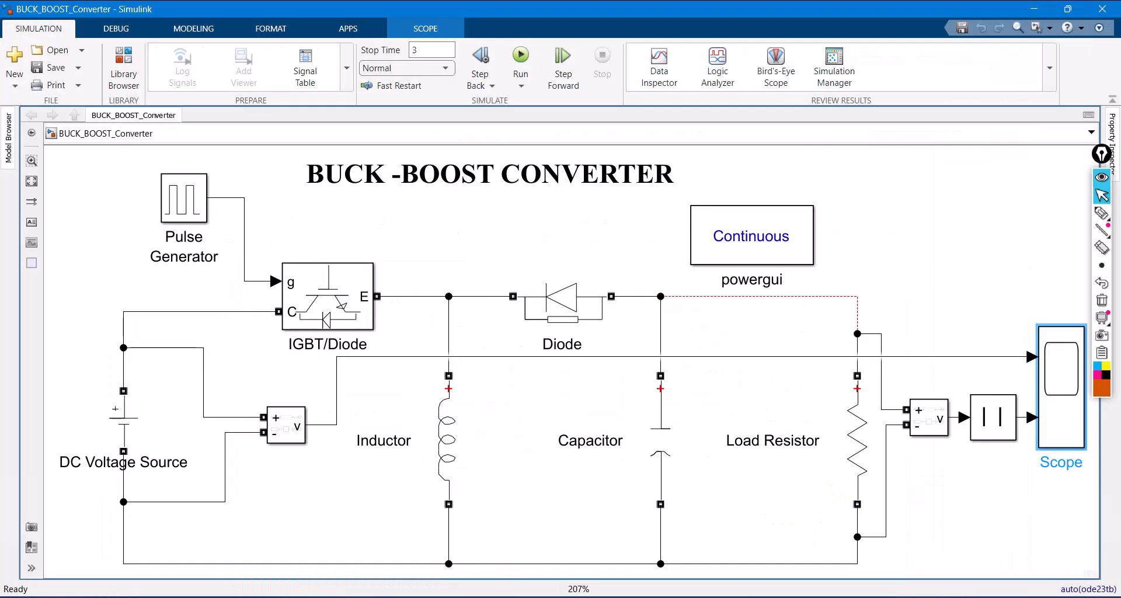
pyautogui.moveTo(561, 595)
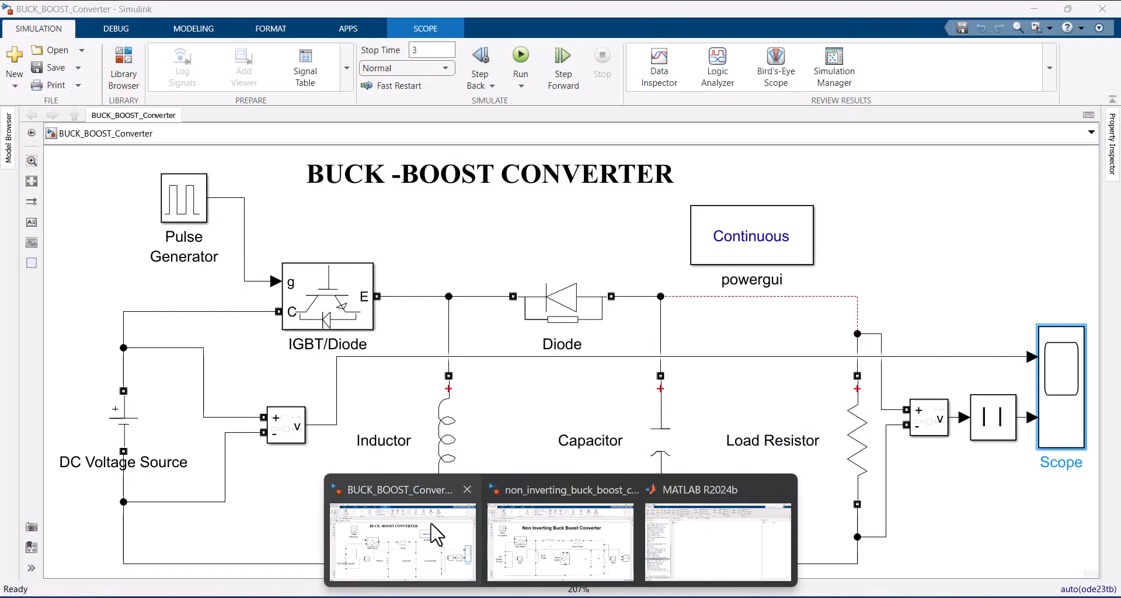
pyautogui.click(431, 523)
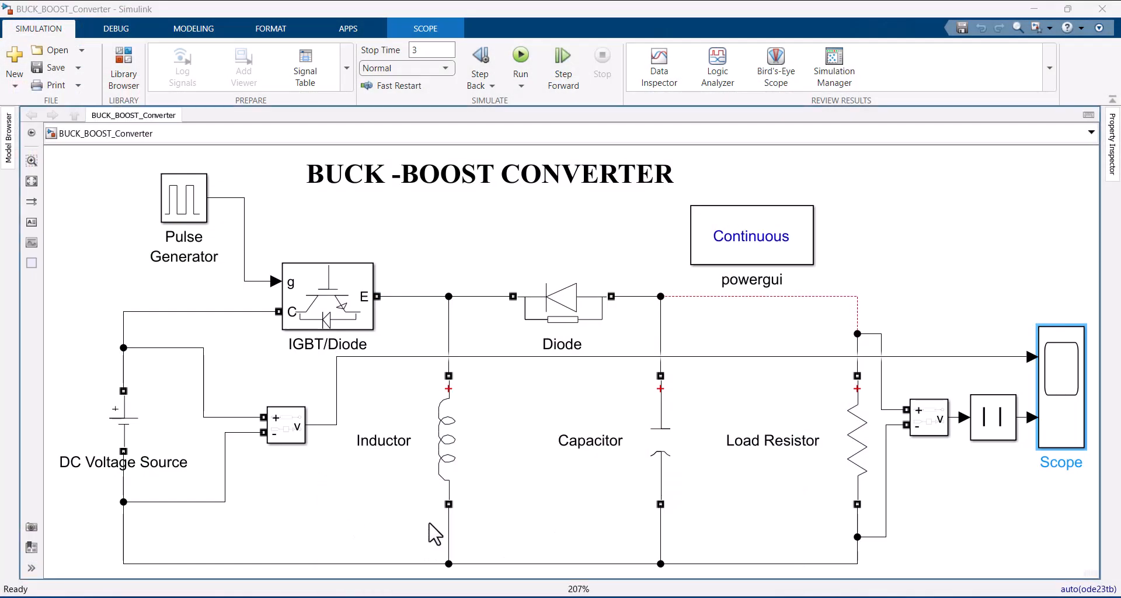
pyautogui.click(1101, 13)
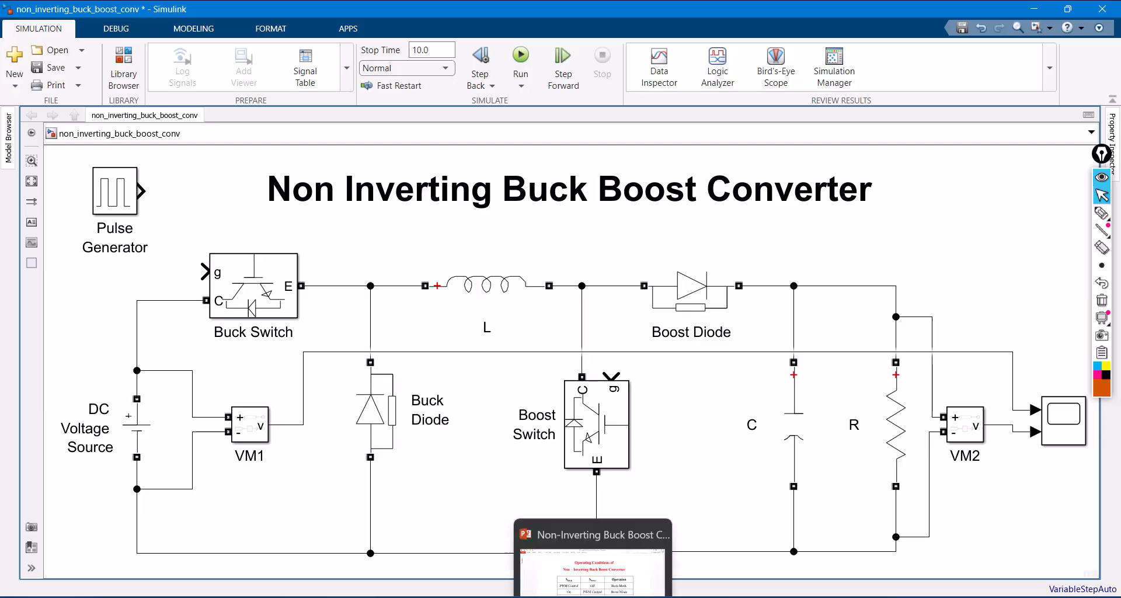
# - Check the operating conditions slide in PowerPoint, and in Simulink wire the Pulse Generator's output to the Buck Switch's gate input g
pyautogui.click(593, 597)
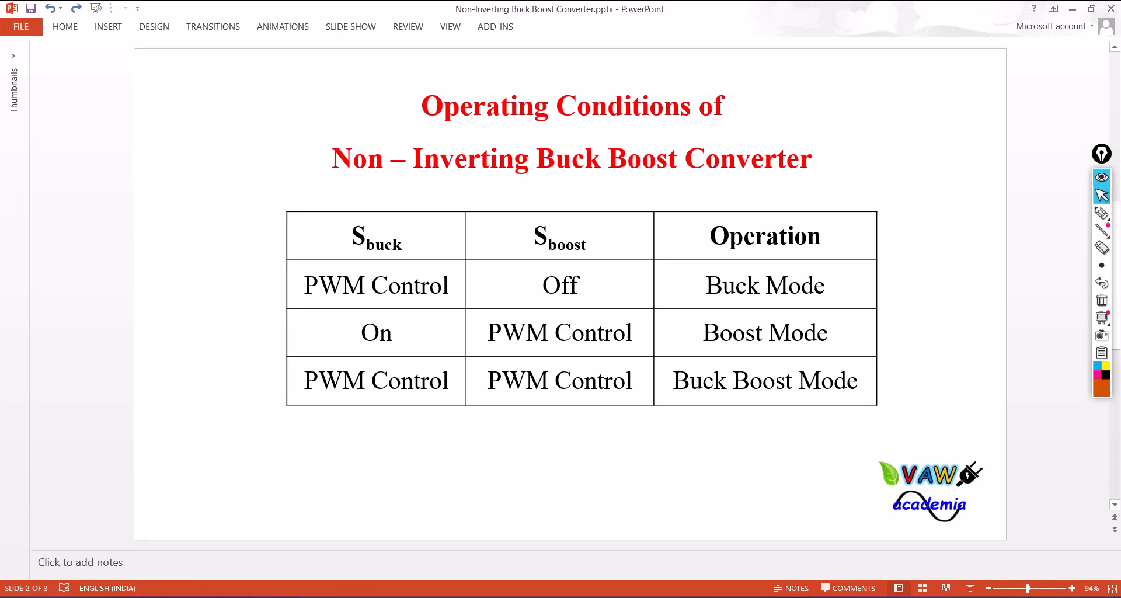
pyautogui.click(601, 597)
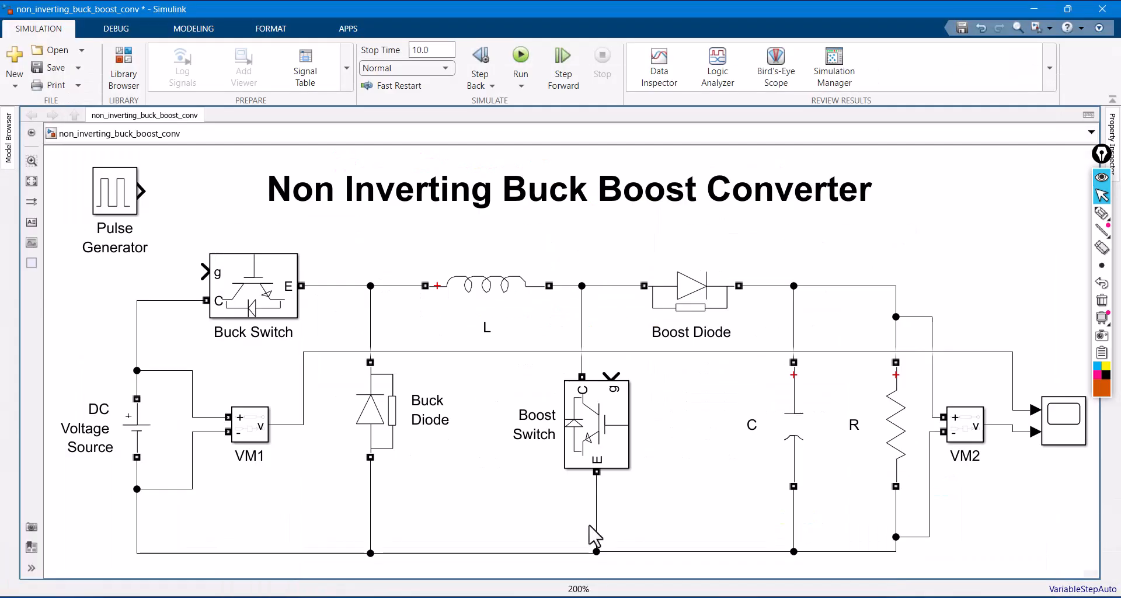
pyautogui.moveTo(143, 193)
pyautogui.mouseDown()
pyautogui.moveTo(180, 220)
pyautogui.moveTo(210, 281)
pyautogui.mouseUp()
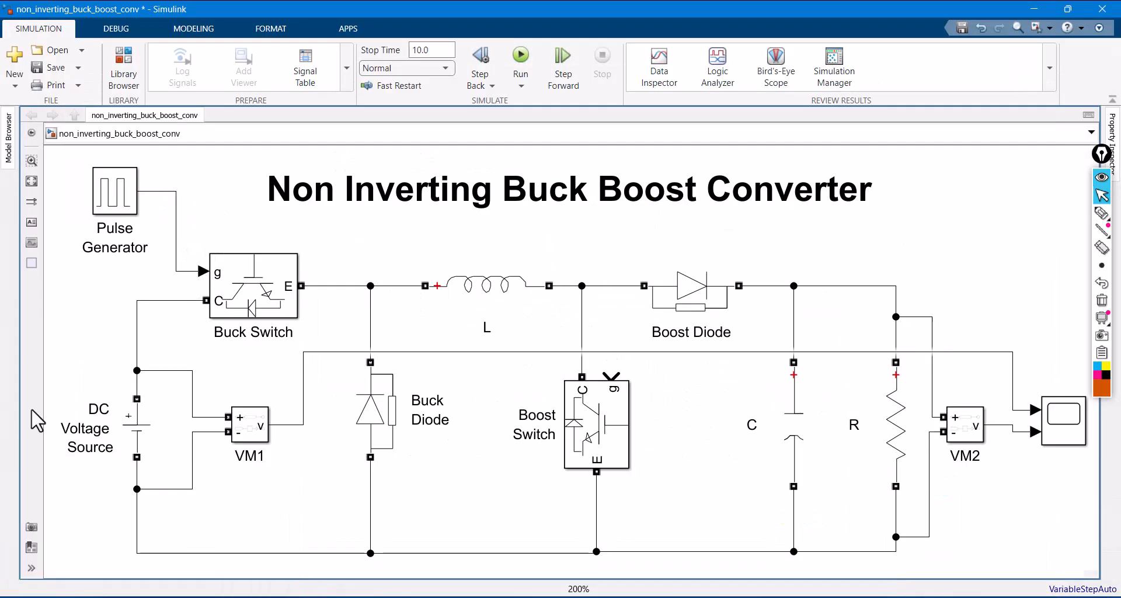
# - Circle the Boost Switch with the pen, write Off beside it, and clear the annotations
pyautogui.click(614, 444)
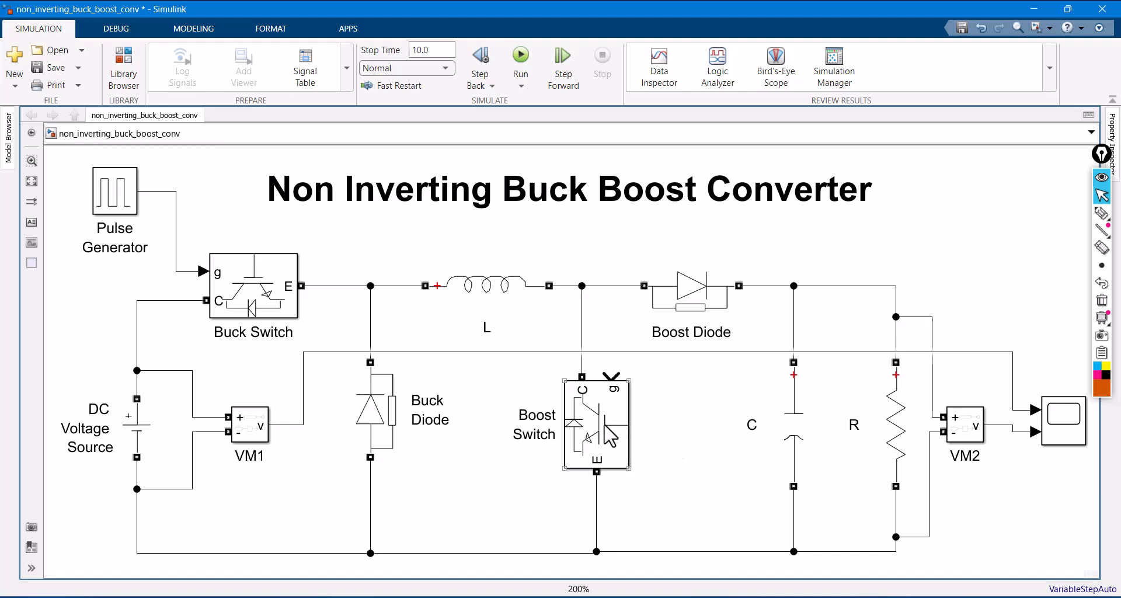
pyautogui.click(1102, 212)
pyautogui.moveTo(553, 374)
pyautogui.mouseDown()
pyautogui.moveTo(545, 387)
pyautogui.moveTo(622, 396)
pyautogui.mouseUp()
pyautogui.moveTo(671, 400)
pyautogui.mouseDown()
pyautogui.moveTo(681, 445)
pyautogui.moveTo(674, 429)
pyautogui.mouseUp()
pyautogui.moveTo(702, 393); pyautogui.dragTo(691, 456)
pyautogui.moveTo(685, 439)
pyautogui.mouseDown()
pyautogui.moveTo(730, 418)
pyautogui.moveTo(714, 448)
pyautogui.mouseUp()
pyautogui.moveTo(713, 427); pyautogui.dragTo(745, 419)
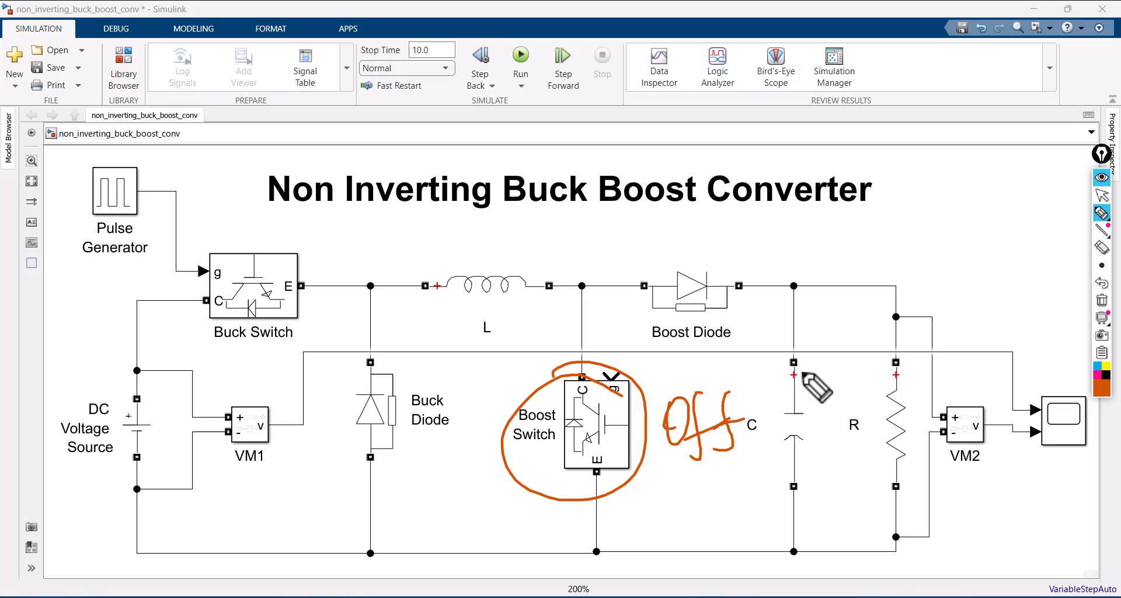
pyautogui.click(1102, 317)
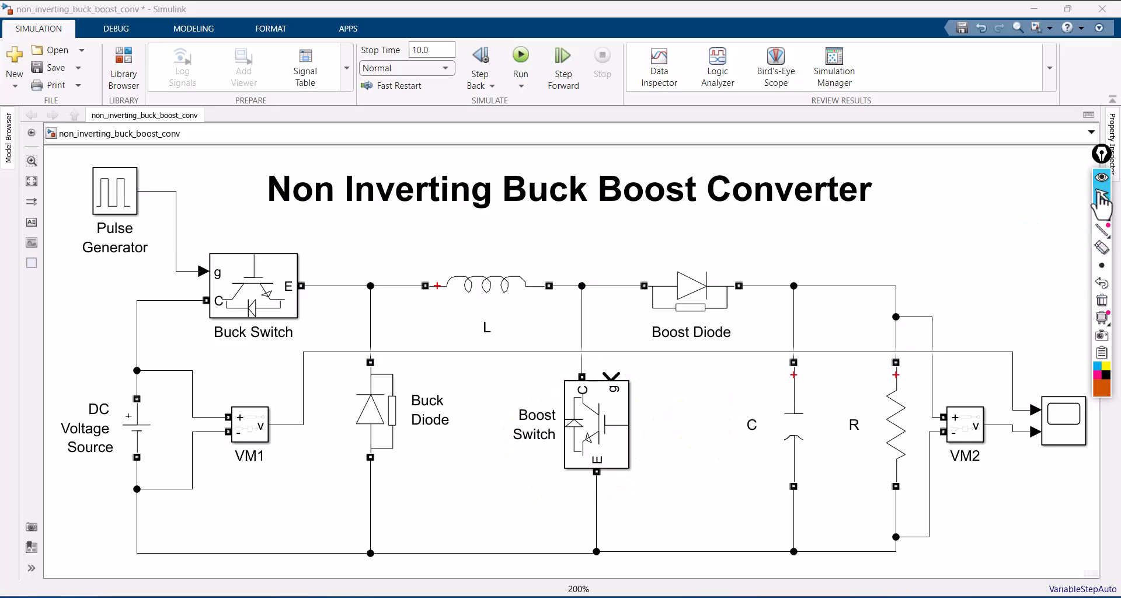
pyautogui.click(1102, 198)
# - Add a Constant block from the Simulink library in the free space below the model title, above the Boost Switch
pyautogui.click(580, 245)
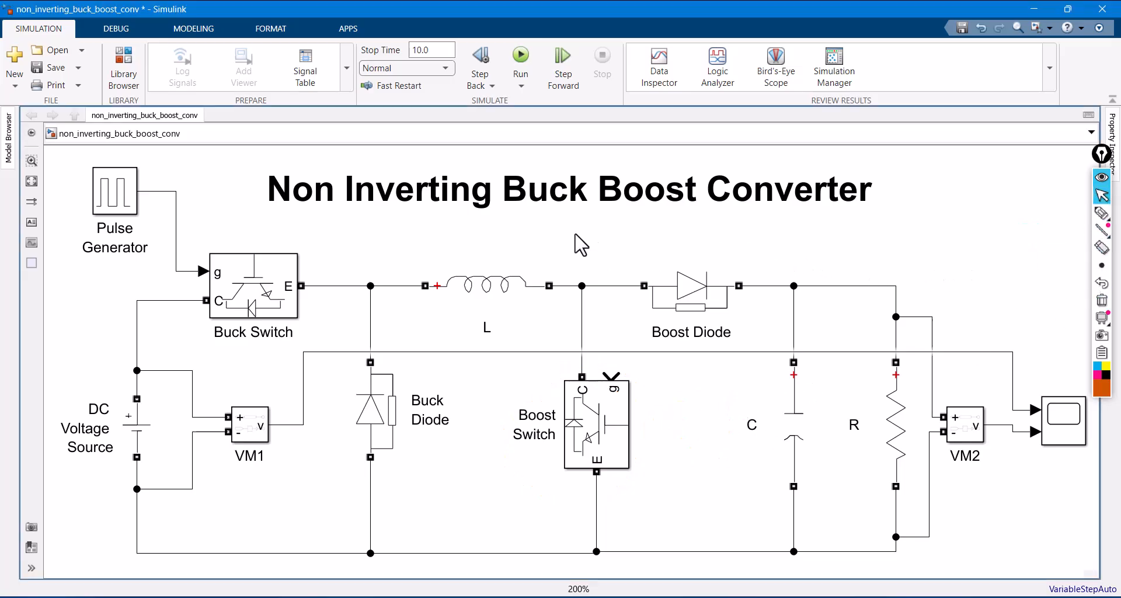
pyautogui.doubleClick(576, 235)
pyautogui.write('cons')
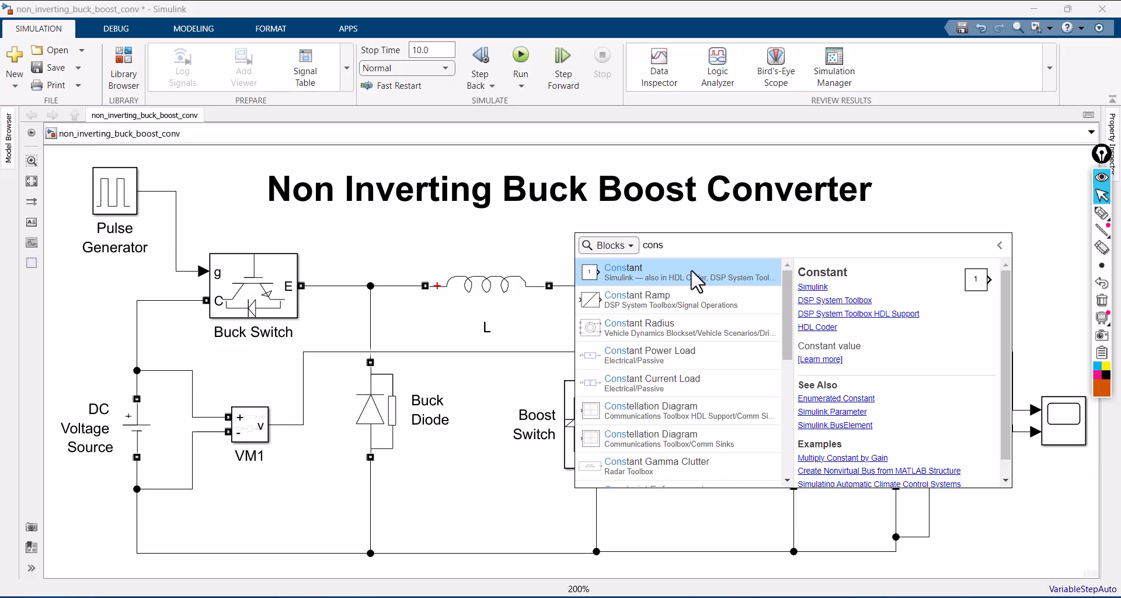
pyautogui.click(697, 280)
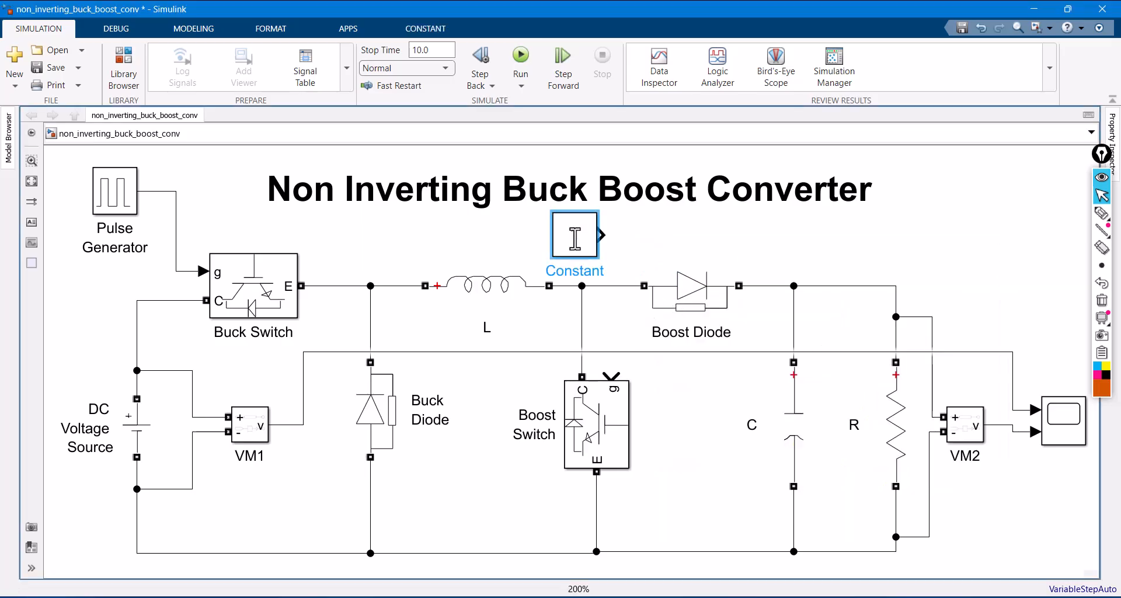
# - Set the Constant block's value to 0 and wire its output to the Boost Switch's gate input g
pyautogui.doubleClick(576, 238)
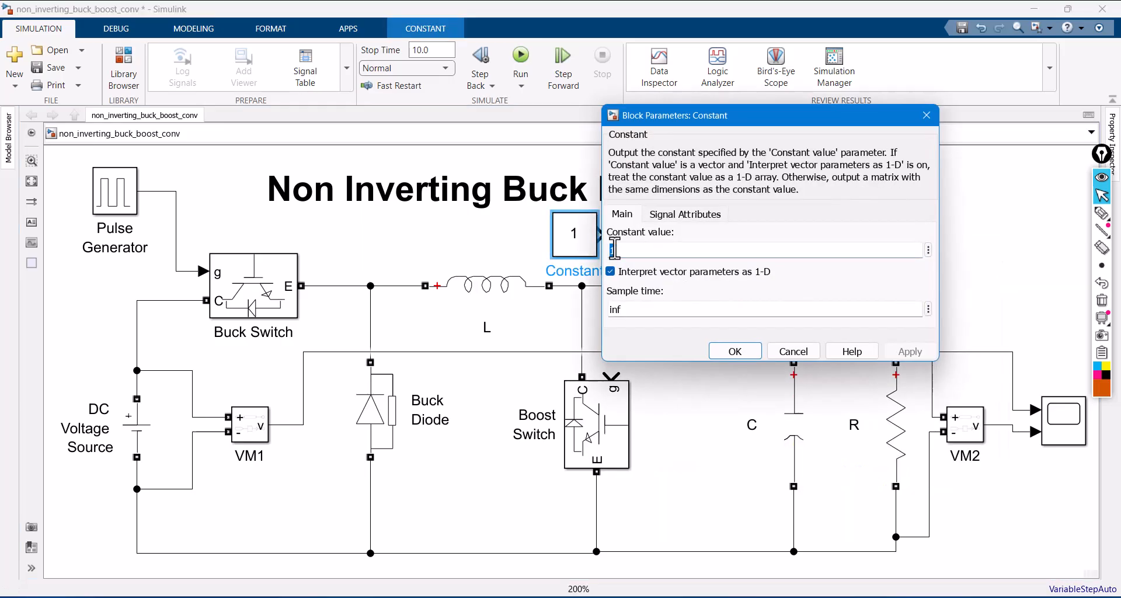
pyautogui.write('0')
pyautogui.click(737, 350)
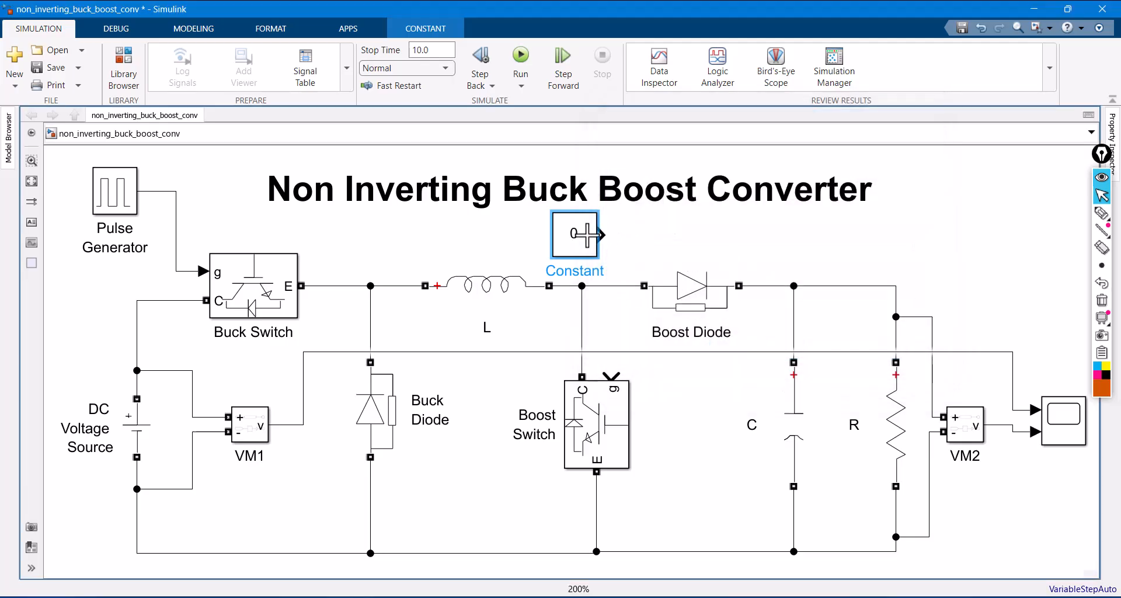
pyautogui.moveTo(577, 238)
pyautogui.mouseDown()
pyautogui.moveTo(525, 238)
pyautogui.moveTo(608, 304)
pyautogui.moveTo(613, 377)
pyautogui.mouseUp()
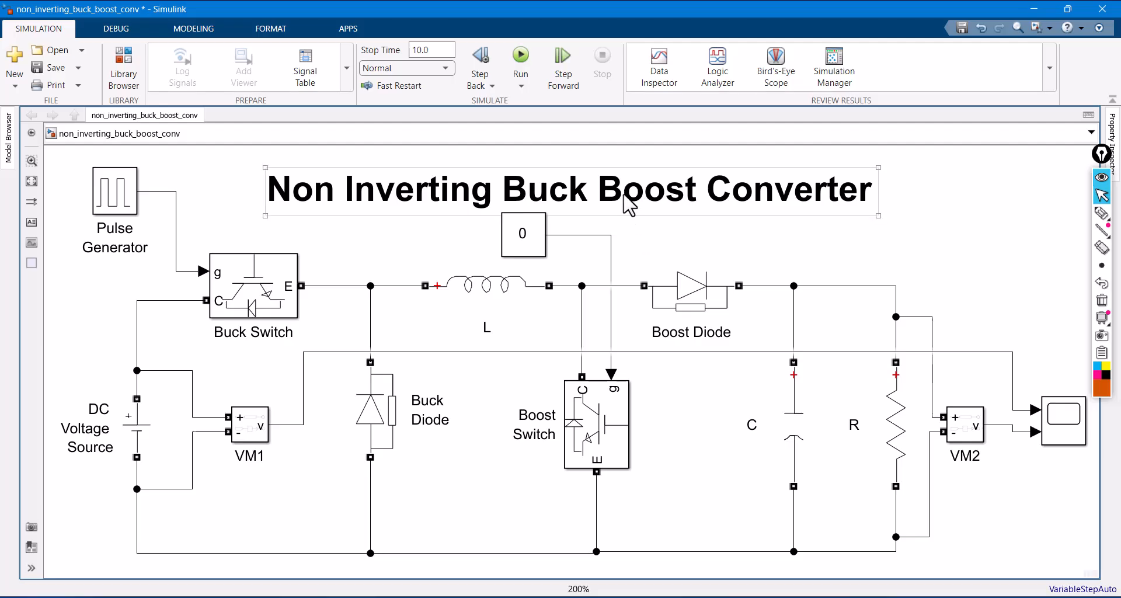
# - Move the model title further up, clear of the Constant block, and fit the whole diagram in view
pyautogui.moveTo(624, 187); pyautogui.dragTo(631, 148)
pyautogui.click(777, 223)
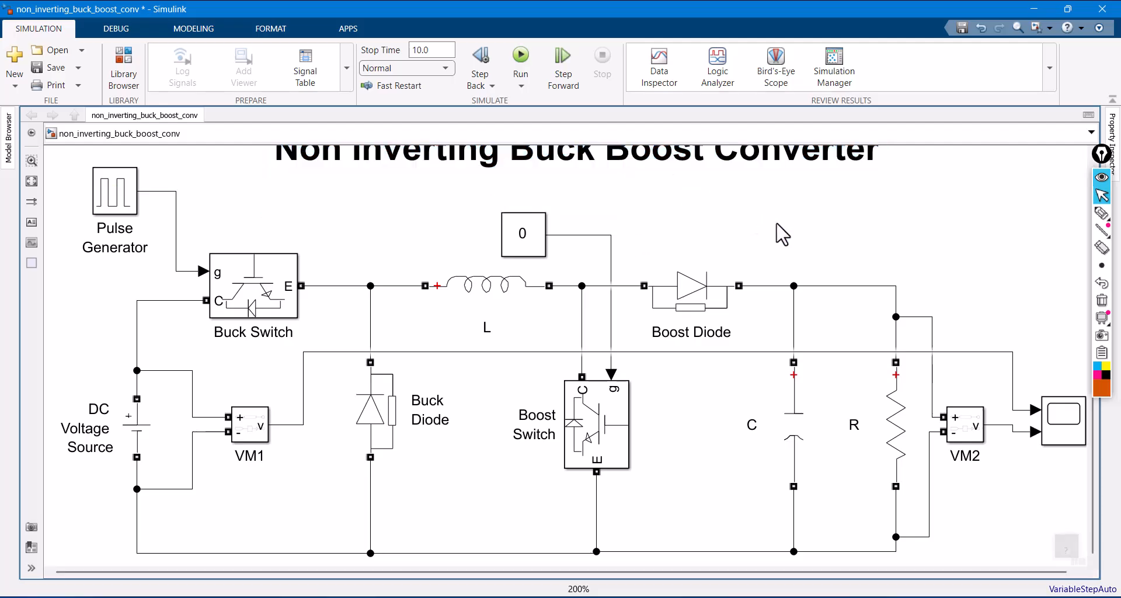
pyautogui.press('space')
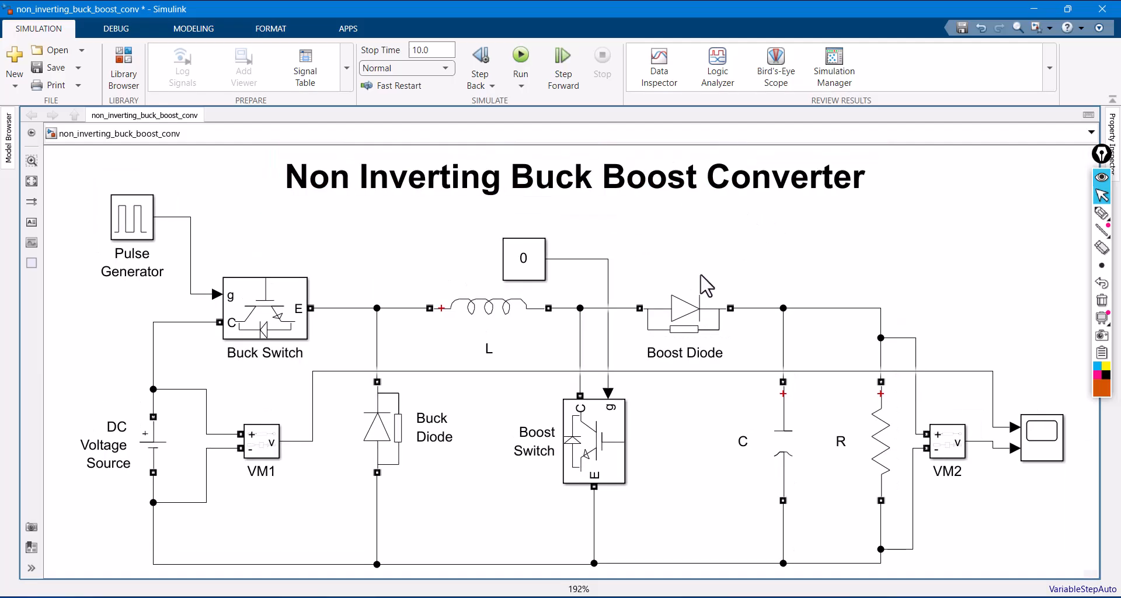
# - Set the simulation stop time to 3 and save the model
pyautogui.click(260, 325)
pyautogui.click(156, 250)
pyautogui.click(611, 450)
pyautogui.click(434, 50)
pyautogui.write('3')
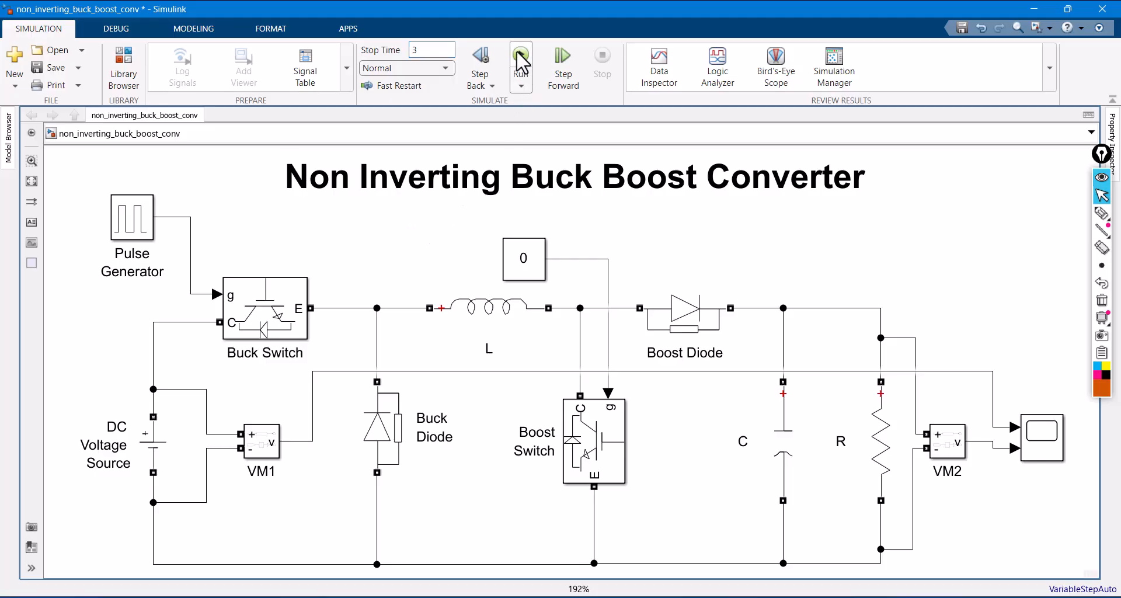
pyautogui.click(54, 69)
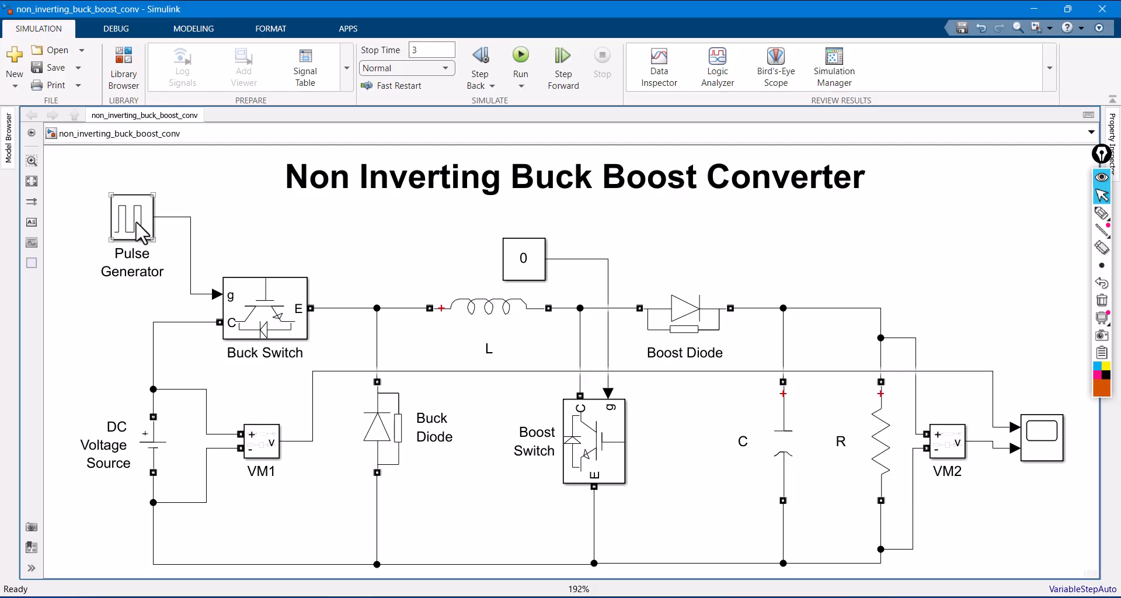
# - Check the operating conditions slide in PowerPoint, and in Simulink set the Pulse Generator's pulse width to 70 % of the period
pyautogui.doubleClick(138, 226)
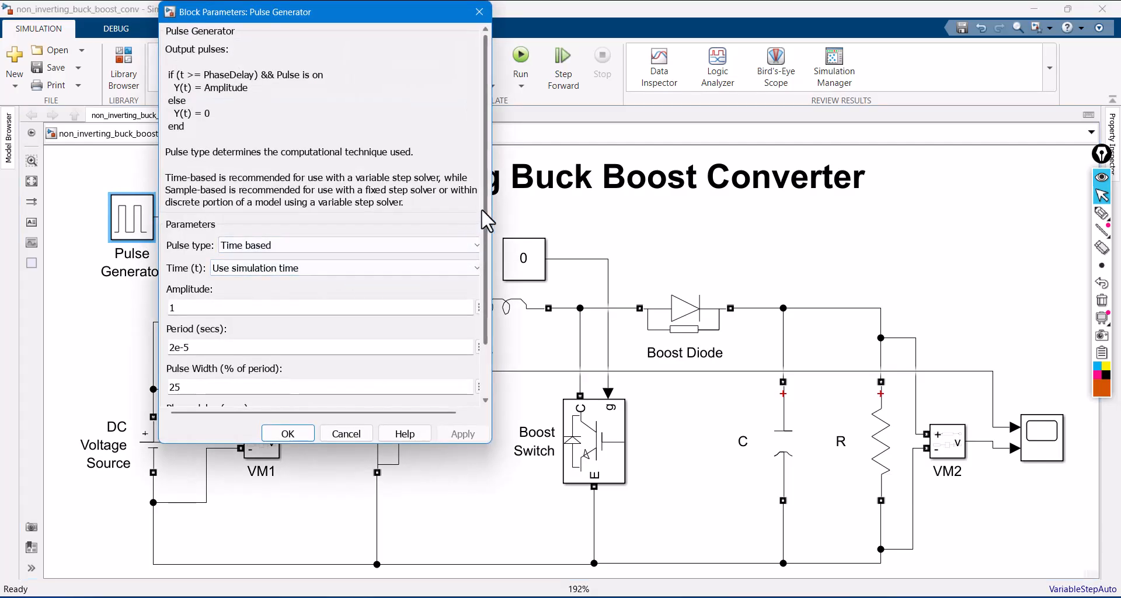
pyautogui.scroll(-2, 486, 222)
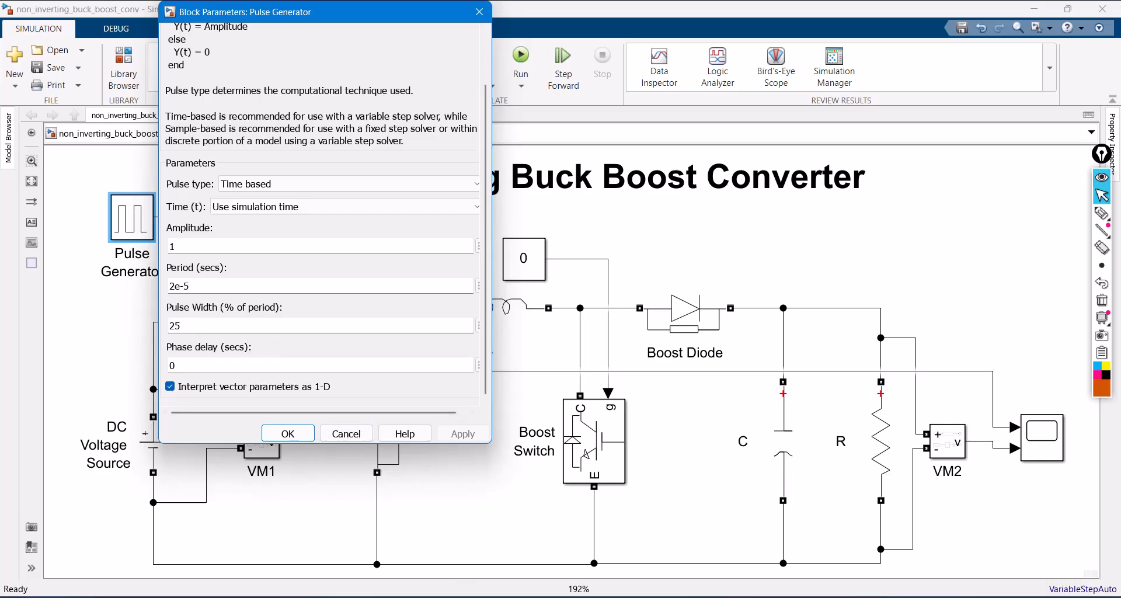
pyautogui.moveTo(593, 596)
pyautogui.click(587, 551)
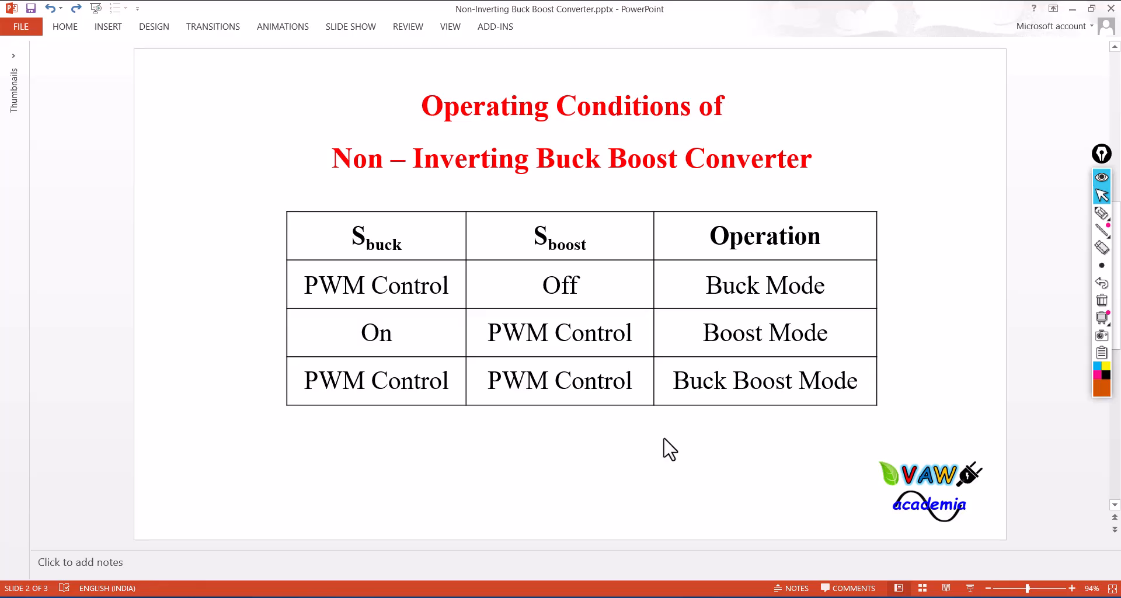
pyautogui.click(458, 529)
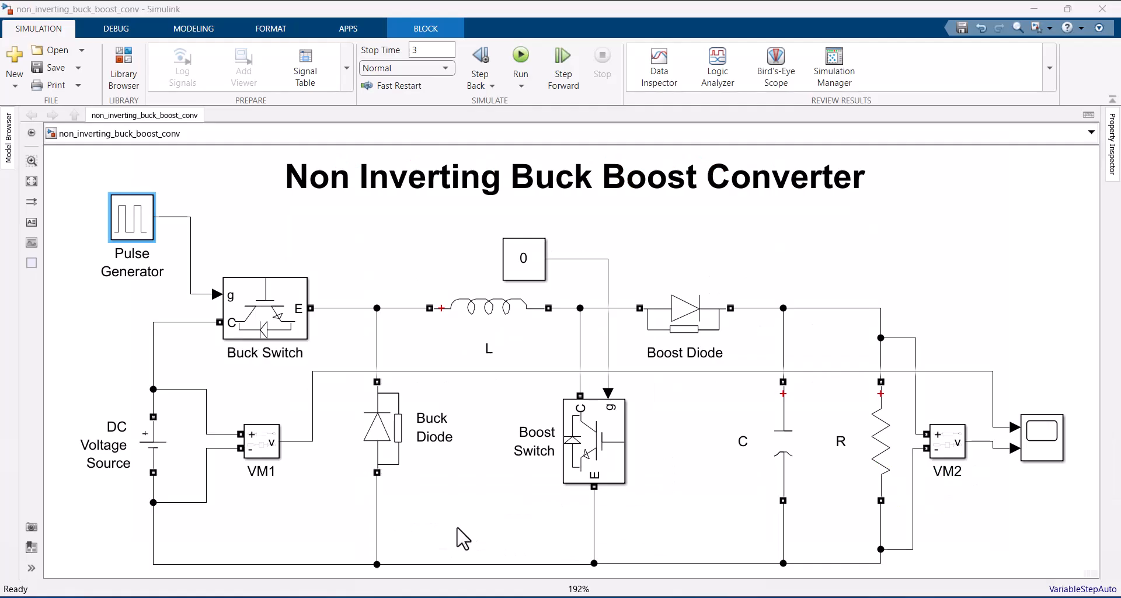
pyautogui.doubleClick(130, 221)
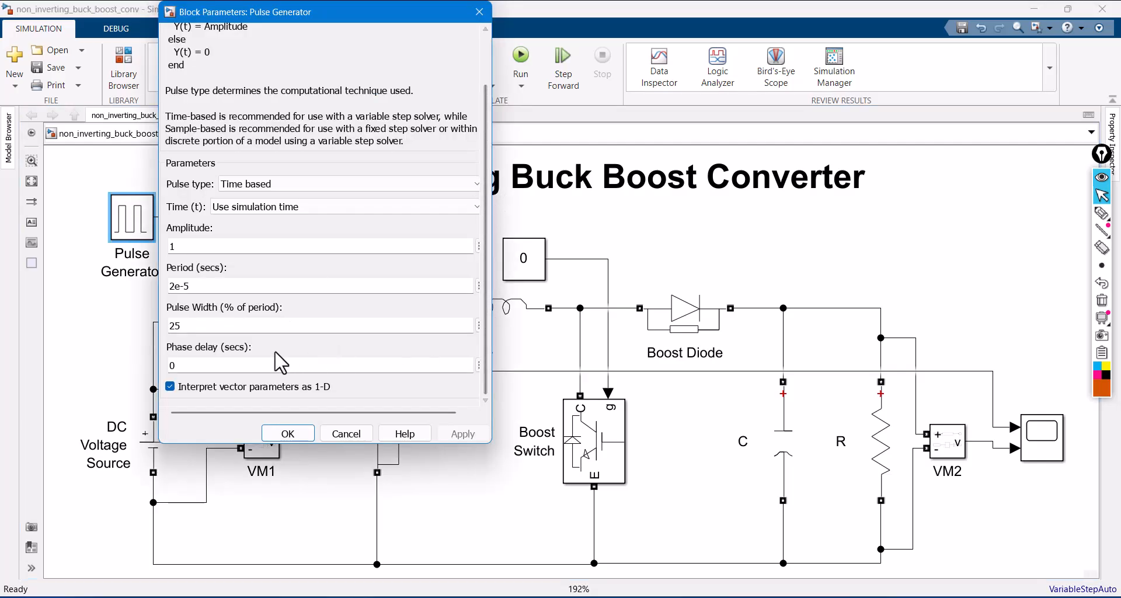
pyautogui.doubleClick(212, 325)
pyautogui.write('70')
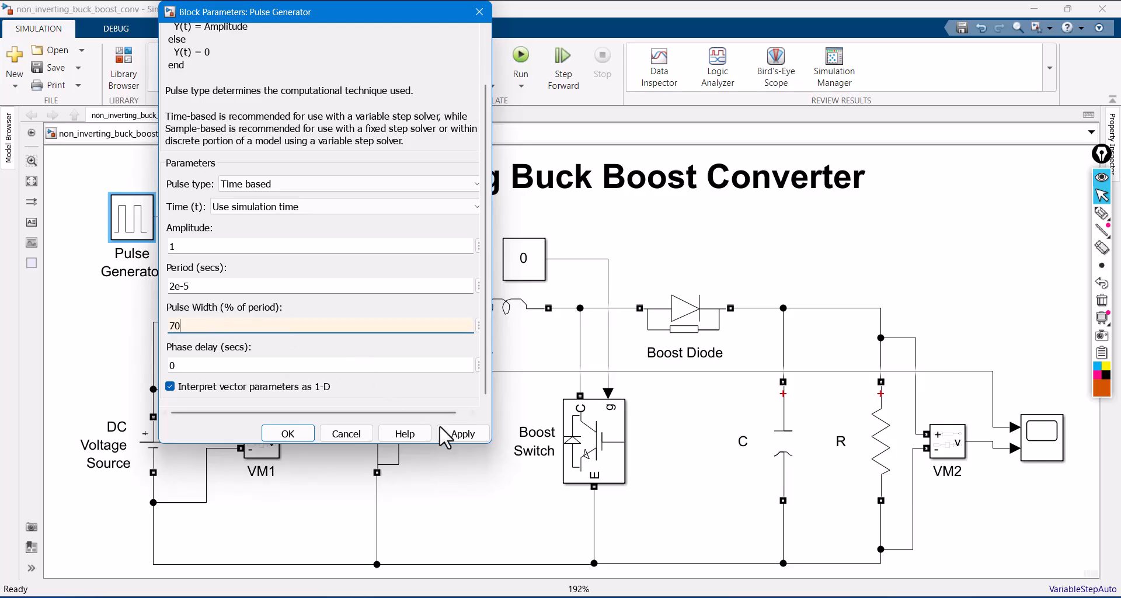
pyautogui.click(461, 433)
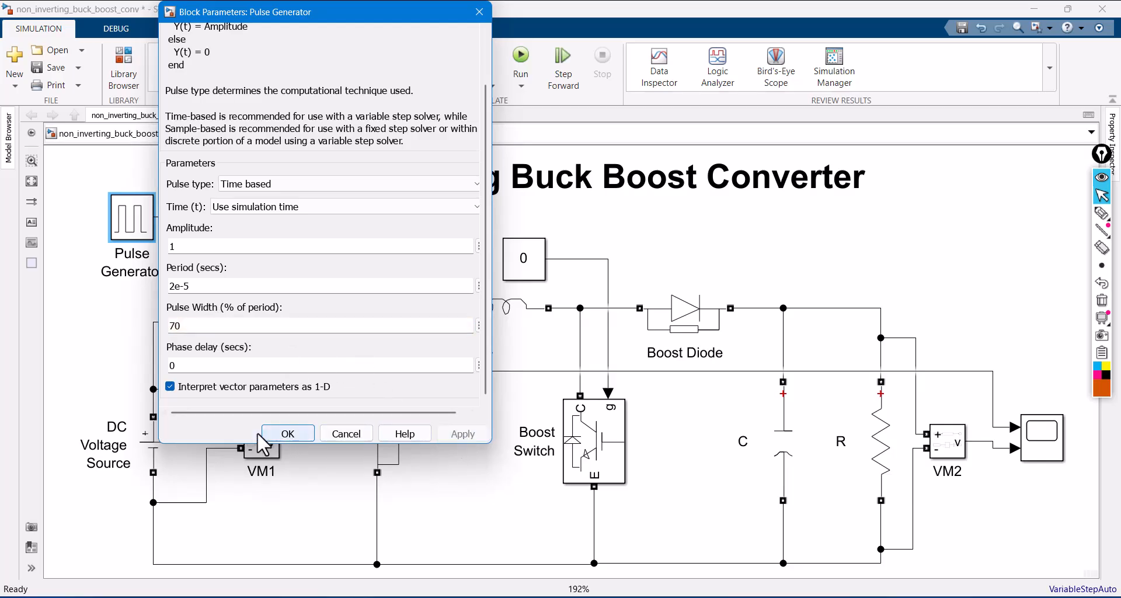
pyautogui.click(289, 433)
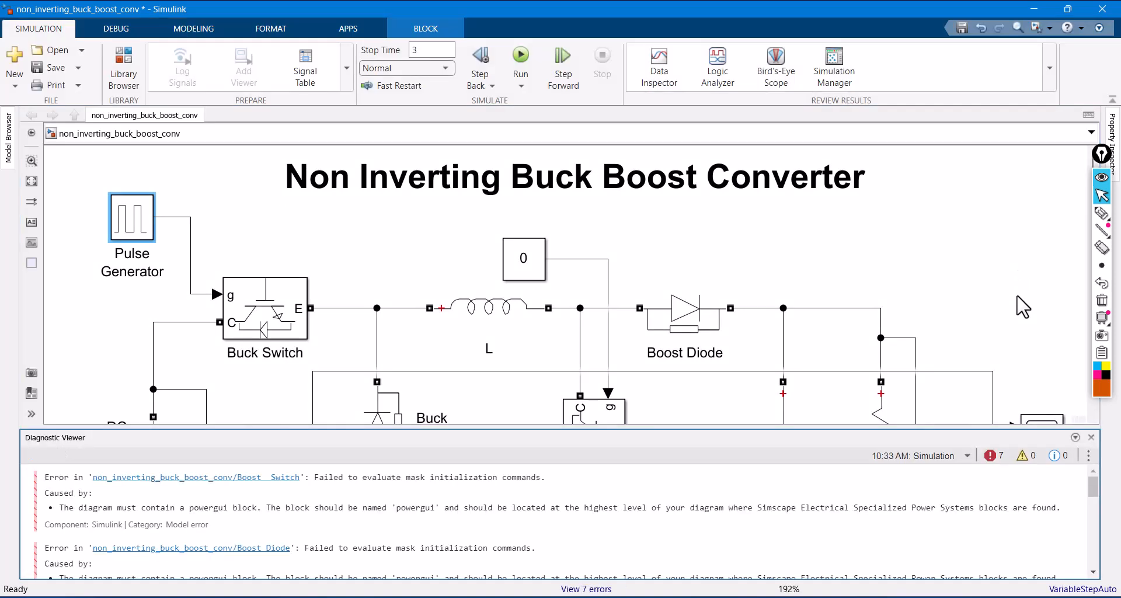
# - Close the Diagnostic Viewer and add a powergui block in the free space above the resistor R, beside the model title
pyautogui.click(1091, 438)
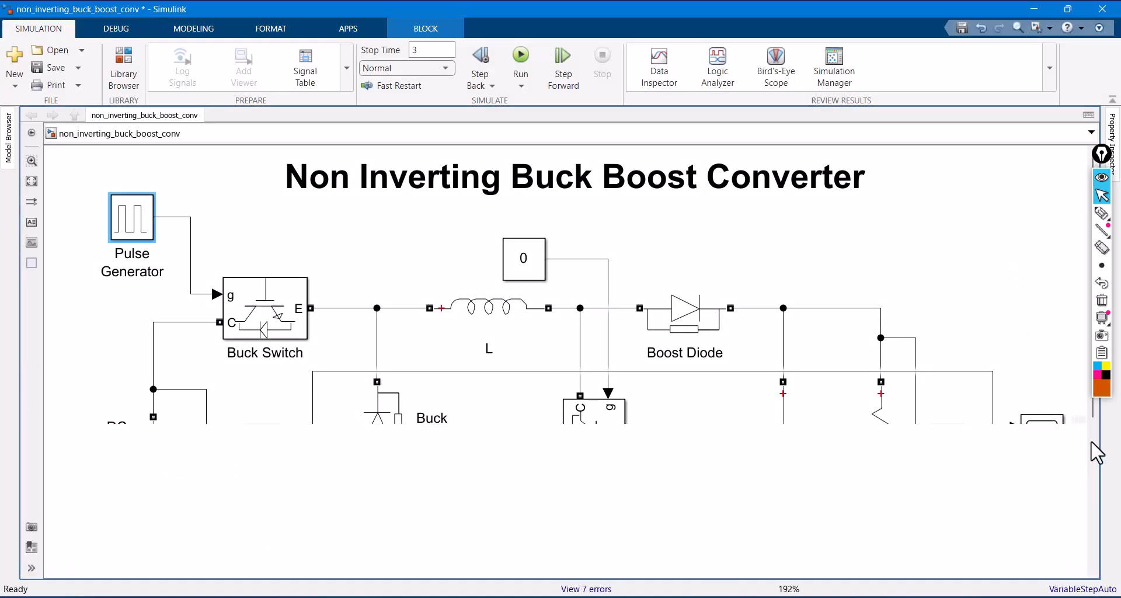
pyautogui.doubleClick(859, 246)
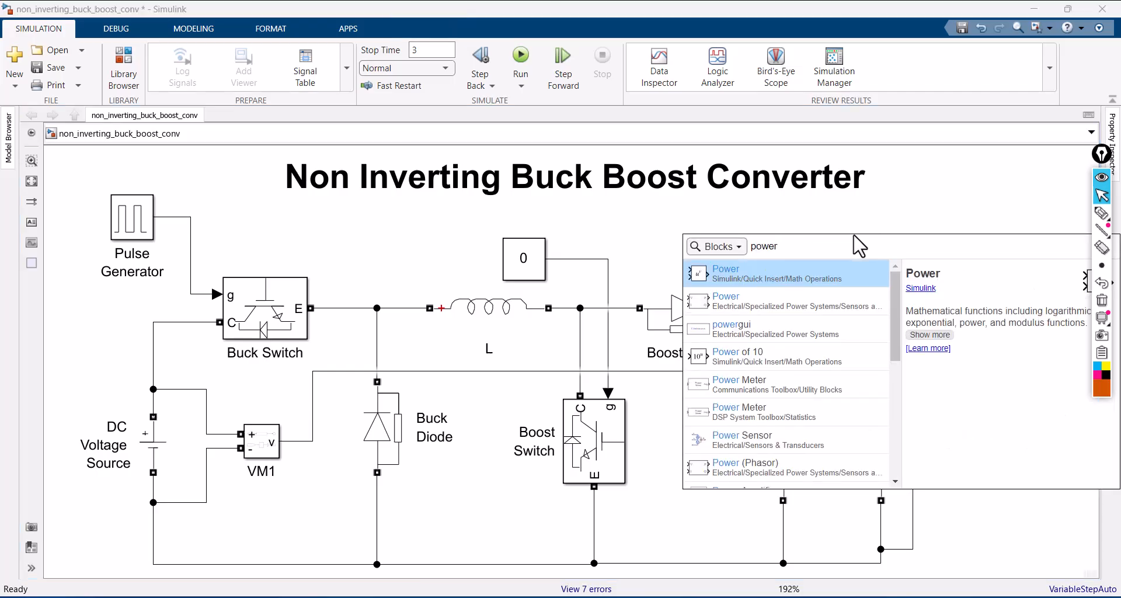
pyautogui.click(792, 327)
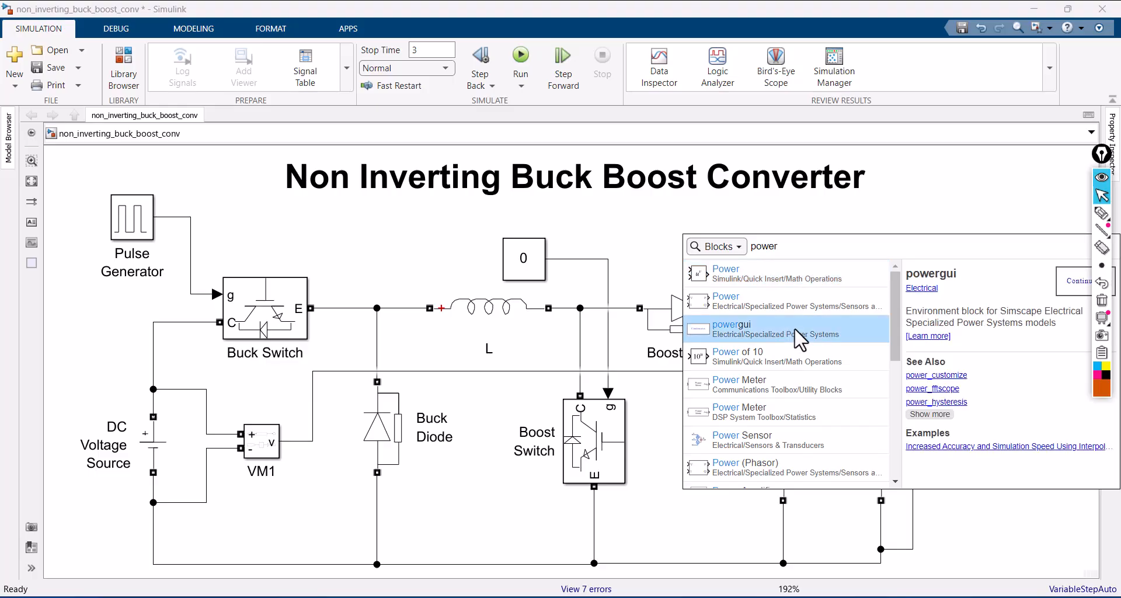
pyautogui.click(794, 327)
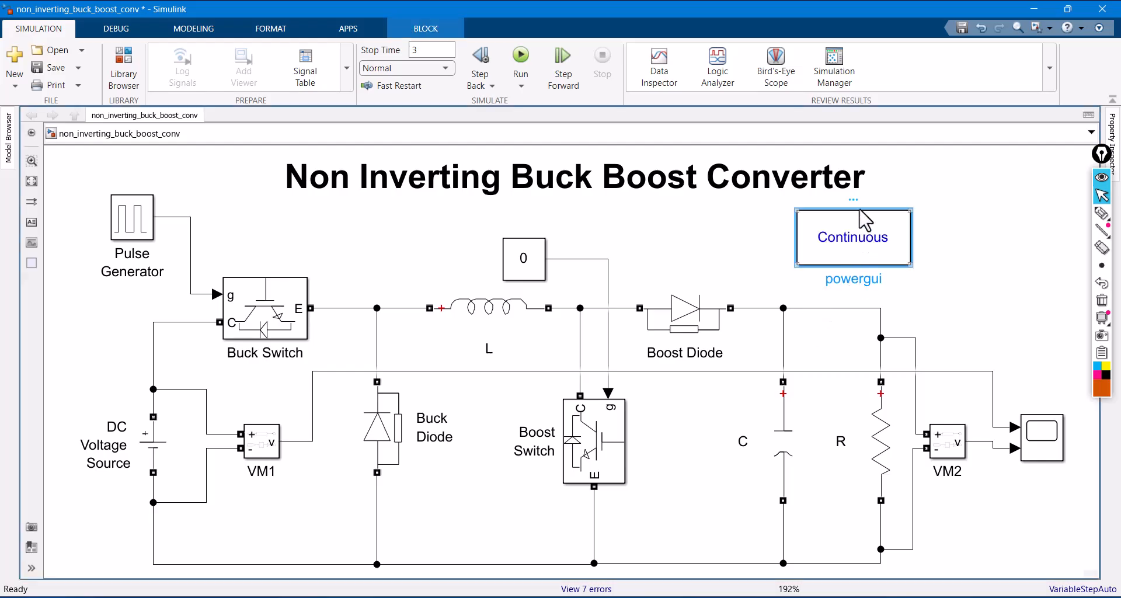
pyautogui.moveTo(860, 202); pyautogui.dragTo(931, 200)
pyautogui.click(1001, 248)
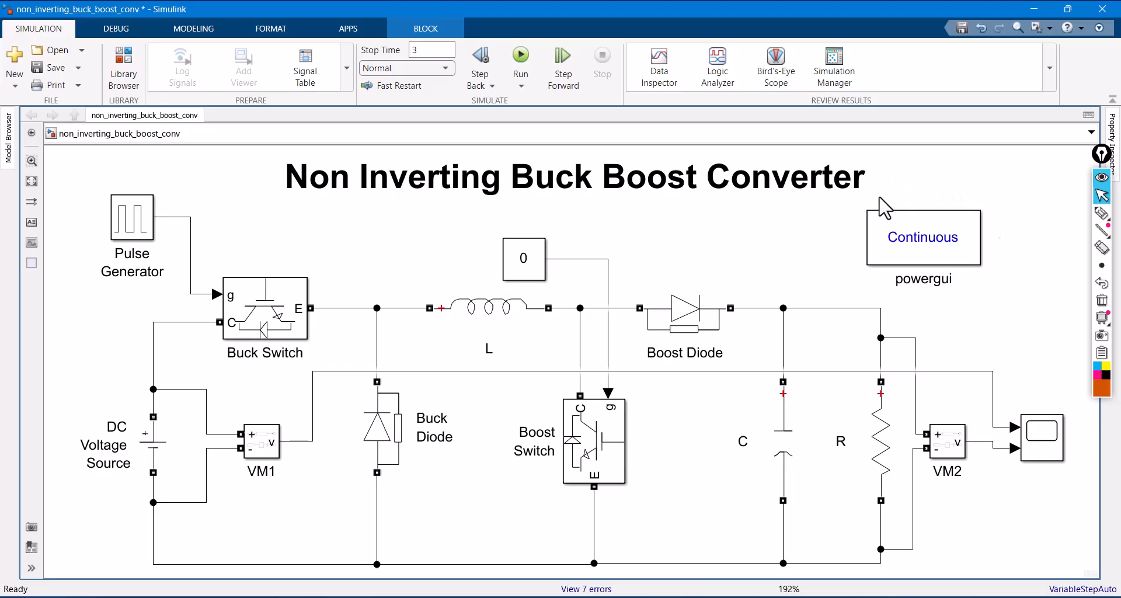
# - Save the model and run the simulation
pyautogui.click(56, 68)
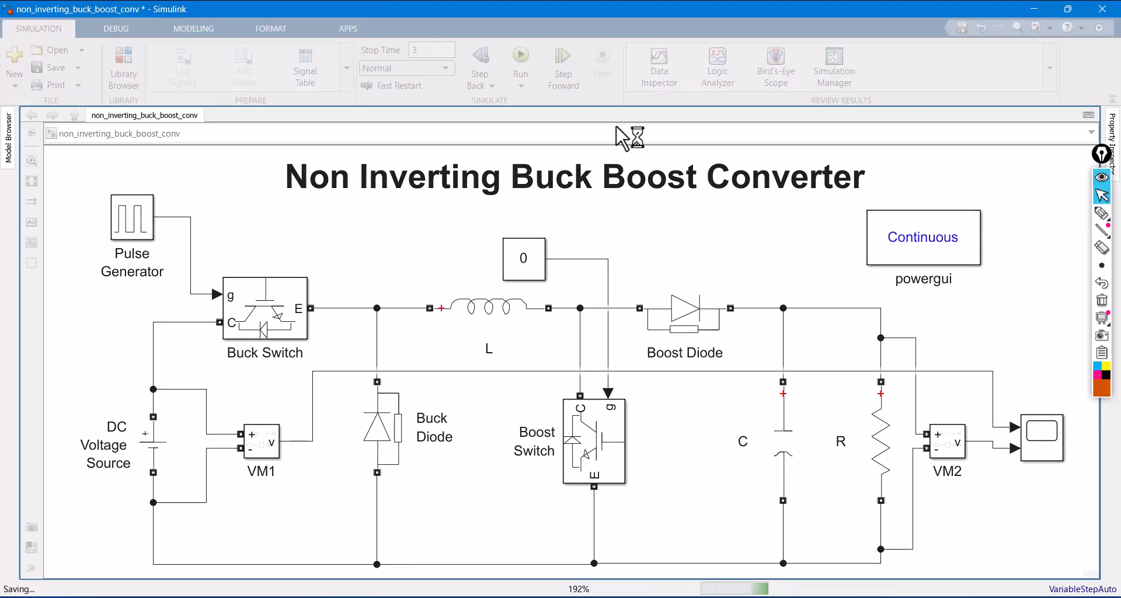
pyautogui.click(521, 58)
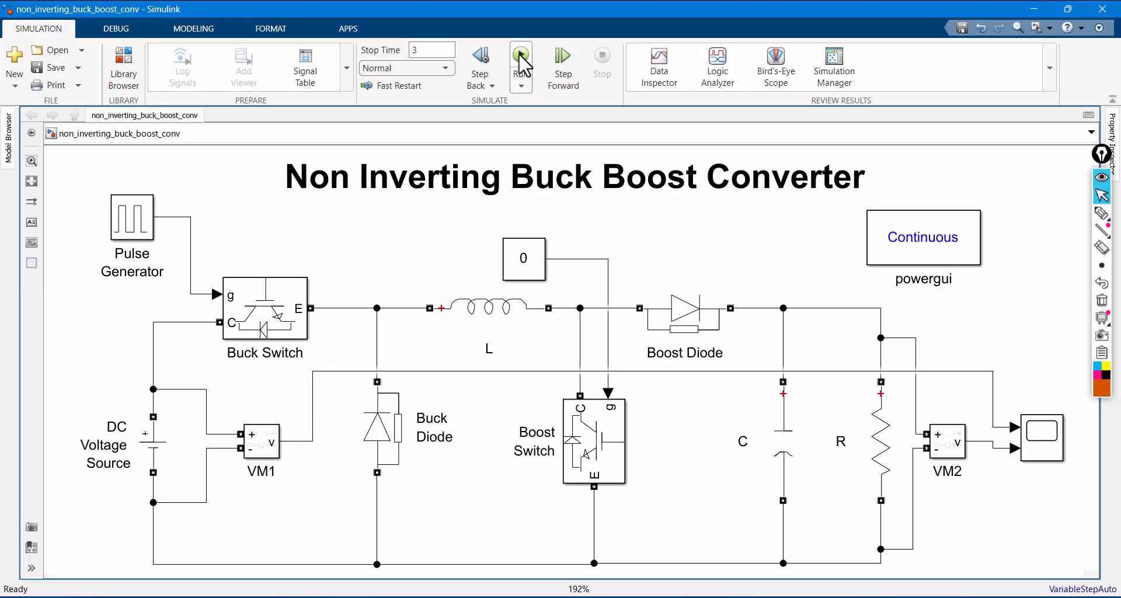
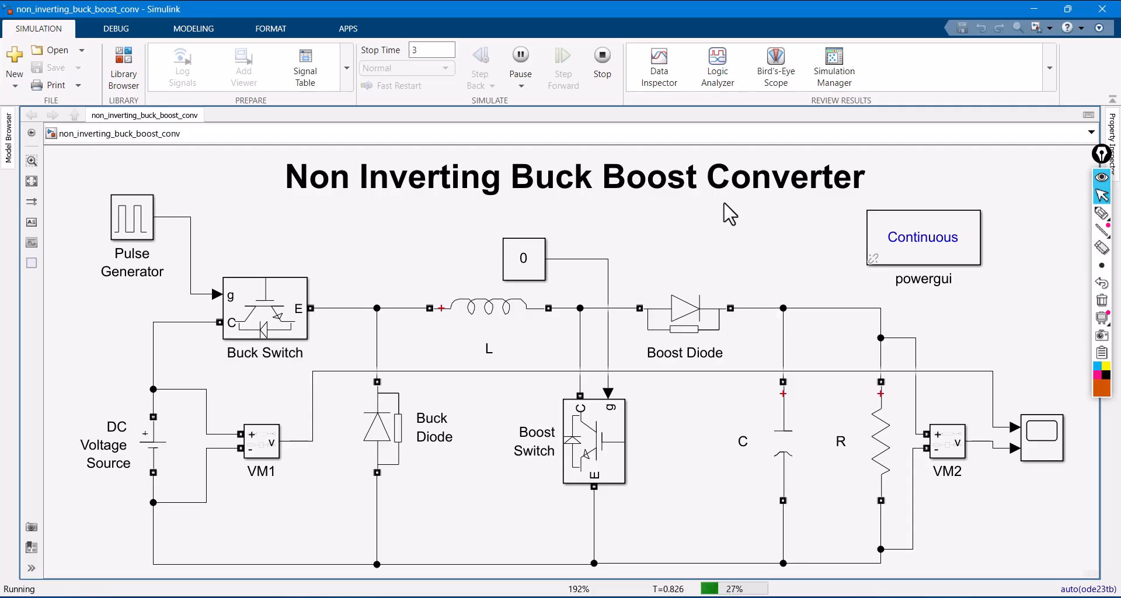
# - Stop the running simulation, open the Scope maximized and scale its X and Y axes to fit the voltage traces
pyautogui.click(606, 69)
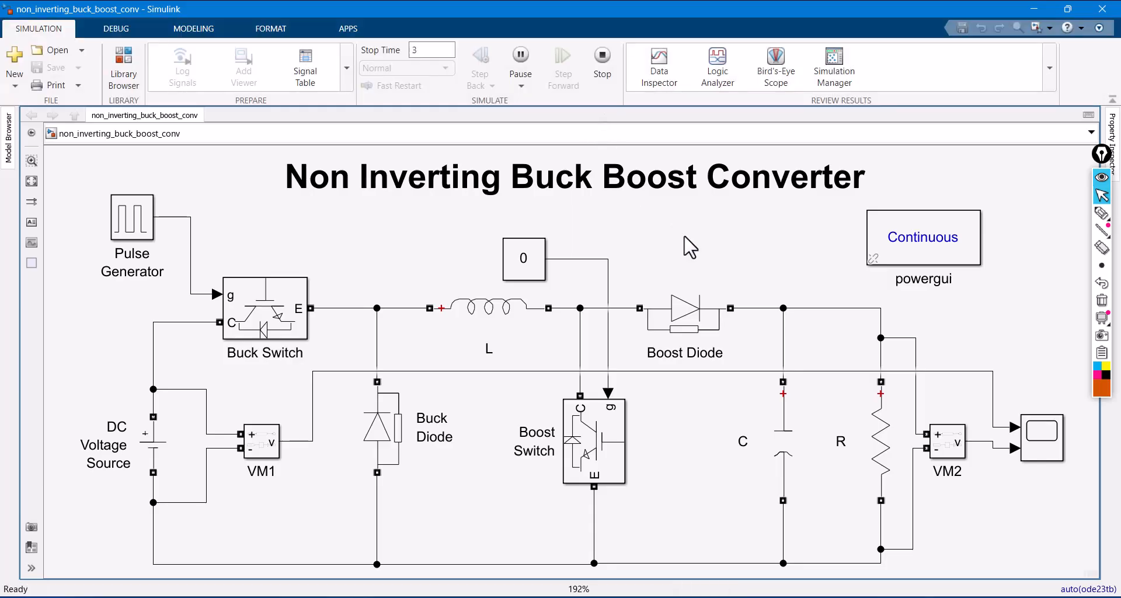
pyautogui.click(1050, 451)
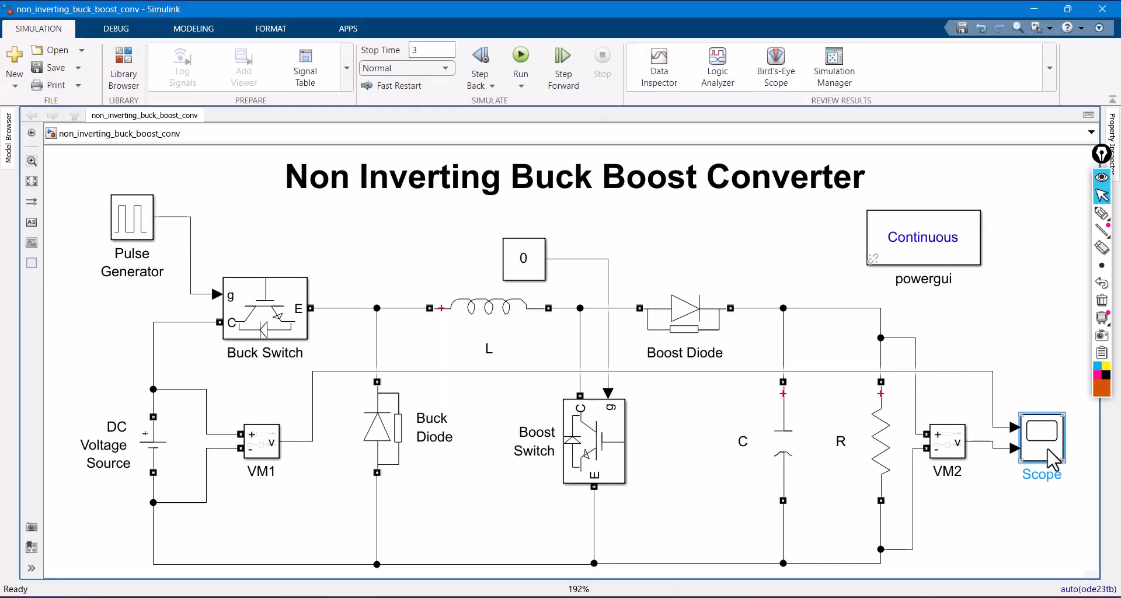
pyautogui.doubleClick(1050, 450)
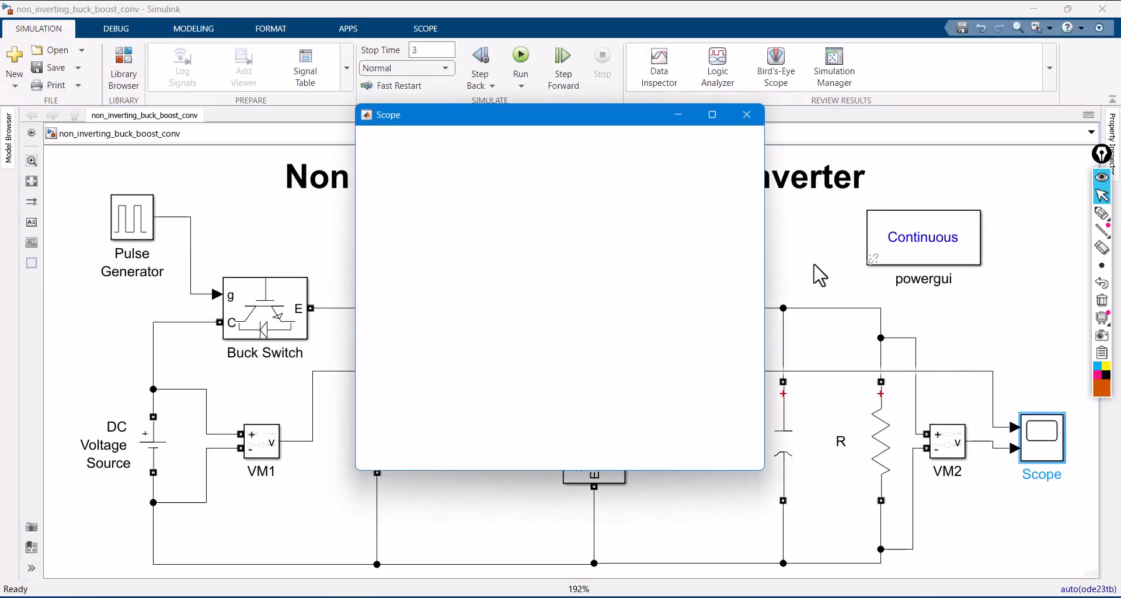
pyautogui.click(710, 114)
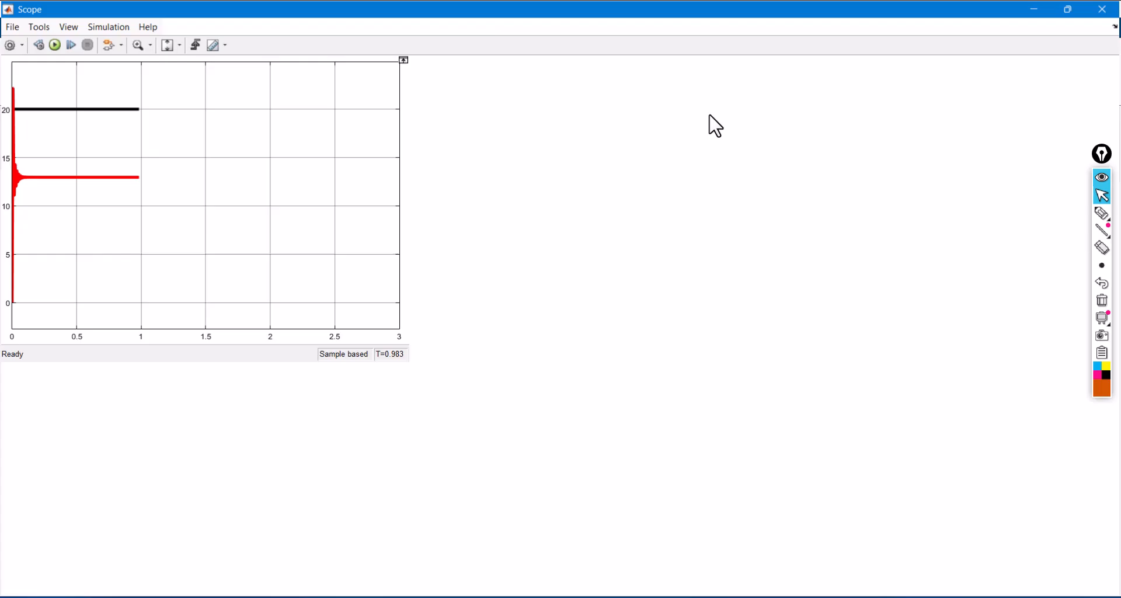
pyautogui.click(179, 46)
pyautogui.click(171, 88)
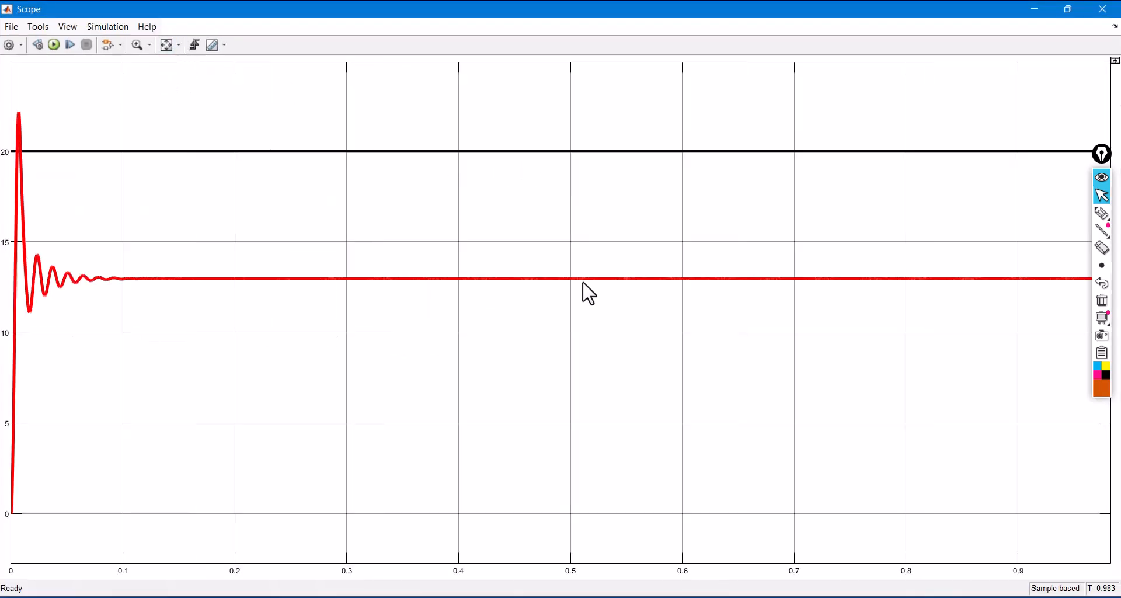
# - Handwrite 20V above the black trace and 13V above the red trace, clear the annotations and close the Scope
pyautogui.click(1102, 213)
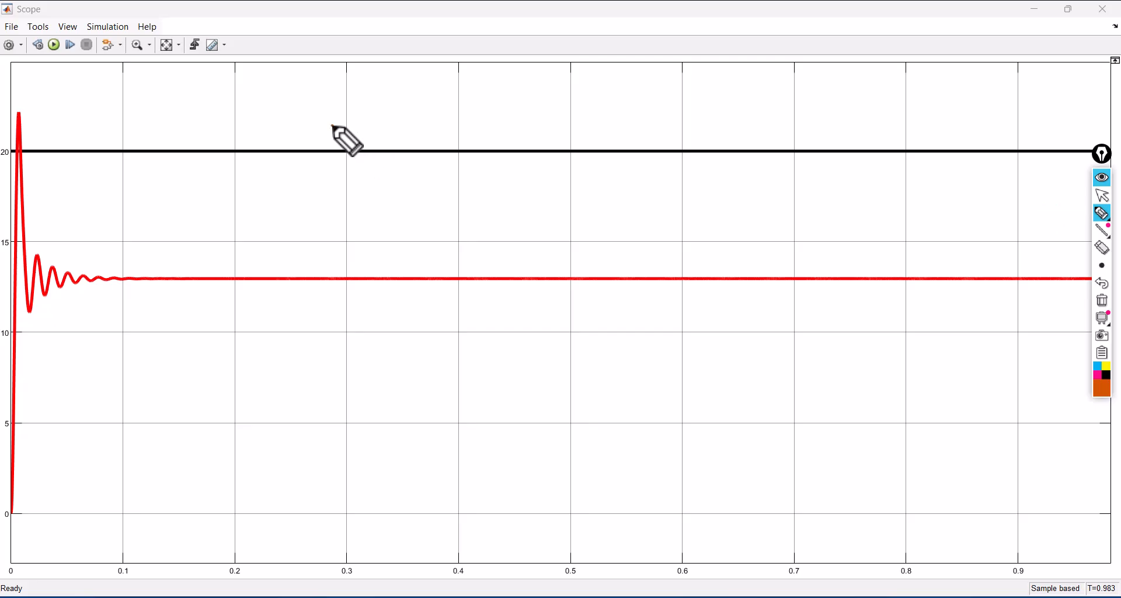
pyautogui.moveTo(333, 125)
pyautogui.mouseDown()
pyautogui.moveTo(353, 142)
pyautogui.moveTo(363, 125)
pyautogui.moveTo(390, 130)
pyautogui.moveTo(396, 106)
pyautogui.mouseUp()
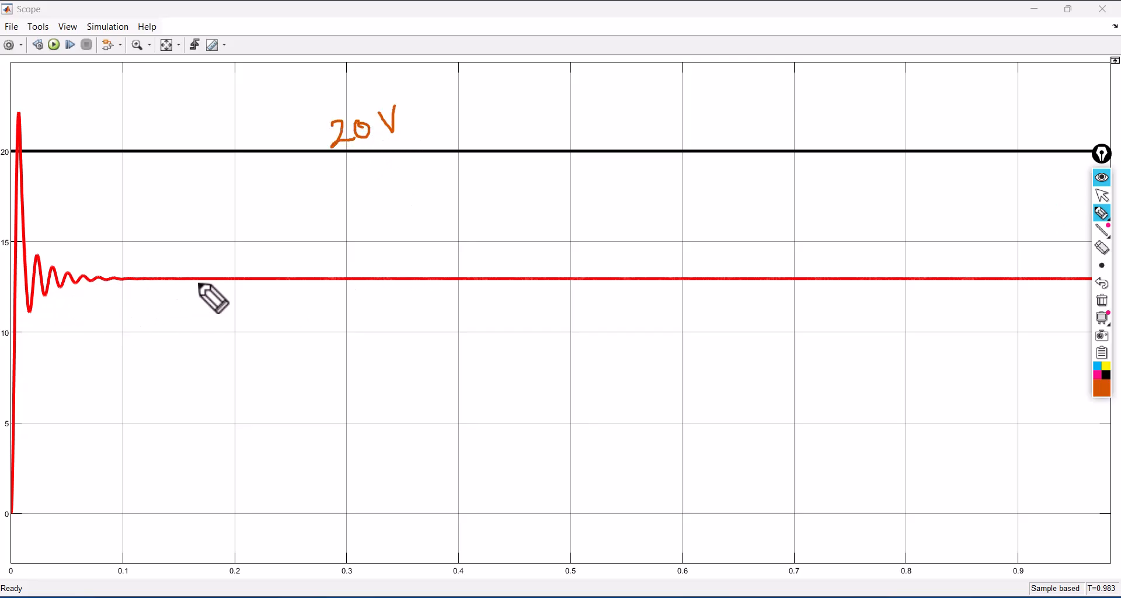
pyautogui.moveTo(368, 246)
pyautogui.mouseDown()
pyautogui.moveTo(368, 273)
pyautogui.moveTo(412, 268)
pyautogui.moveTo(389, 271)
pyautogui.moveTo(431, 221)
pyautogui.mouseUp()
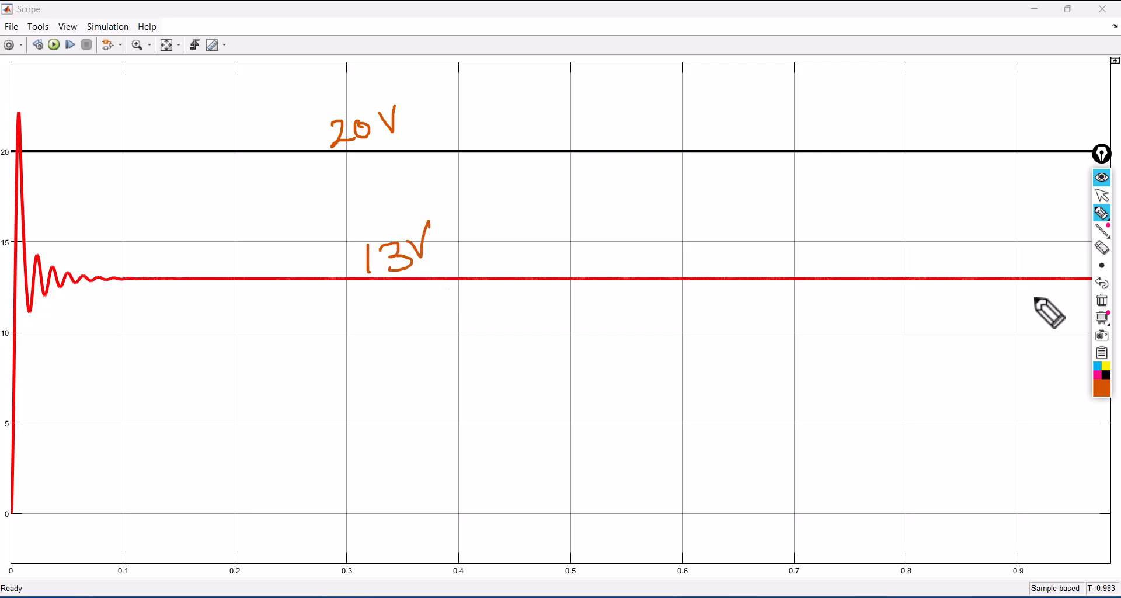
pyautogui.click(1102, 300)
pyautogui.click(1102, 195)
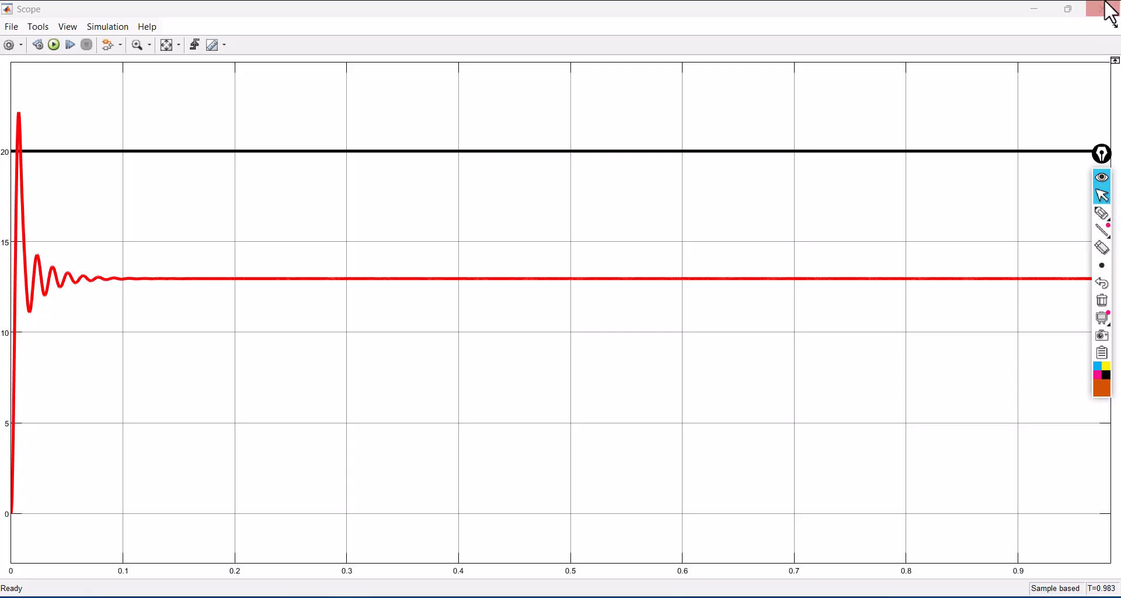
pyautogui.click(1108, 10)
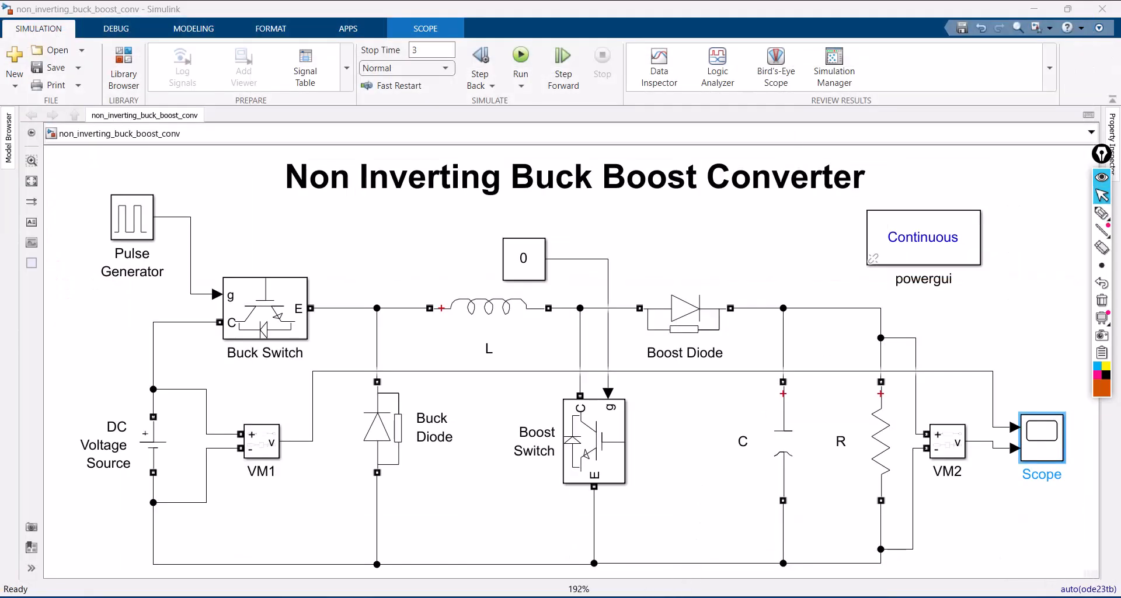
# - Check the Boost Mode row of the operating conditions slide in PowerPoint and return to the Simulink model
pyautogui.click(577, 597)
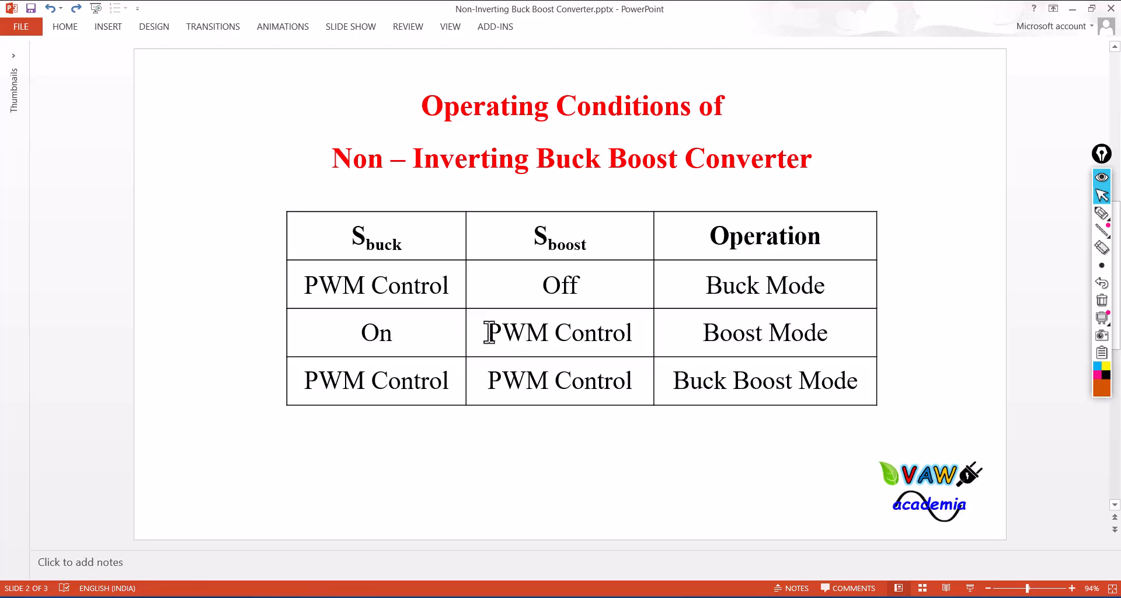
pyautogui.moveTo(566, 582)
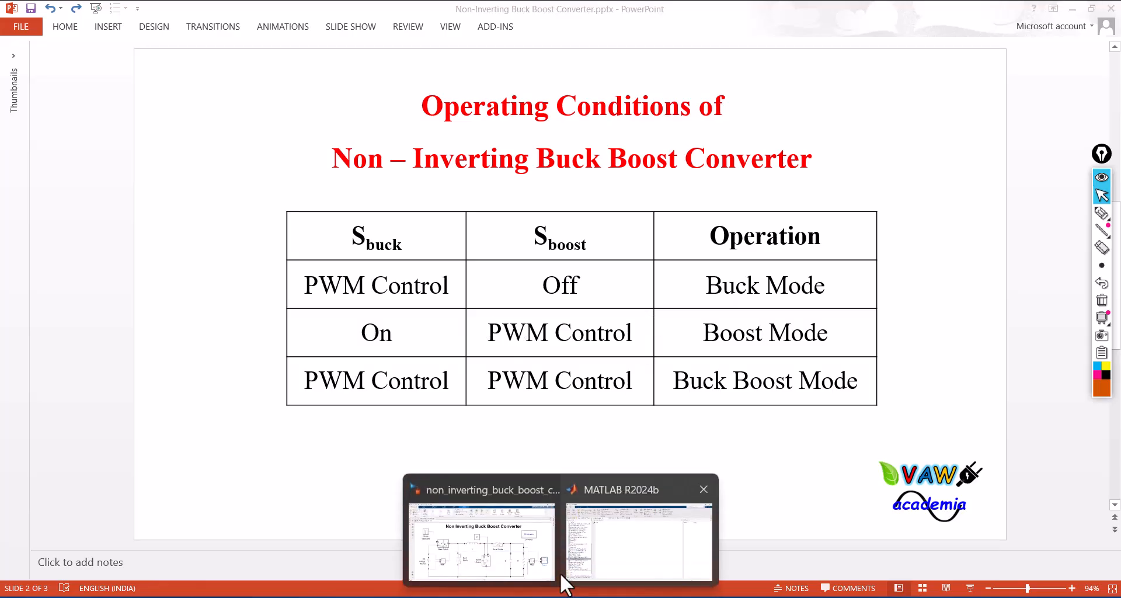
pyautogui.click(513, 563)
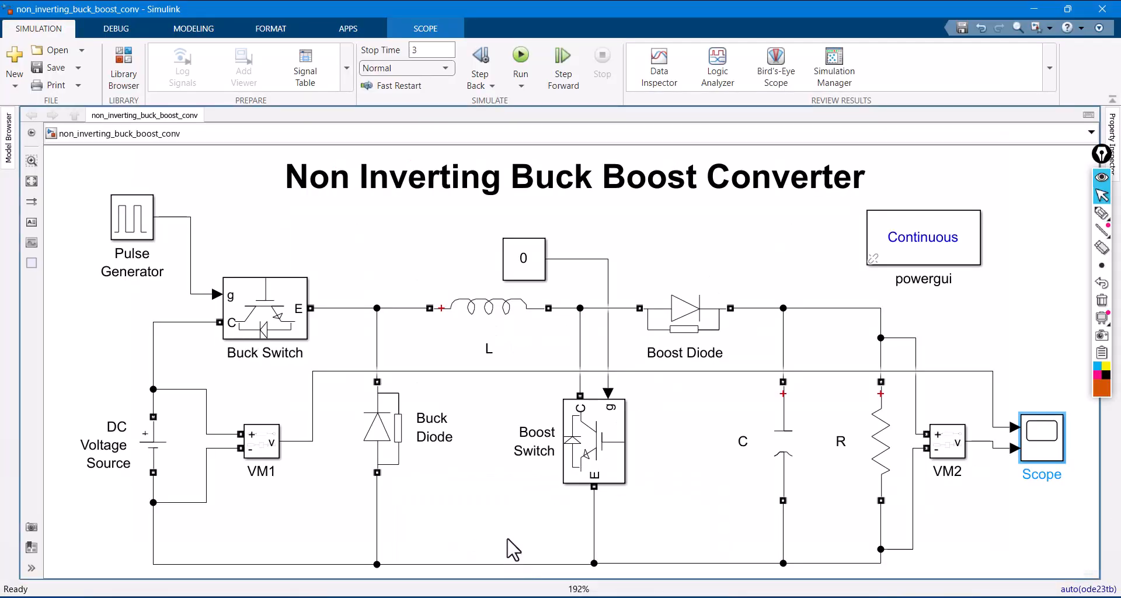
# - Delete both switches' gate signal lines and swap the positions of the Pulse Generator and Constant blocks
pyautogui.click(578, 274)
pyautogui.click(576, 262)
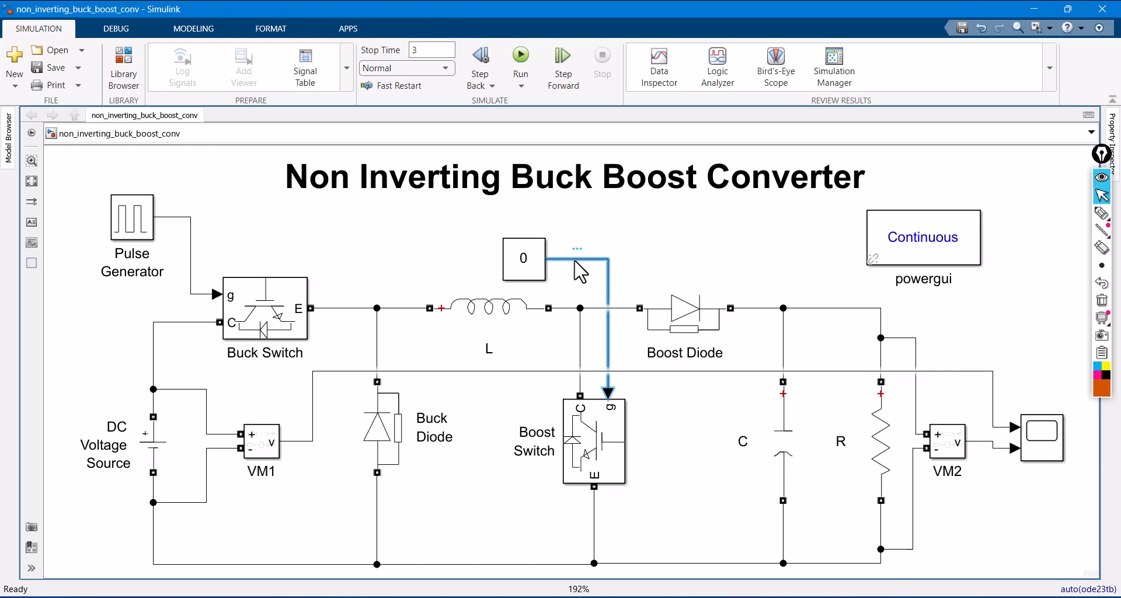
pyautogui.press('Delete')
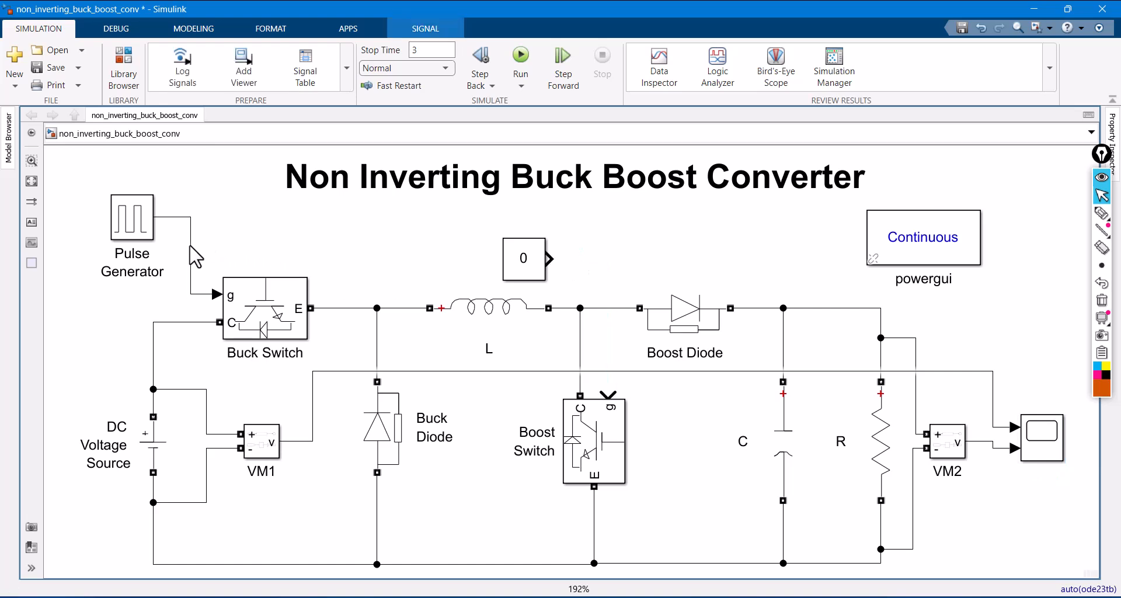
pyautogui.click(190, 248)
pyautogui.press('Delete')
pyautogui.moveTo(146, 222); pyautogui.dragTo(471, 250)
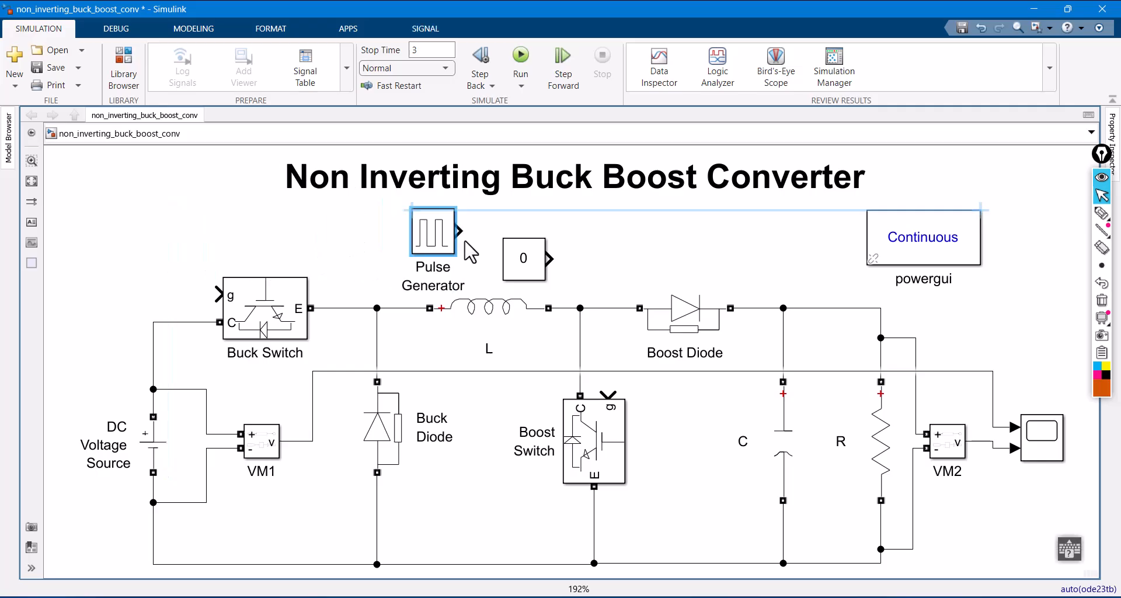
pyautogui.moveTo(536, 283); pyautogui.dragTo(165, 255)
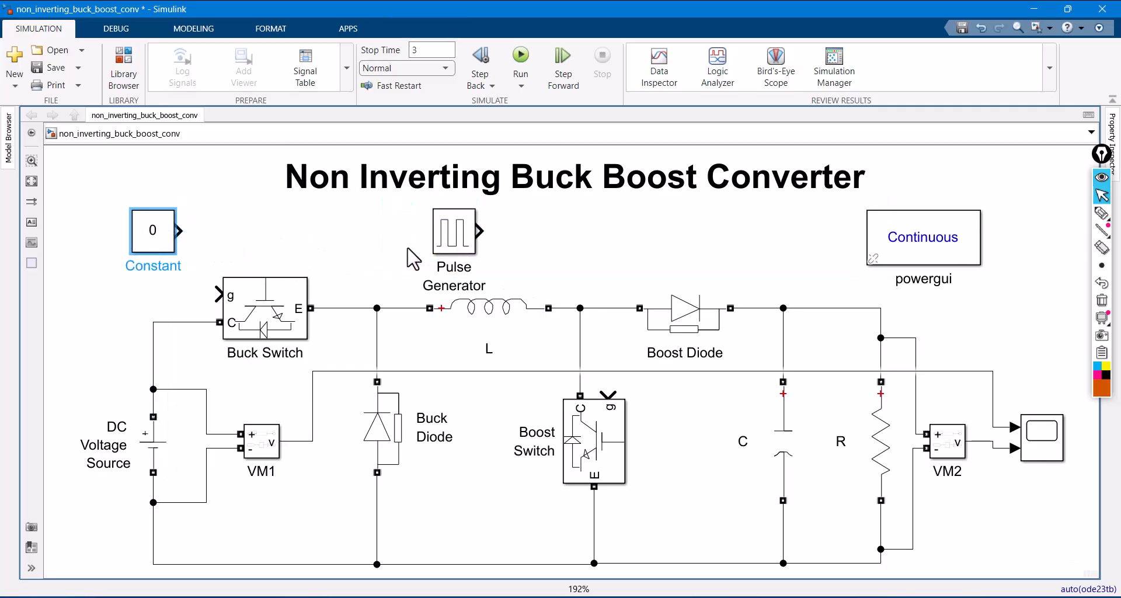
# - Connect the Pulse Generator to the Boost Switch gate and the Constant block to the Buck Switch gate
pyautogui.moveTo(479, 231); pyautogui.dragTo(609, 395)
pyautogui.click(609, 411)
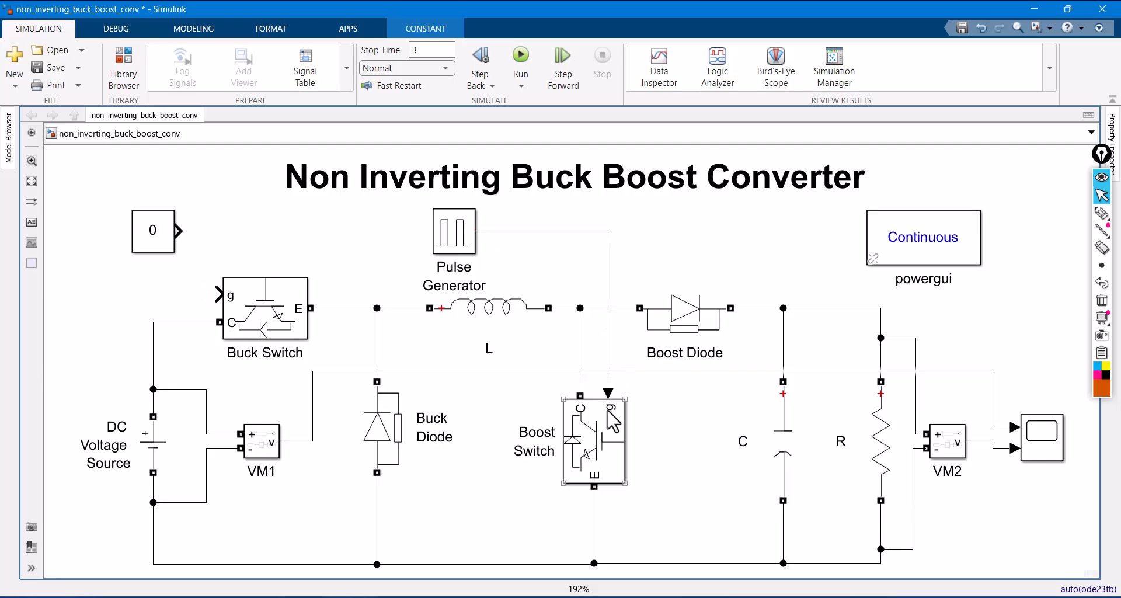
pyautogui.click(222, 254)
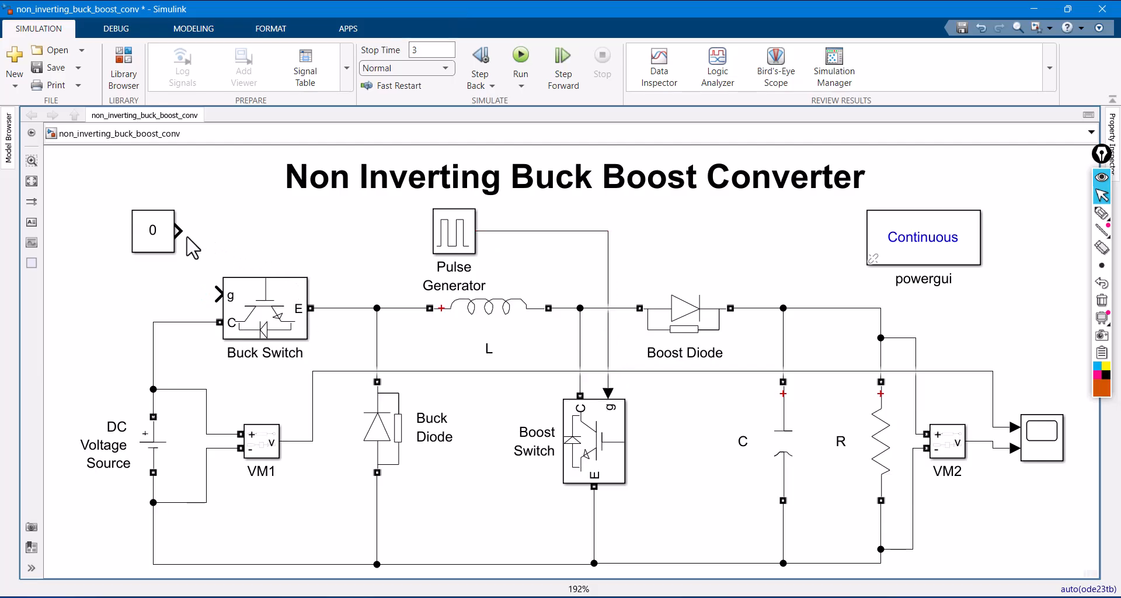
pyautogui.moveTo(183, 232)
pyautogui.mouseDown()
pyautogui.moveTo(228, 241)
pyautogui.moveTo(217, 294)
pyautogui.mouseUp()
# - Set the Constant block's value to 1 and save the model
pyautogui.doubleClick(166, 248)
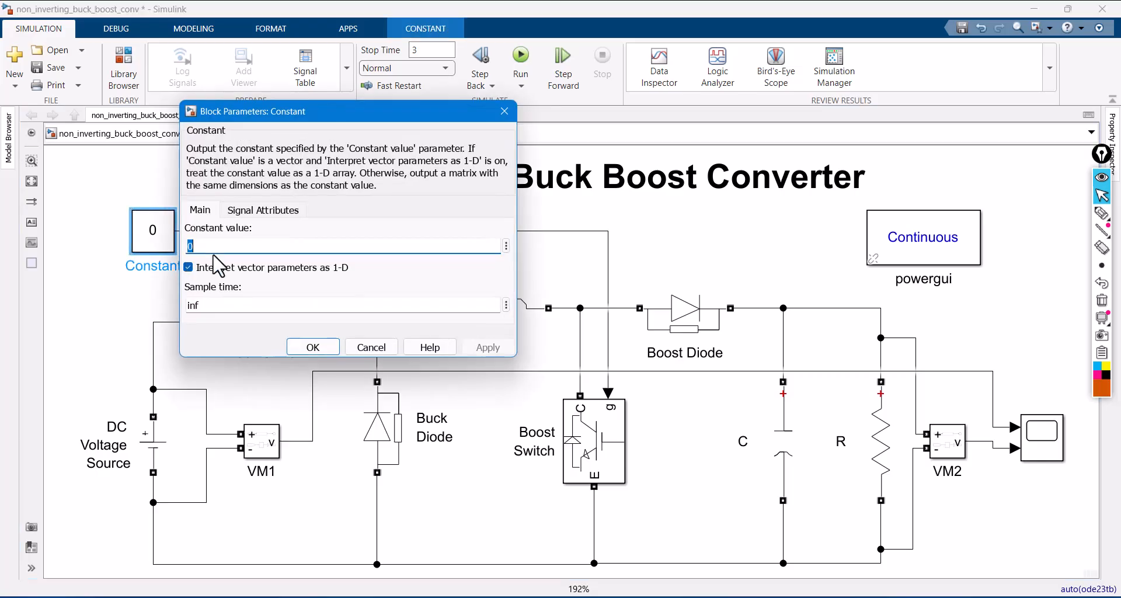
pyautogui.write('1')
pyautogui.click(482, 347)
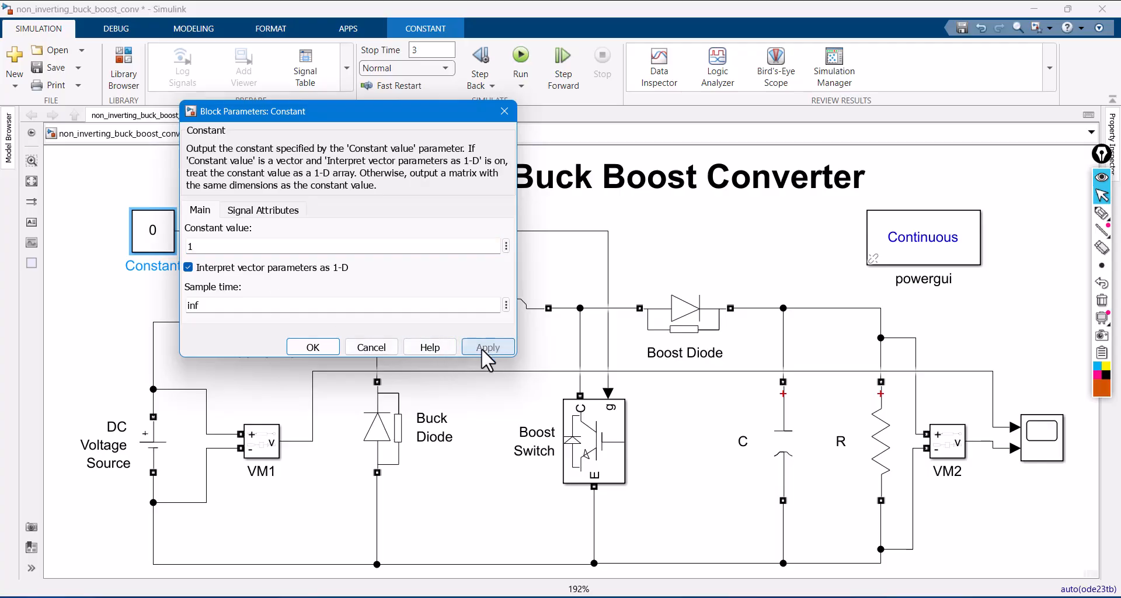
pyautogui.click(331, 346)
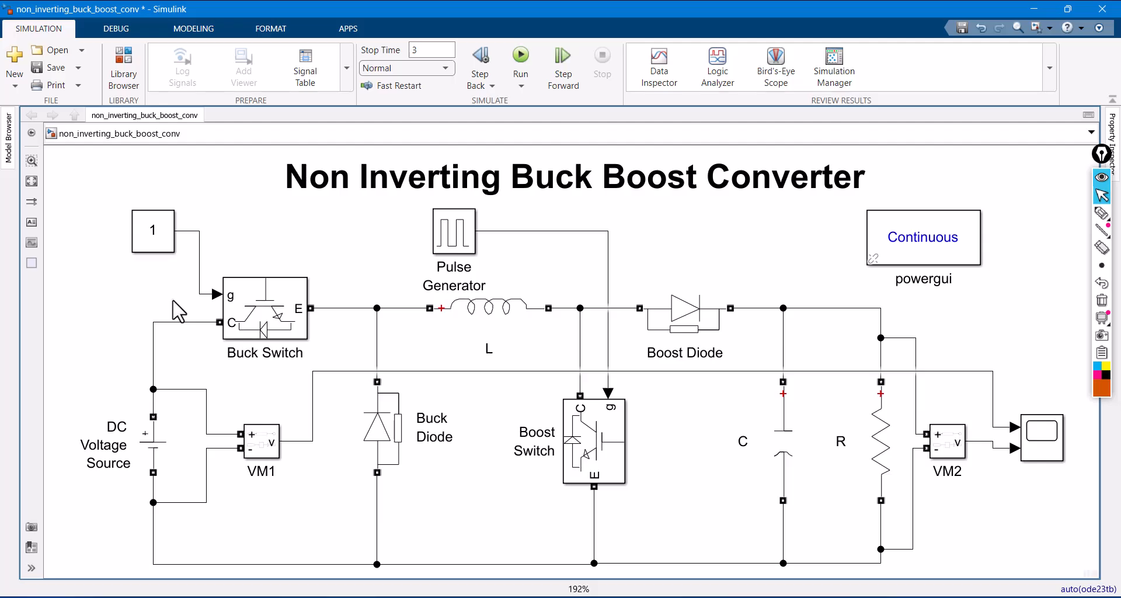
pyautogui.click(58, 69)
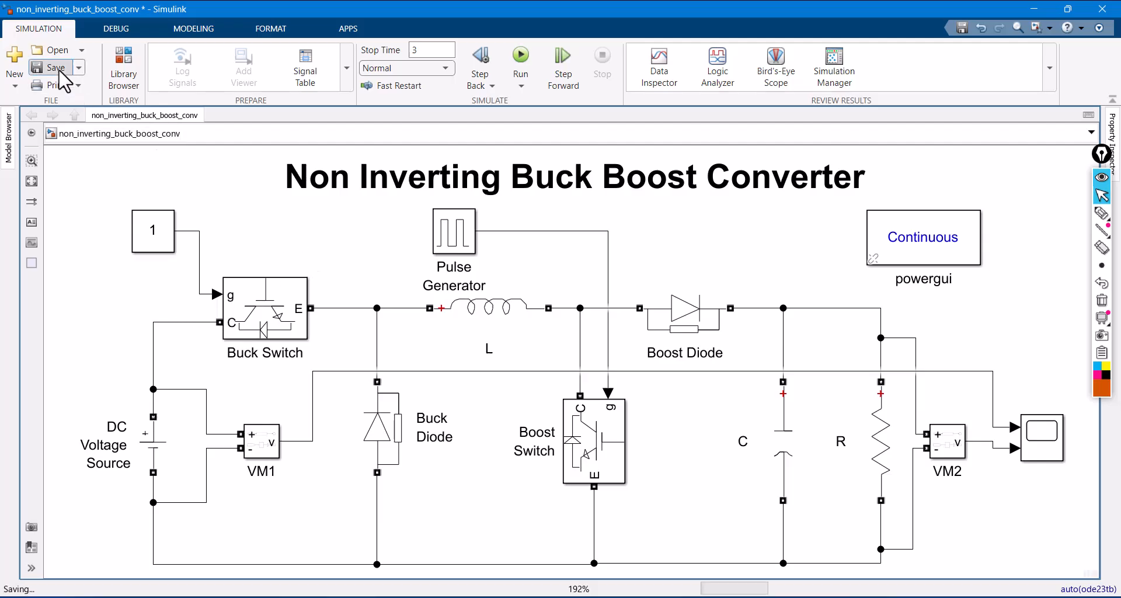
# - Review the Pulse Generator's amplitude, period, pulse width and phase delay parameters
pyautogui.doubleClick(450, 239)
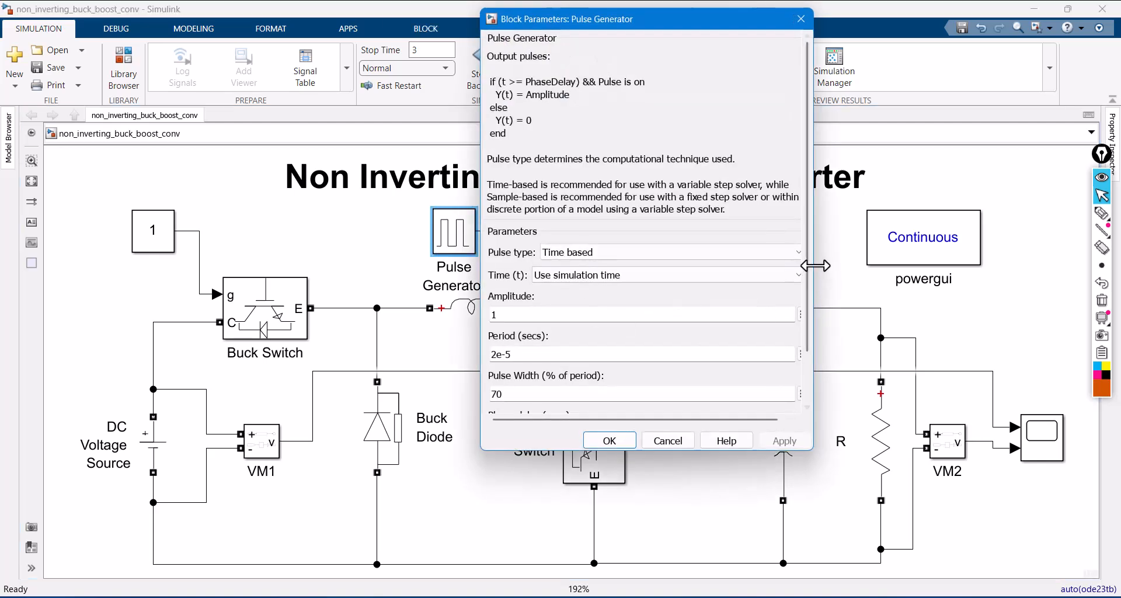
pyautogui.moveTo(808, 274); pyautogui.dragTo(808, 324)
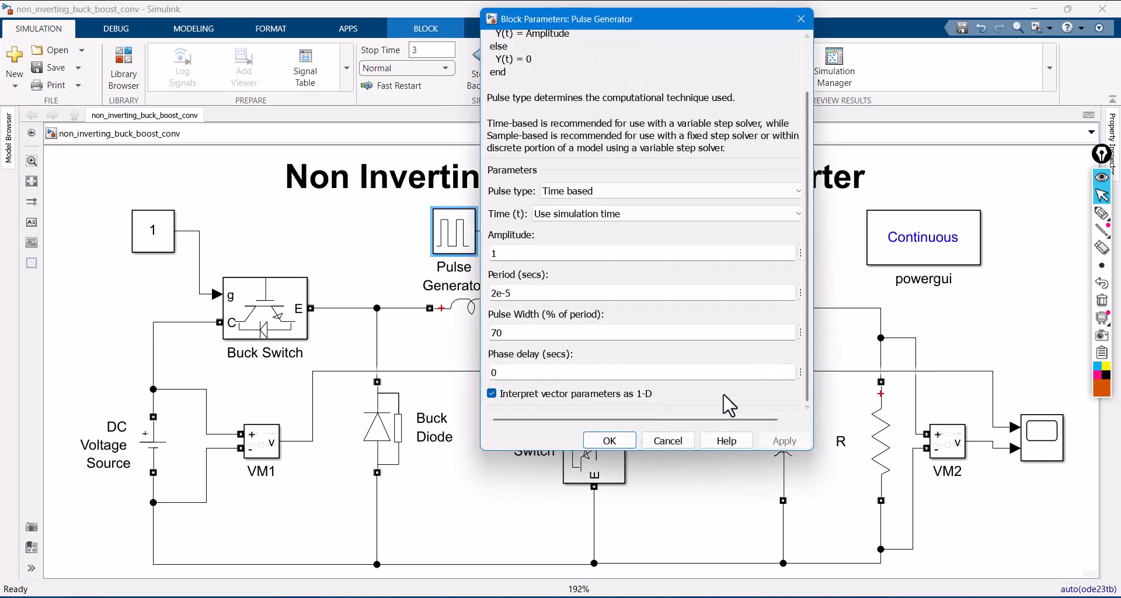
pyautogui.click(627, 439)
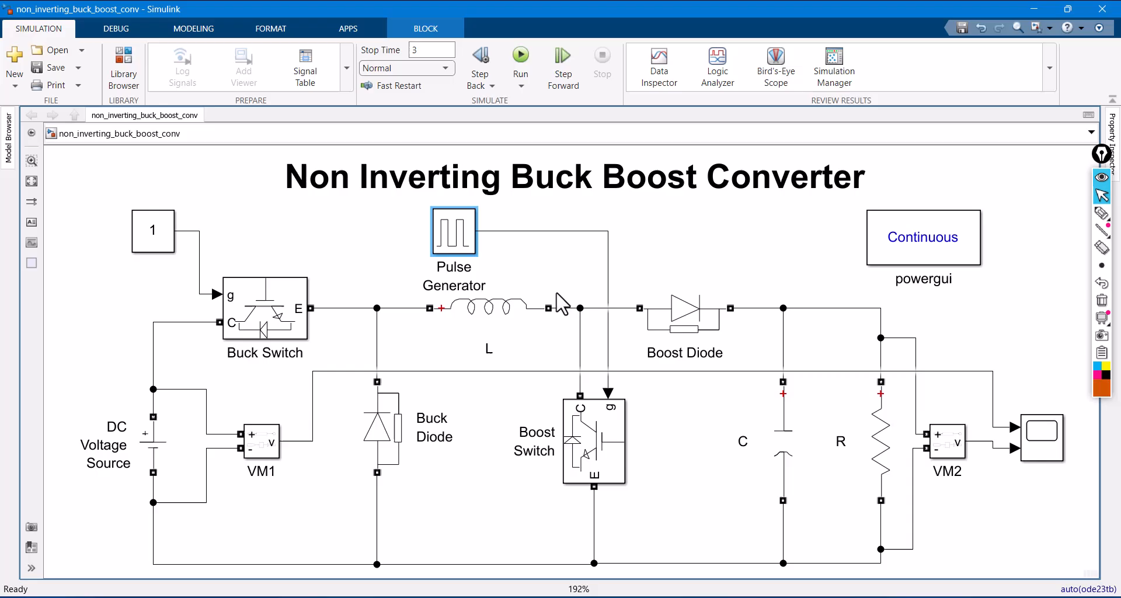
# - Run the simulation until about 1 s, stop it, and open the Scope with its axes scaled to the traces
pyautogui.click(521, 73)
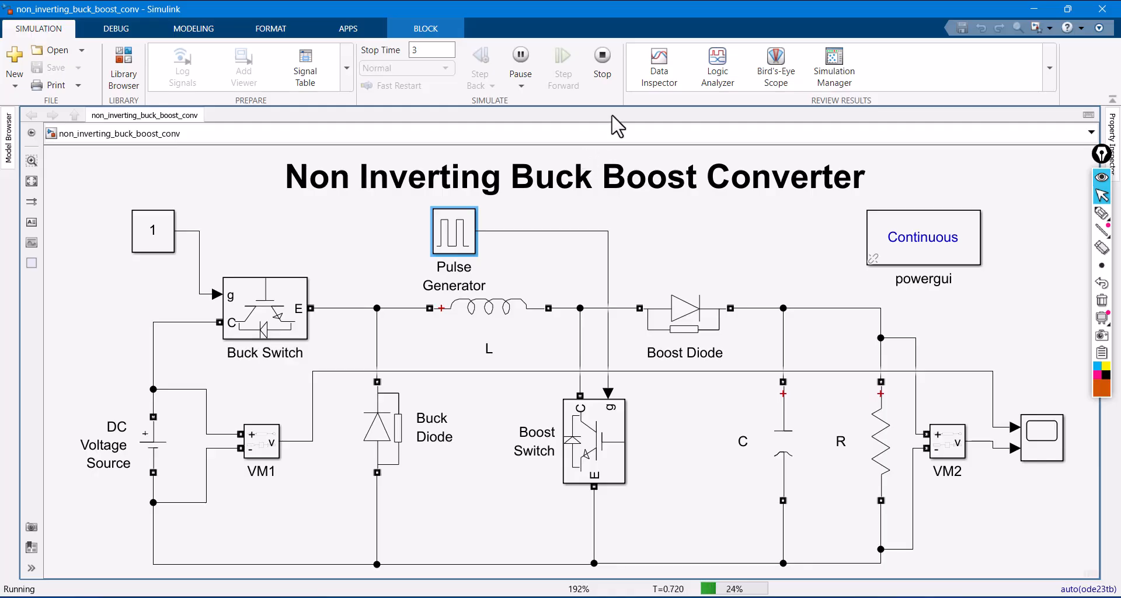
pyautogui.click(606, 63)
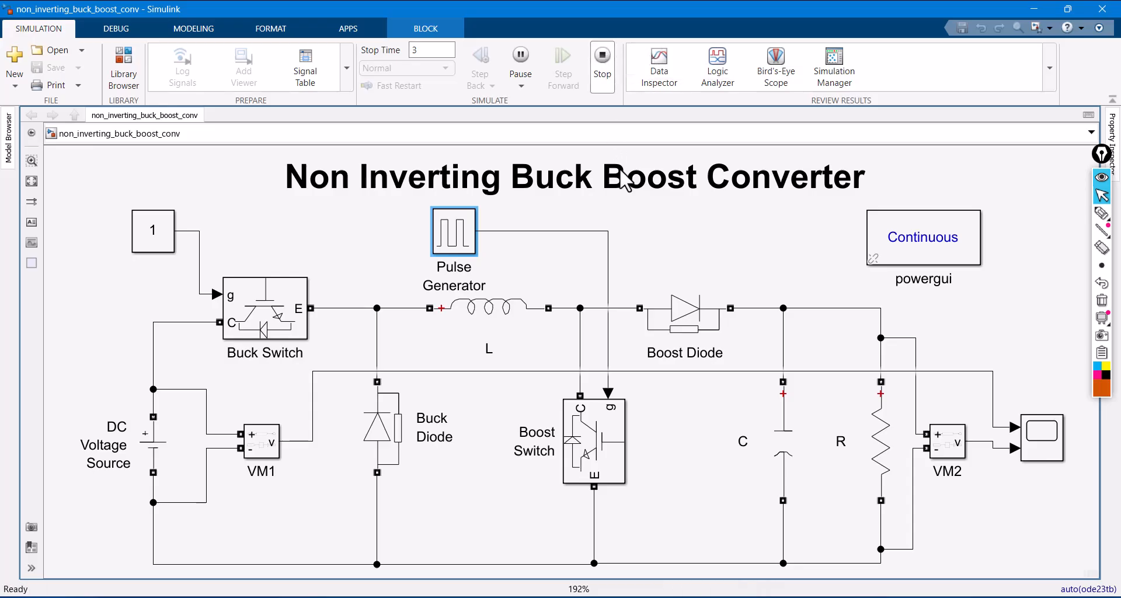
pyautogui.doubleClick(1043, 444)
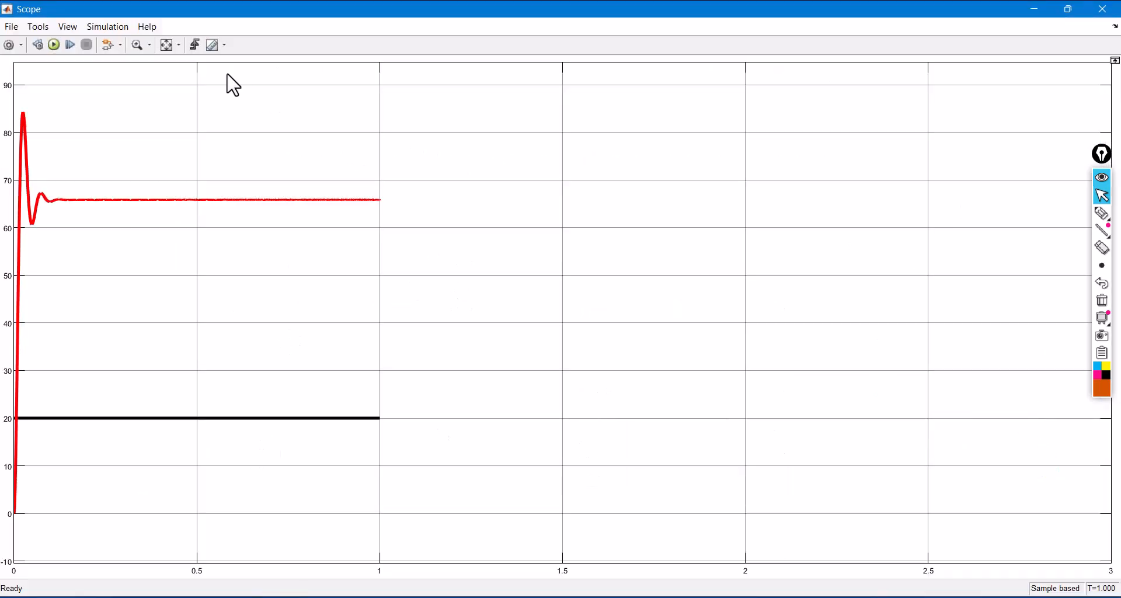
pyautogui.click(167, 47)
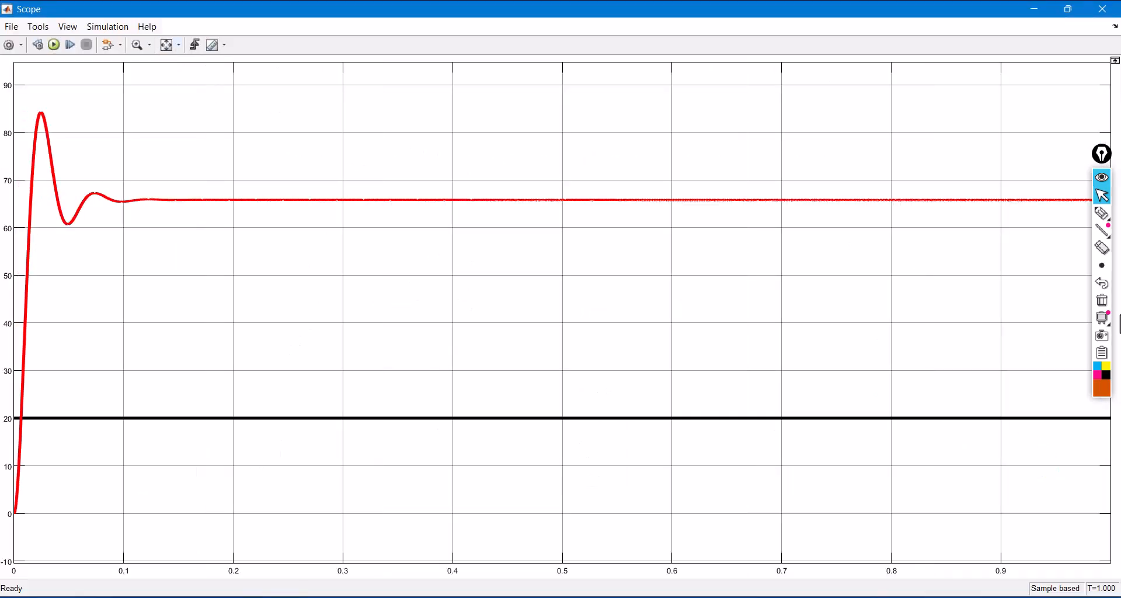
# - Handwrite 20V above the black trace and 66V above the red trace, clear the annotations and close the Scope
pyautogui.click(1103, 214)
pyautogui.moveTo(665, 381)
pyautogui.mouseDown()
pyautogui.moveTo(656, 407)
pyautogui.moveTo(700, 388)
pyautogui.mouseUp()
pyautogui.moveTo(710, 374)
pyautogui.mouseDown()
pyautogui.moveTo(721, 402)
pyautogui.moveTo(727, 367)
pyautogui.mouseUp()
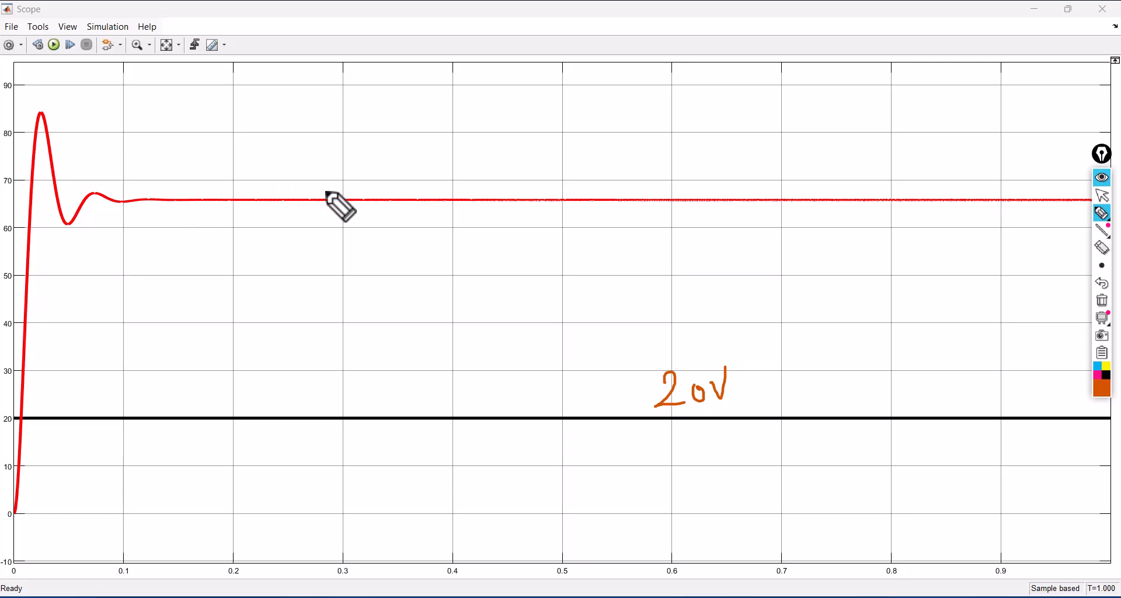
pyautogui.moveTo(336, 132)
pyautogui.mouseDown()
pyautogui.moveTo(336, 172)
pyautogui.moveTo(381, 168)
pyautogui.mouseUp()
pyautogui.moveTo(390, 143); pyautogui.dragTo(410, 124)
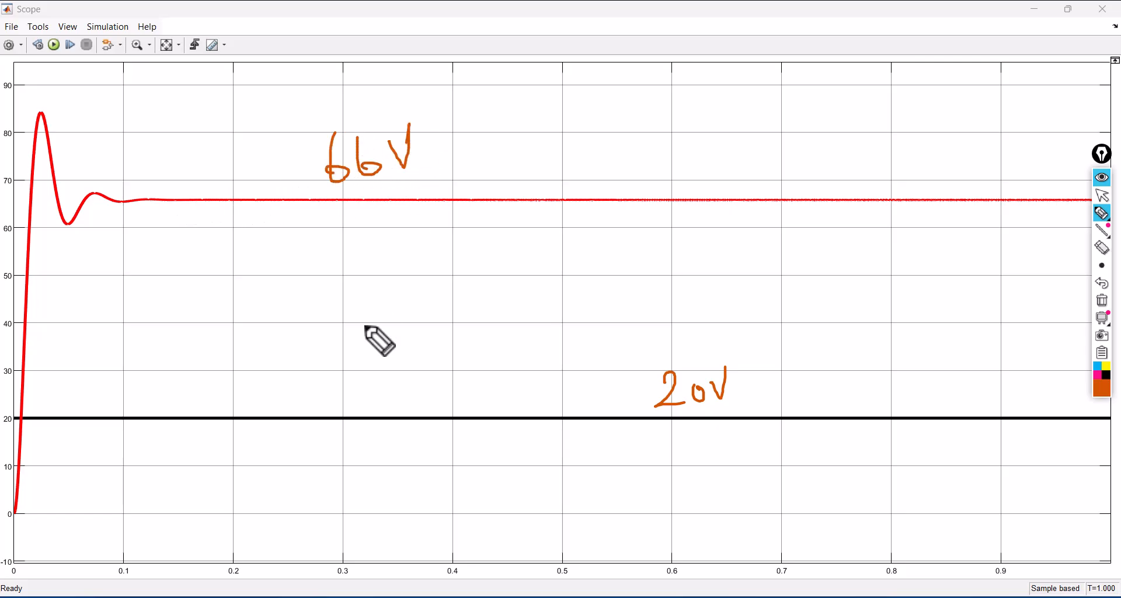
pyautogui.click(1102, 300)
pyautogui.click(1103, 196)
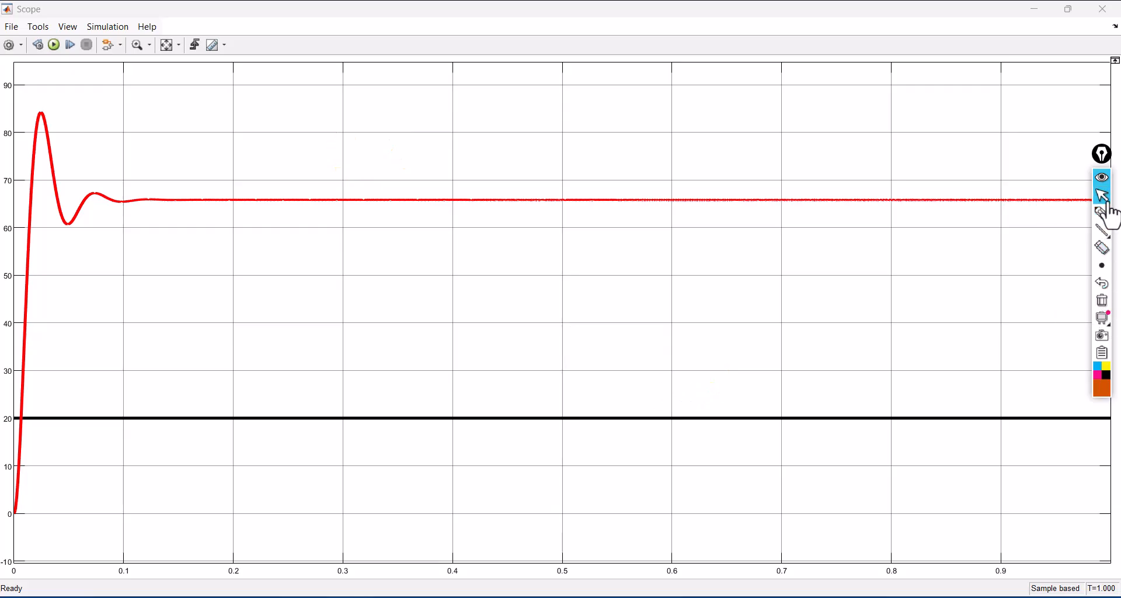
pyautogui.click(1106, 11)
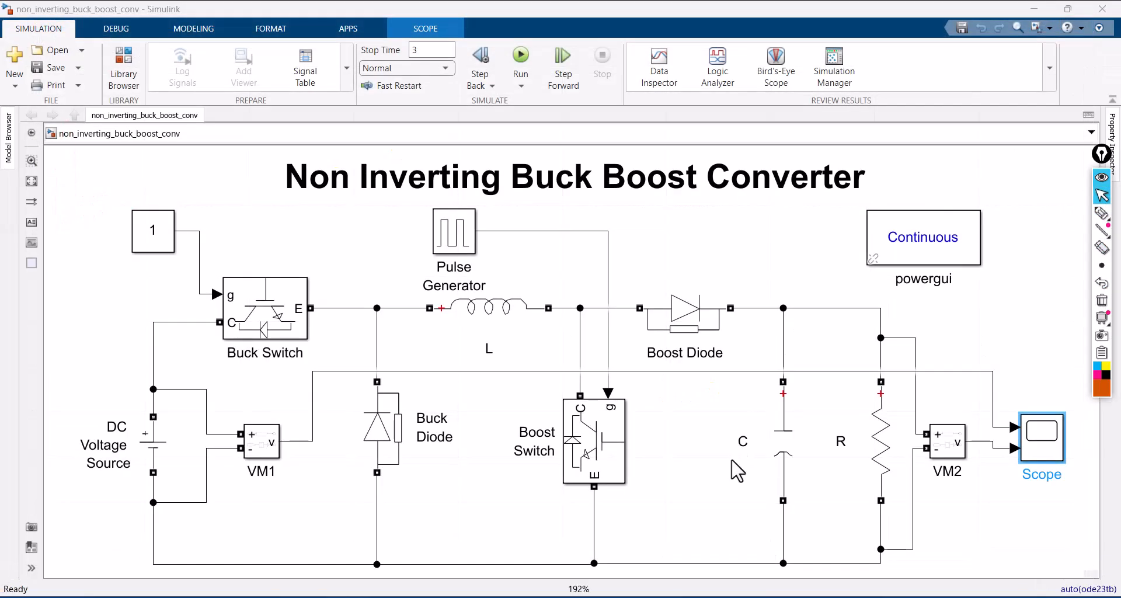
# - Switch to PowerPoint to check the operating conditions table for Buck Boost Mode, and return to the Simulink model
pyautogui.click(569, 597)
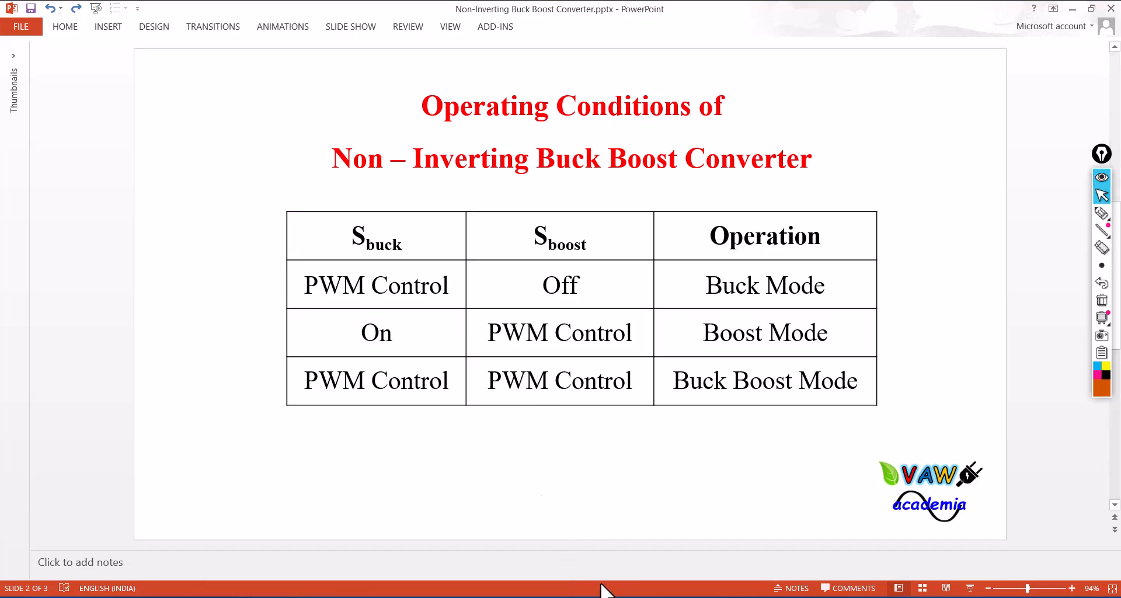
pyautogui.moveTo(555, 595)
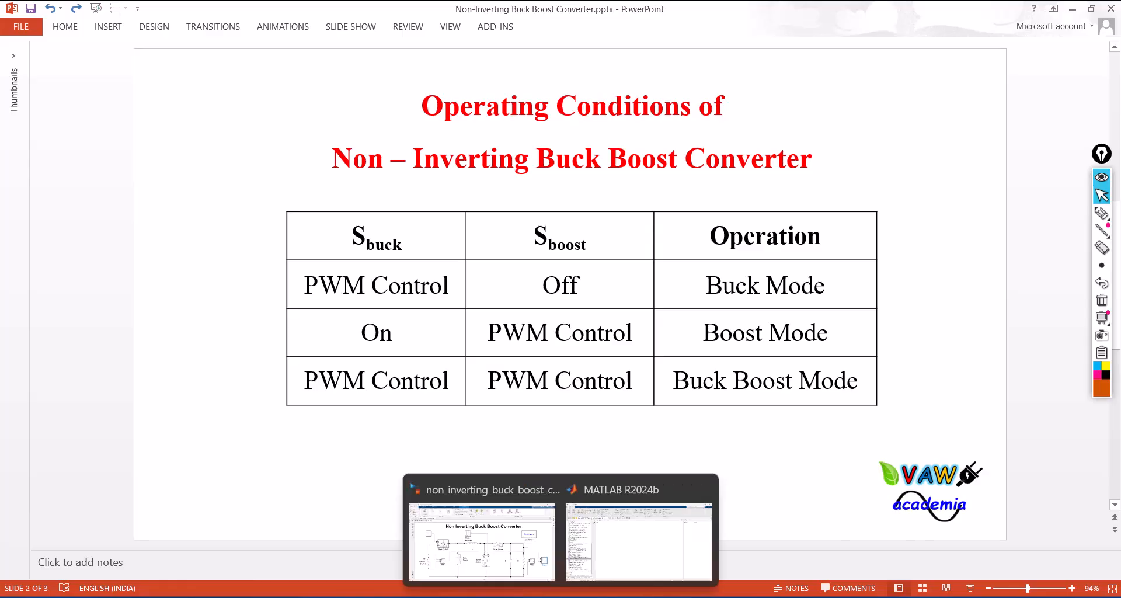
pyautogui.click(533, 564)
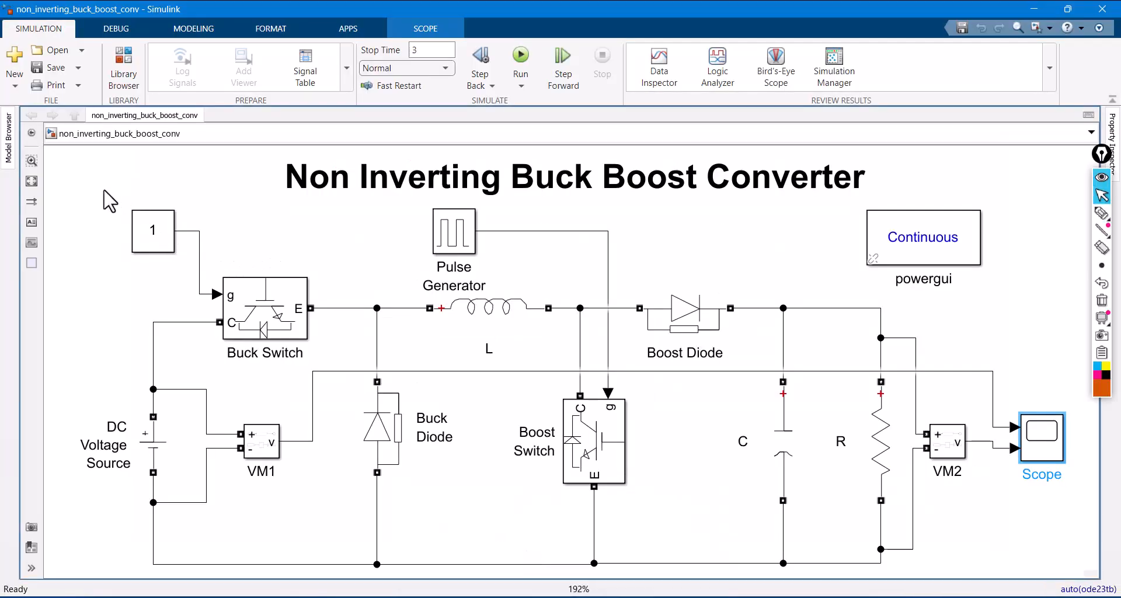
# - Replace the Constant block with the Pulse Generator, connecting its output to the Buck Switch gate as well as the Boost Switch gate
pyautogui.moveTo(104, 190); pyautogui.dragTo(190, 285)
pyautogui.press('Delete')
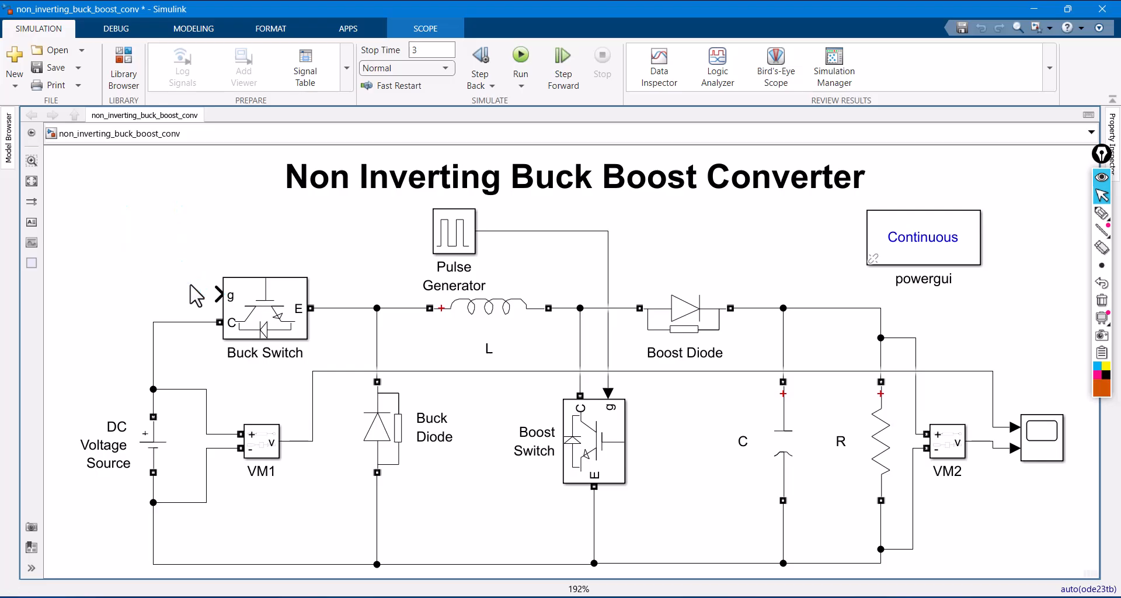
pyautogui.moveTo(450, 242); pyautogui.dragTo(155, 227)
pyautogui.moveTo(217, 295); pyautogui.dragTo(203, 217)
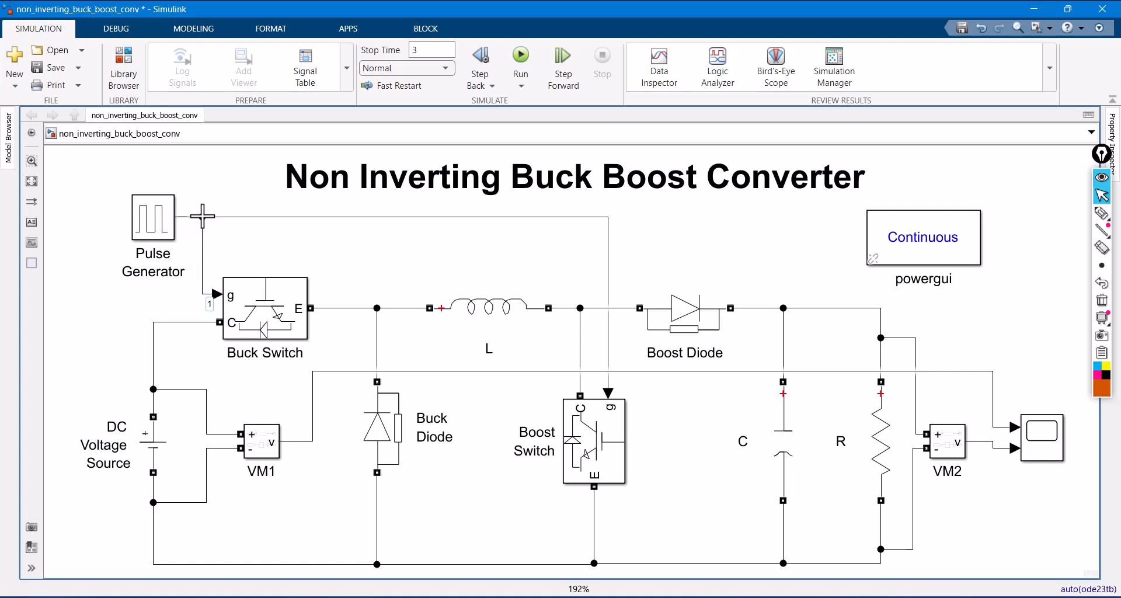
pyautogui.click(345, 259)
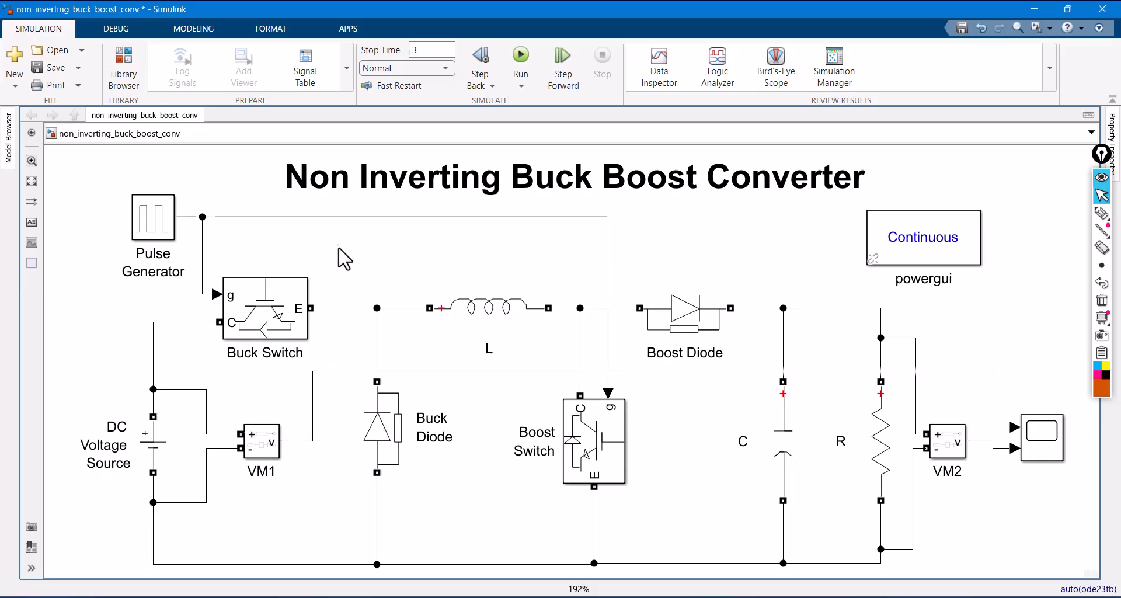
# - Set the Pulse Generator's pulse width to 35% of the period
pyautogui.doubleClick(153, 219)
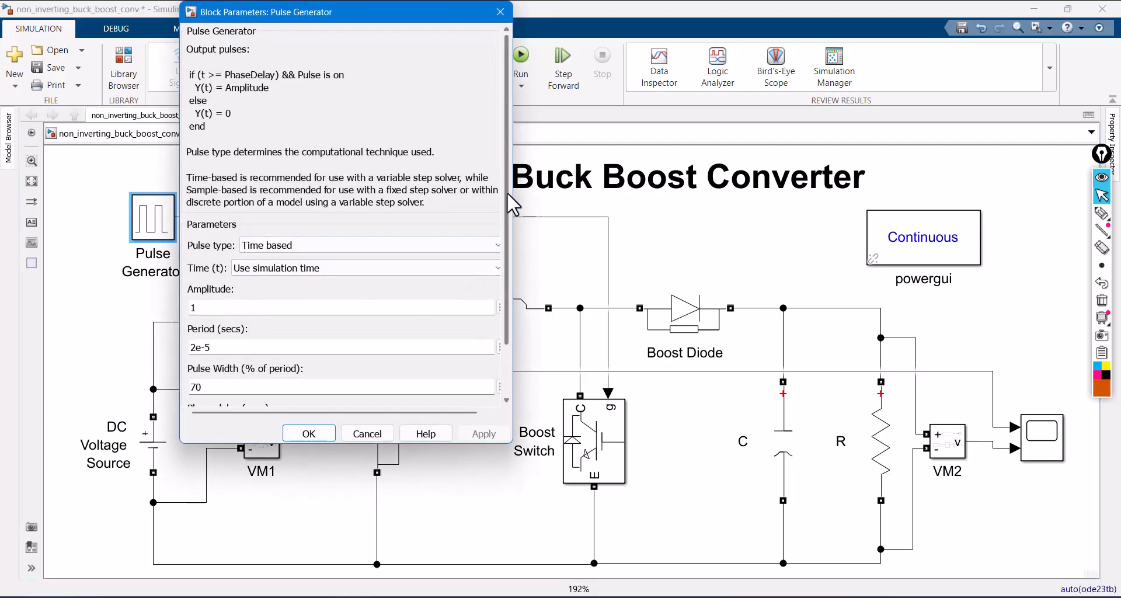
pyautogui.scroll(-3, 500, 238)
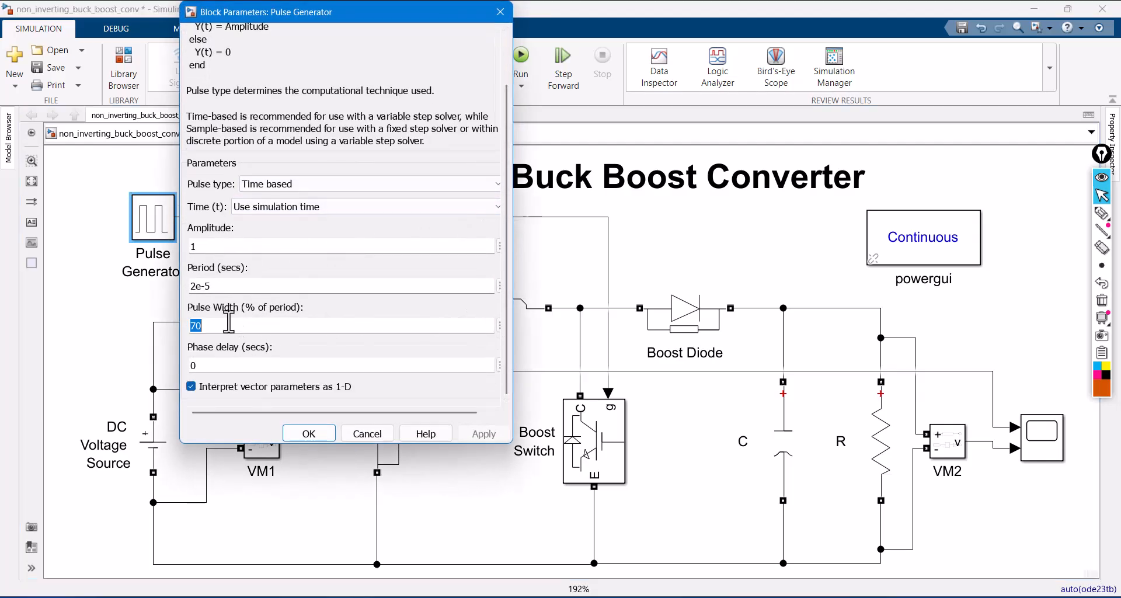
pyautogui.write('35')
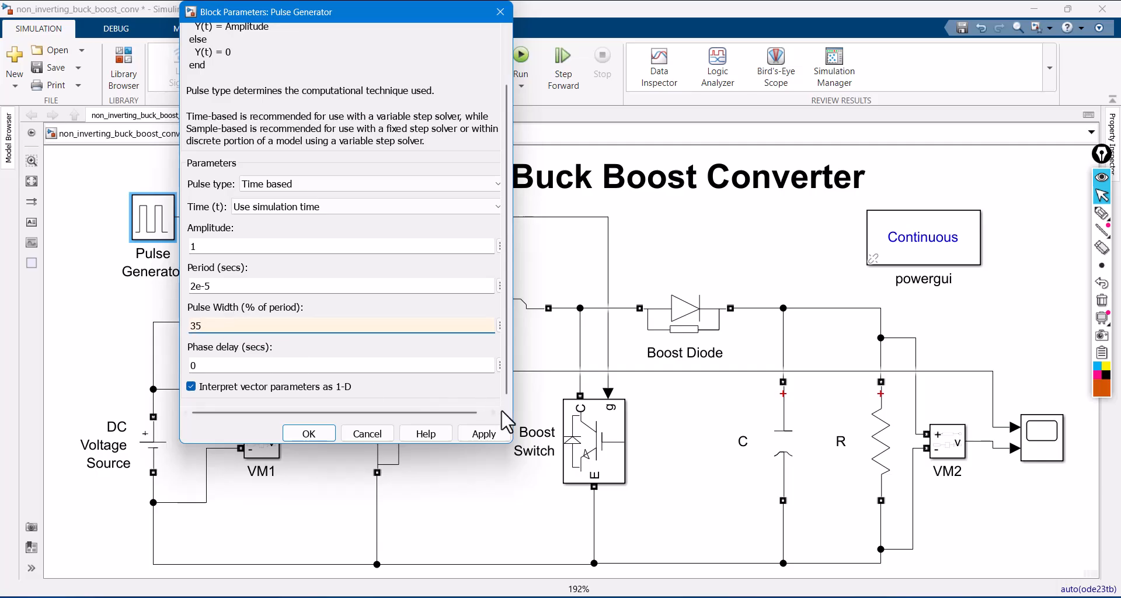
pyautogui.click(486, 435)
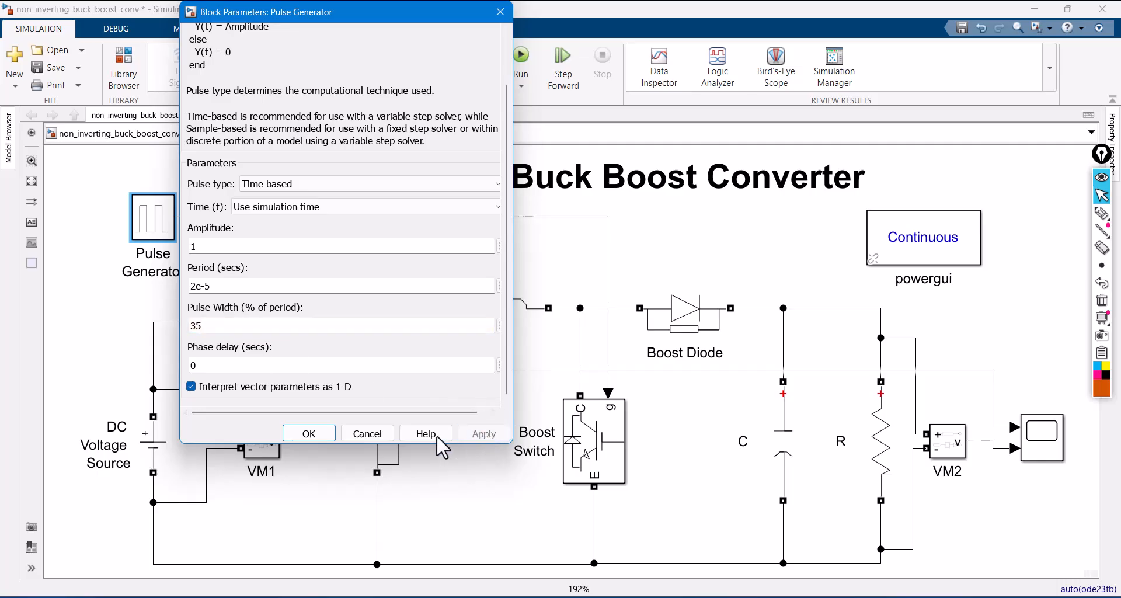
pyautogui.click(309, 434)
# - Run the simulation and open the Scope with its axes scaled to the traces
pyautogui.click(521, 58)
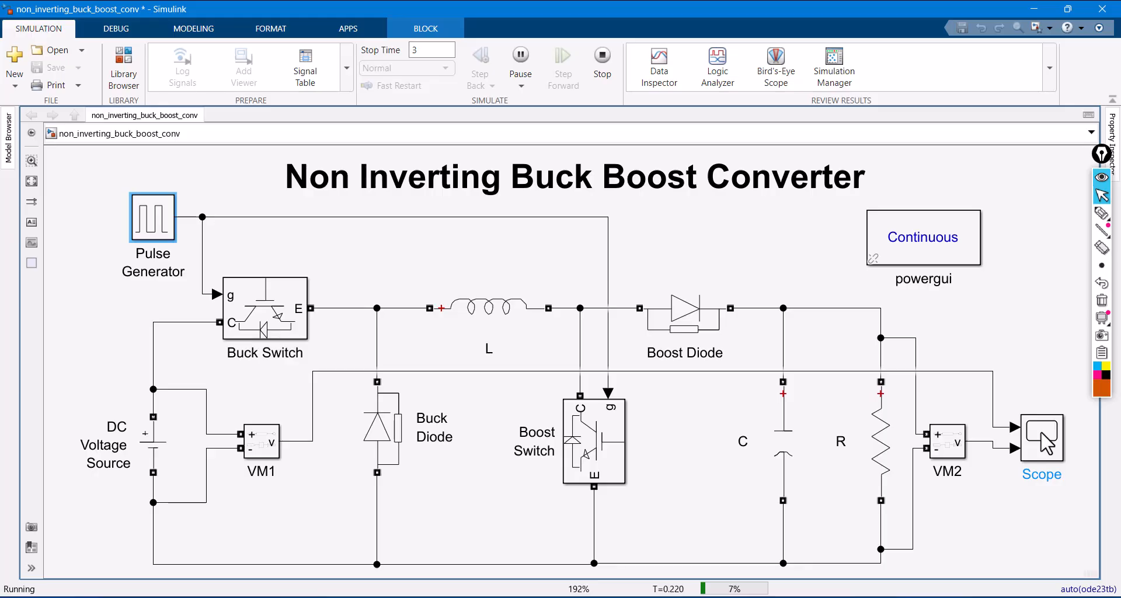
pyautogui.doubleClick(1047, 444)
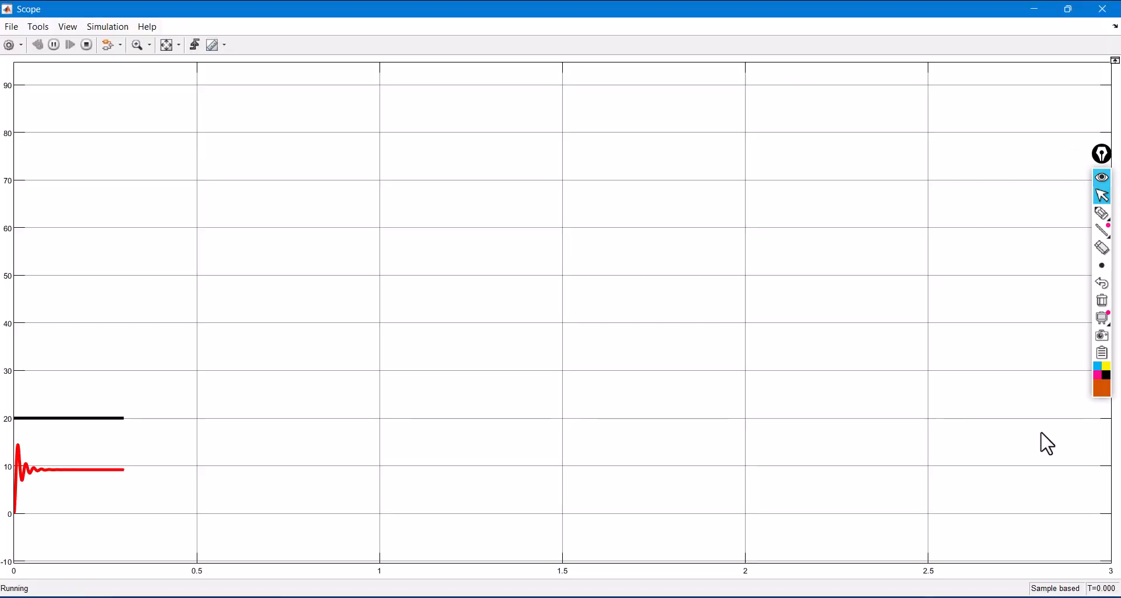
pyautogui.click(170, 47)
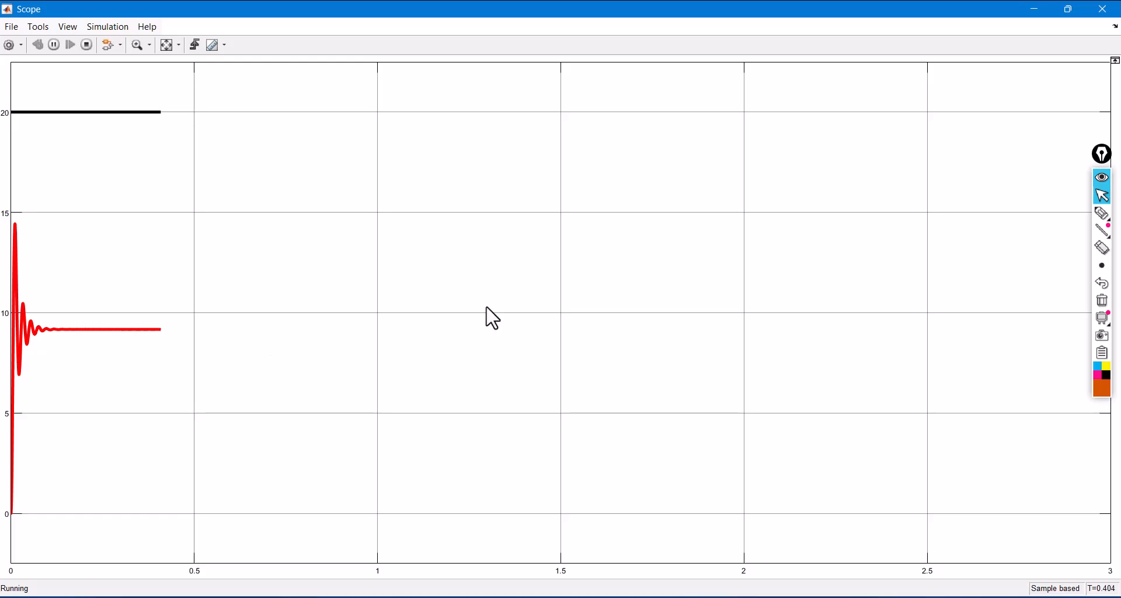
# - Draw an arrow above the black trace, handwrite 8V above the red trace, and clear the annotations
pyautogui.click(1103, 214)
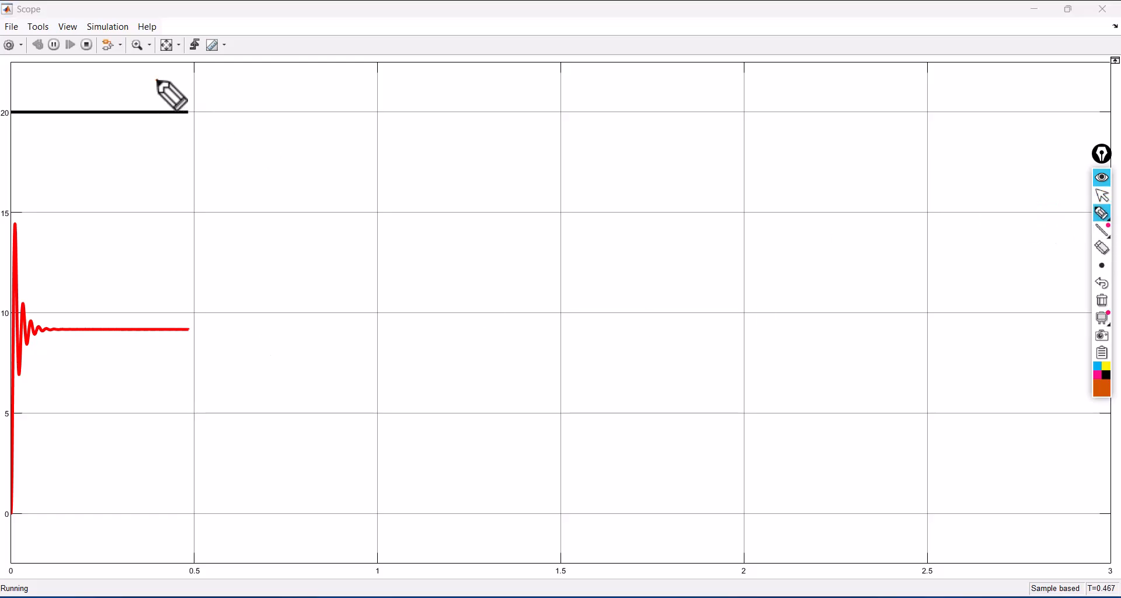
pyautogui.moveTo(156, 80)
pyautogui.mouseDown()
pyautogui.moveTo(151, 97)
pyautogui.moveTo(161, 93)
pyautogui.mouseUp()
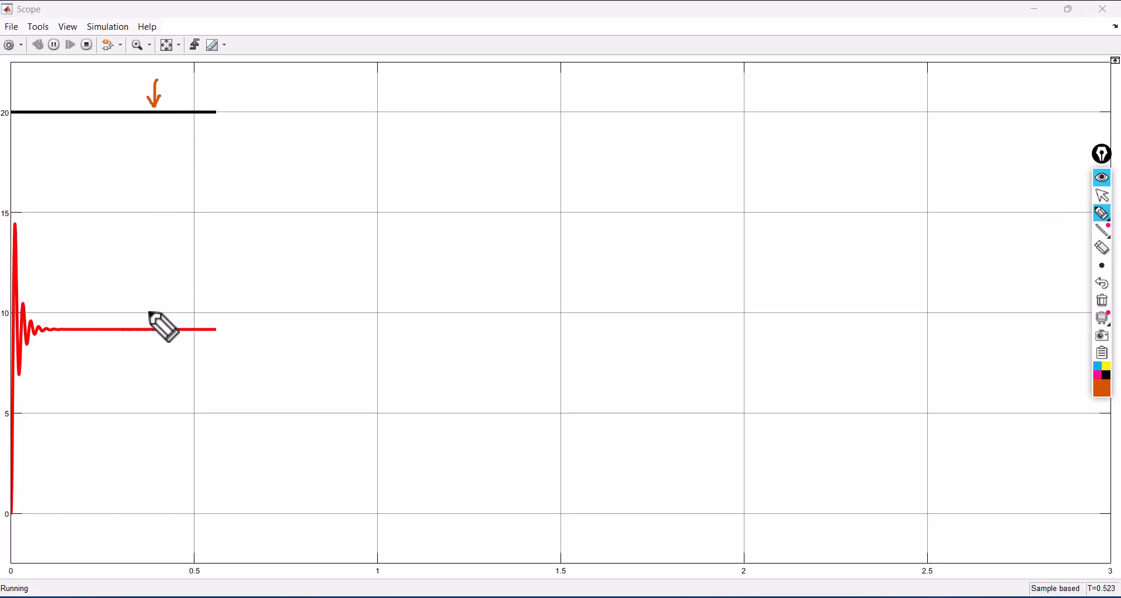
pyautogui.moveTo(138, 284)
pyautogui.mouseDown()
pyautogui.moveTo(135, 308)
pyautogui.moveTo(133, 282)
pyautogui.mouseUp()
pyautogui.moveTo(143, 279)
pyautogui.mouseDown()
pyautogui.moveTo(153, 297)
pyautogui.moveTo(160, 264)
pyautogui.mouseUp()
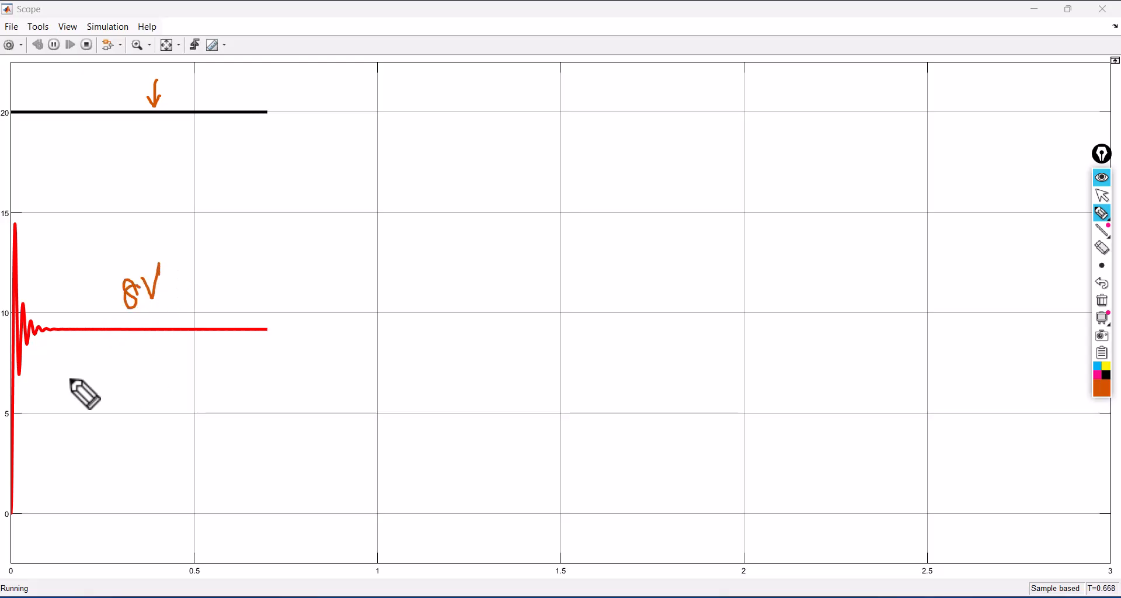
pyautogui.click(1102, 301)
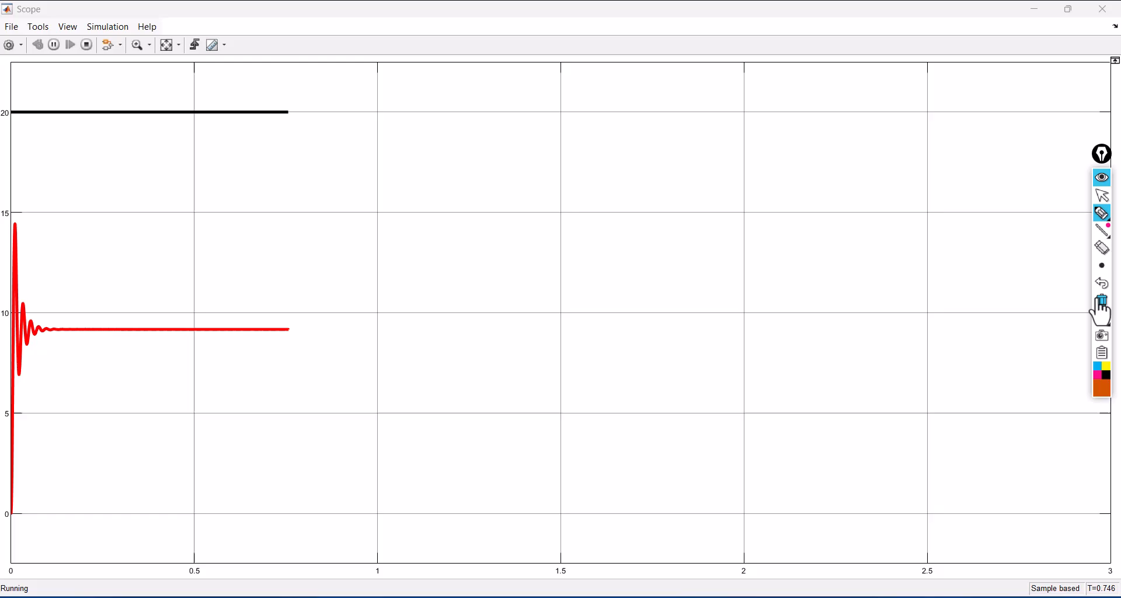
# - Leave annotation mode, stop the simulation at about 0.9 s and close the Scope
pyautogui.click(1110, 195)
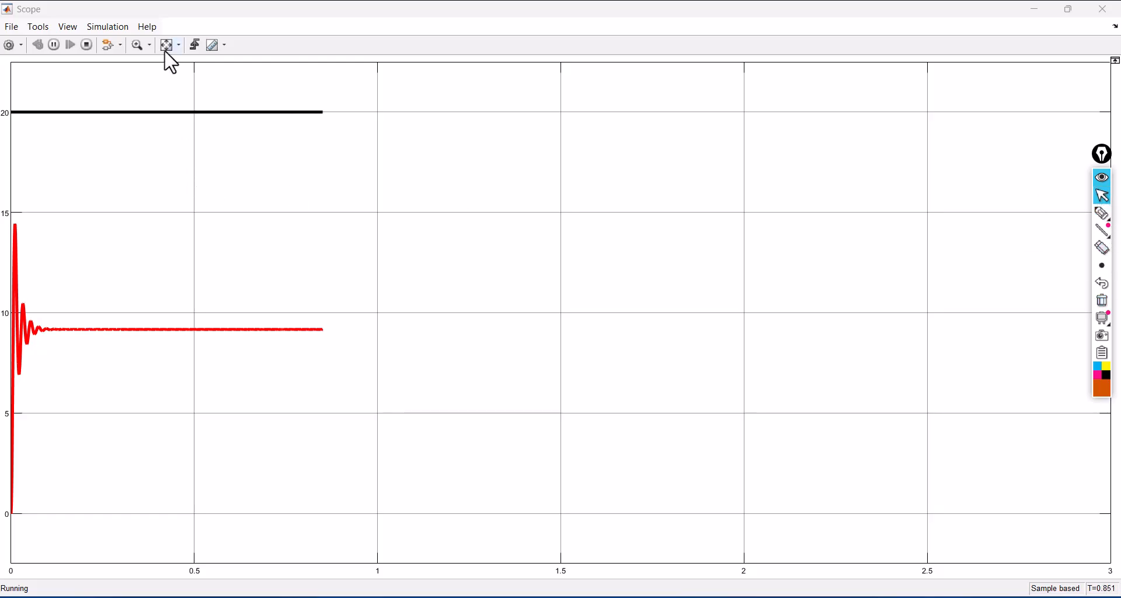
pyautogui.click(87, 45)
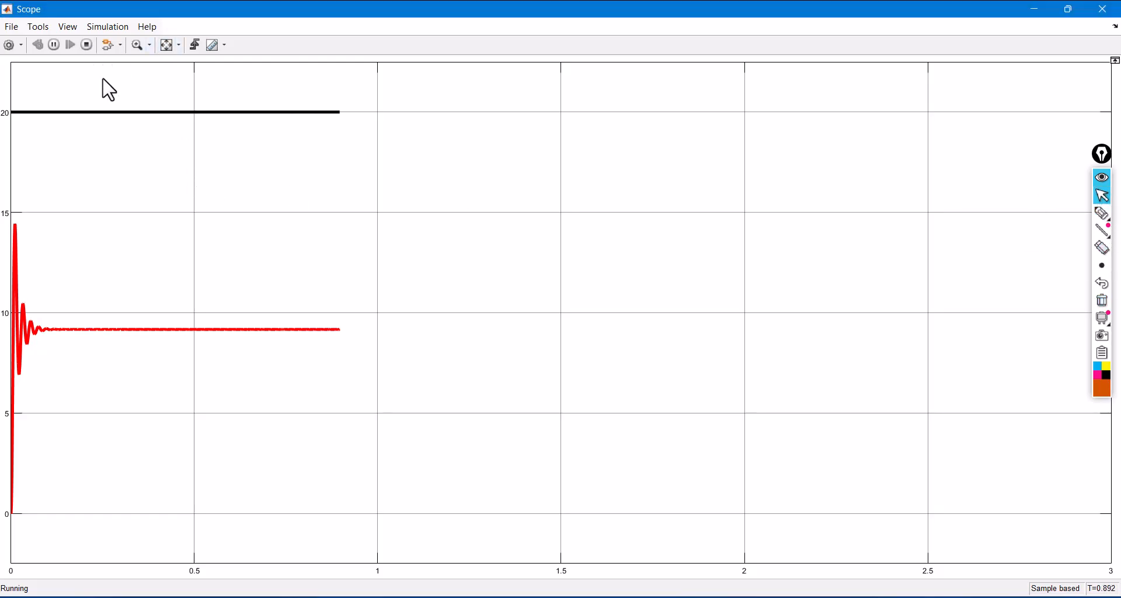
pyautogui.click(1104, 10)
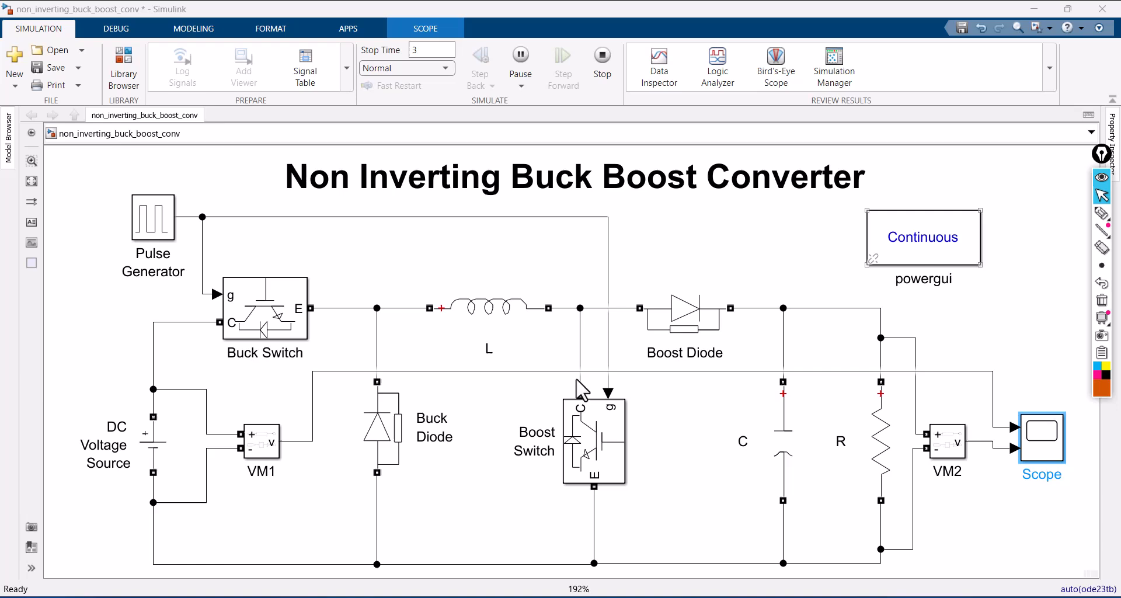
# - Set the Pulse Generator's pulse width to 80% of the period
pyautogui.doubleClick(151, 227)
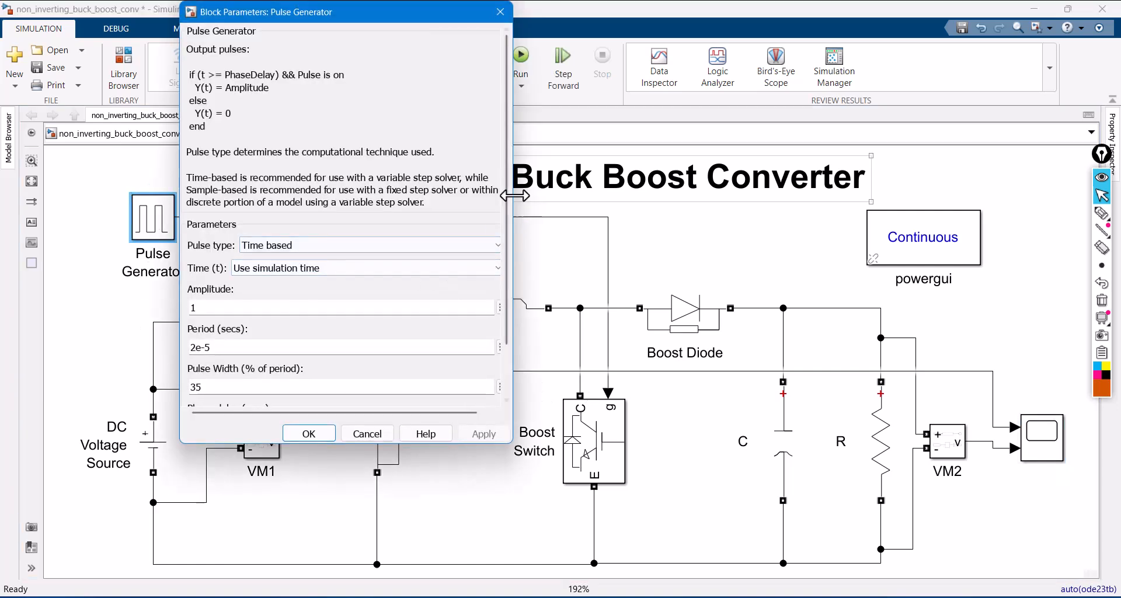
pyautogui.scroll(-2, 505, 292)
pyautogui.doubleClick(217, 322)
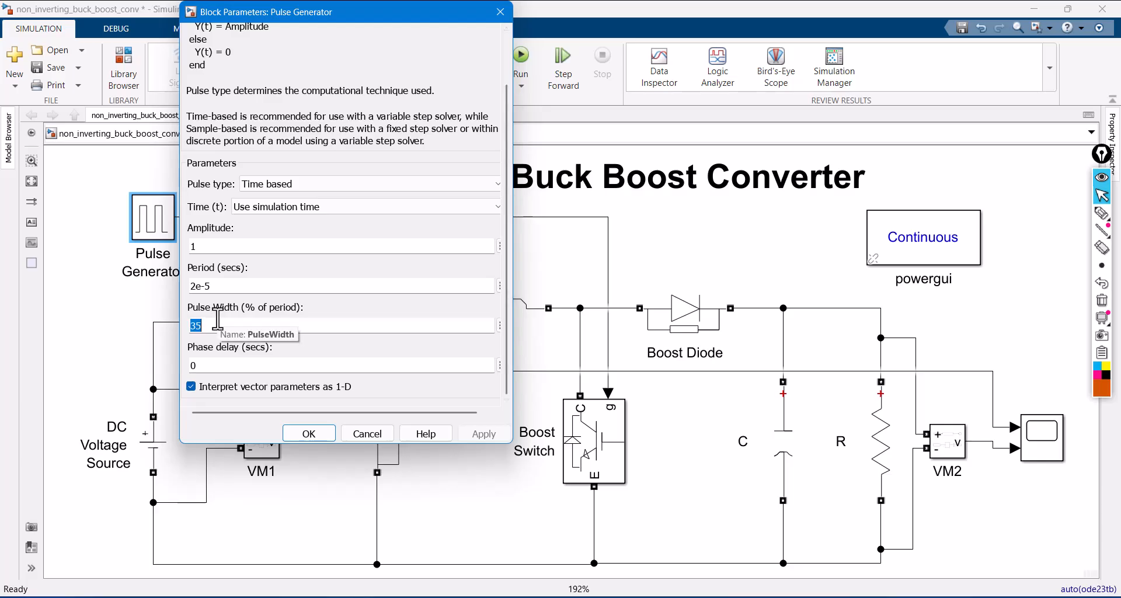
pyautogui.write('80')
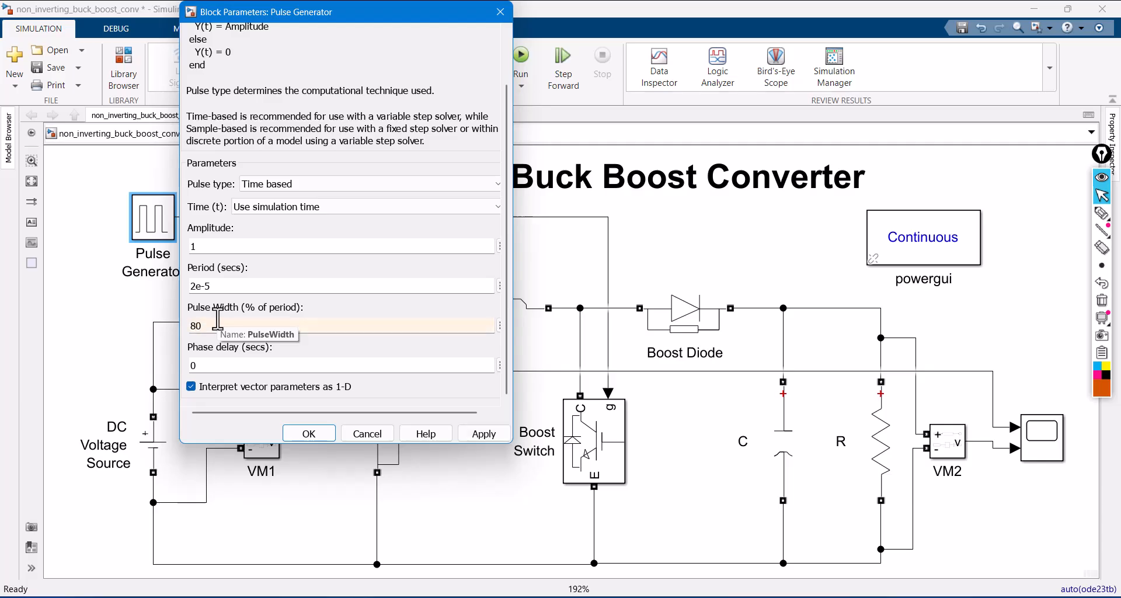
pyautogui.click(486, 435)
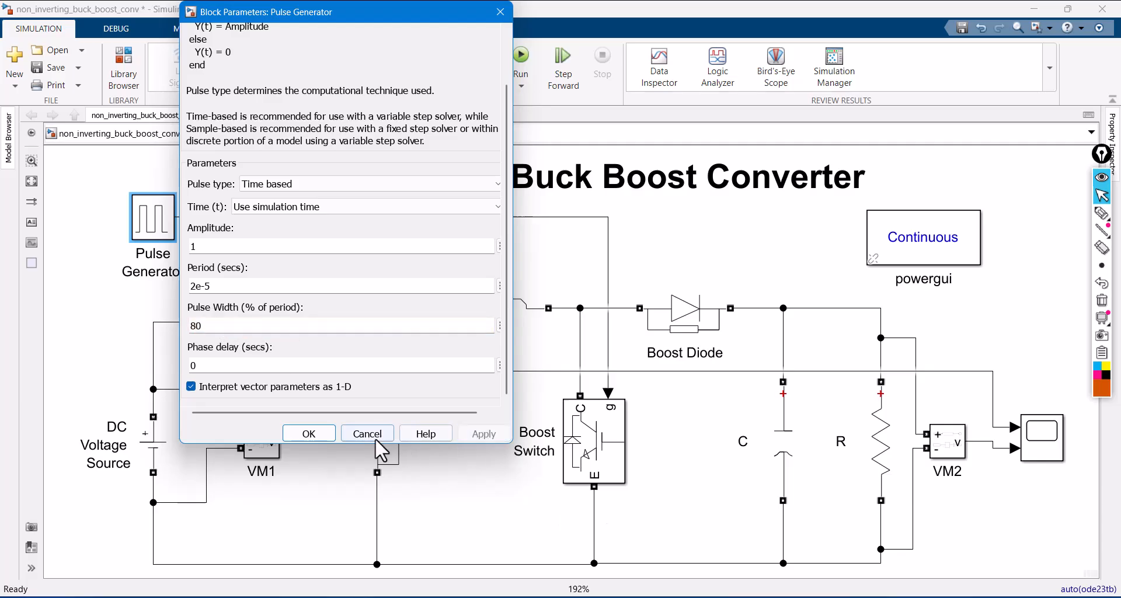
pyautogui.click(324, 436)
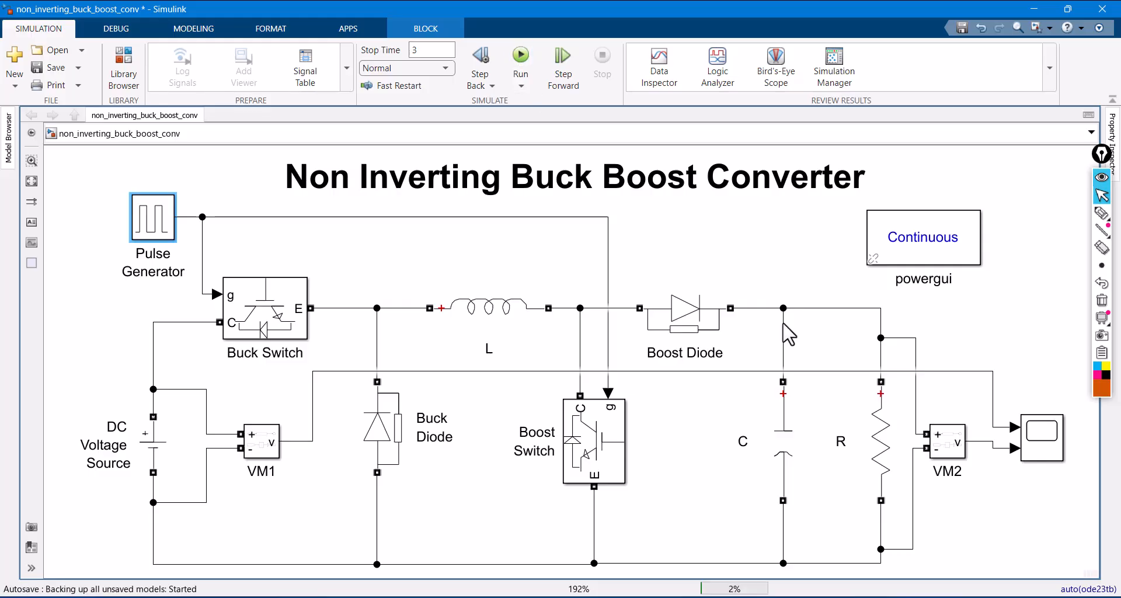
# - Rerun the simulation with the new pulse width and fit the Scope's axes to the voltage traces
pyautogui.hotkey('ctrl', 't')
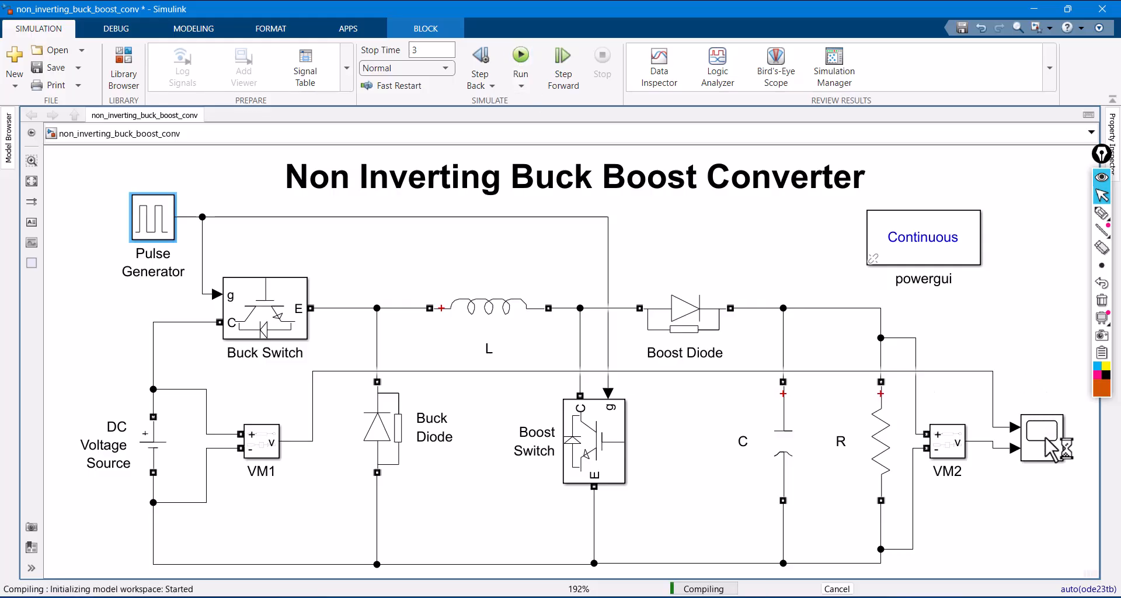
pyautogui.doubleClick(1045, 456)
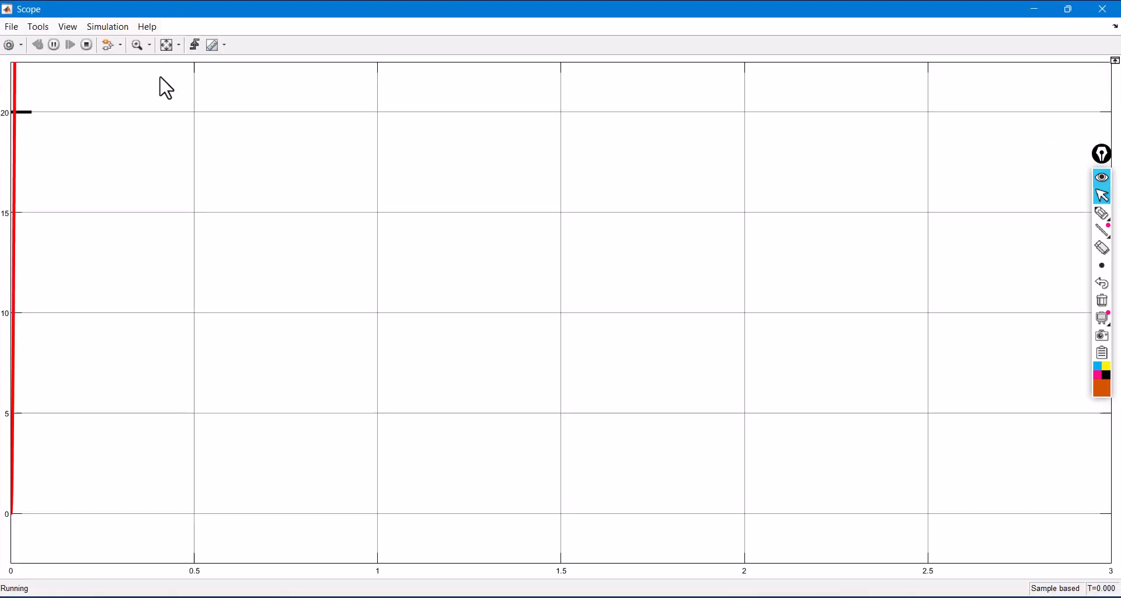
pyautogui.click(162, 44)
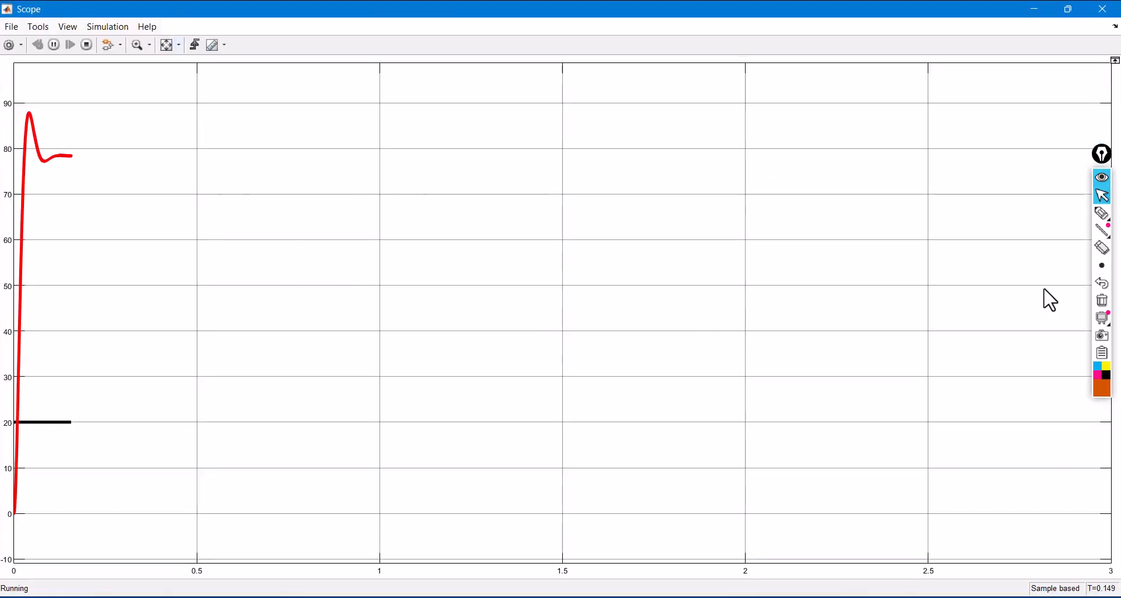
# - Handwrite 20V above the black trace and 78V above the red trace with arrows, and clear the annotations
pyautogui.click(1100, 218)
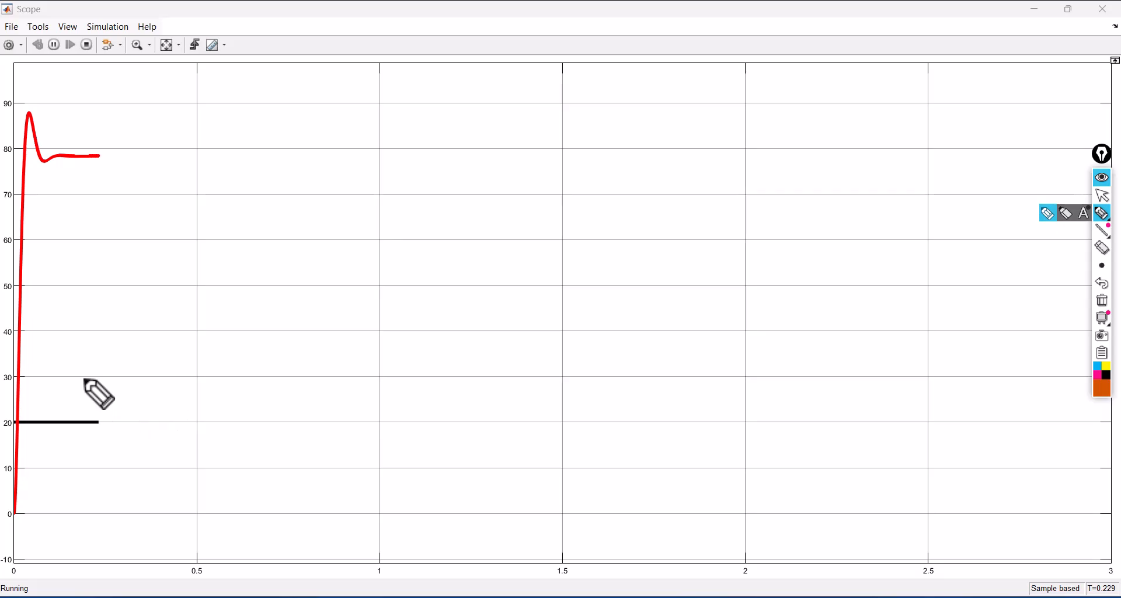
pyautogui.moveTo(84, 379)
pyautogui.mouseDown()
pyautogui.moveTo(74, 406)
pyautogui.moveTo(67, 398)
pyautogui.moveTo(126, 399)
pyautogui.mouseUp()
pyautogui.click(100, 391)
pyautogui.moveTo(138, 387); pyautogui.dragTo(153, 356)
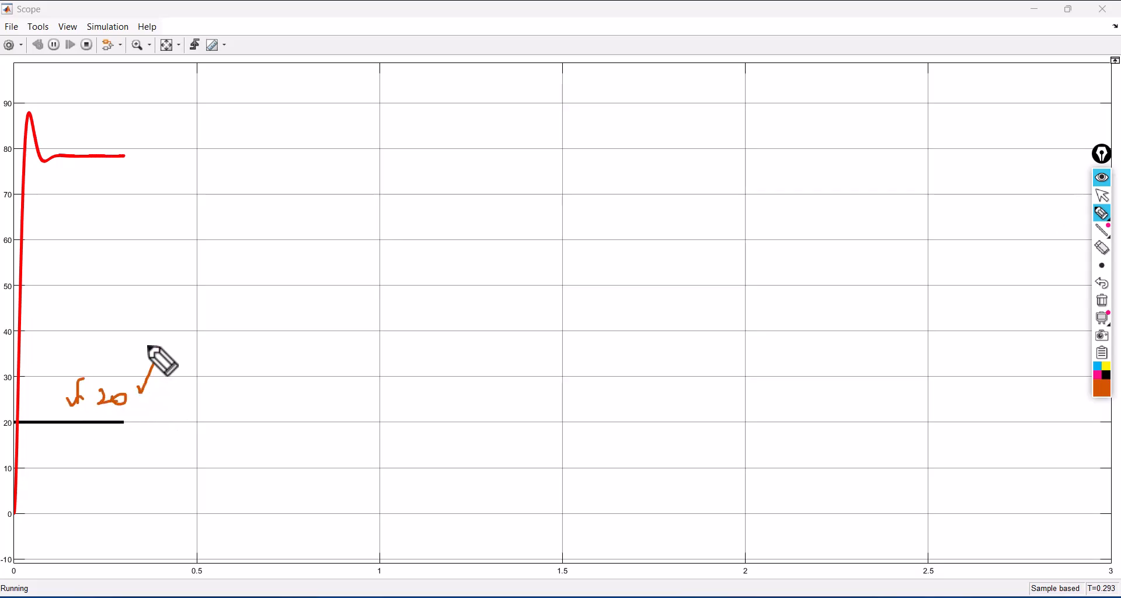
pyautogui.moveTo(94, 100)
pyautogui.mouseDown()
pyautogui.moveTo(112, 135)
pyautogui.moveTo(125, 108)
pyautogui.moveTo(167, 129)
pyautogui.mouseUp()
pyautogui.moveTo(219, 100)
pyautogui.mouseDown()
pyautogui.moveTo(192, 129)
pyautogui.moveTo(242, 75)
pyautogui.mouseUp()
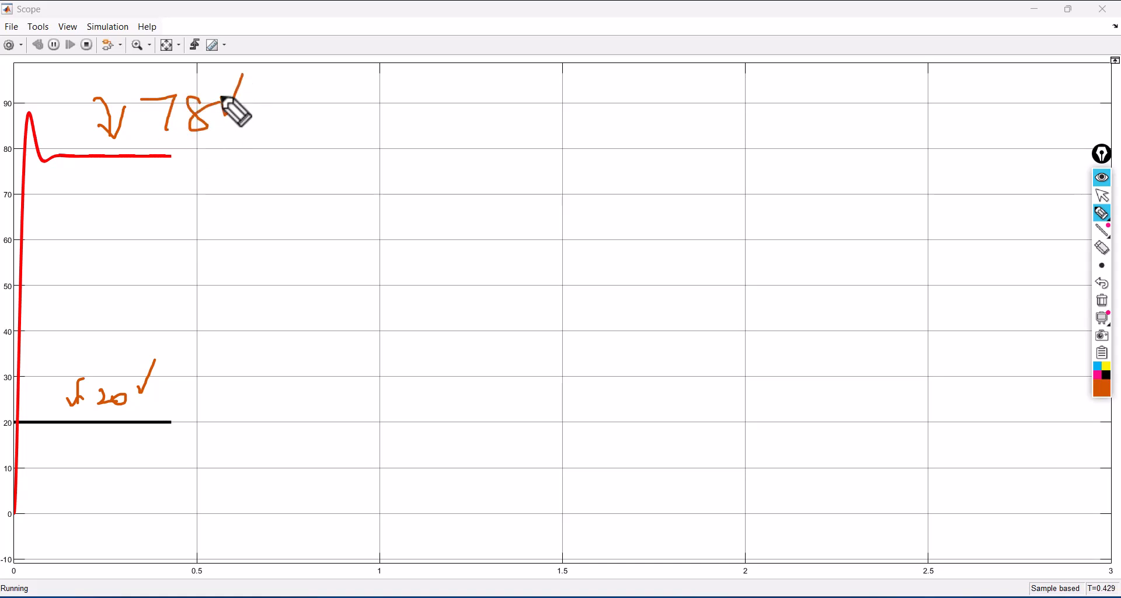
pyautogui.click(1111, 304)
# - Leave annotation mode, stop the simulation at about 0.6 s, close the Scope and deselect its block
pyautogui.click(1103, 196)
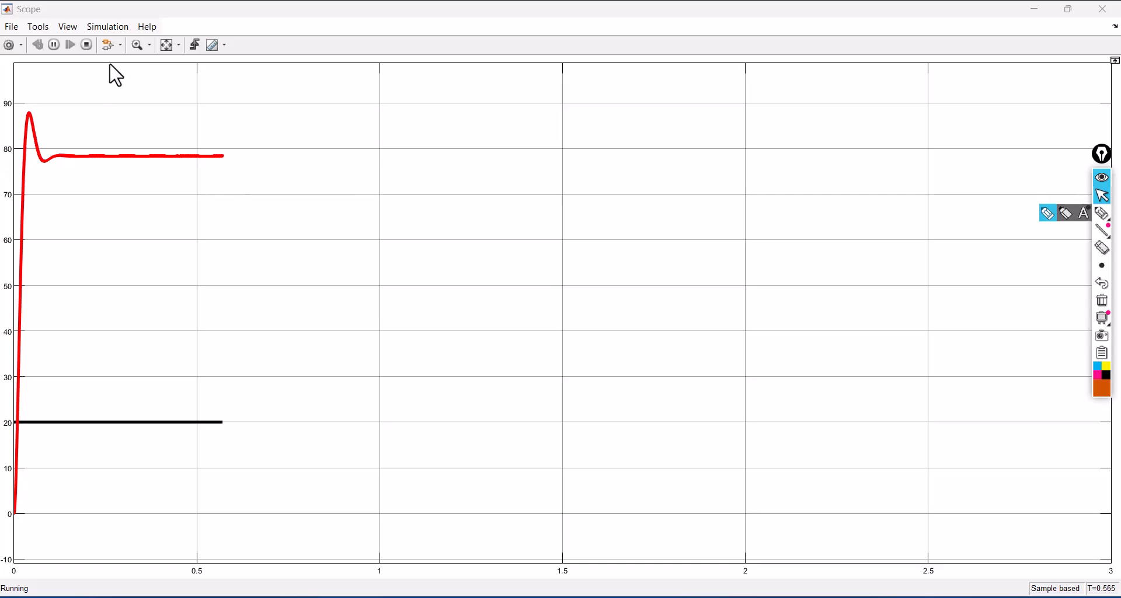
pyautogui.click(88, 45)
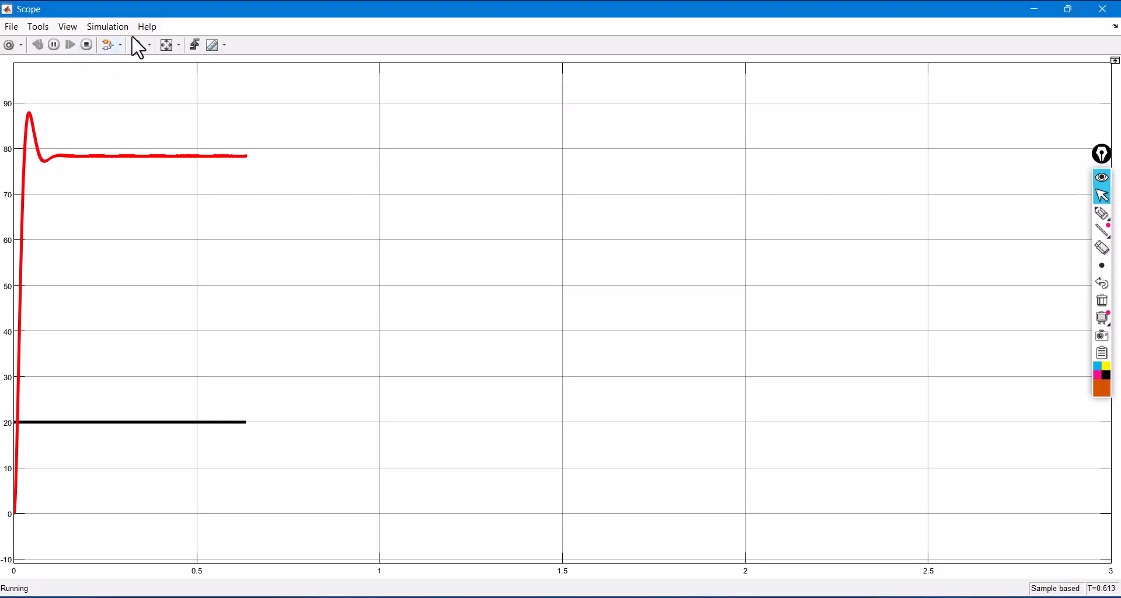
pyautogui.click(1102, 9)
pyautogui.click(1037, 285)
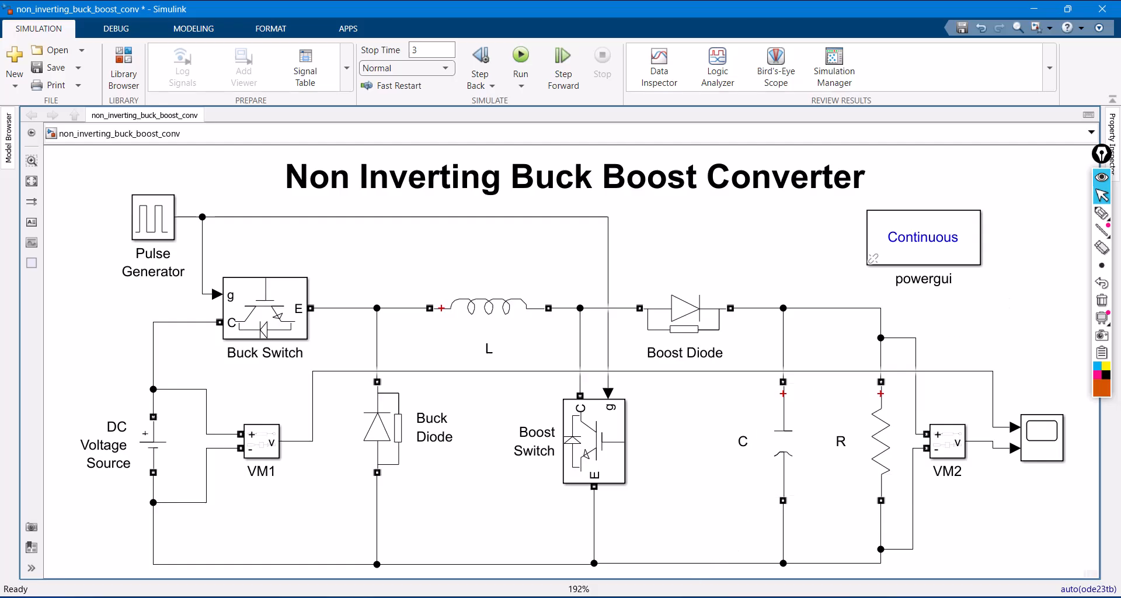
# - Switch to the operating conditions slide in PowerPoint and activate the annotation pen
pyautogui.click(596, 597)
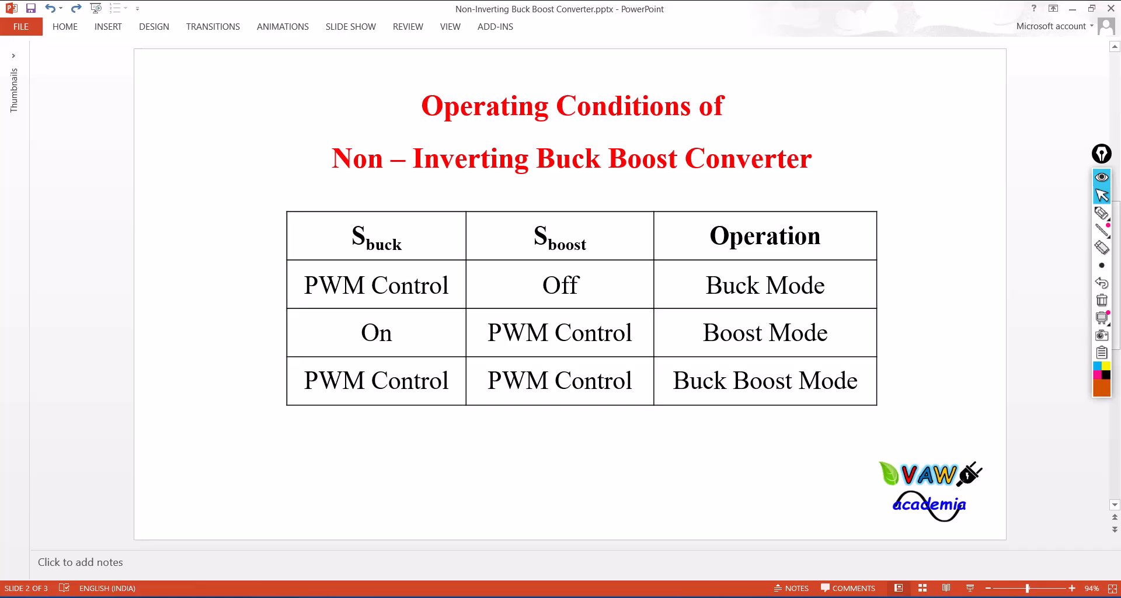
pyautogui.click(1102, 213)
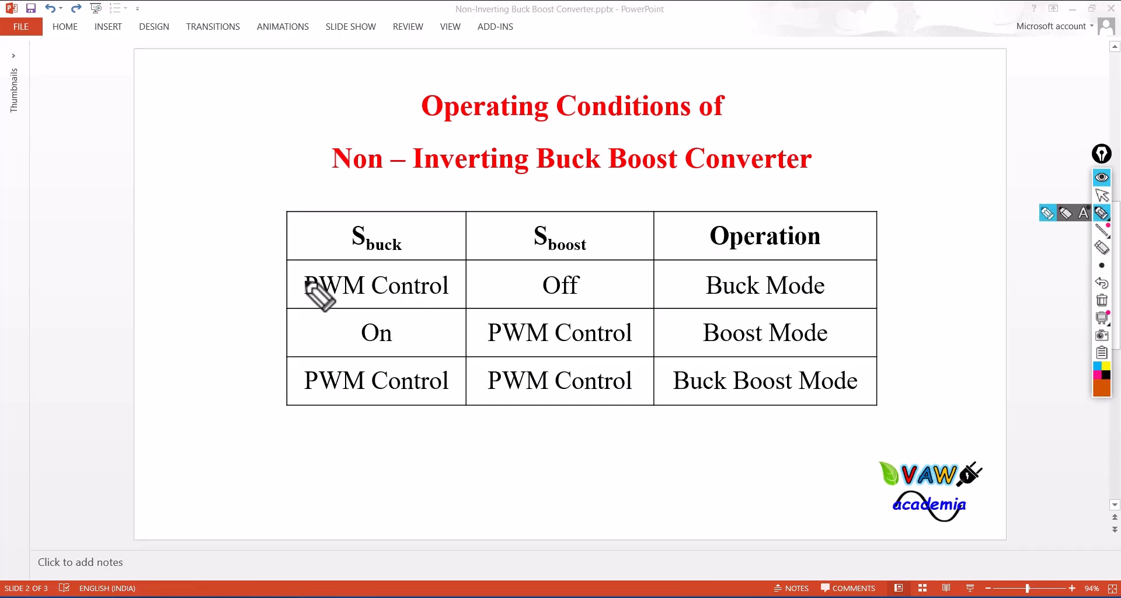